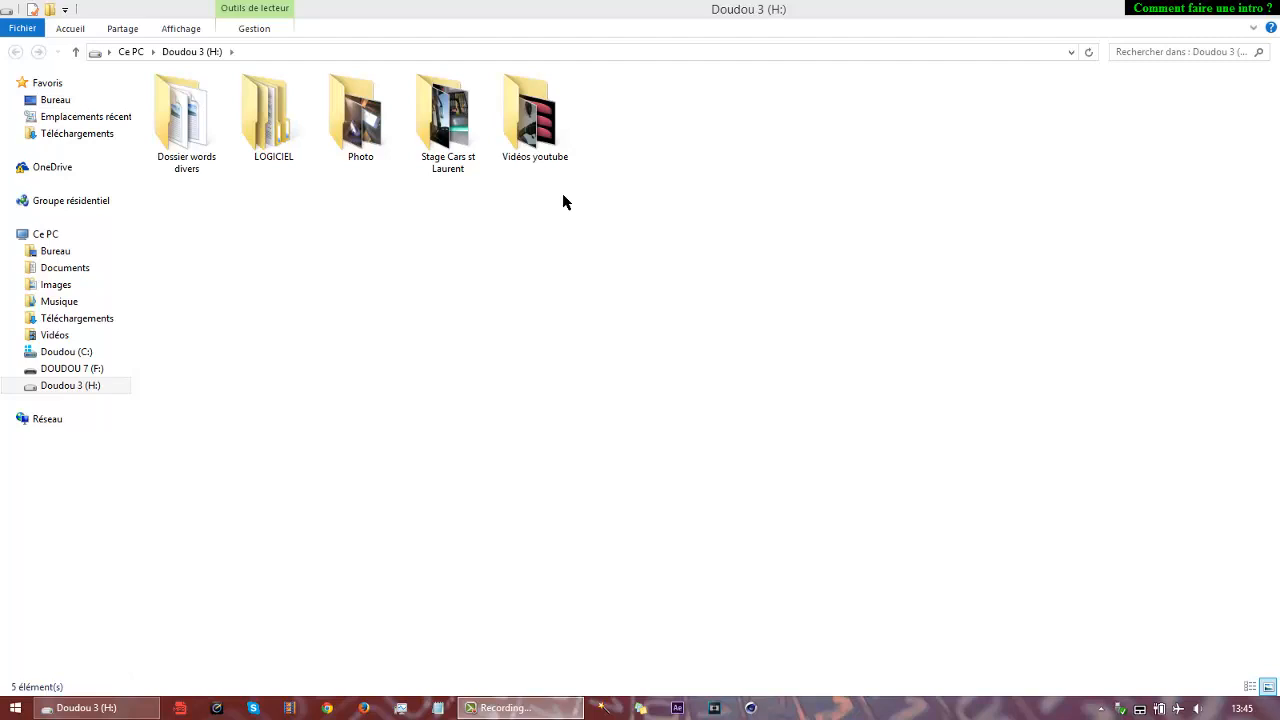
Open the Pour montage folder inside Vidéos youtube on the Doudou 3 (H:) drive.
{"action": "double_click", "coordinate": [554, 166]}
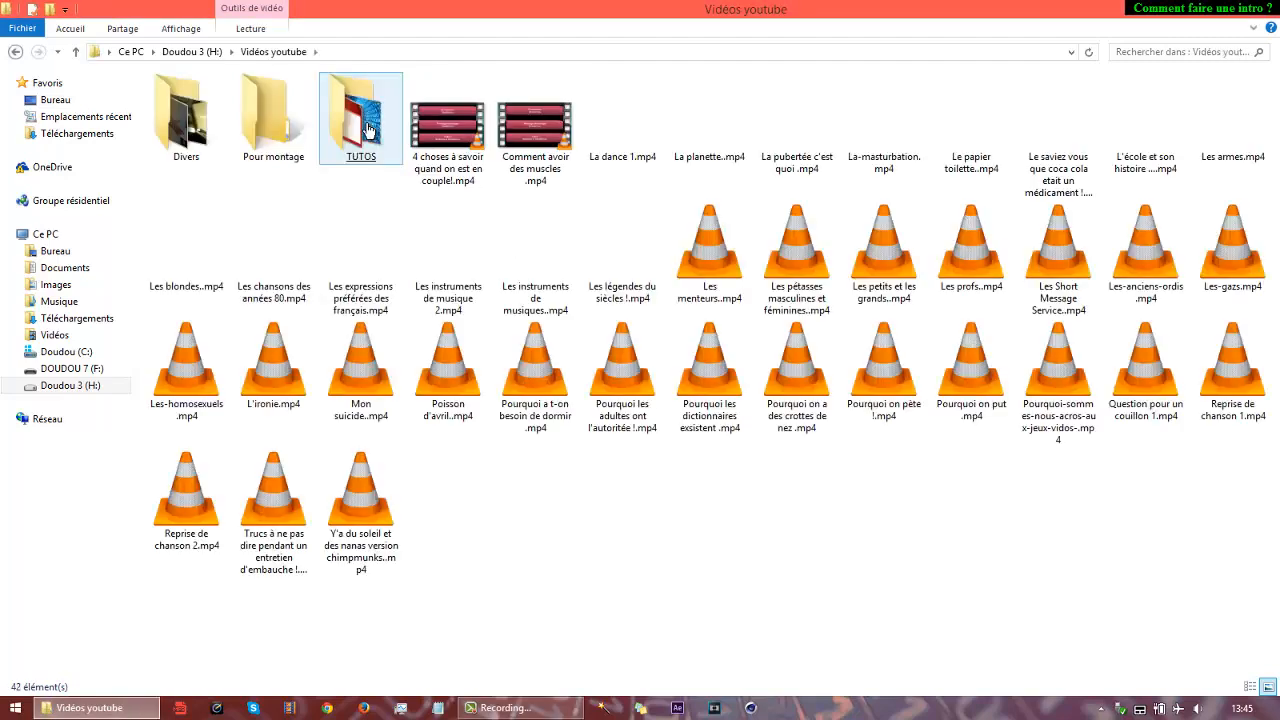
{"action": "double_click", "coordinate": [398, 138]}
{"action": "key", "text": "alt+Left"}
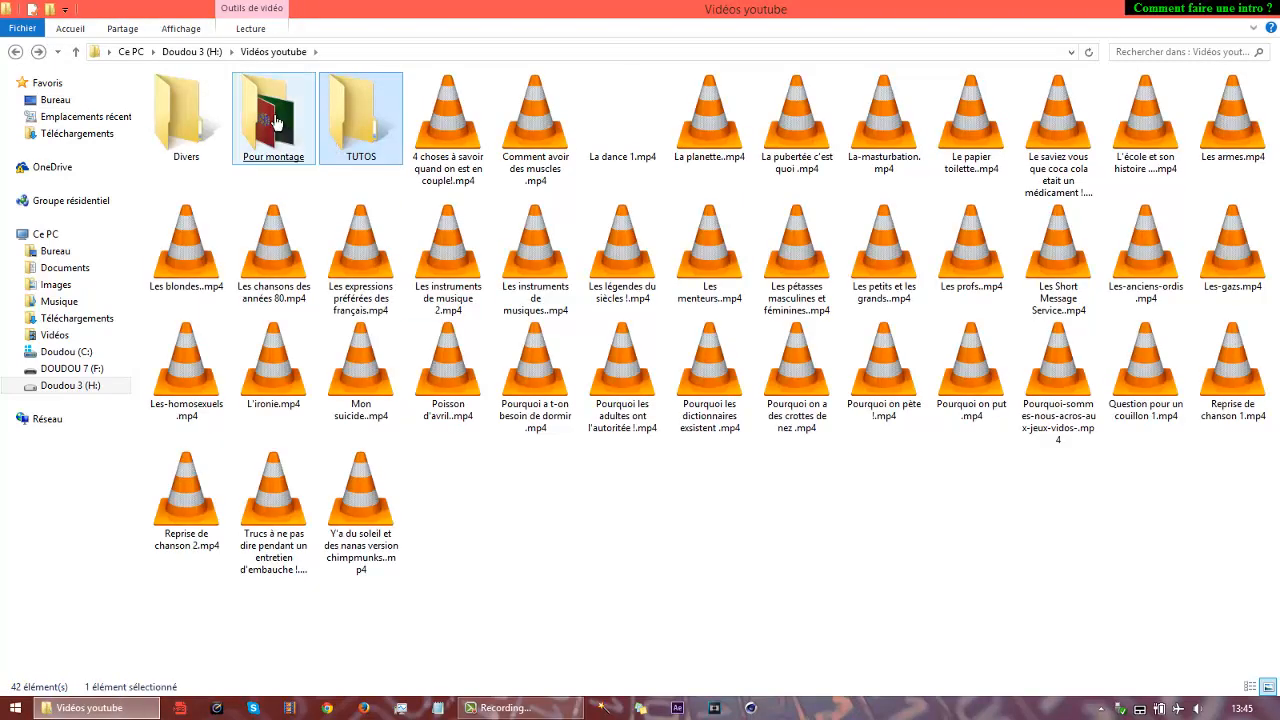
{"action": "double_click", "coordinate": [278, 116]}
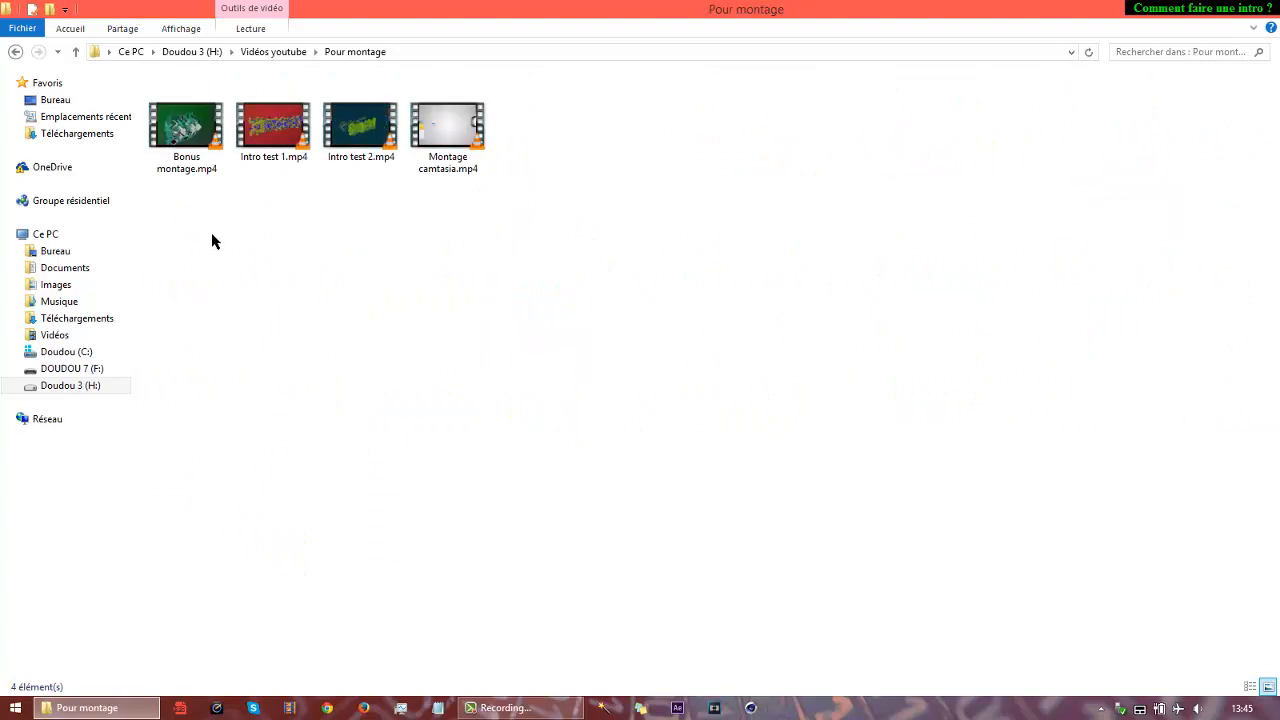
Play the sample videos Intro test 2, Intro test 1 and Bonus montage, closing the player and folder when done.
{"action": "double_click", "coordinate": [359, 143]}
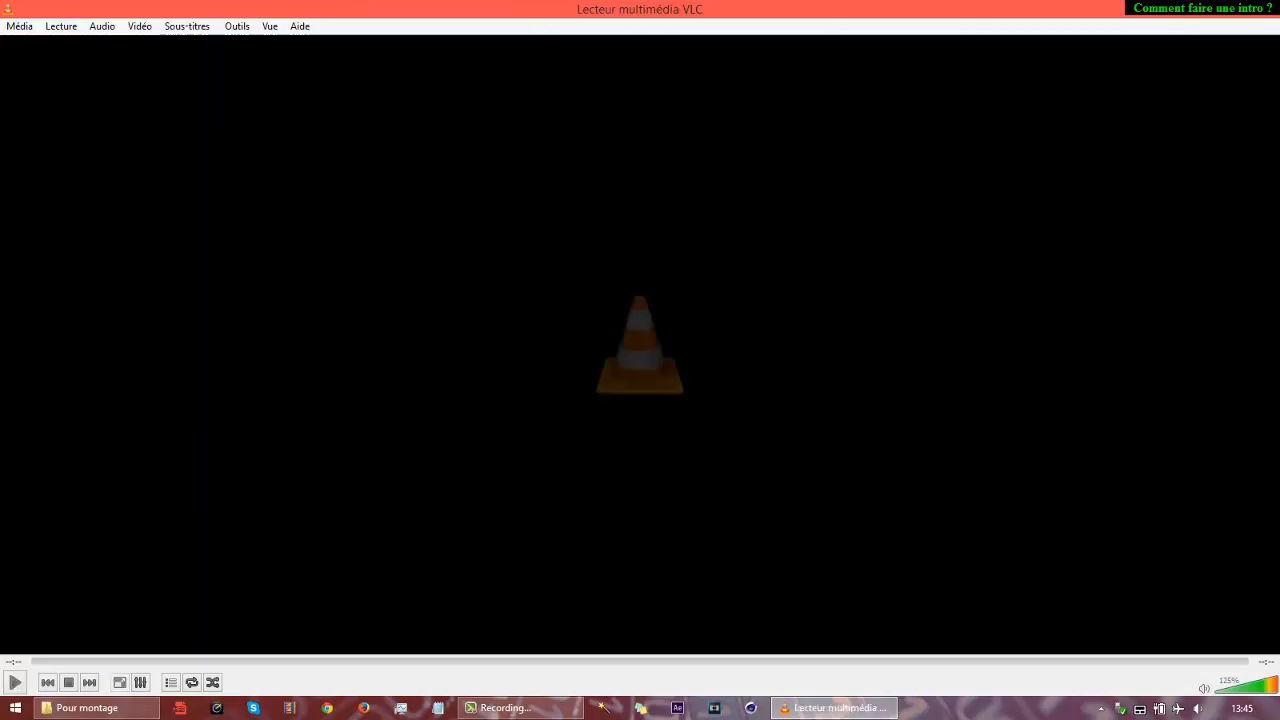
{"action": "left_click", "coordinate": [1262, 8]}
{"action": "double_click", "coordinate": [293, 170]}
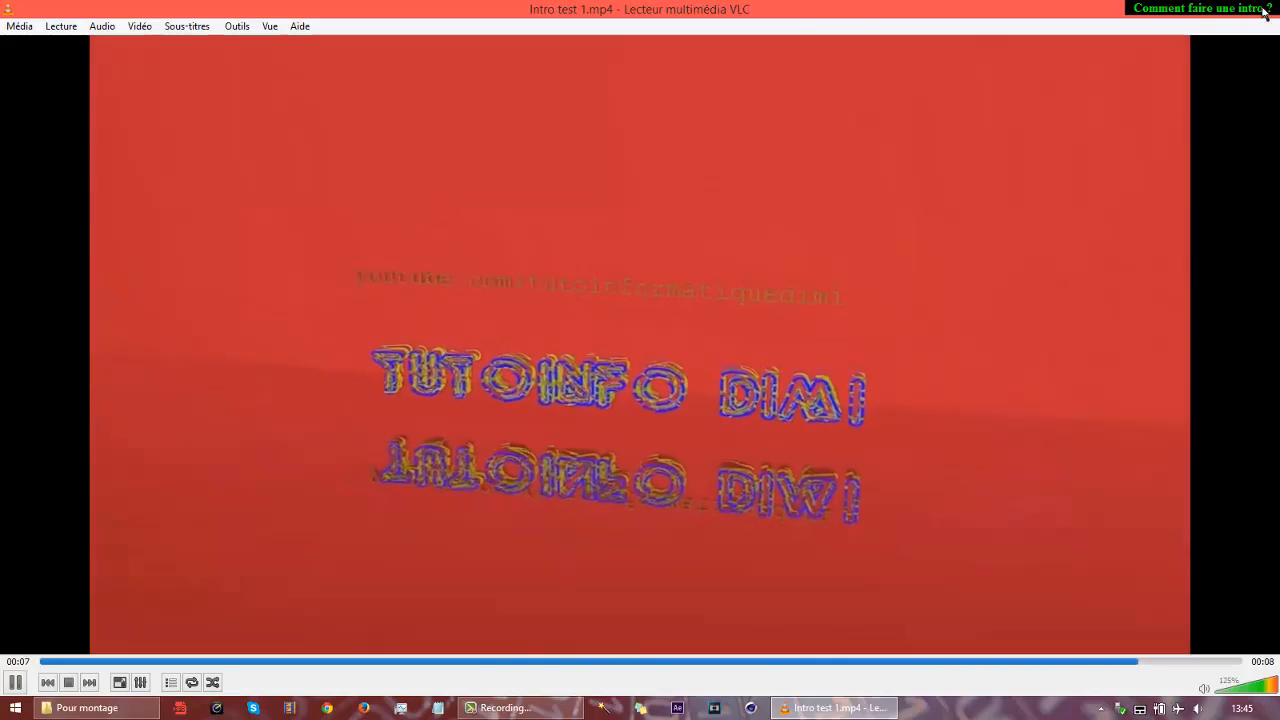
{"action": "left_click", "coordinate": [1265, 12]}
{"action": "double_click", "coordinate": [190, 150]}
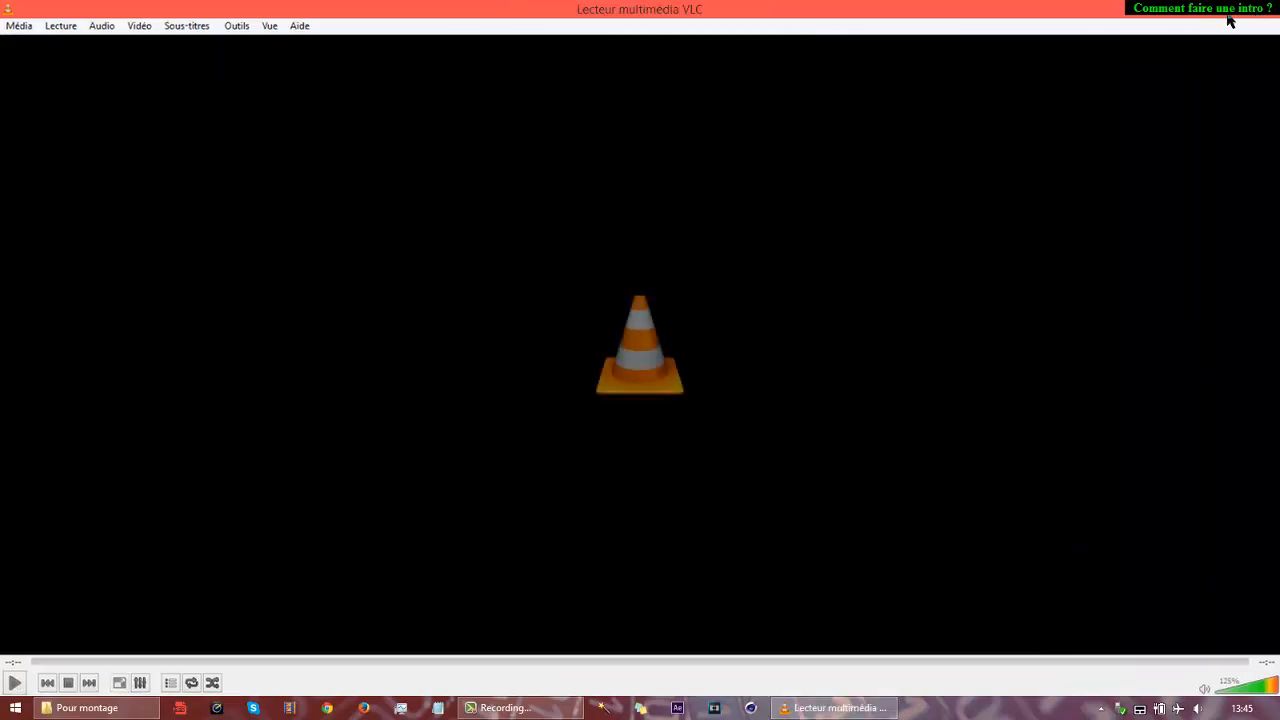
{"action": "left_click", "coordinate": [1257, 17]}
{"action": "left_click", "coordinate": [1257, 17]}
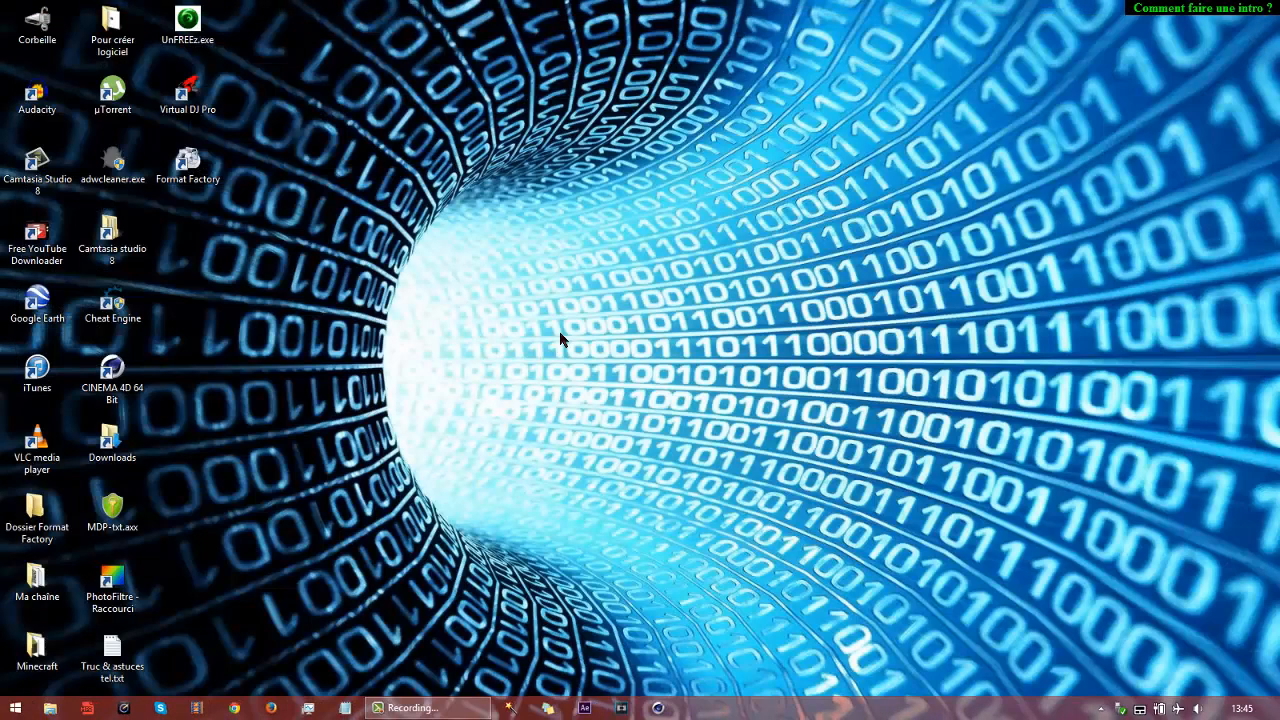
Switch to CINEMA 4D and set the render output to the HDV/HDTV 720 29.97 preset with all frames (Toutes les images).
{"action": "left_click", "coordinate": [666, 710]}
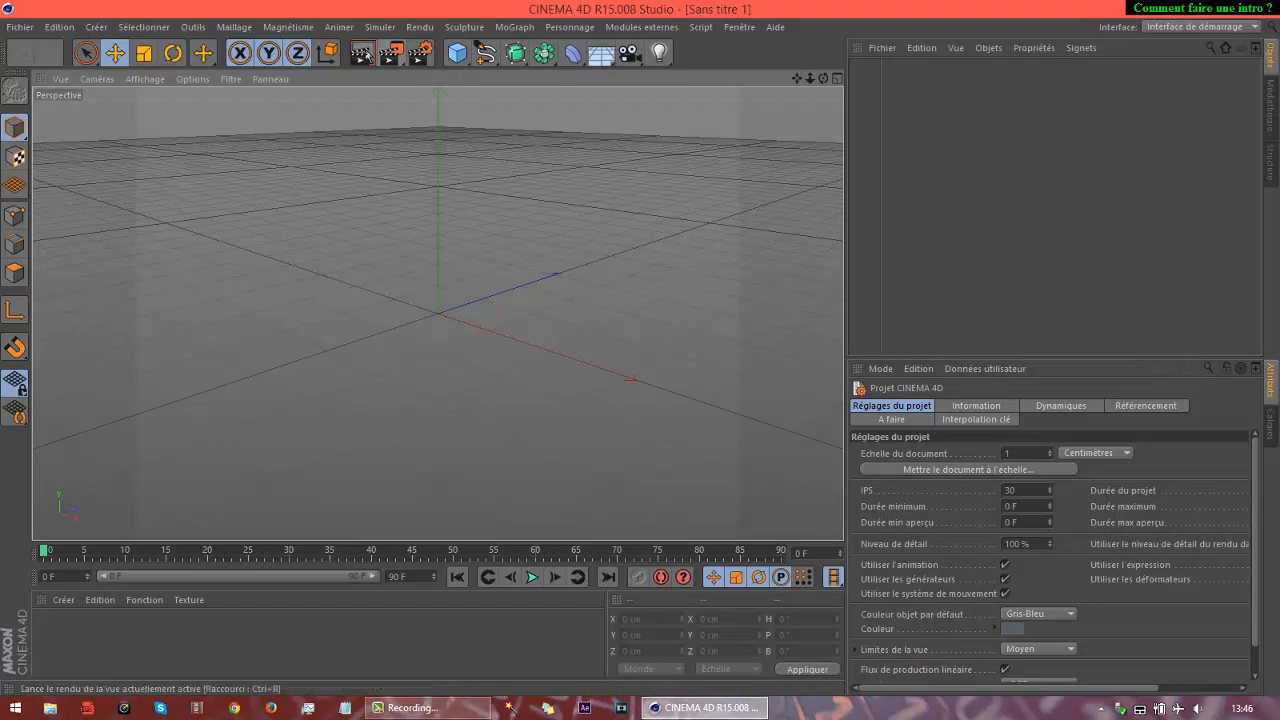
{"action": "left_click", "coordinate": [421, 53]}
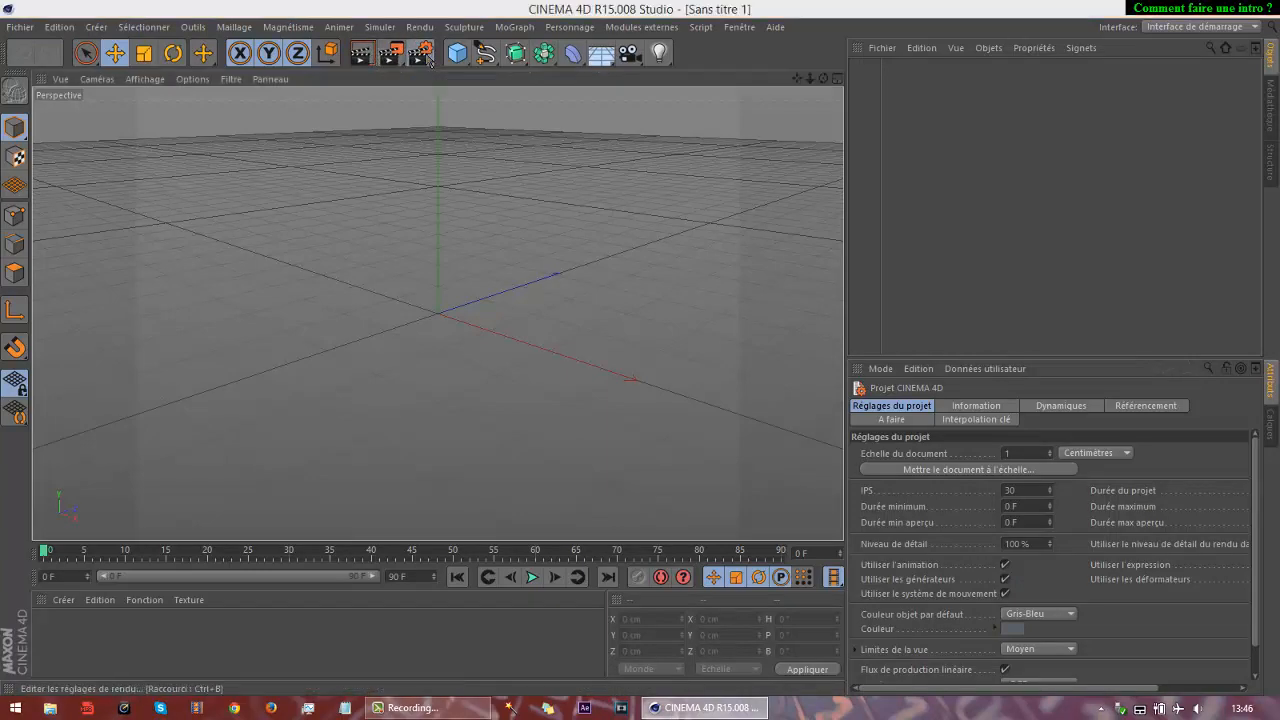
{"action": "left_click_drag", "start_coordinate": [478, 45], "coordinate": [635, 95]}
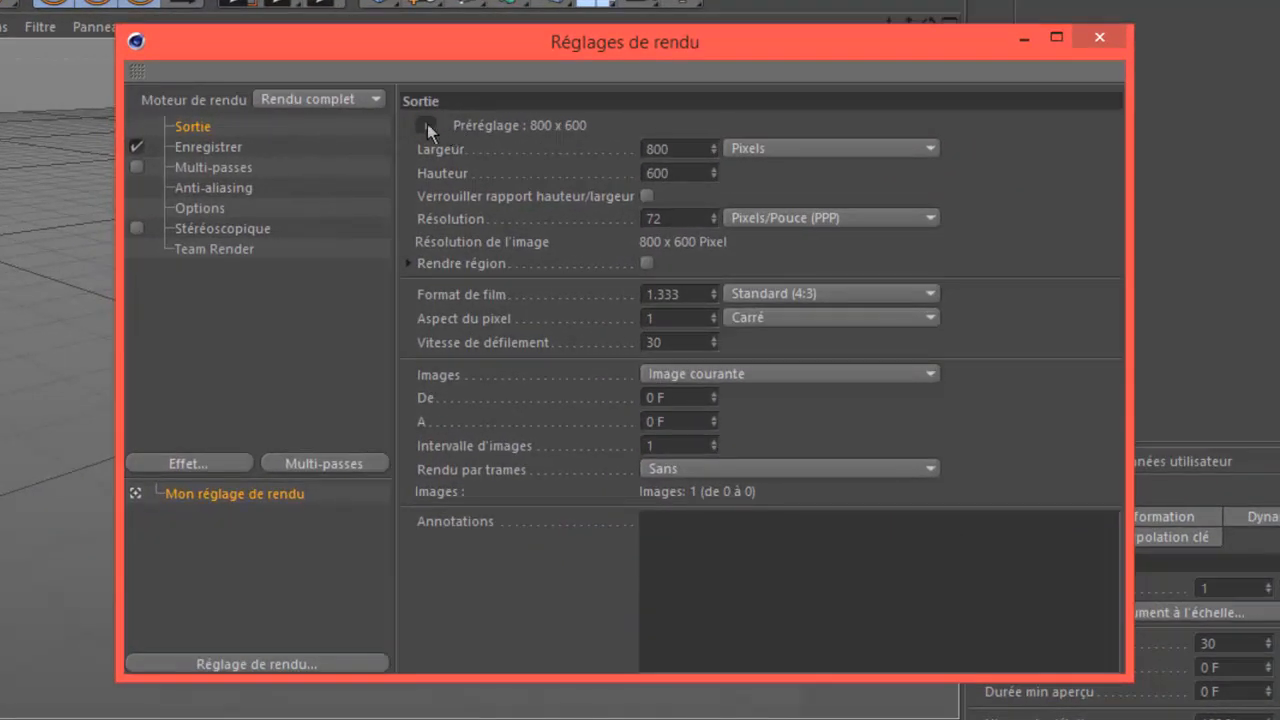
{"action": "left_click", "coordinate": [427, 125]}
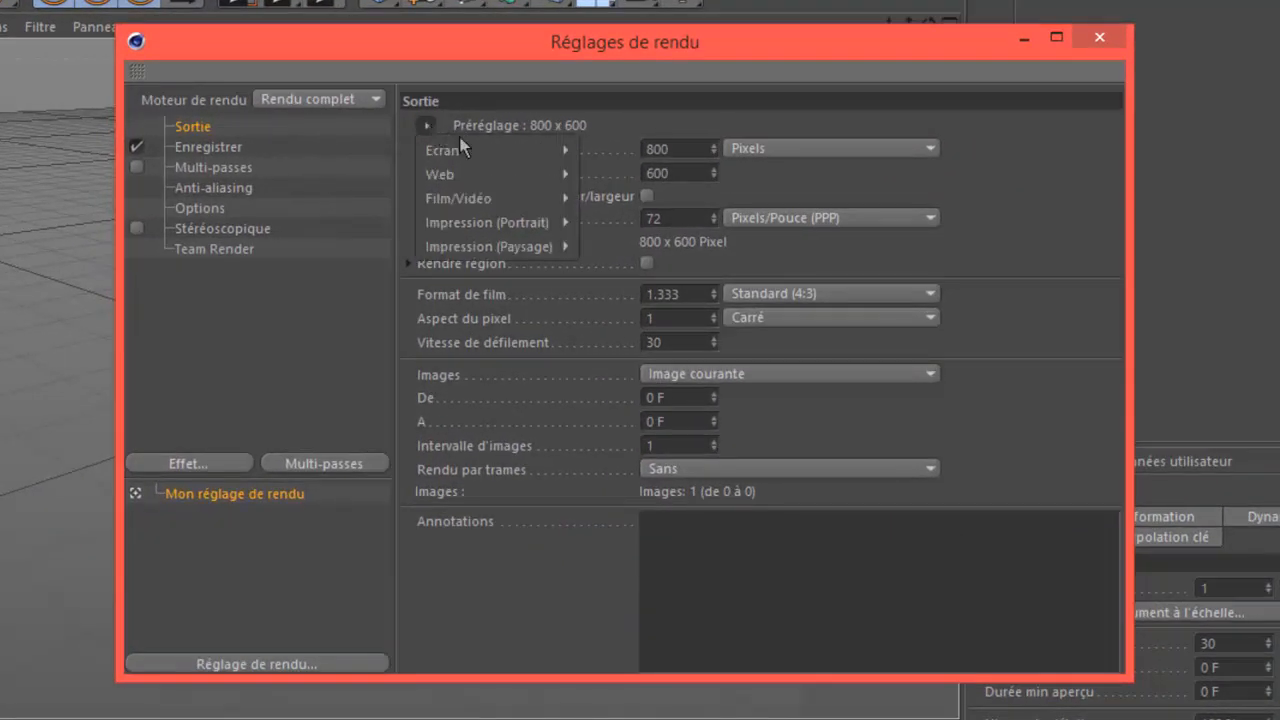
{"action": "mouse_move", "coordinate": [494, 199]}
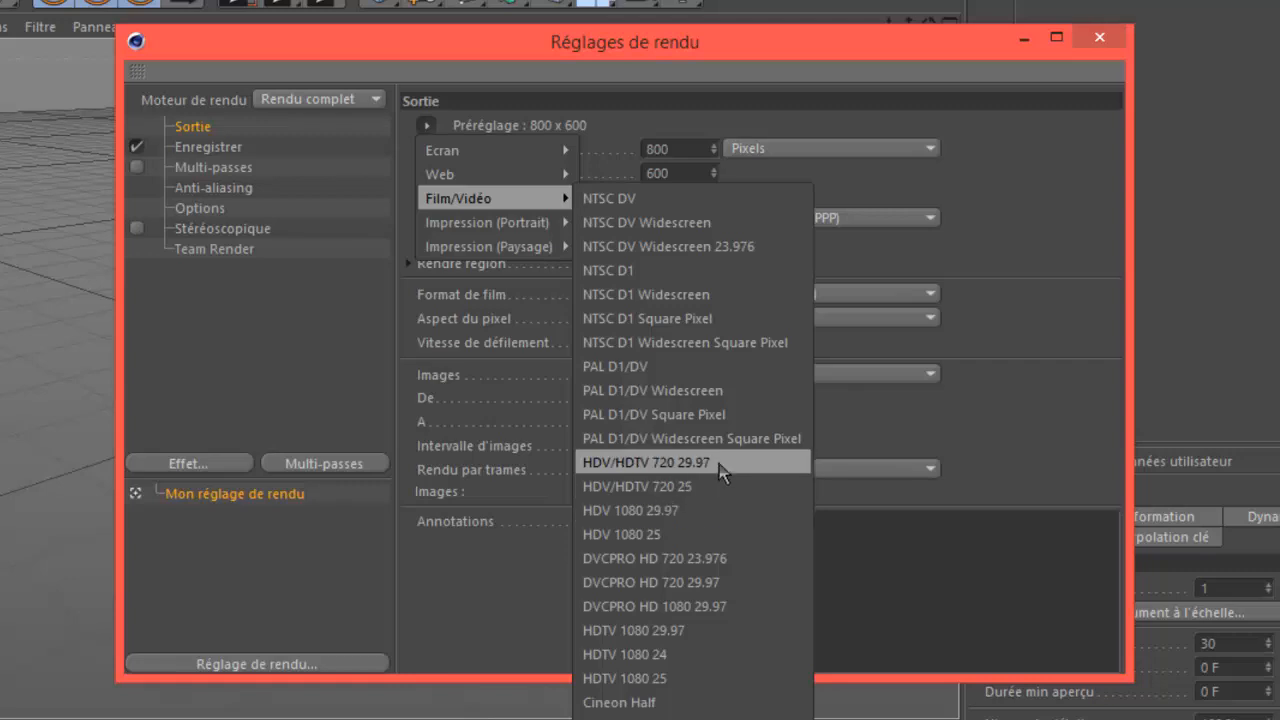
{"action": "left_click", "coordinate": [722, 468]}
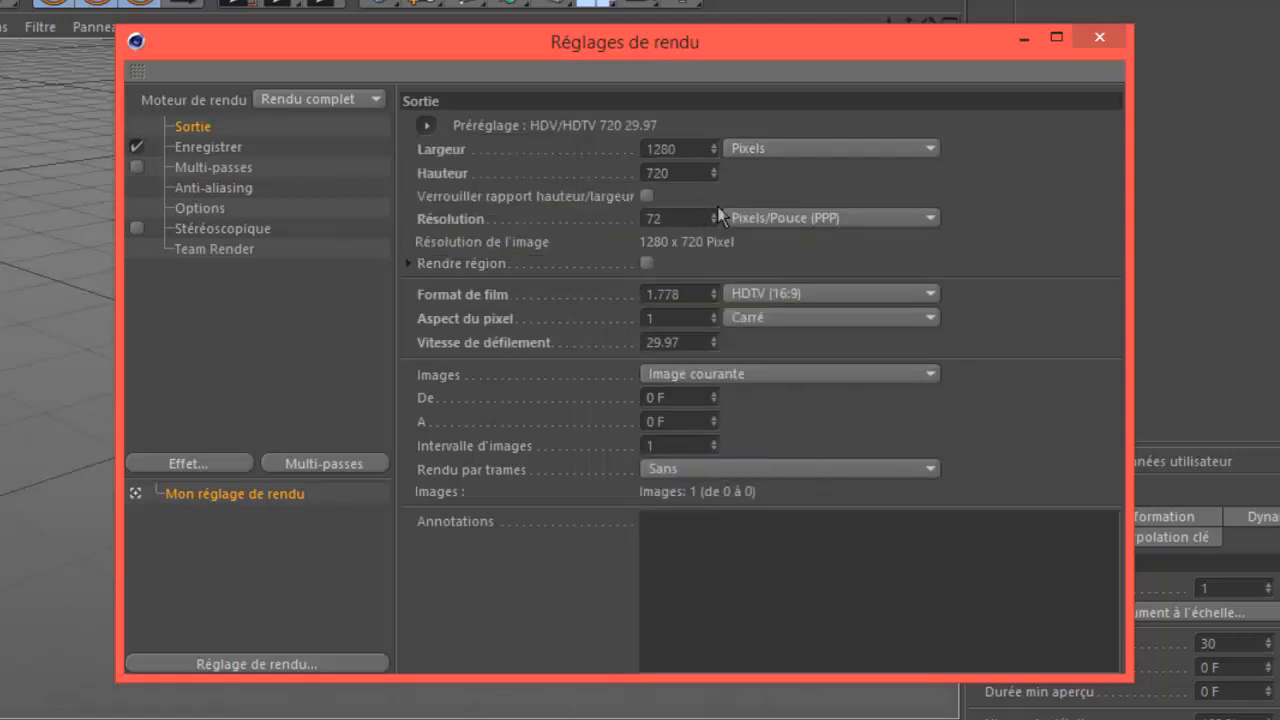
{"action": "left_click", "coordinate": [724, 373]}
{"action": "left_click", "coordinate": [742, 447]}
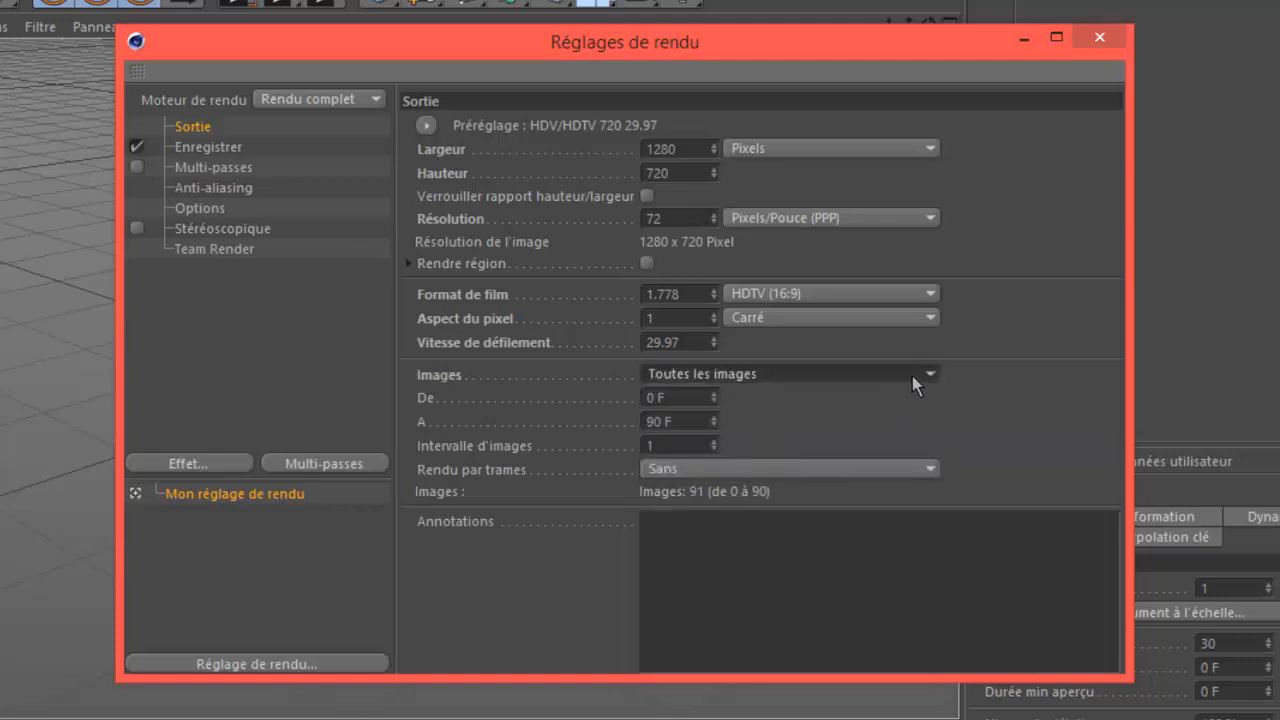
Set the render's save path to a file named Intro test 3 on the desktop.
{"action": "left_click", "coordinate": [220, 148]}
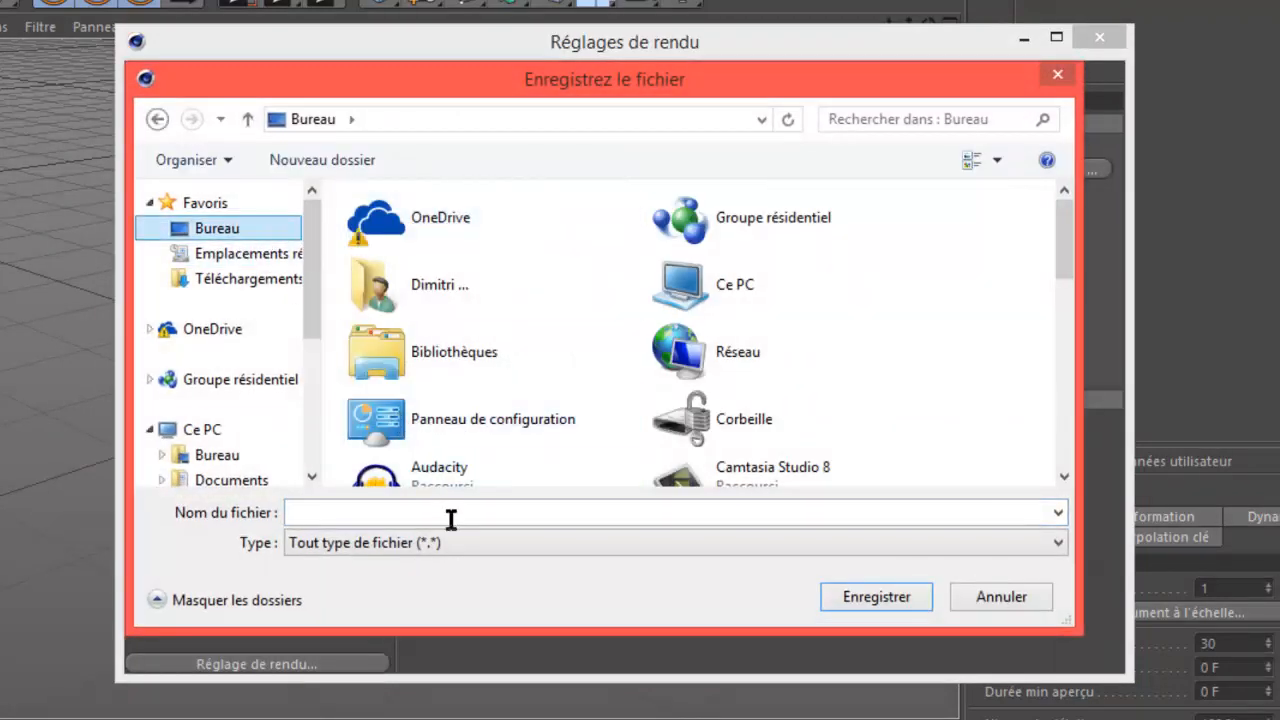
{"action": "left_click", "coordinate": [451, 519]}
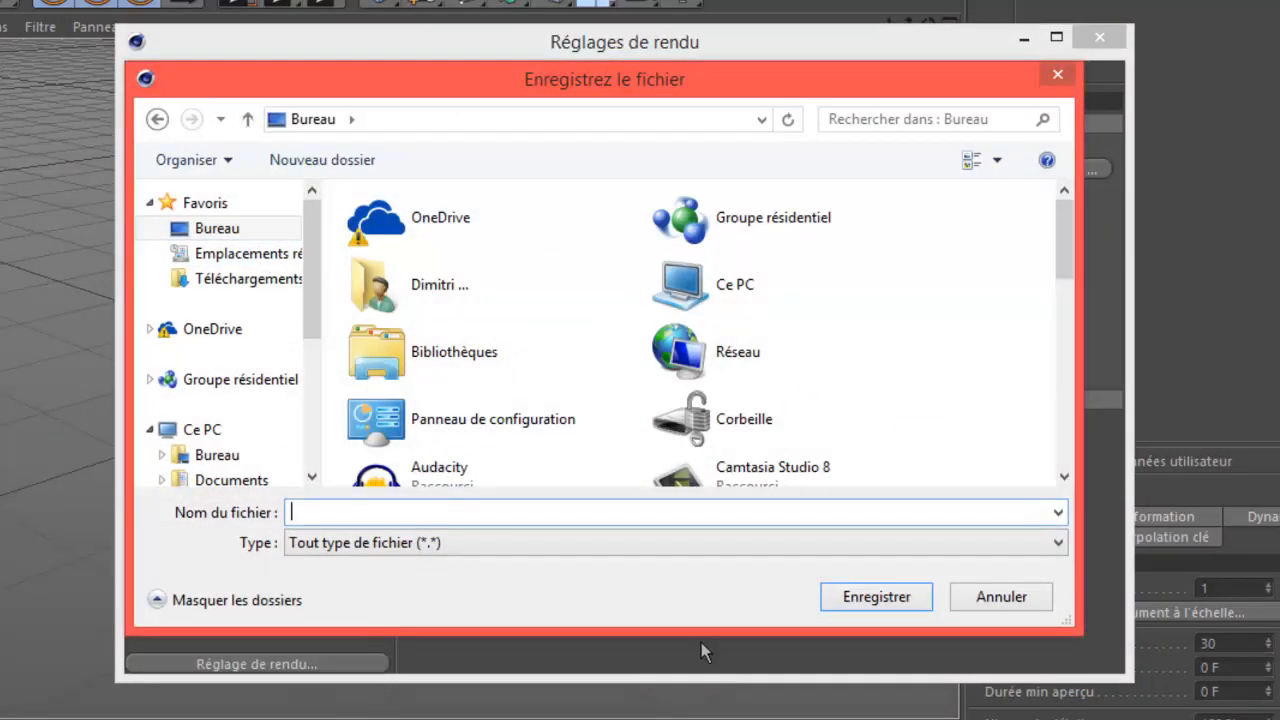
{"action": "type", "text": "Intro test 3"}
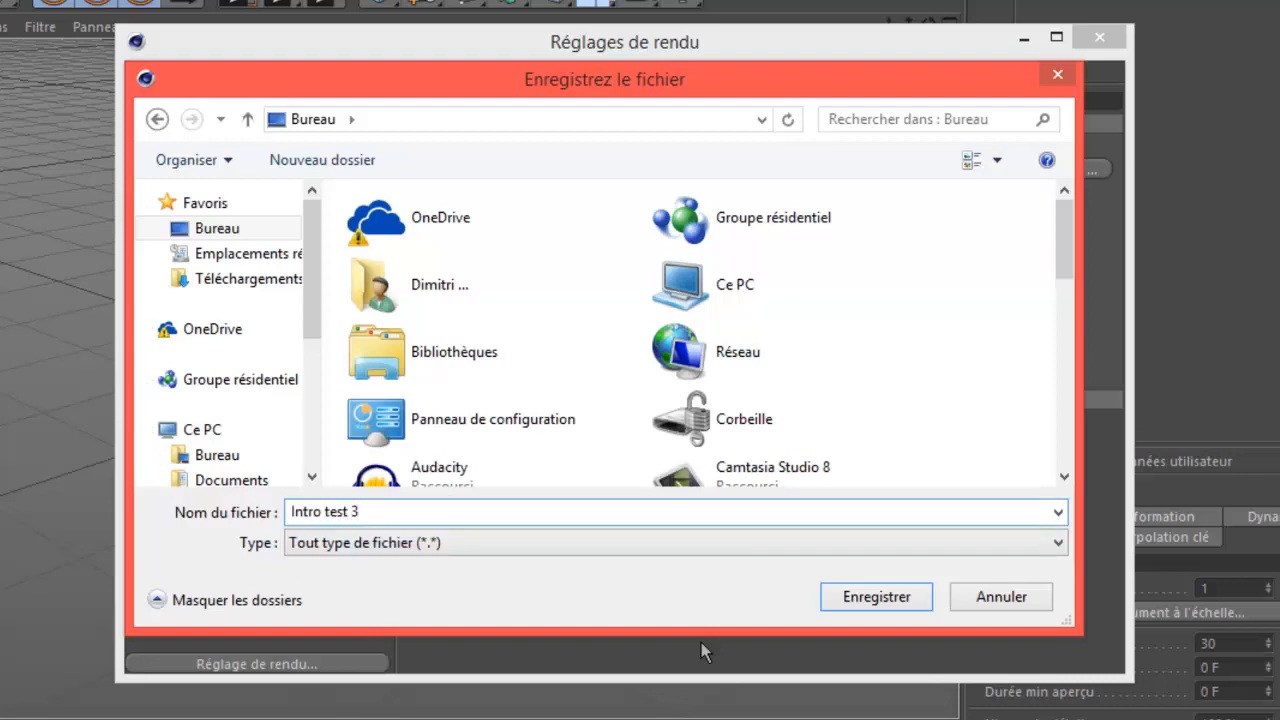
{"action": "key", "text": "Return"}
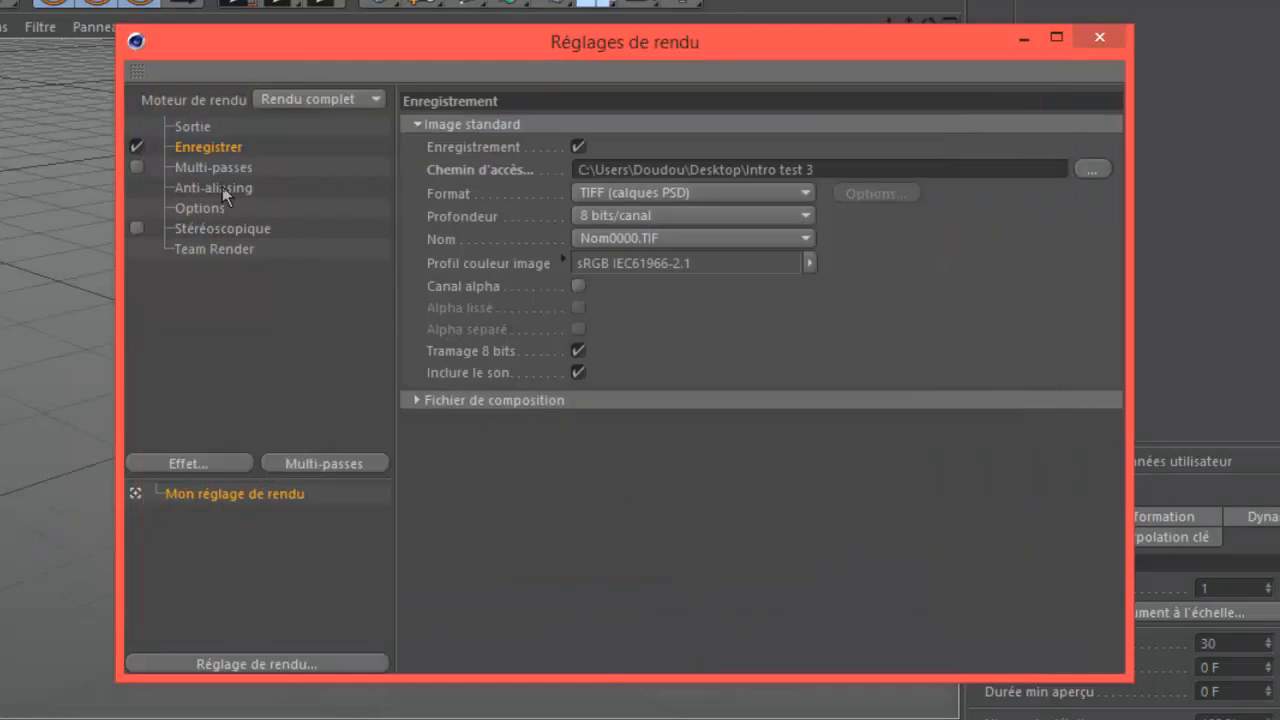
Set the render anti-aliasing to Au mieux and close the render settings.
{"action": "left_click", "coordinate": [222, 189]}
{"action": "left_click", "coordinate": [727, 124]}
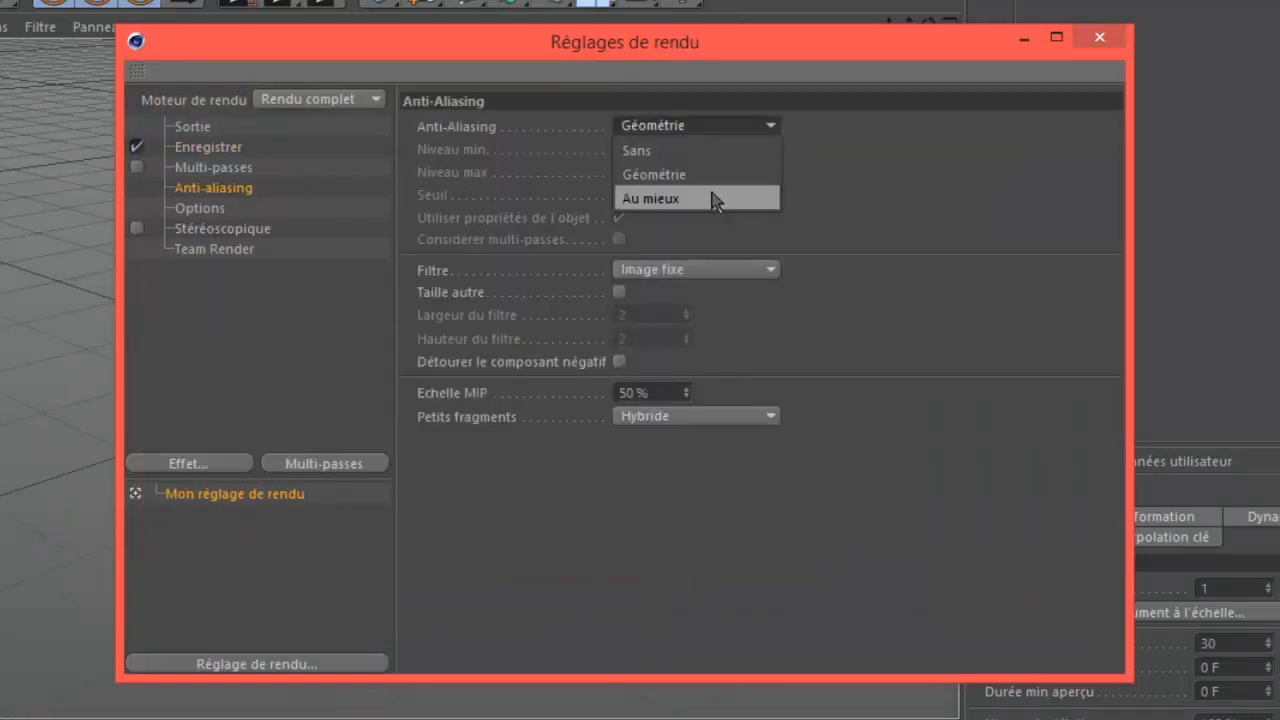
{"action": "left_click", "coordinate": [714, 197]}
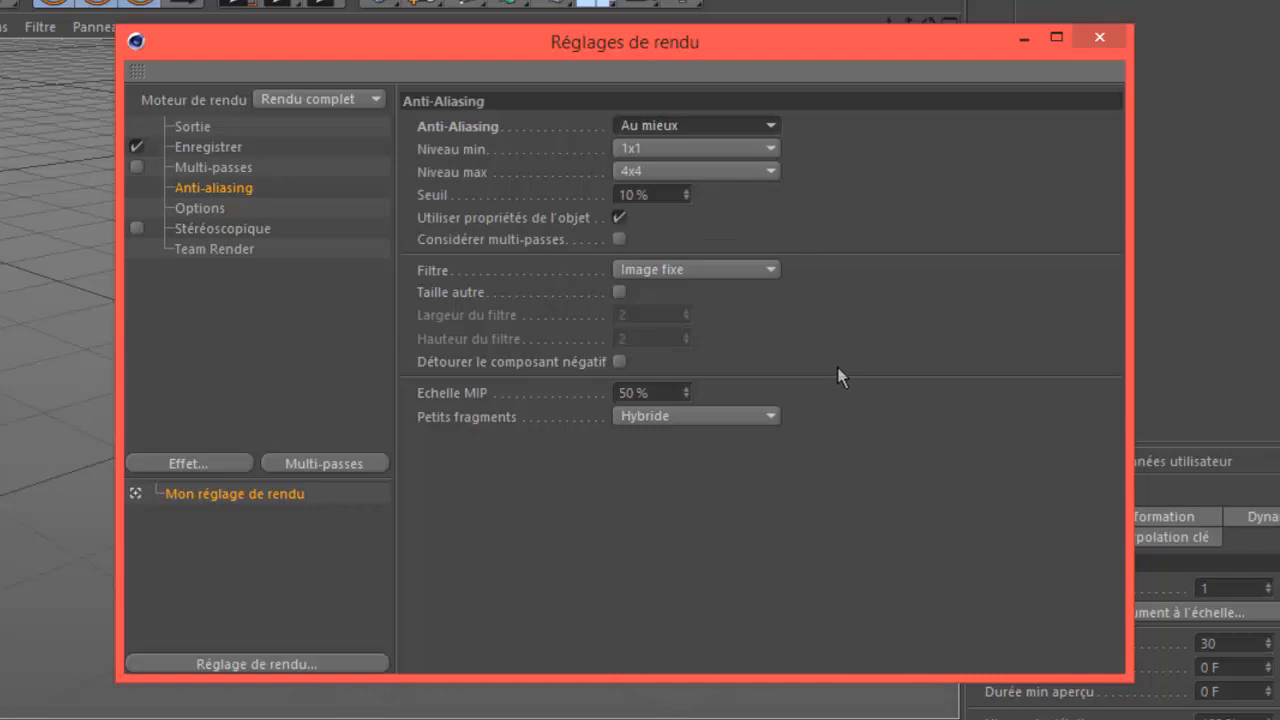
{"action": "left_click", "coordinate": [1100, 37]}
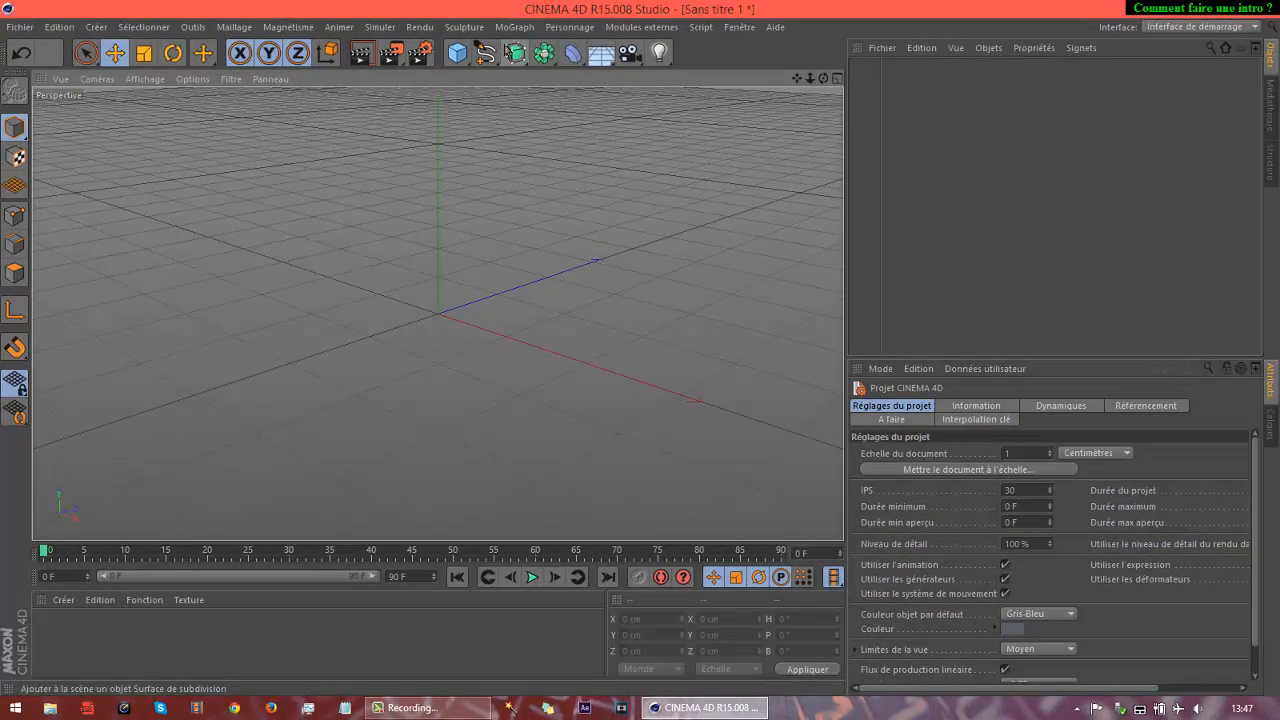
Add a MoTexte object to the scene and set its text to PC tuto.
{"action": "left_click", "coordinate": [514, 27]}
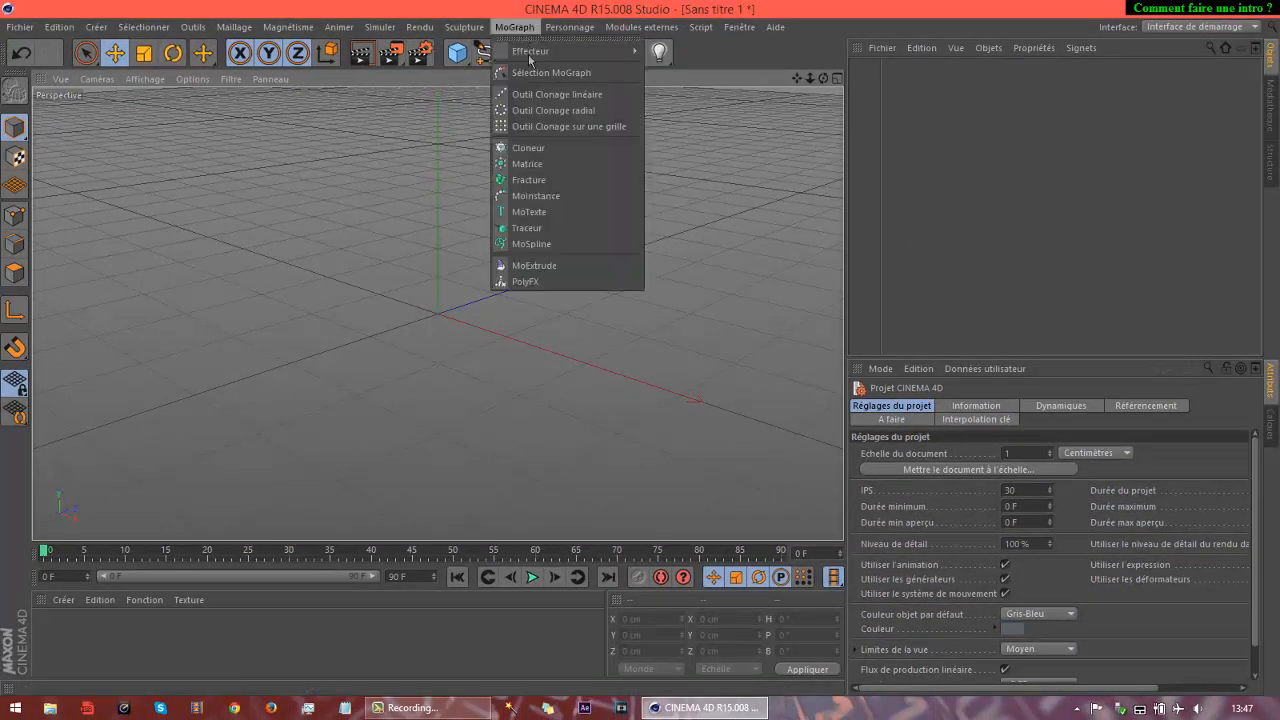
{"action": "left_click", "coordinate": [554, 211]}
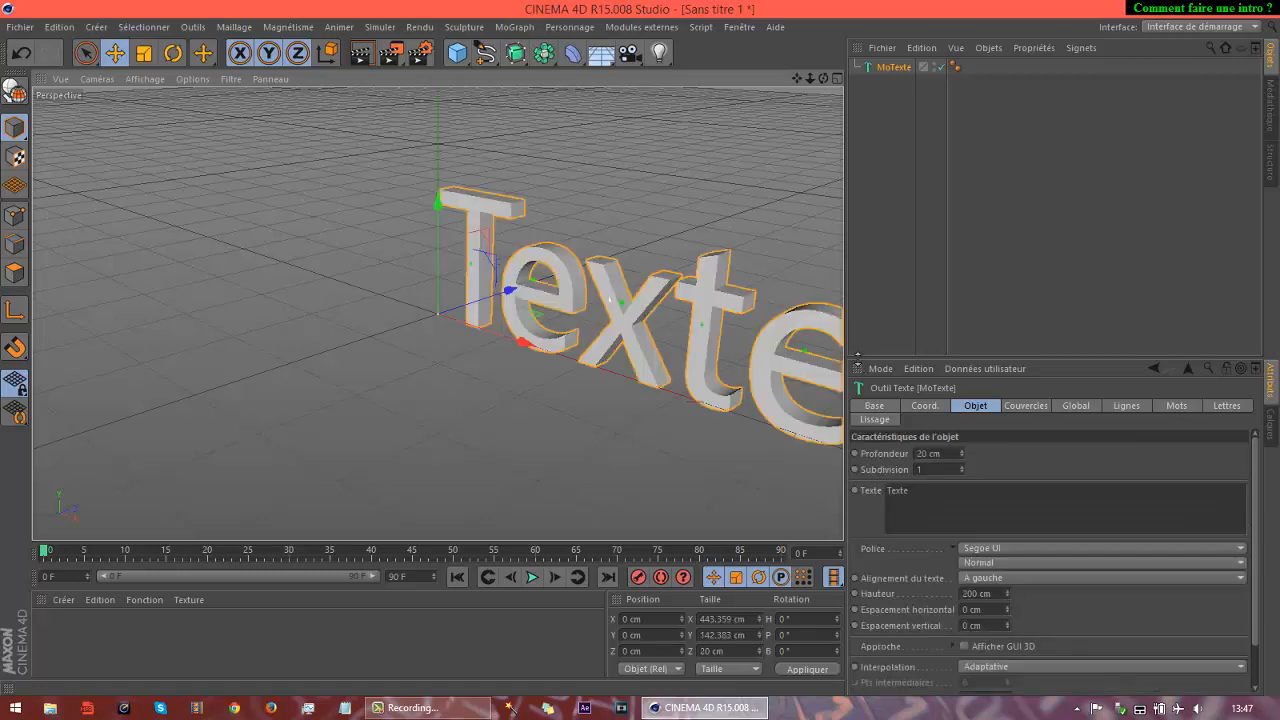
{"action": "left_click_drag", "start_coordinate": [925, 492], "coordinate": [875, 497]}
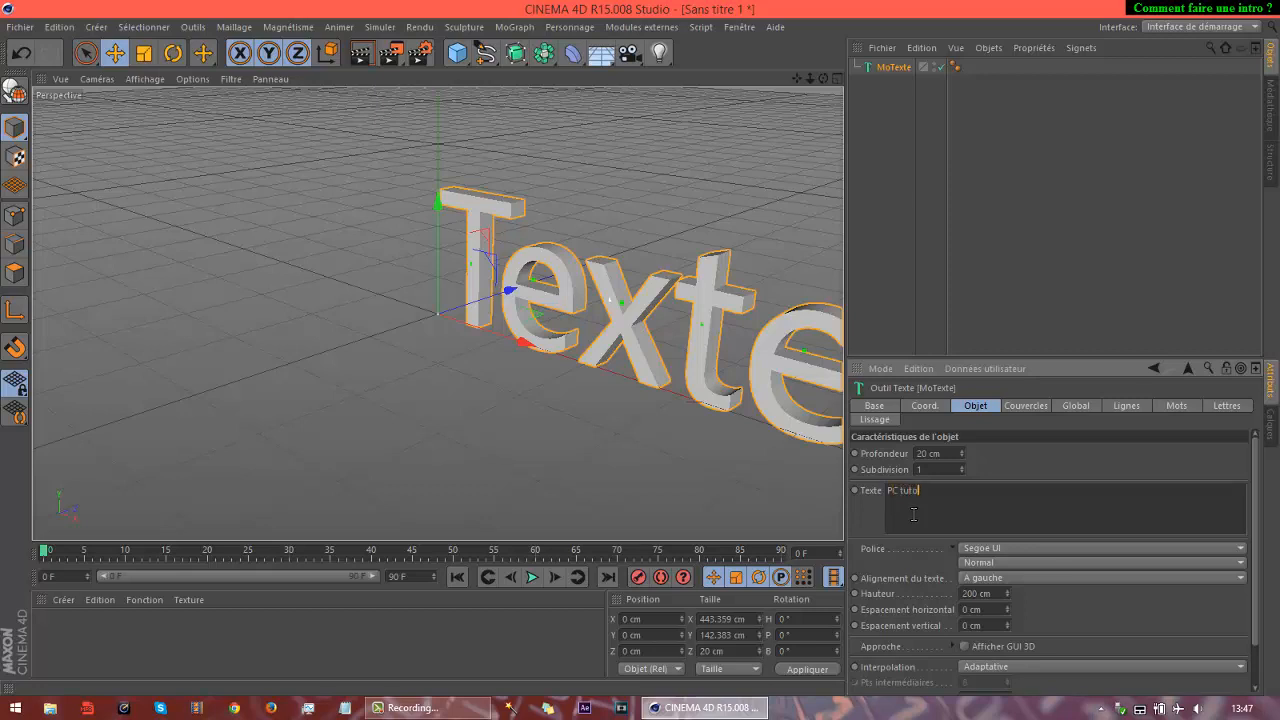
{"action": "left_click", "coordinate": [958, 484]}
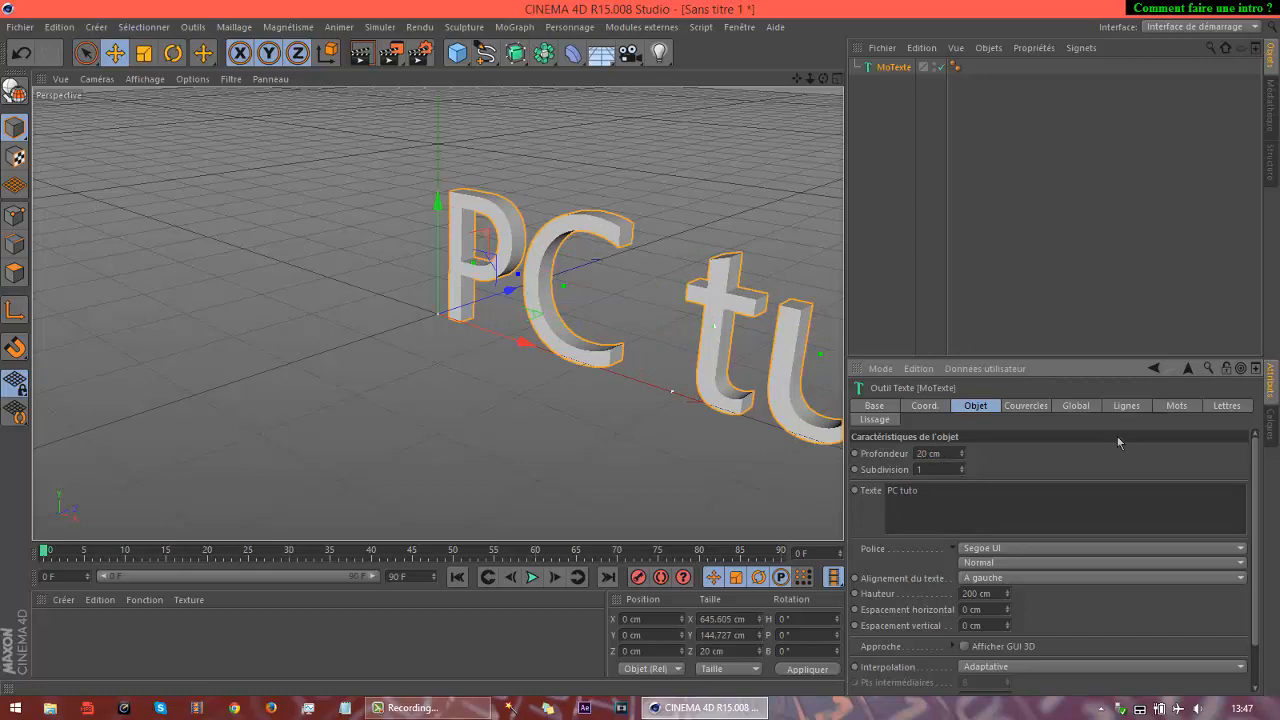
Set the MoTexte object's extrusion depth (Profondeur) to 80 cm.
{"action": "key", "text": "BackSpace"}
{"action": "key", "text": "BackSpace"}
{"action": "type", "text": "80"}
{"action": "key", "text": "Return"}
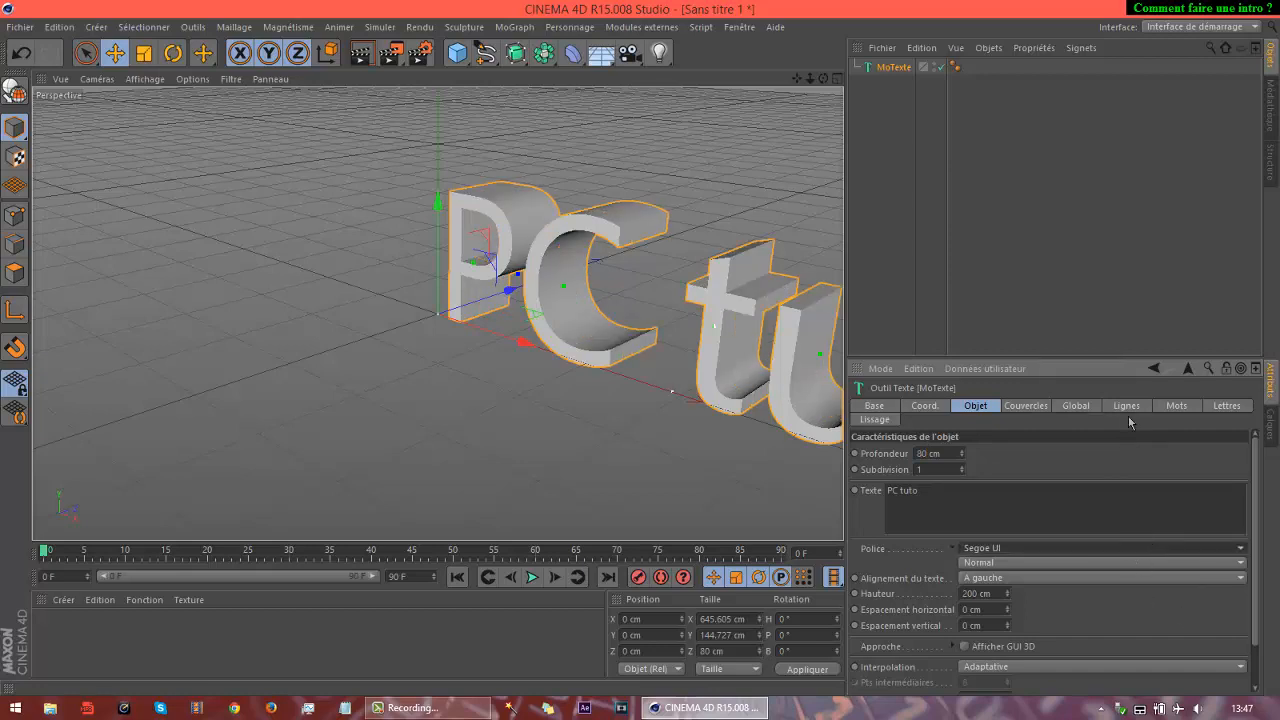
Change the MoTexte object's font to Ethnocentric and bring the whole text into view.
{"action": "scroll", "coordinate": [1131, 309], "scroll_direction": "up", "scroll_amount": 10}
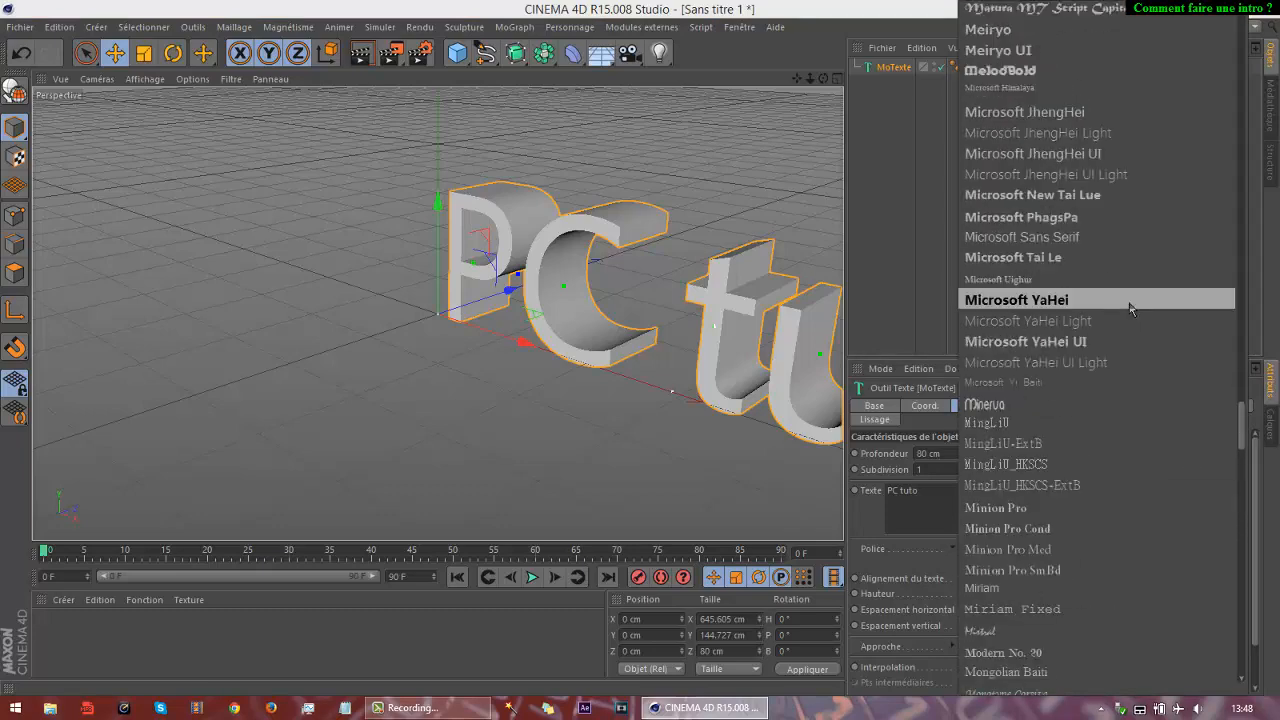
{"action": "scroll", "coordinate": [1131, 309], "scroll_direction": "up", "scroll_amount": 15}
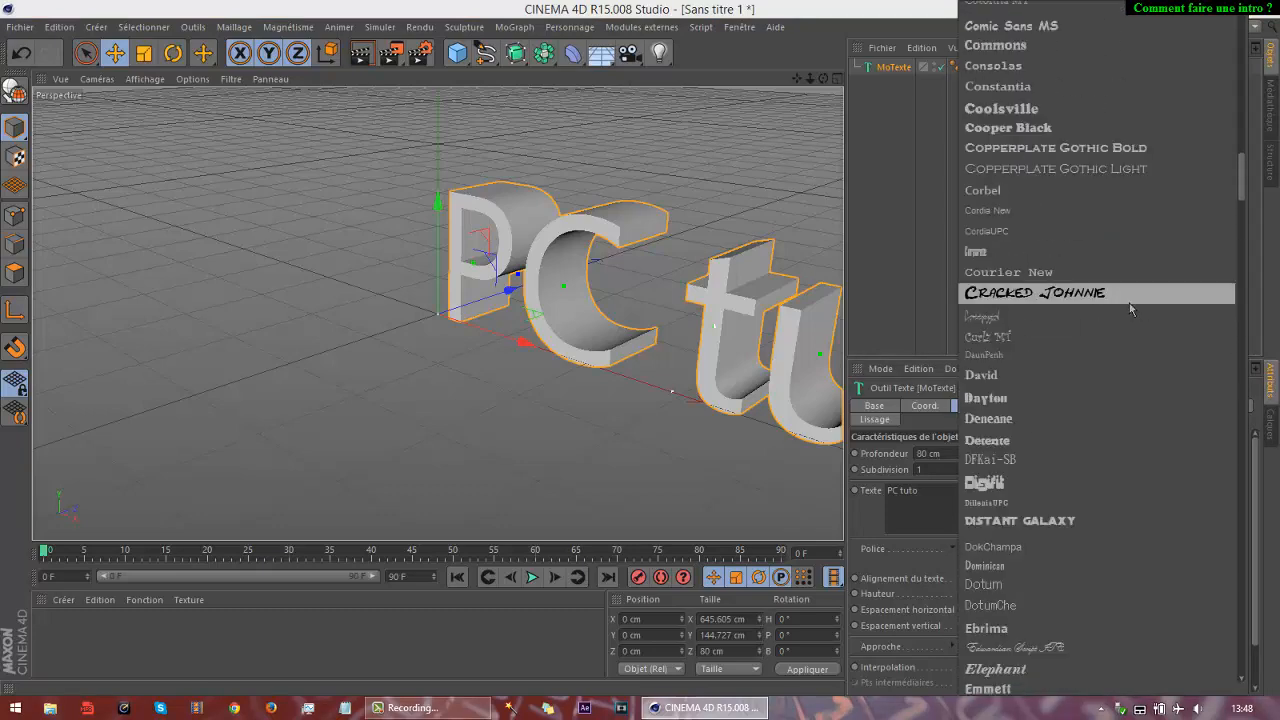
{"action": "scroll", "coordinate": [1129, 309], "scroll_direction": "up", "scroll_amount": 8}
{"action": "scroll", "coordinate": [1129, 309], "scroll_direction": "down", "scroll_amount": 18}
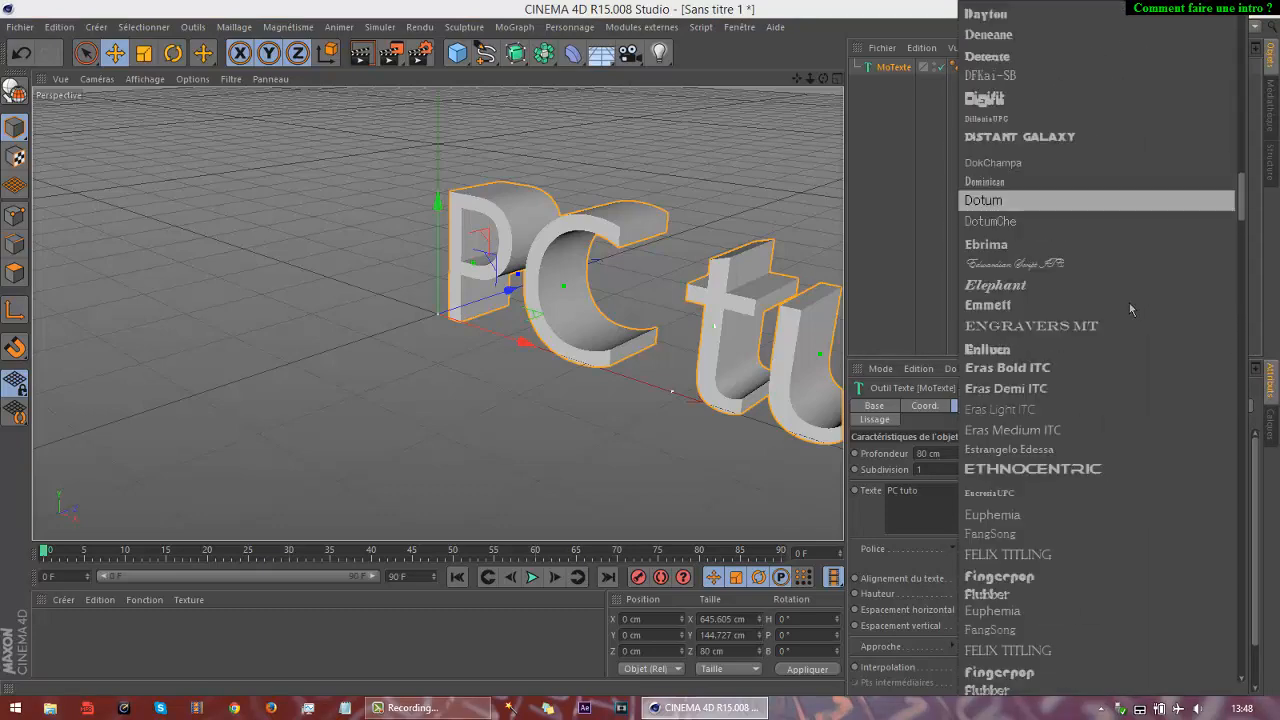
{"action": "scroll", "coordinate": [1129, 305], "scroll_direction": "up", "scroll_amount": 5}
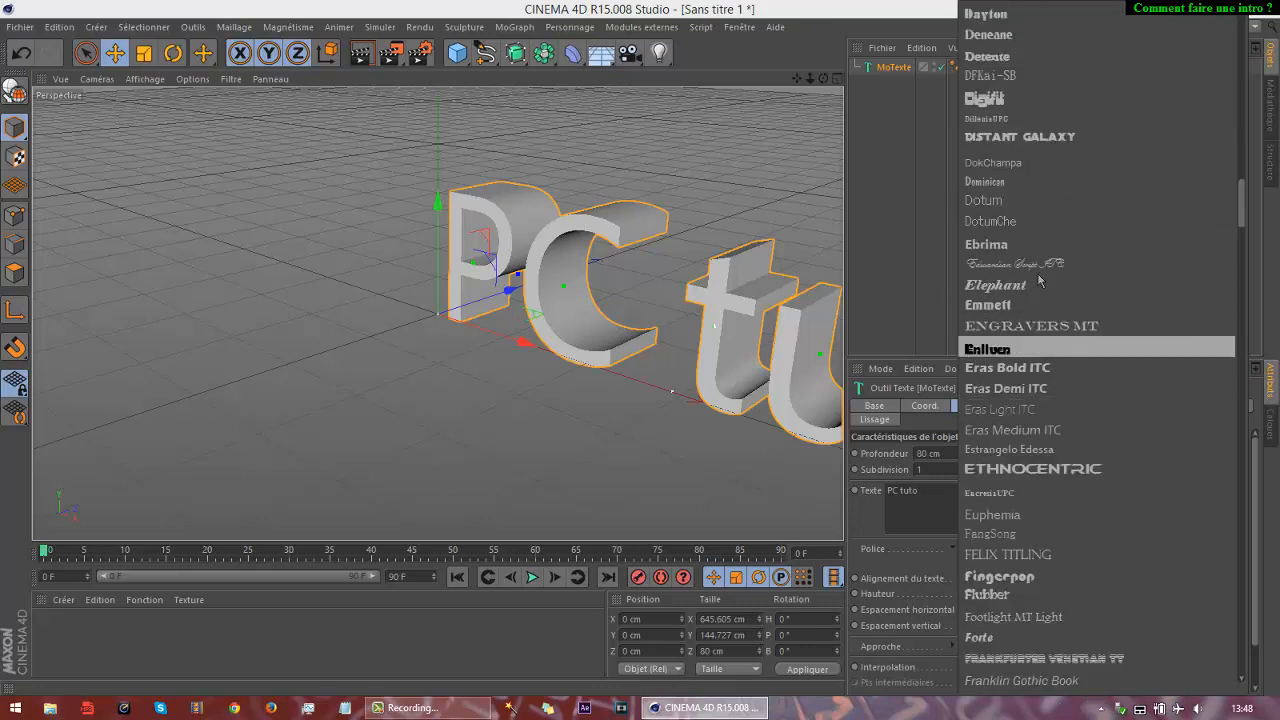
{"action": "scroll", "coordinate": [1051, 194], "scroll_direction": "up", "scroll_amount": 7}
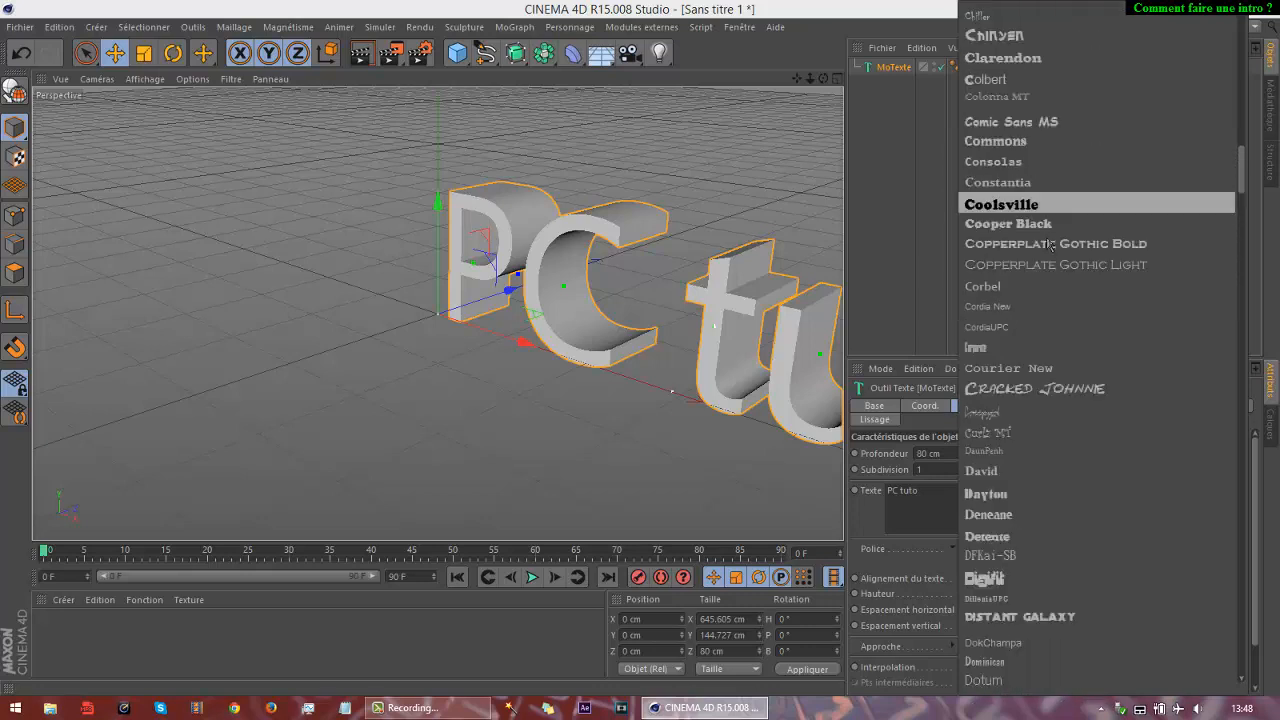
{"action": "scroll", "coordinate": [1047, 258], "scroll_direction": "down", "scroll_amount": 5}
{"action": "scroll", "coordinate": [1047, 258], "scroll_direction": "down", "scroll_amount": 5}
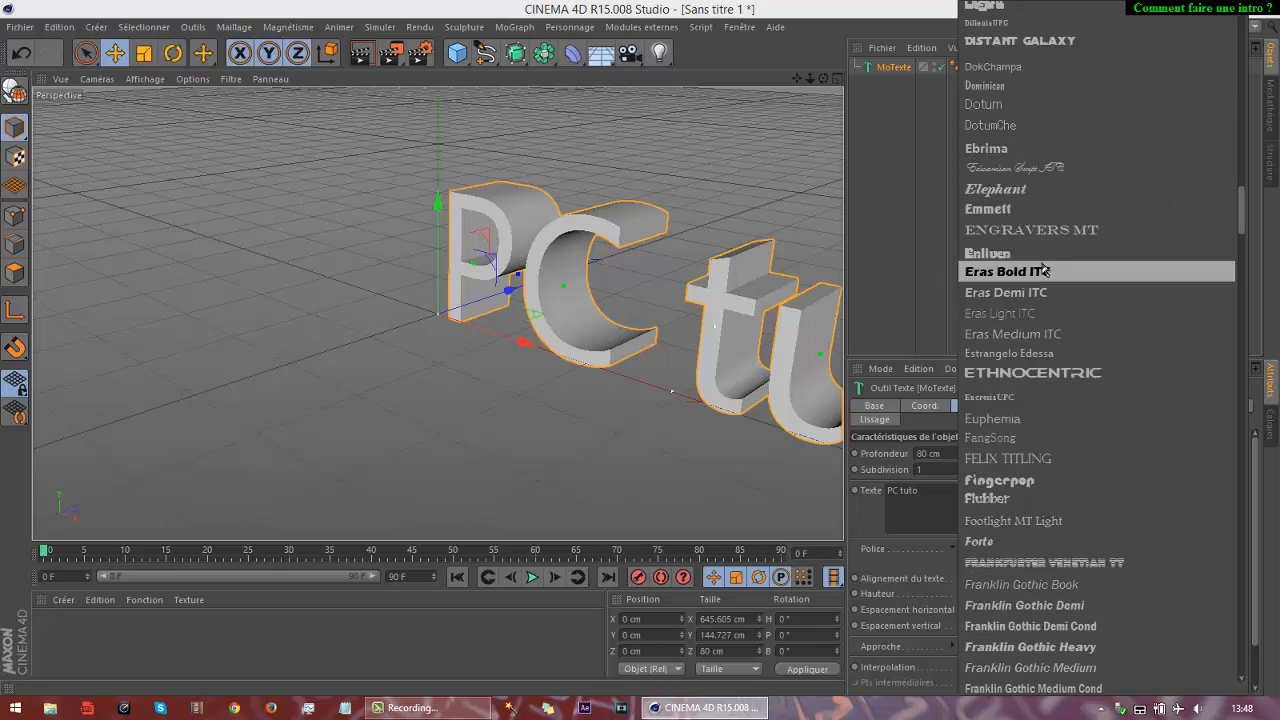
{"action": "left_click", "coordinate": [1073, 374]}
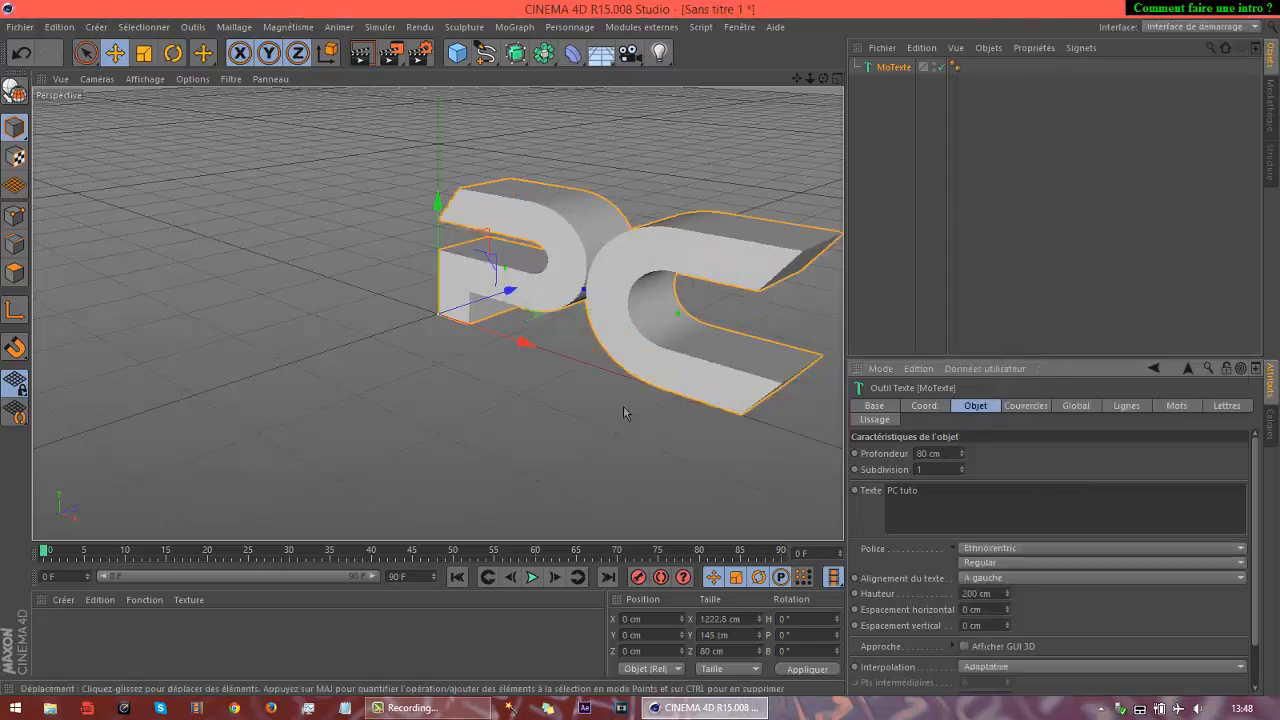
{"action": "scroll", "coordinate": [629, 343], "scroll_direction": "down", "scroll_amount": 4}
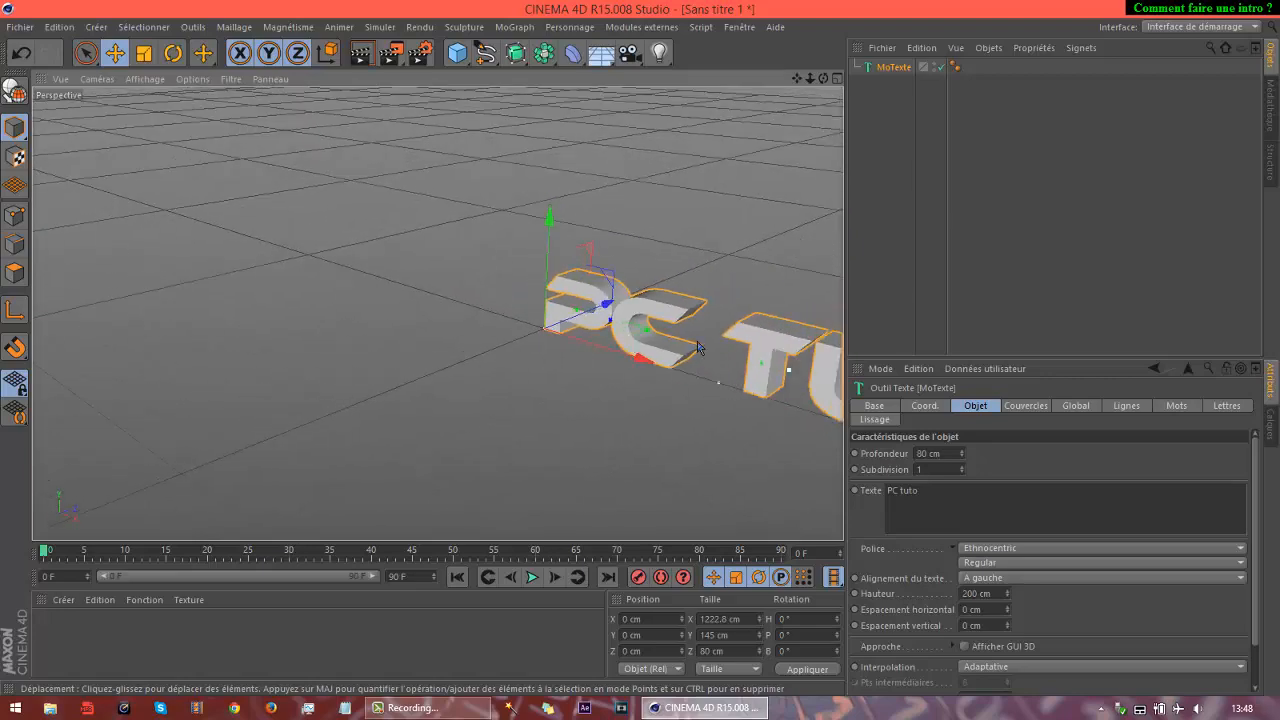
{"action": "left_click_drag", "start_coordinate": [797, 79], "coordinate": [508, 3]}
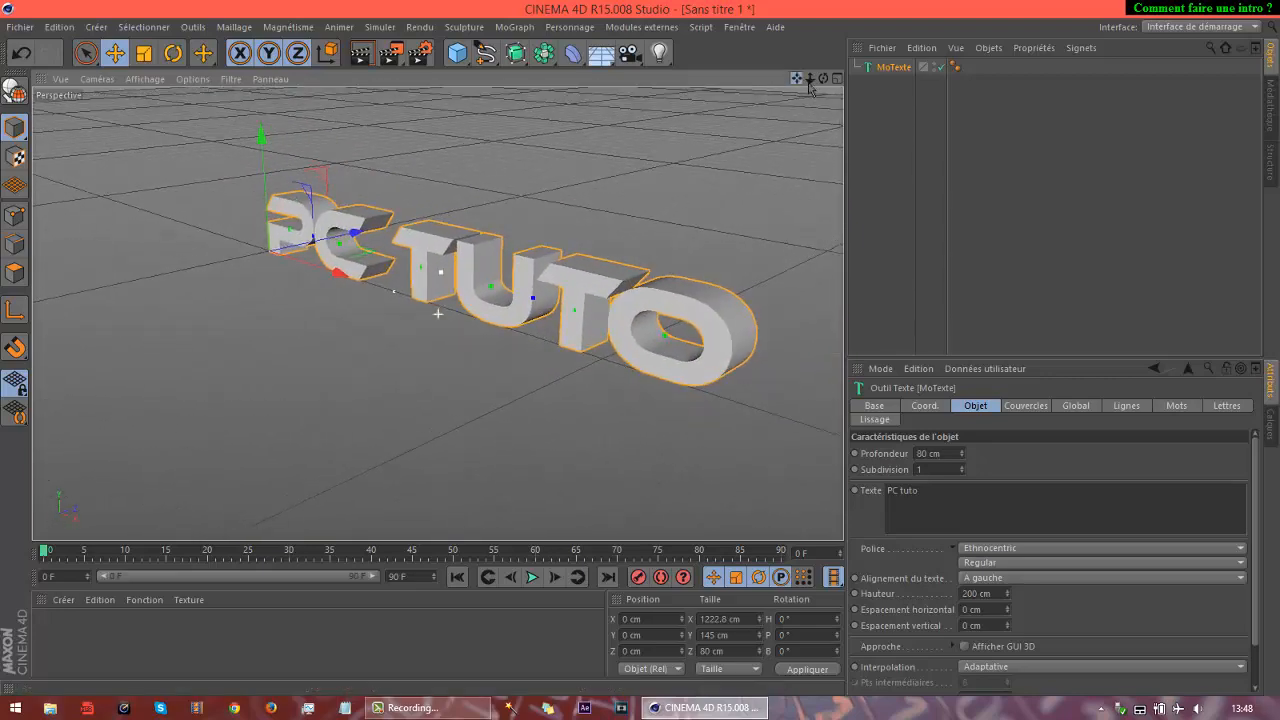
Add a floor (Sol) object beneath the text and move it along X to about 489 cm.
{"action": "left_click_drag", "start_coordinate": [824, 79], "coordinate": [643, 357]}
{"action": "scroll", "coordinate": [665, 281], "scroll_direction": "down", "scroll_amount": 3}
{"action": "left_click_drag", "start_coordinate": [797, 79], "coordinate": [635, 347]}
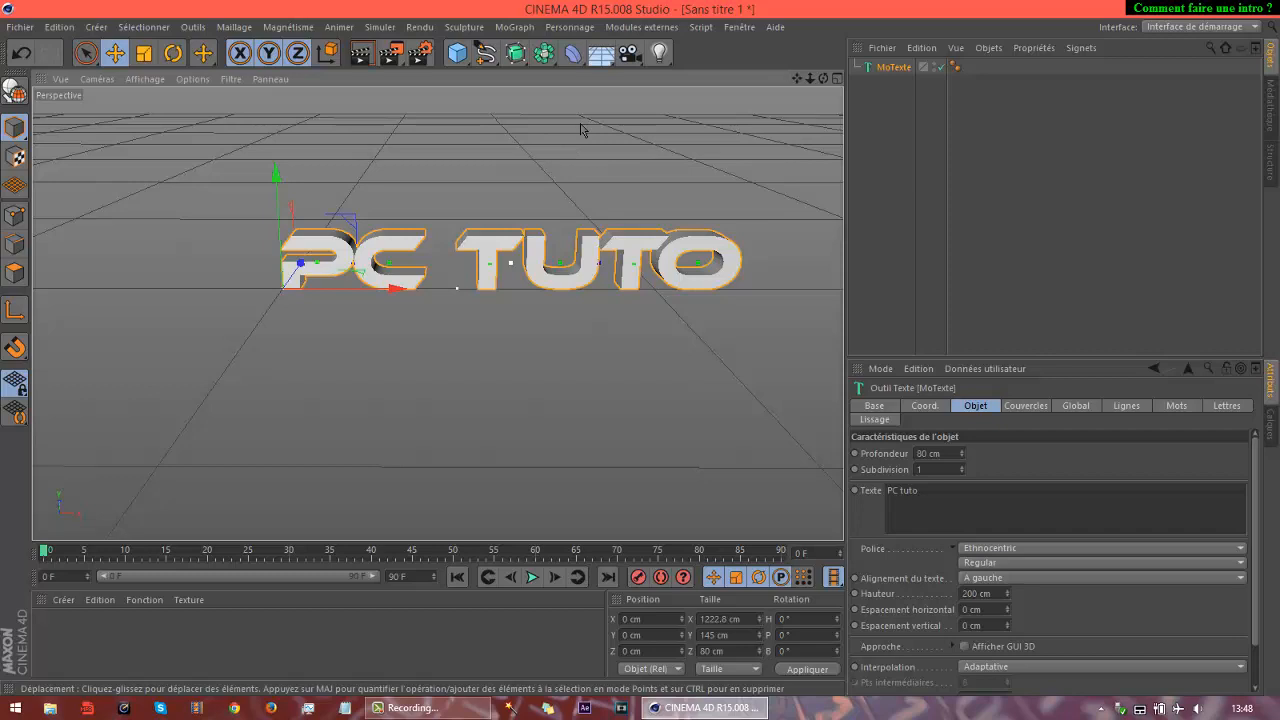
{"action": "left_click", "coordinate": [601, 53]}
{"action": "left_click_drag", "start_coordinate": [374, 363], "coordinate": [382, 356]}
{"action": "key", "text": "ctrl+z"}
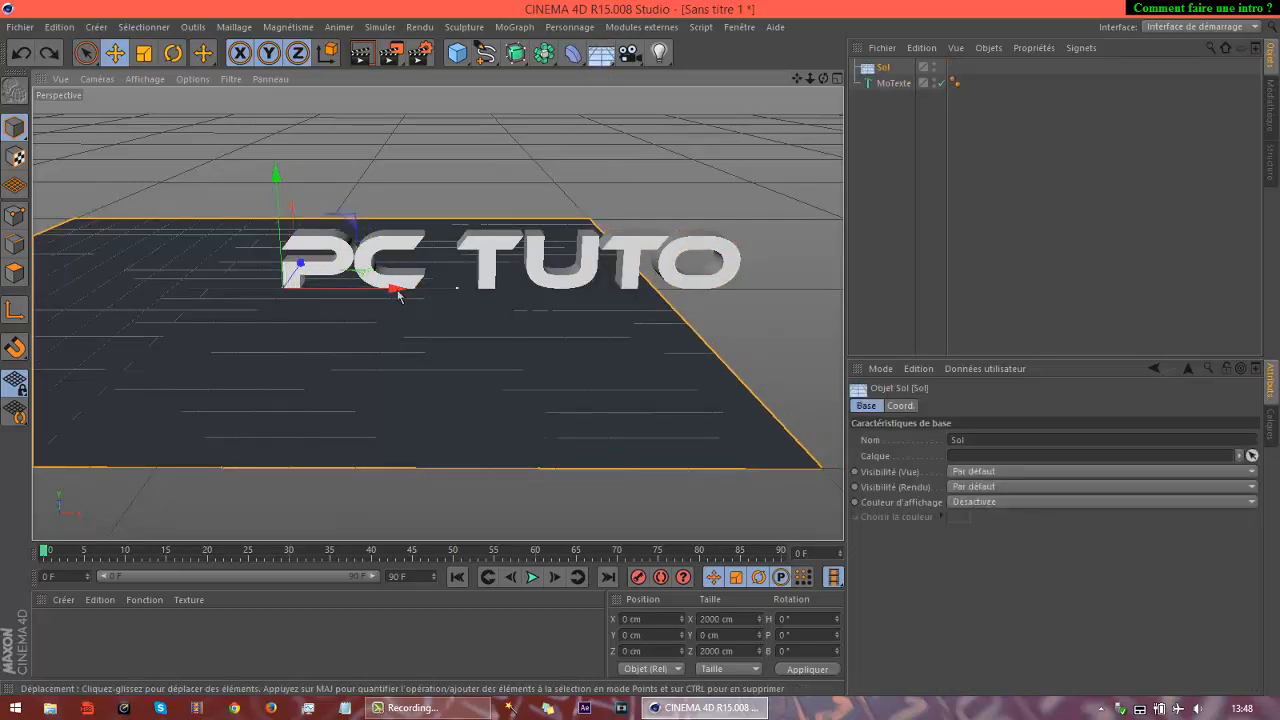
{"action": "left_click_drag", "start_coordinate": [399, 287], "coordinate": [579, 295]}
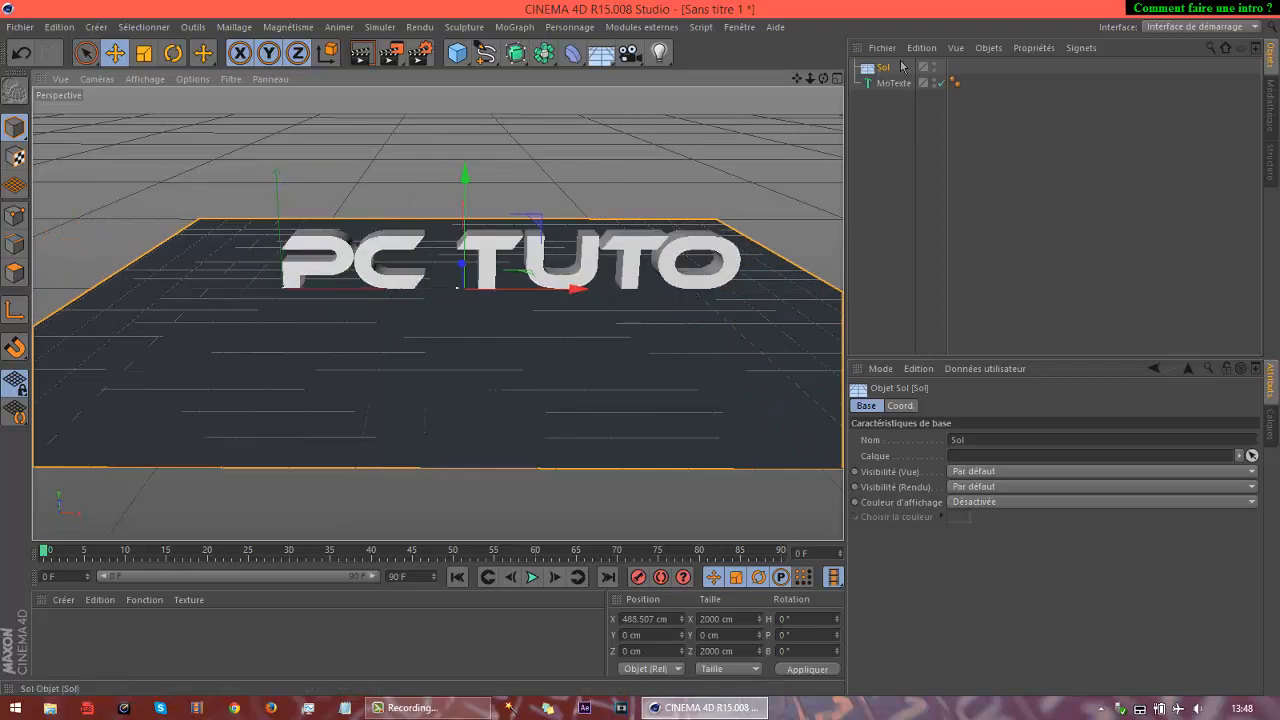
Duplicate the floor and rotate the copy upright to a pitch of about -90° to form a back wall.
{"action": "left_click", "coordinate": [910, 50]}
{"action": "left_click", "coordinate": [892, 72]}
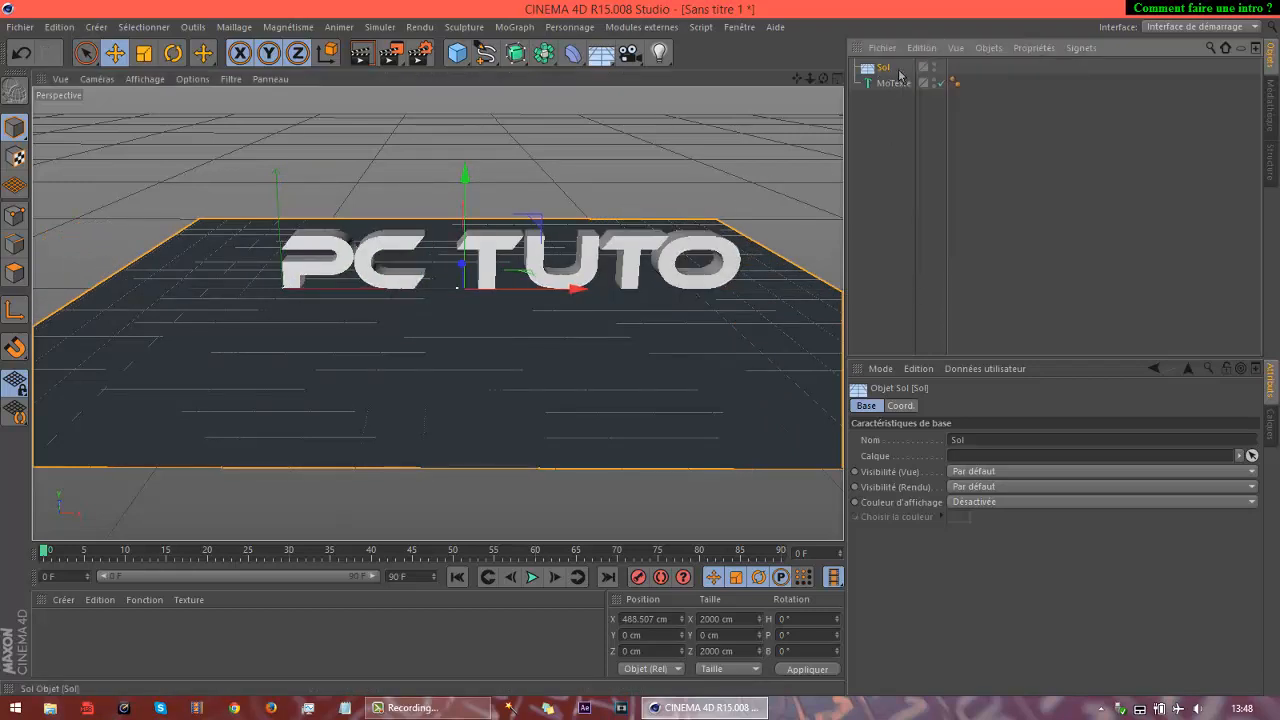
{"action": "key", "text": "ctrl+c"}
{"action": "key", "text": "ctrl+v"}
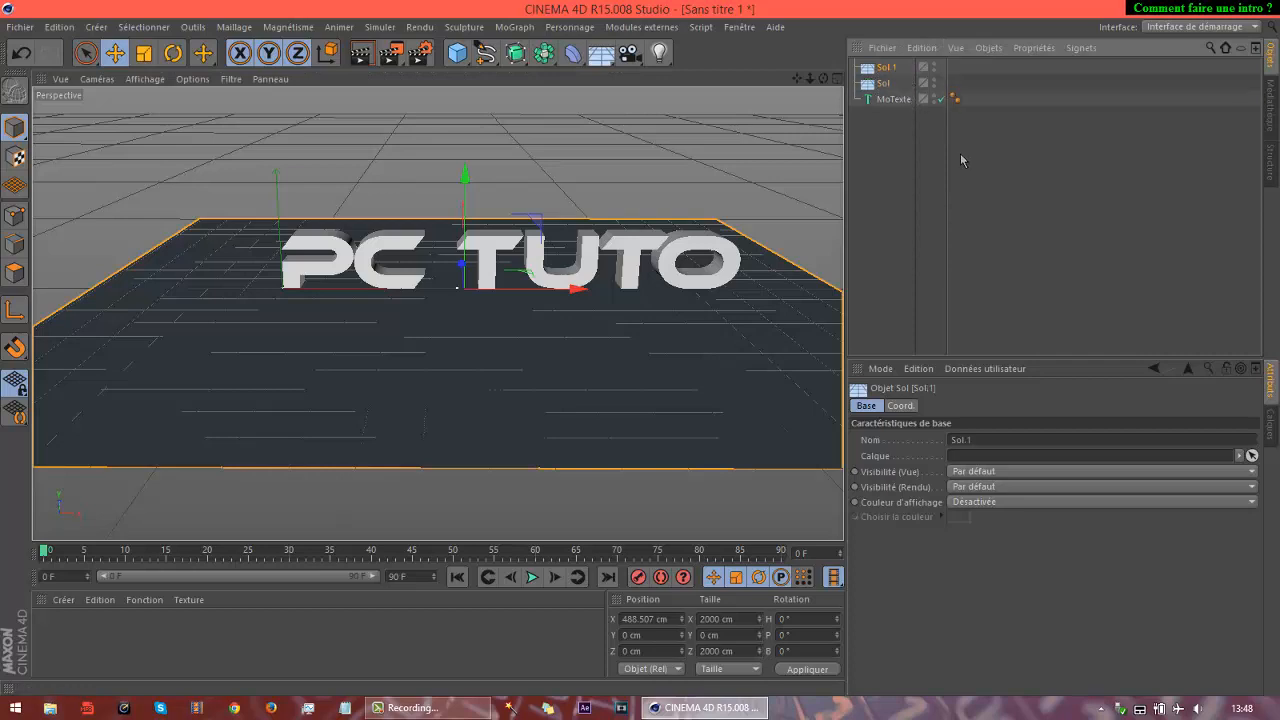
{"action": "left_click", "coordinate": [173, 53]}
{"action": "left_click_drag", "start_coordinate": [477, 287], "coordinate": [464, 116]}
Move the upright floor copy back to about Z 260 cm and raise the text to about Y 65 cm.
{"action": "left_click", "coordinate": [86, 53]}
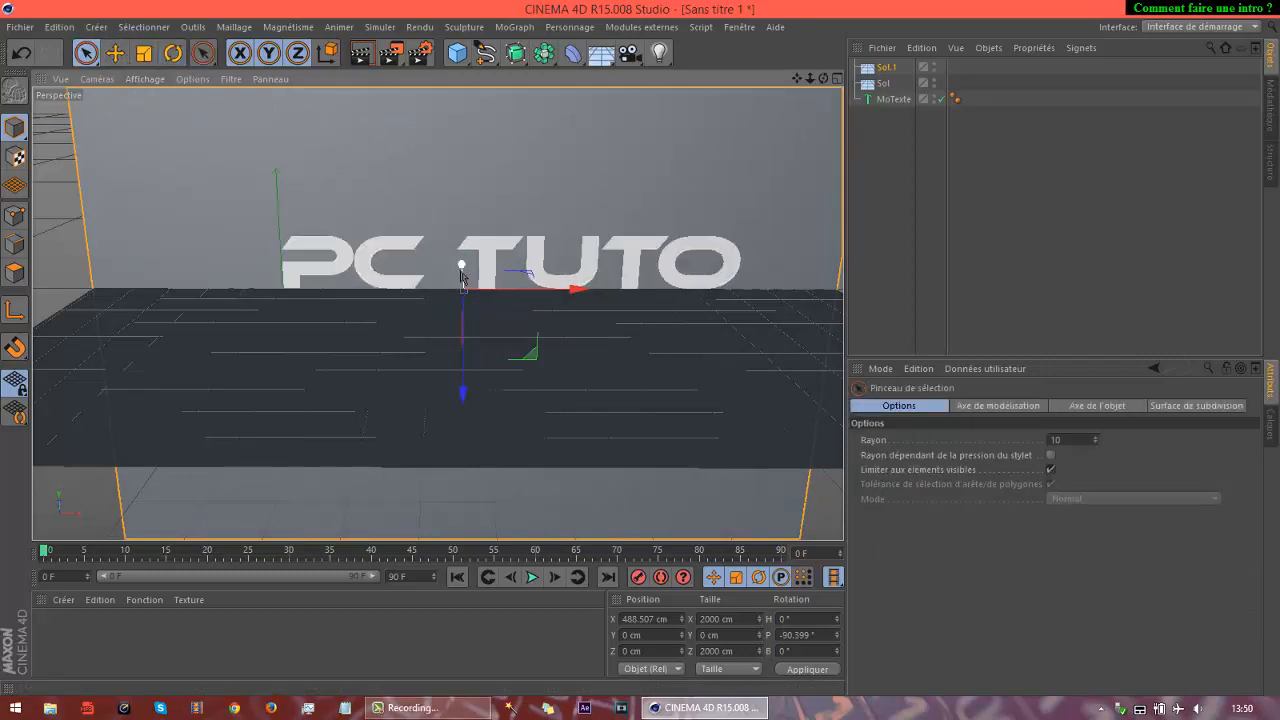
{"action": "left_click_drag", "start_coordinate": [462, 275], "coordinate": [459, 255]}
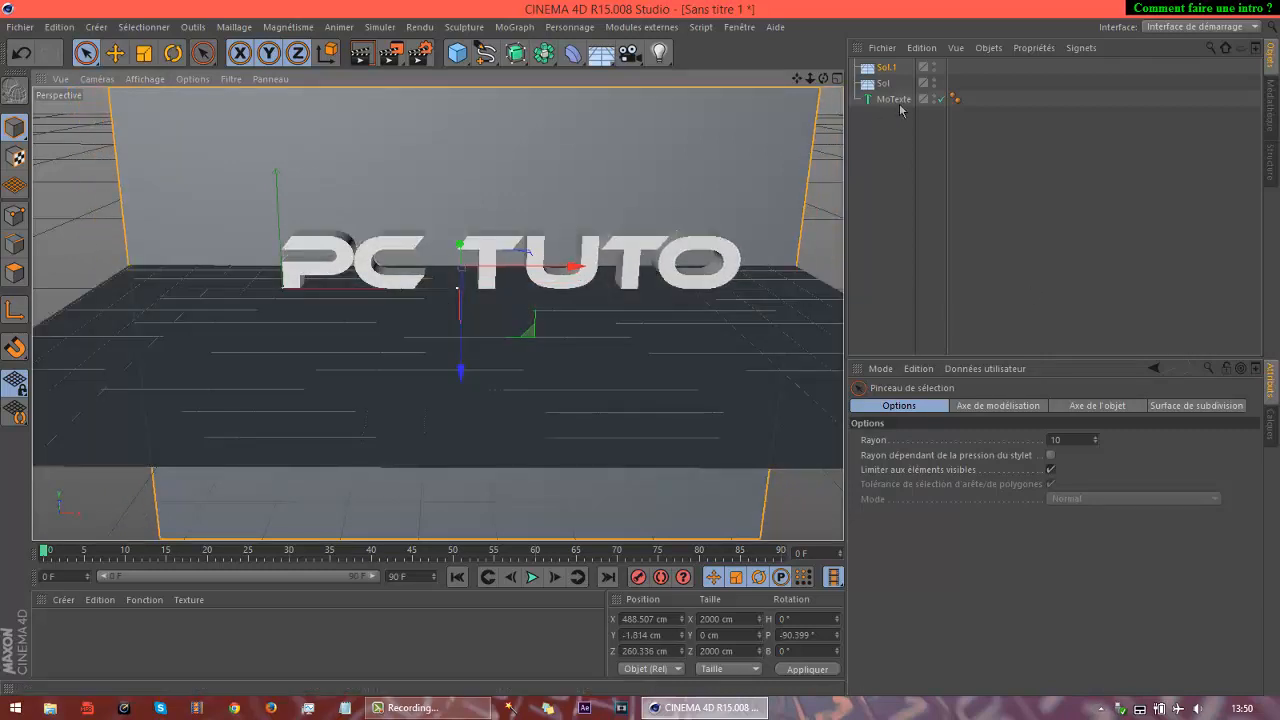
{"action": "left_click", "coordinate": [420, 262]}
{"action": "left_click_drag", "start_coordinate": [283, 178], "coordinate": [283, 153]}
Create a new material named txt1 and turn off its Spécularité channel.
{"action": "double_click", "coordinate": [390, 648]}
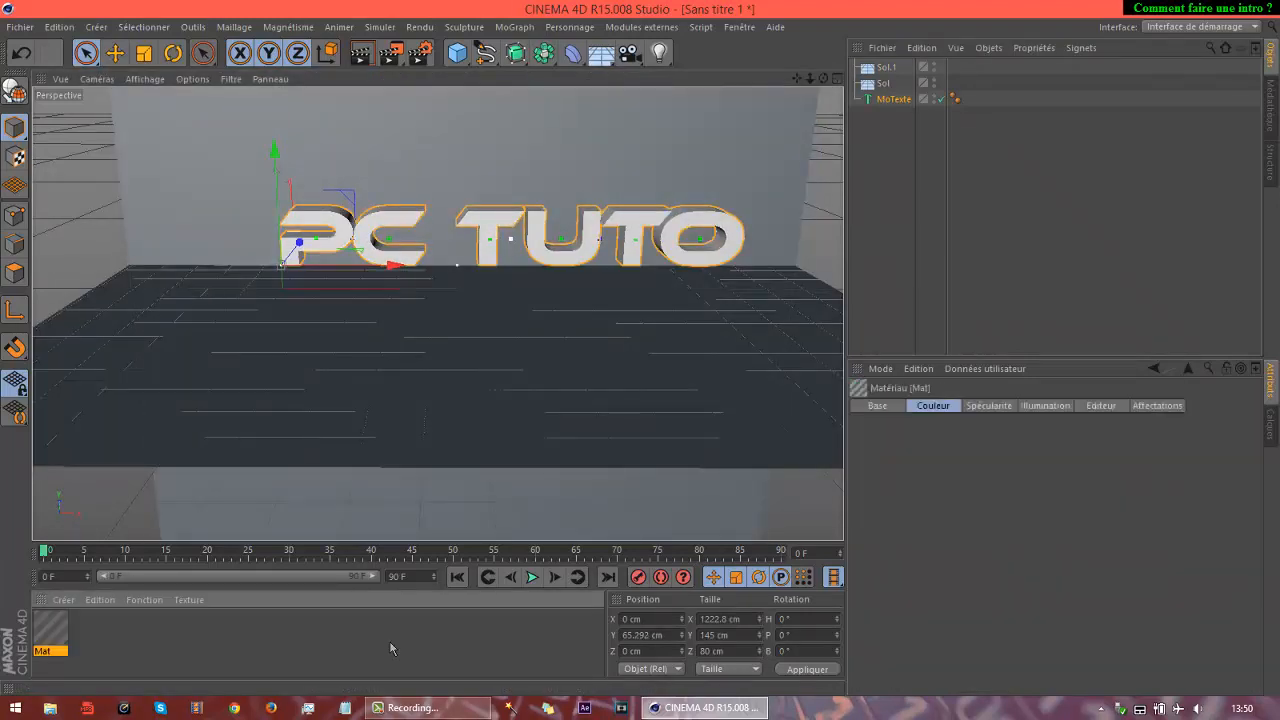
{"action": "double_click", "coordinate": [52, 630]}
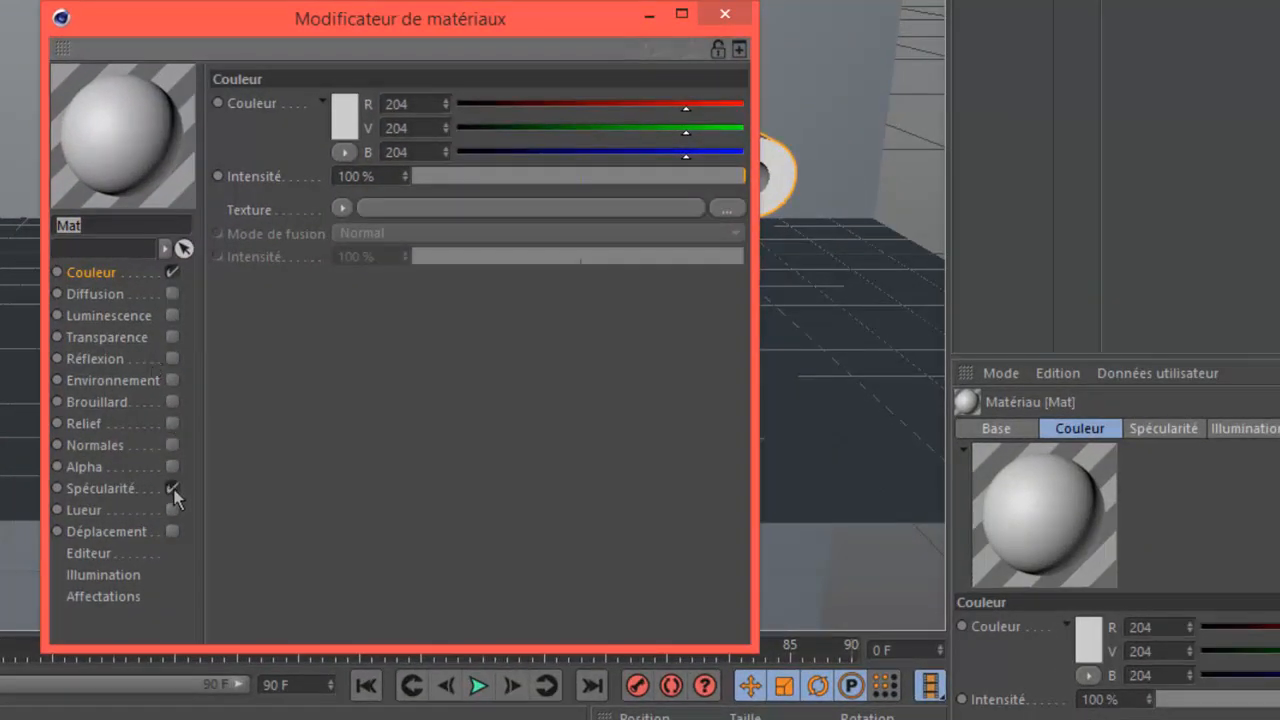
{"action": "left_click", "coordinate": [172, 489]}
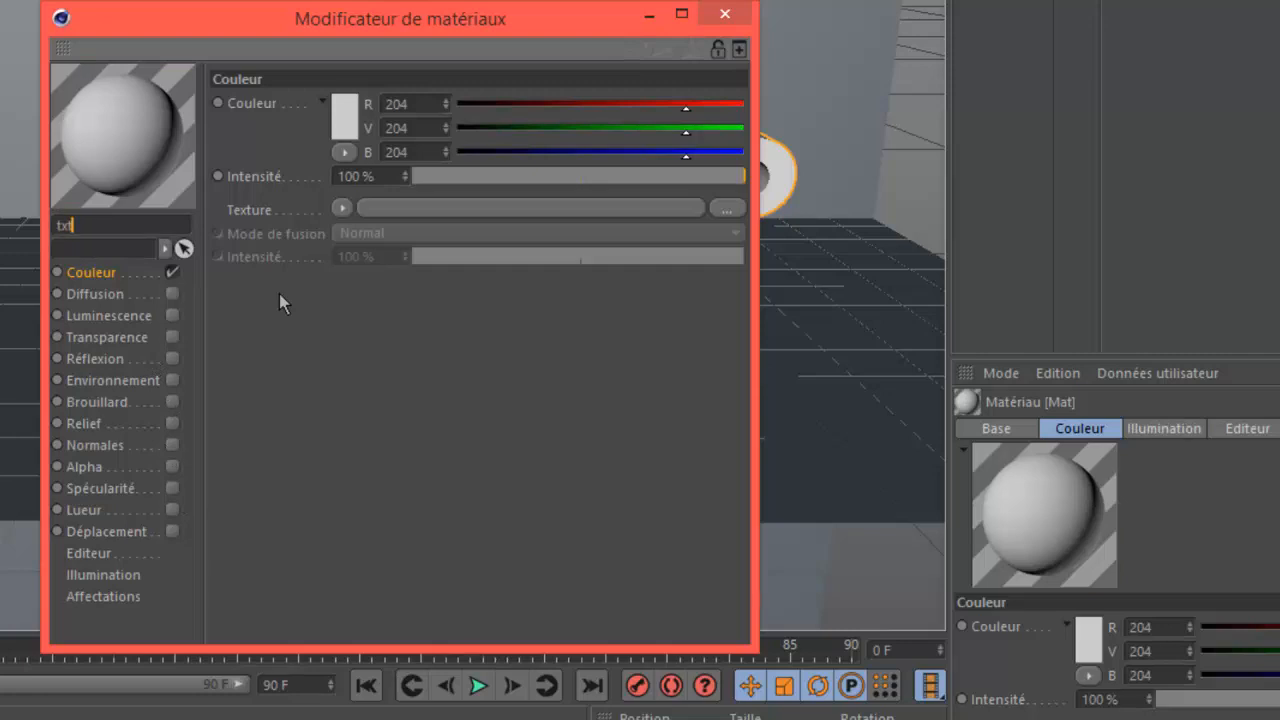
{"action": "type", "text": "txt1"}
{"action": "key", "text": "Return"}
Set the txt1 material's color to green, R 118, V 213, B 45.
{"action": "left_click", "coordinate": [344, 115]}
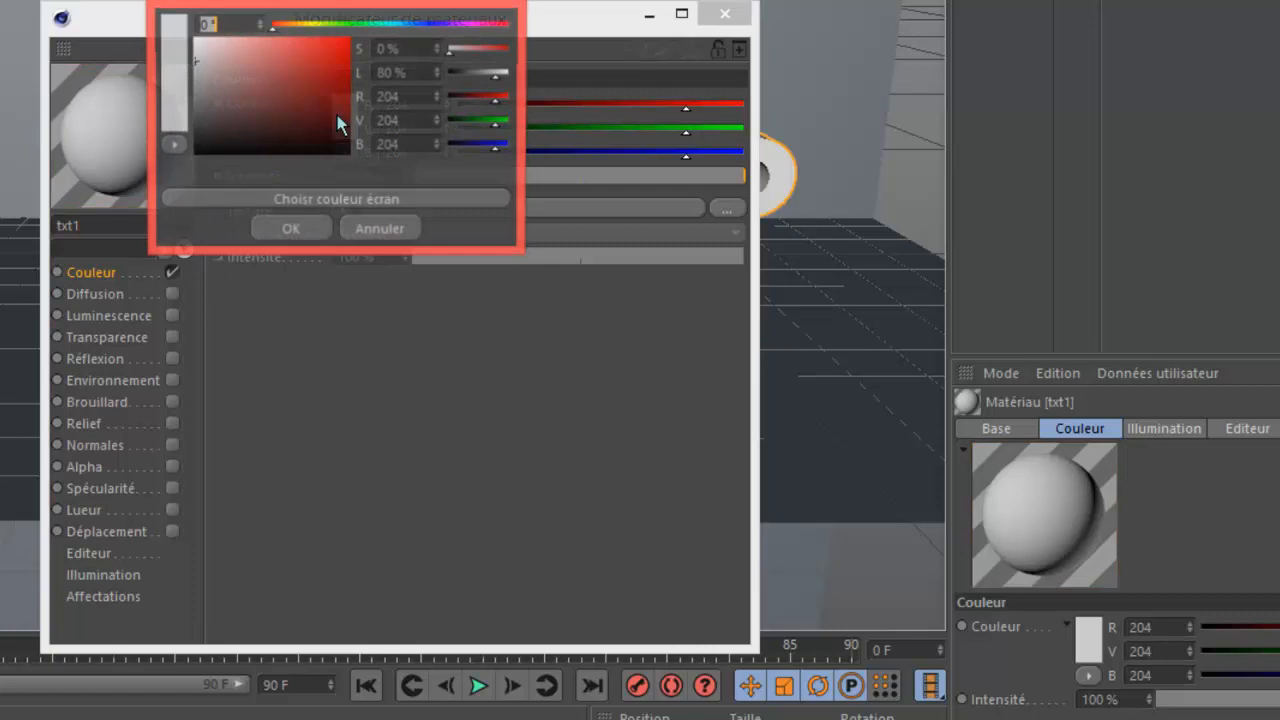
{"action": "left_click", "coordinate": [331, 25]}
{"action": "left_click", "coordinate": [314, 50]}
{"action": "left_click", "coordinate": [297, 229]}
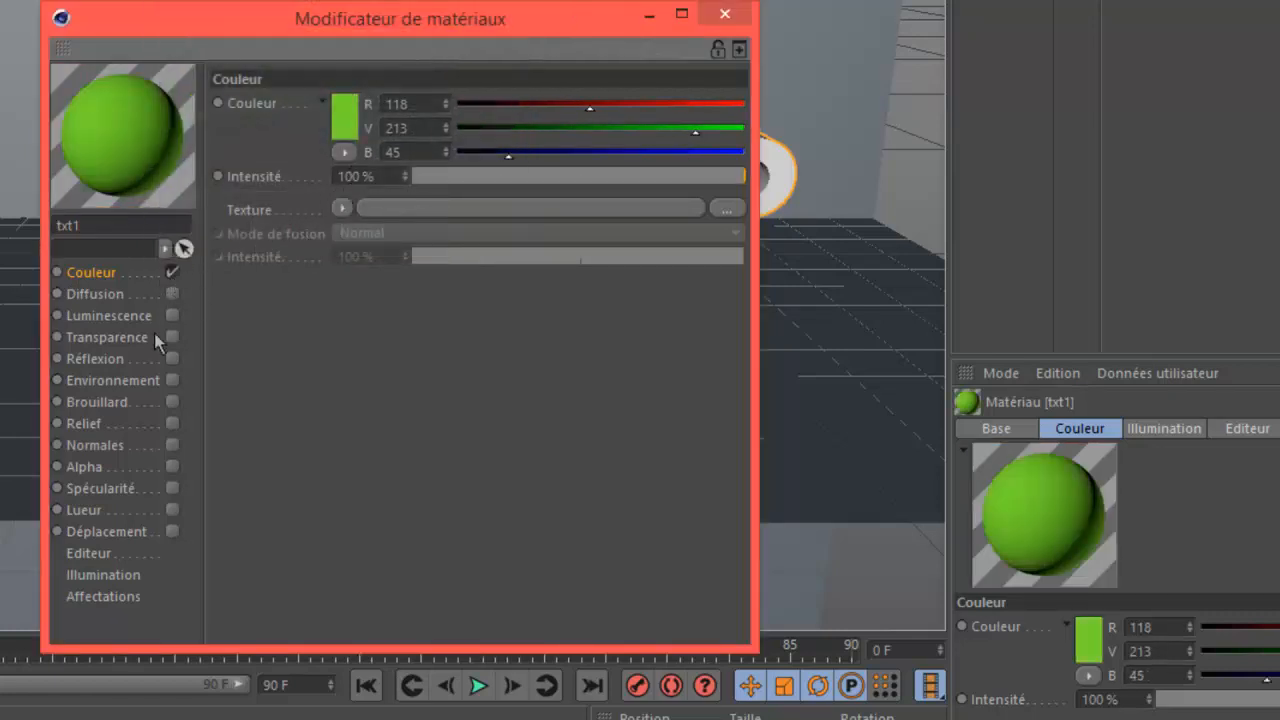
Enable the Réflexion channel of the txt1 material and load a Dégradé shader as its texture.
{"action": "left_click", "coordinate": [172, 358]}
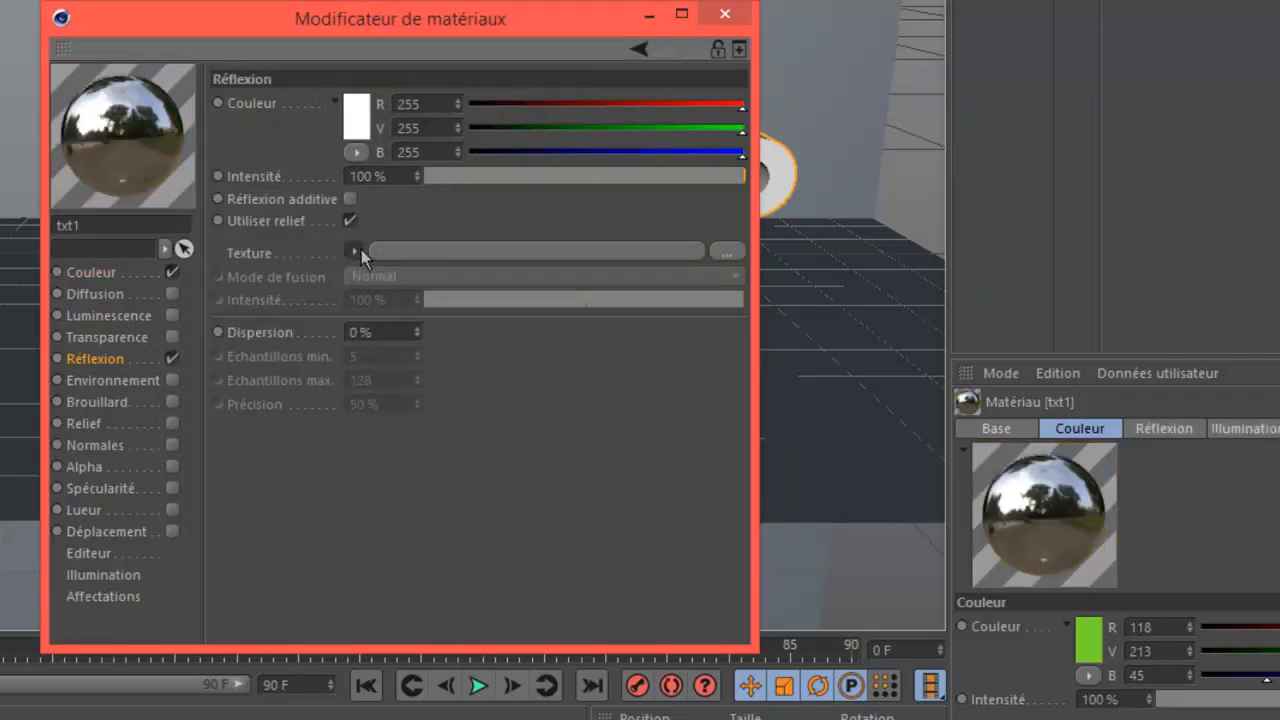
{"action": "left_click", "coordinate": [356, 251]}
{"action": "left_click", "coordinate": [410, 515]}
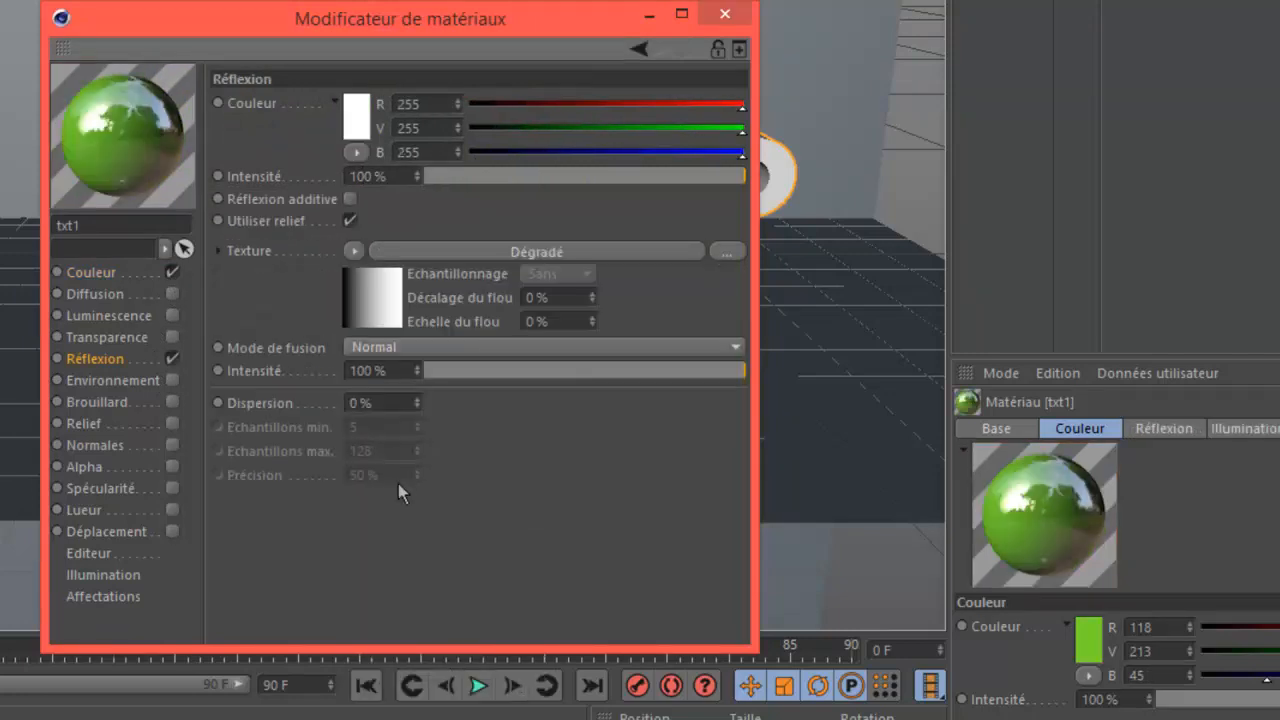
{"action": "left_click", "coordinate": [356, 251]}
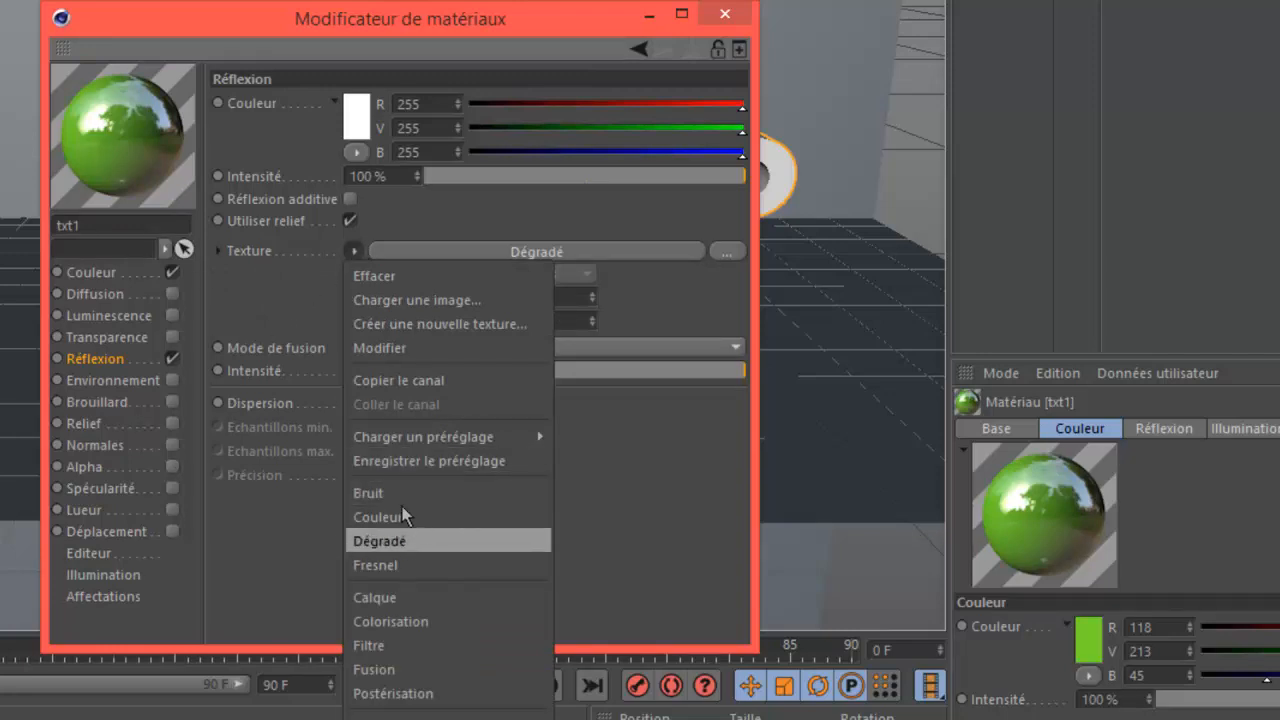
{"action": "left_click", "coordinate": [314, 303]}
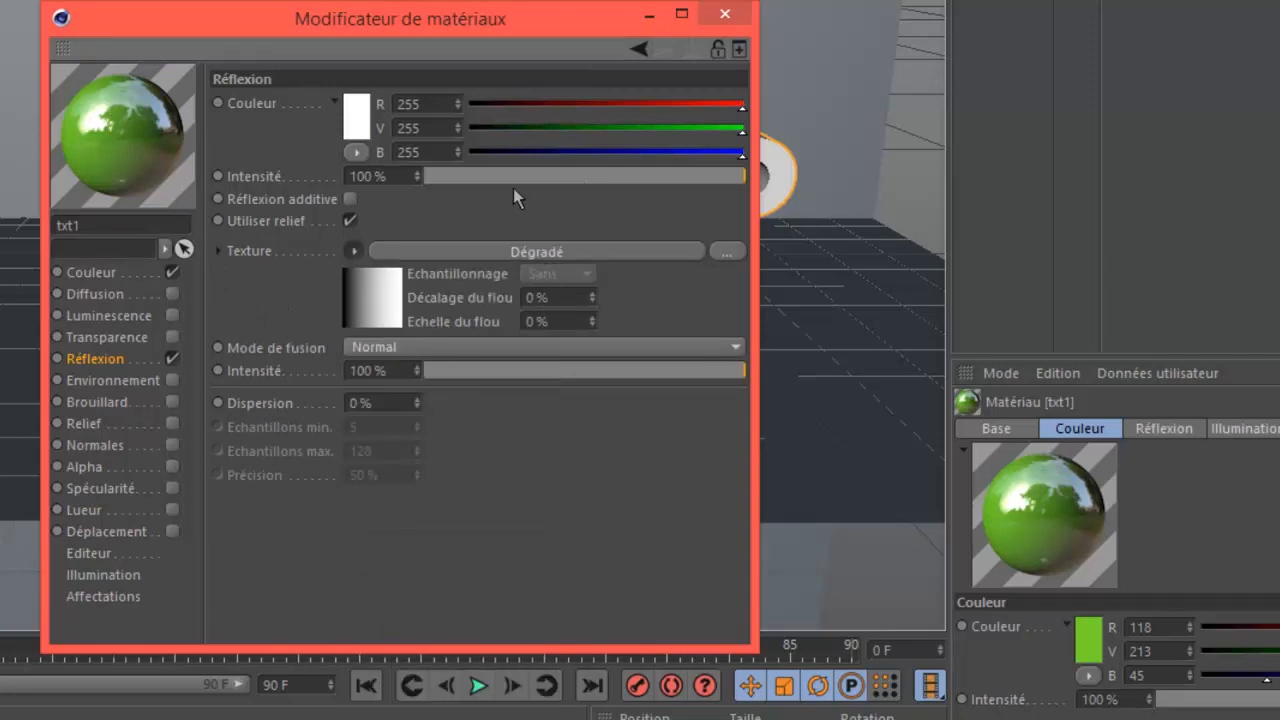
Set the txt1 reflection intensity to 30 %, replace its texture with Fresnel and close the material editor.
{"action": "left_click", "coordinate": [351, 175]}
{"action": "key", "text": "Delete"}
{"action": "key", "text": "Delete"}
{"action": "key", "text": "Return"}
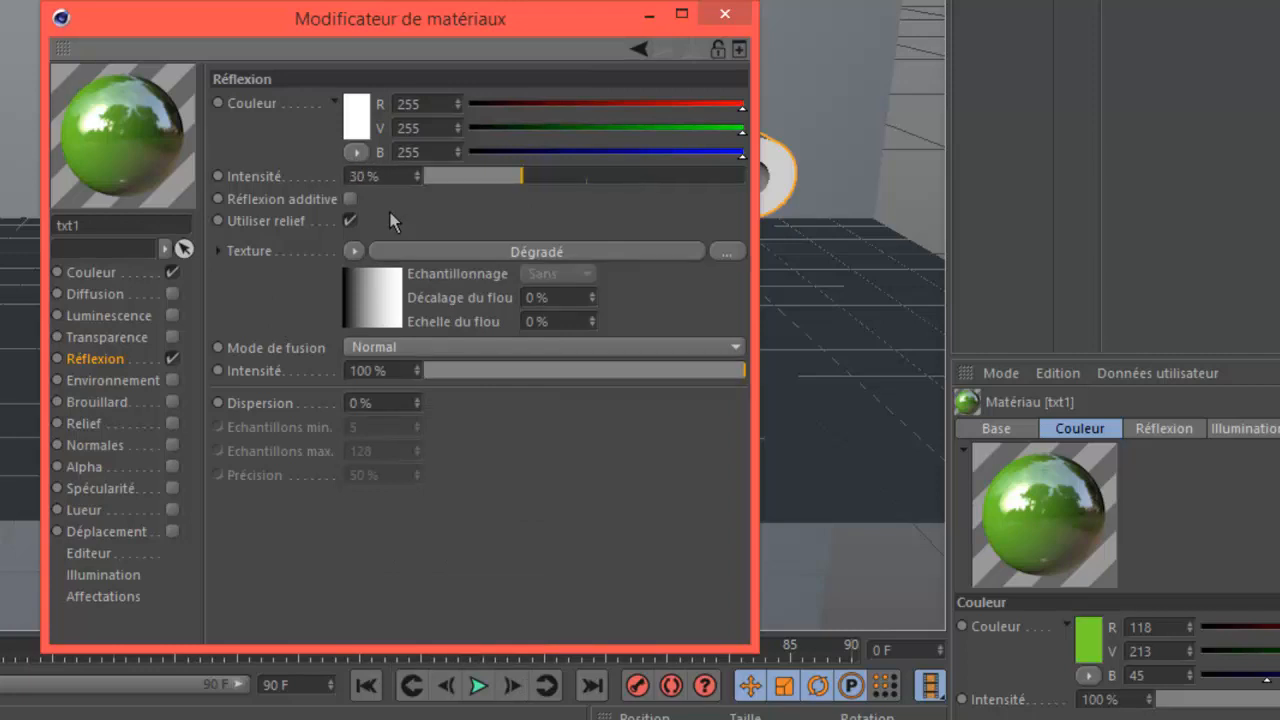
{"action": "left_click", "coordinate": [354, 252]}
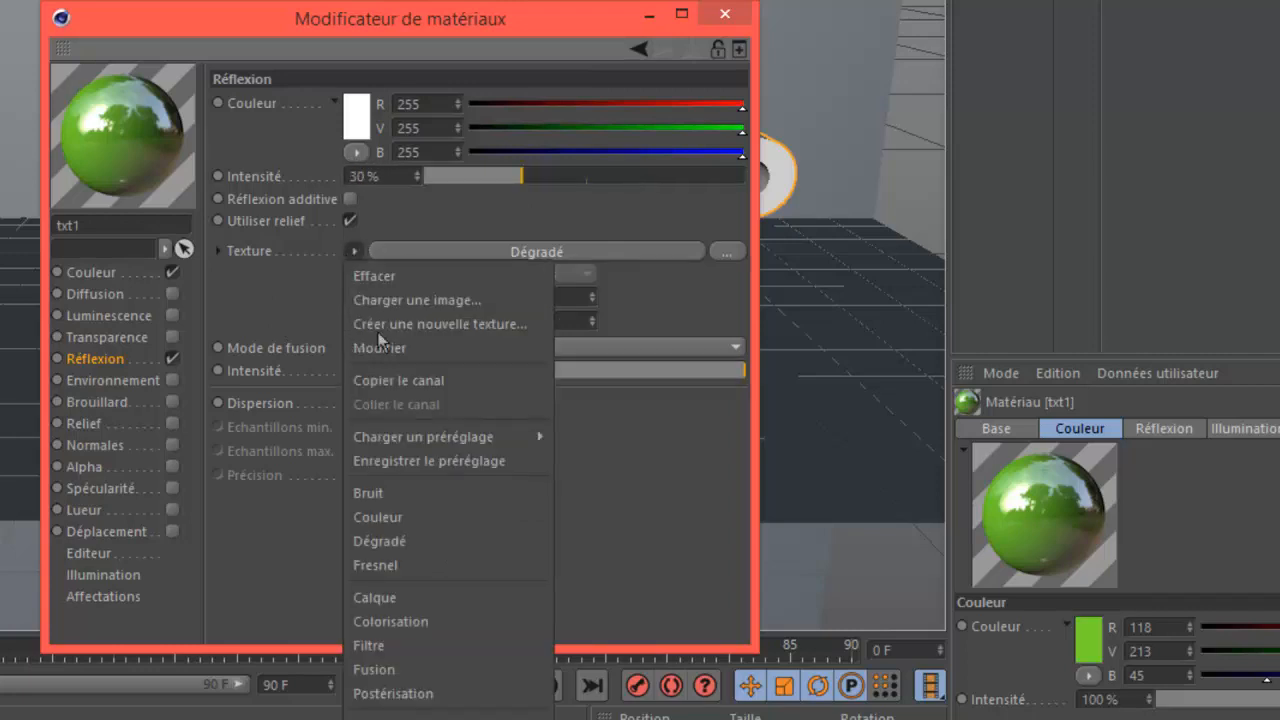
{"action": "left_click", "coordinate": [393, 557]}
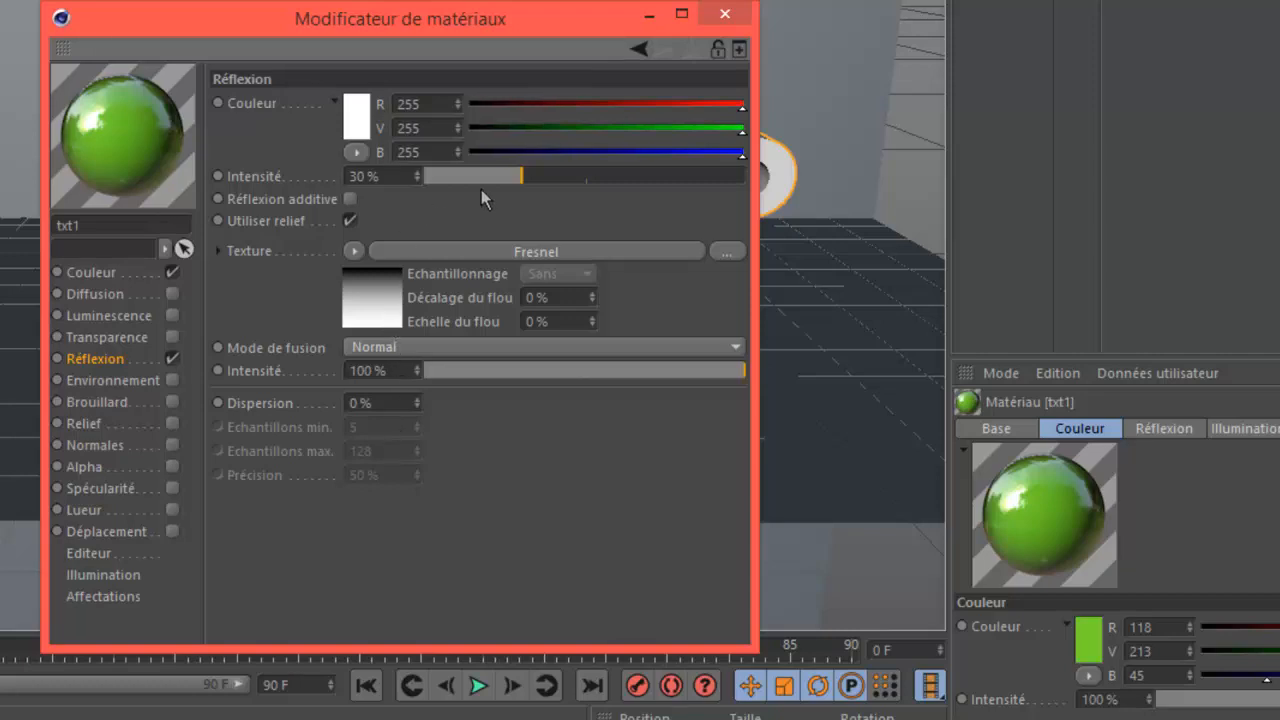
{"action": "left_click", "coordinate": [725, 13]}
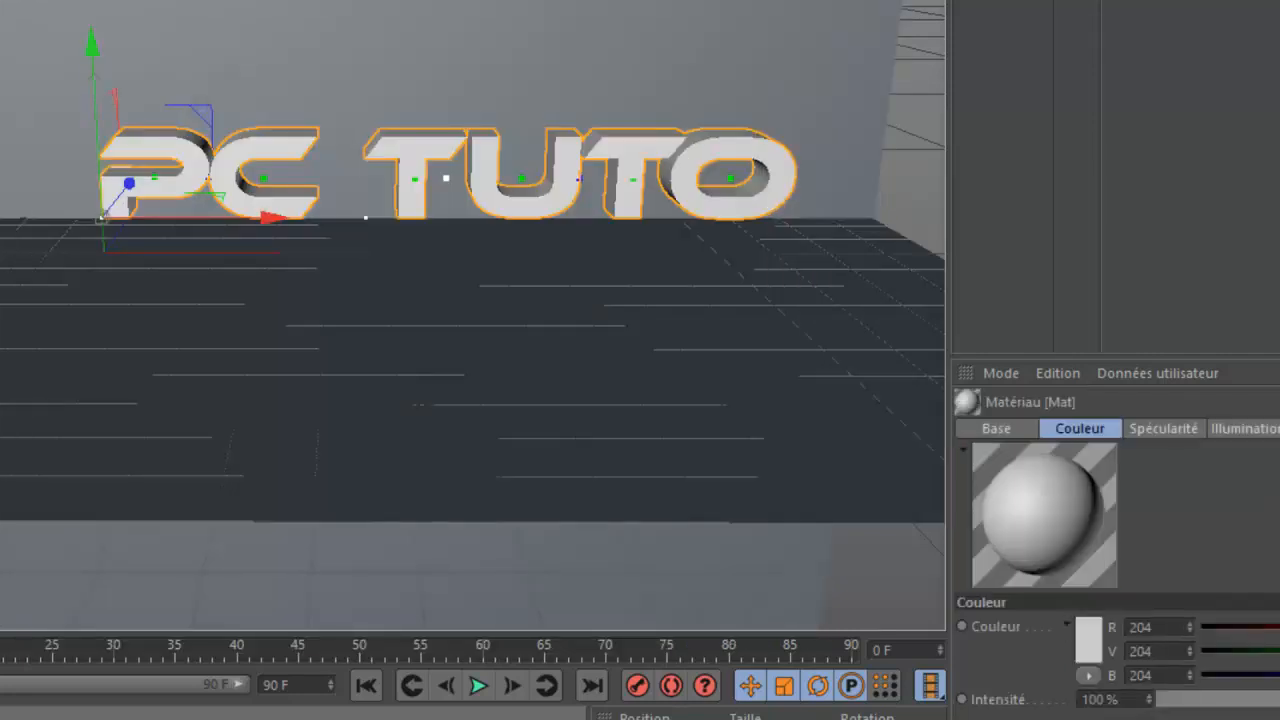
Create a new material named txt2 and turn off its Spécularité channel.
{"action": "double_click", "coordinate": [238, 717]}
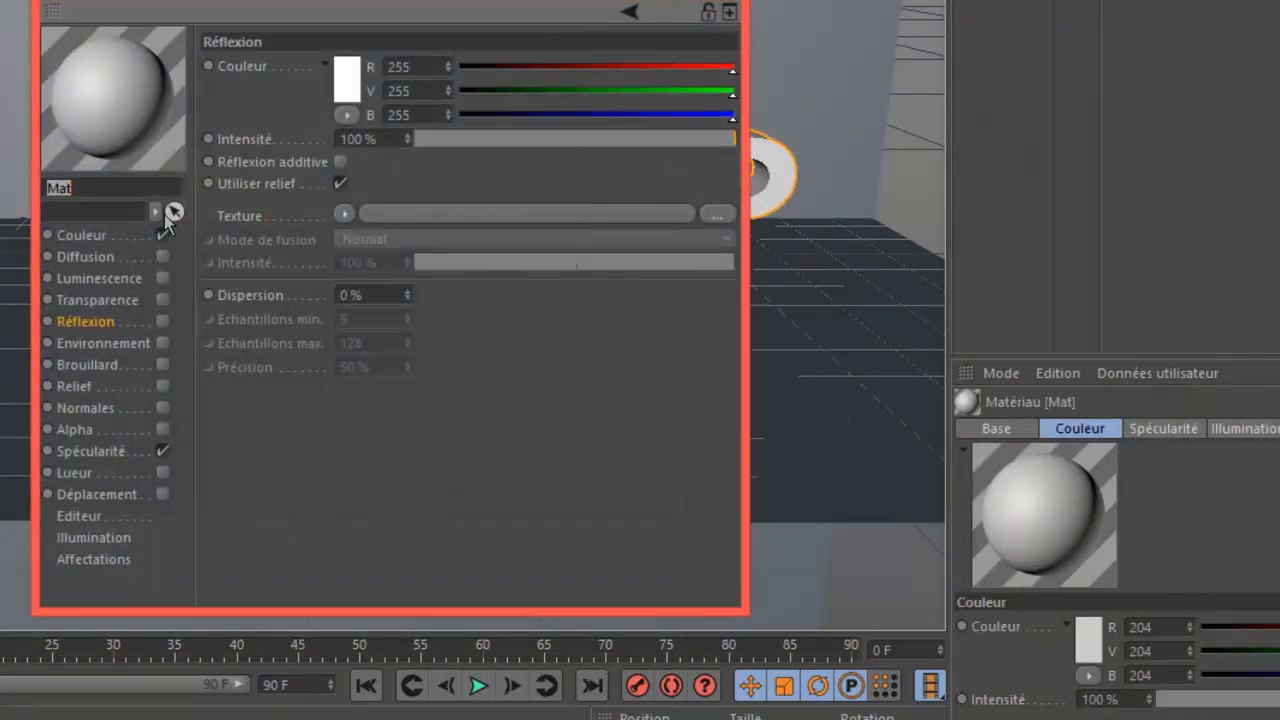
{"action": "type", "text": "txt2"}
{"action": "left_click", "coordinate": [162, 451]}
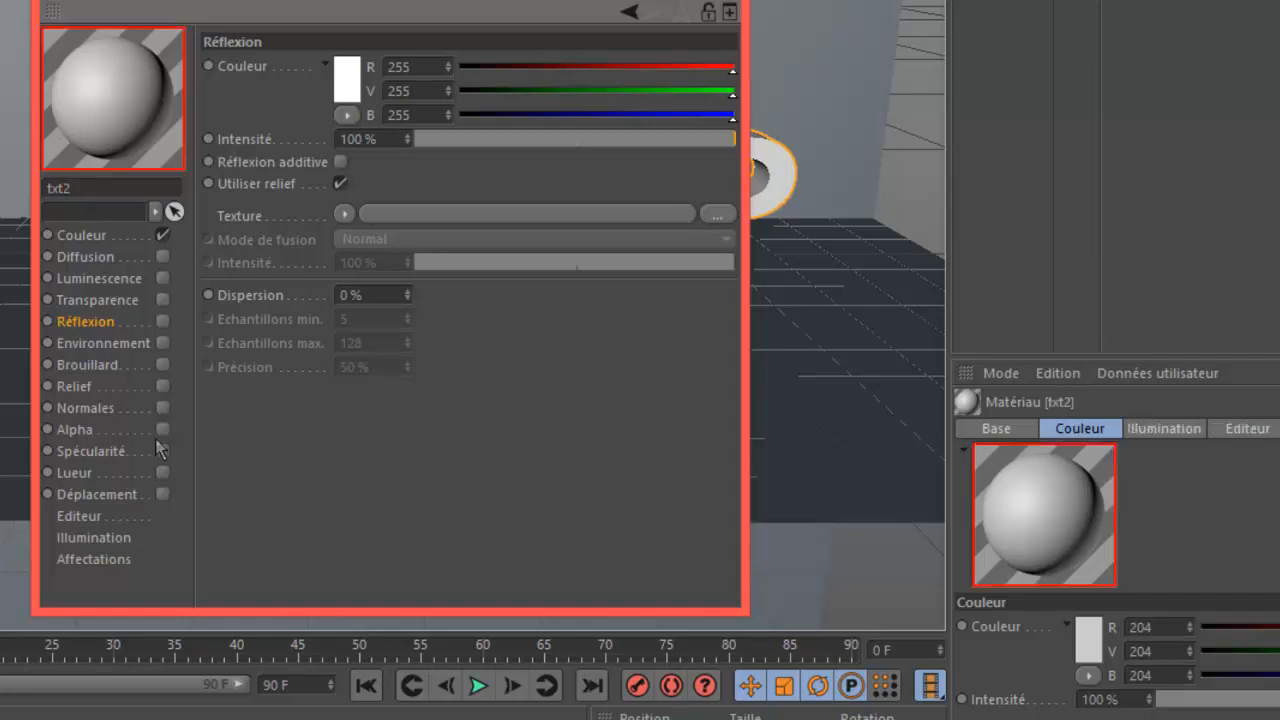
Set the txt2 material's color to yellow, R 189, V 175, B 40.
{"action": "left_click", "coordinate": [110, 236]}
{"action": "left_click", "coordinate": [344, 88]}
{"action": "left_click", "coordinate": [314, 0]}
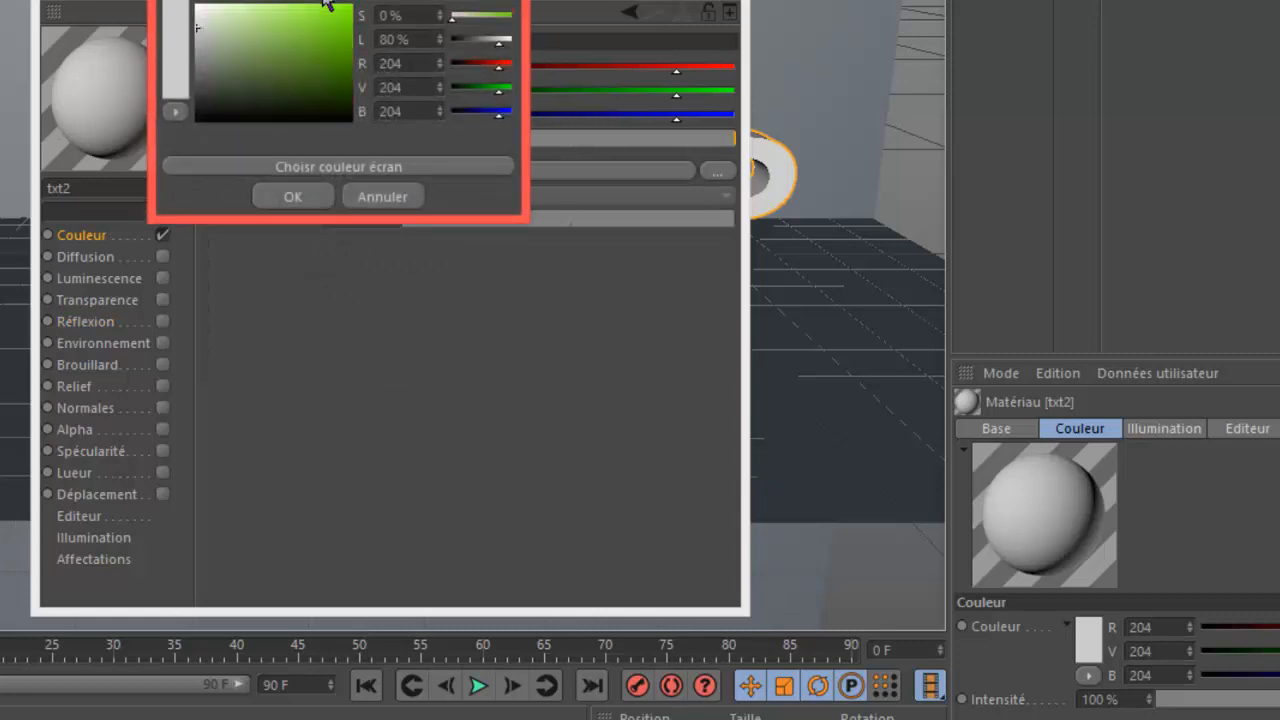
{"action": "left_click", "coordinate": [328, 0]}
{"action": "left_click", "coordinate": [319, 34]}
{"action": "left_click", "coordinate": [293, 197]}
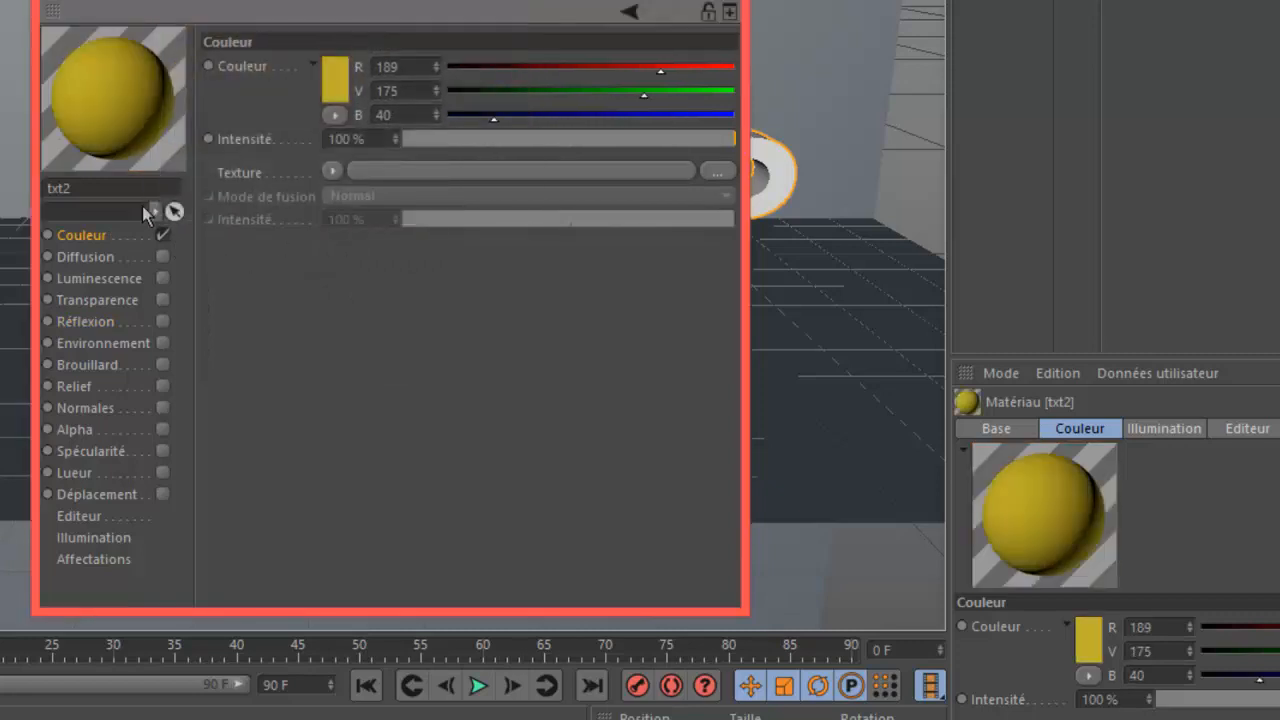
Give the txt2 material a Fresnel-textured reflection with an adjusted intensity and apply the material to the MoTexte object.
{"action": "left_click", "coordinate": [162, 321]}
{"action": "left_click", "coordinate": [341, 183]}
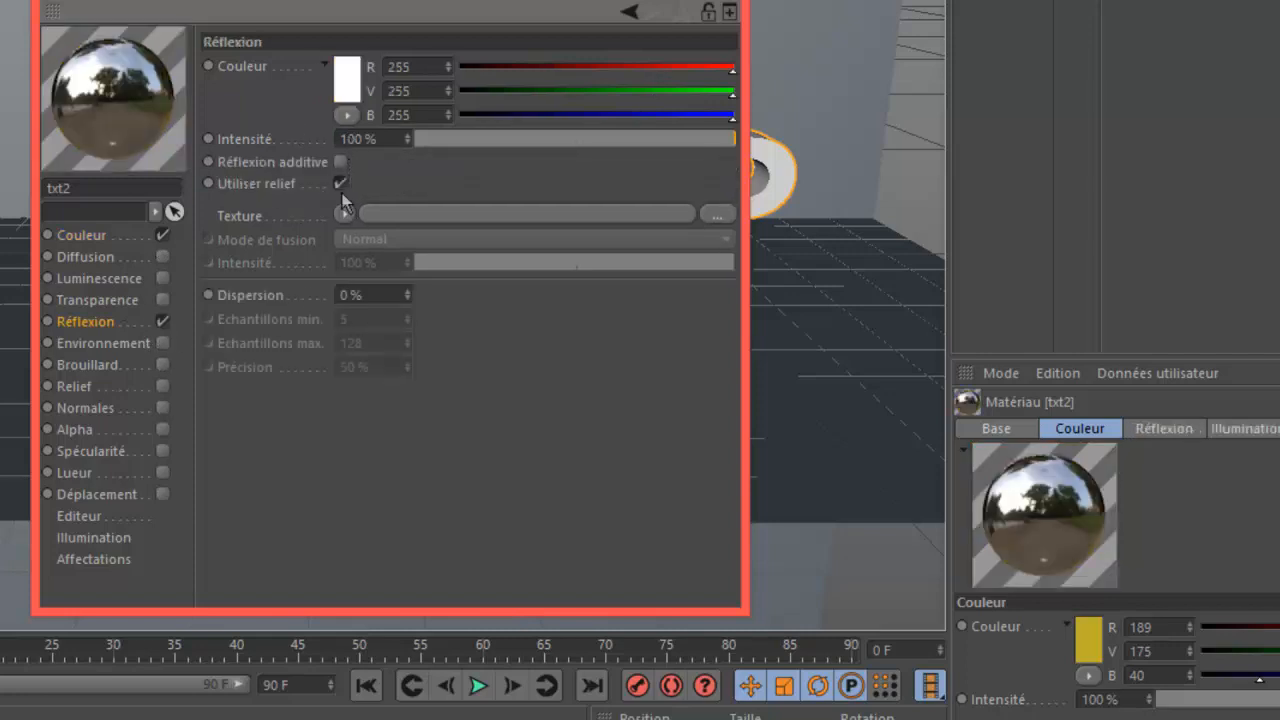
{"action": "left_click", "coordinate": [349, 212]}
{"action": "left_click", "coordinate": [368, 497]}
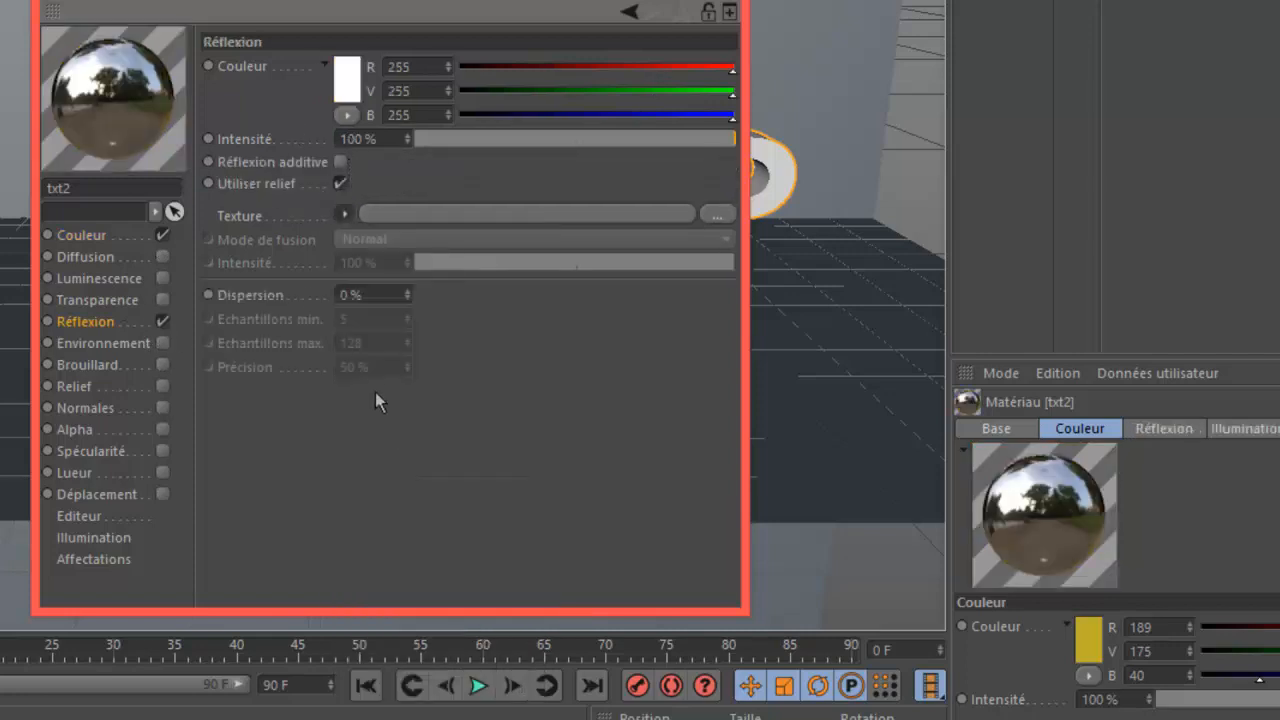
{"action": "left_click", "coordinate": [358, 135]}
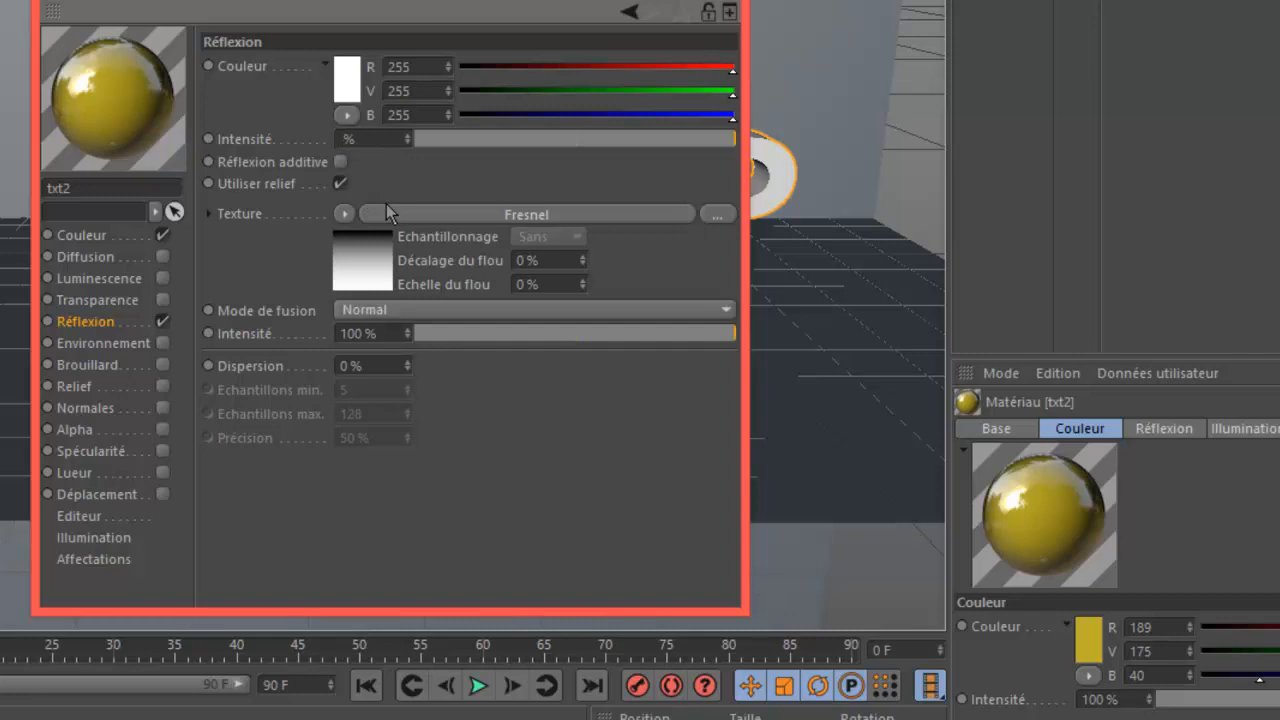
{"action": "key", "text": "Return"}
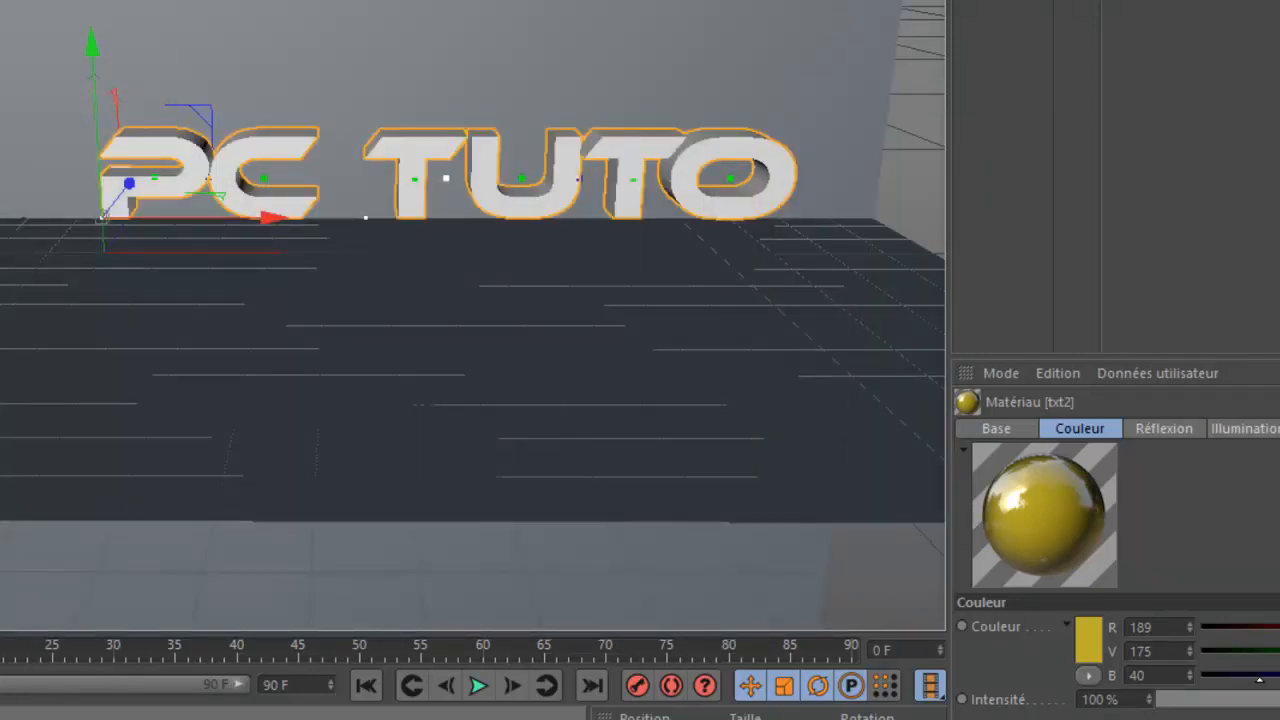
{"action": "left_click_drag", "start_coordinate": [300, 715], "coordinate": [1043, 5]}
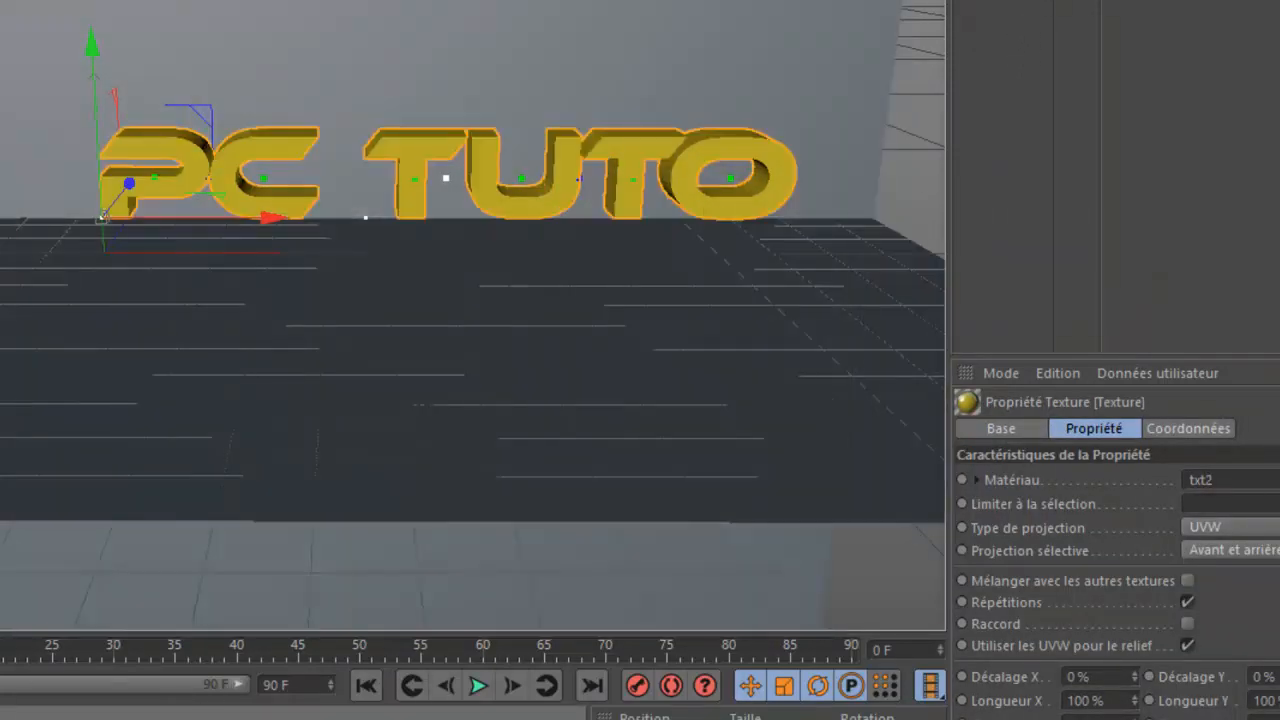
Create a new material named sol and turn off its Spécularité channel.
{"action": "double_click", "coordinate": [300, 718]}
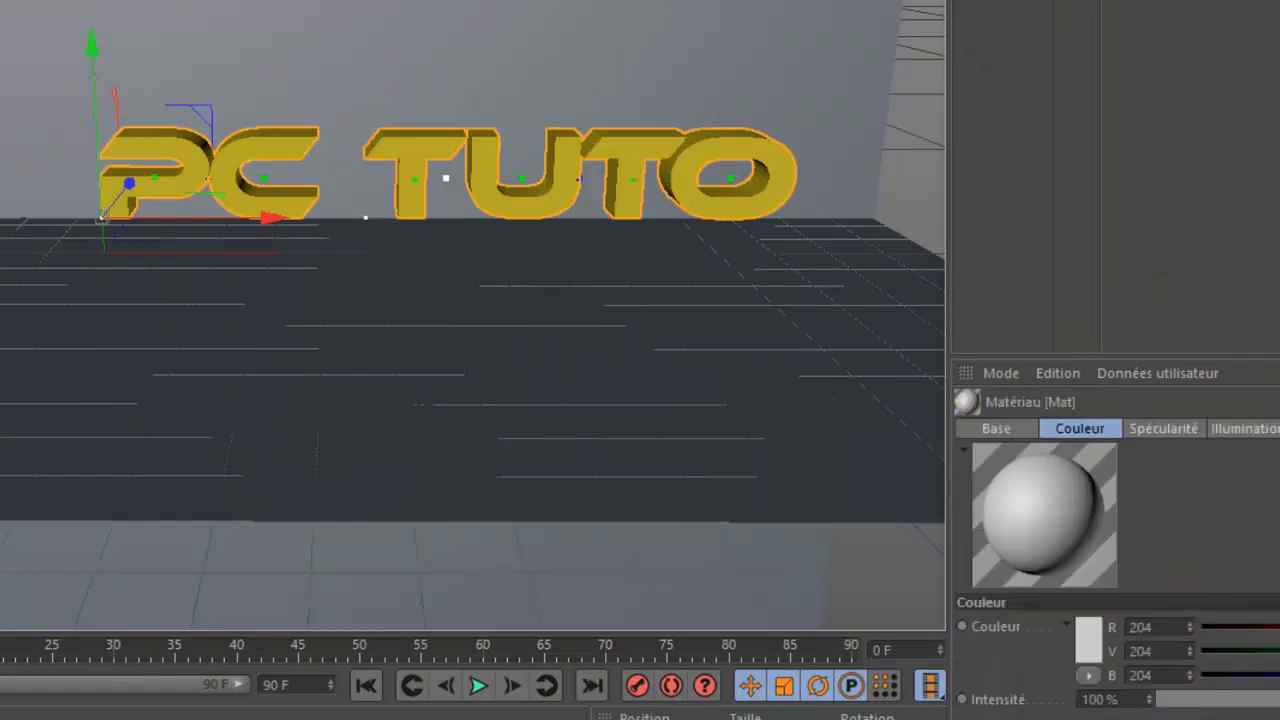
{"action": "double_click", "coordinate": [60, 718]}
{"action": "type", "text": "s"}
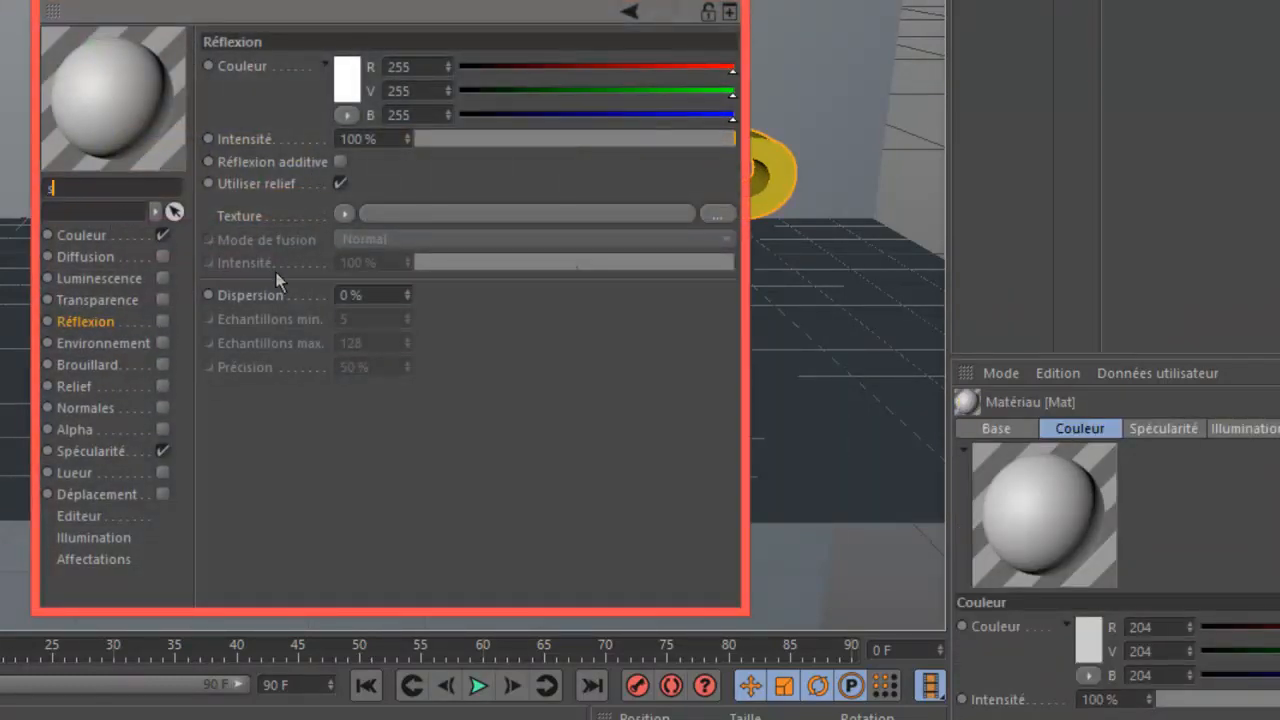
{"action": "type", "text": "ol"}
{"action": "left_click", "coordinate": [162, 451]}
Set the sol material's color to cyan, R 22, V 223, B 217.
{"action": "left_click", "coordinate": [135, 236]}
{"action": "left_click", "coordinate": [334, 82]}
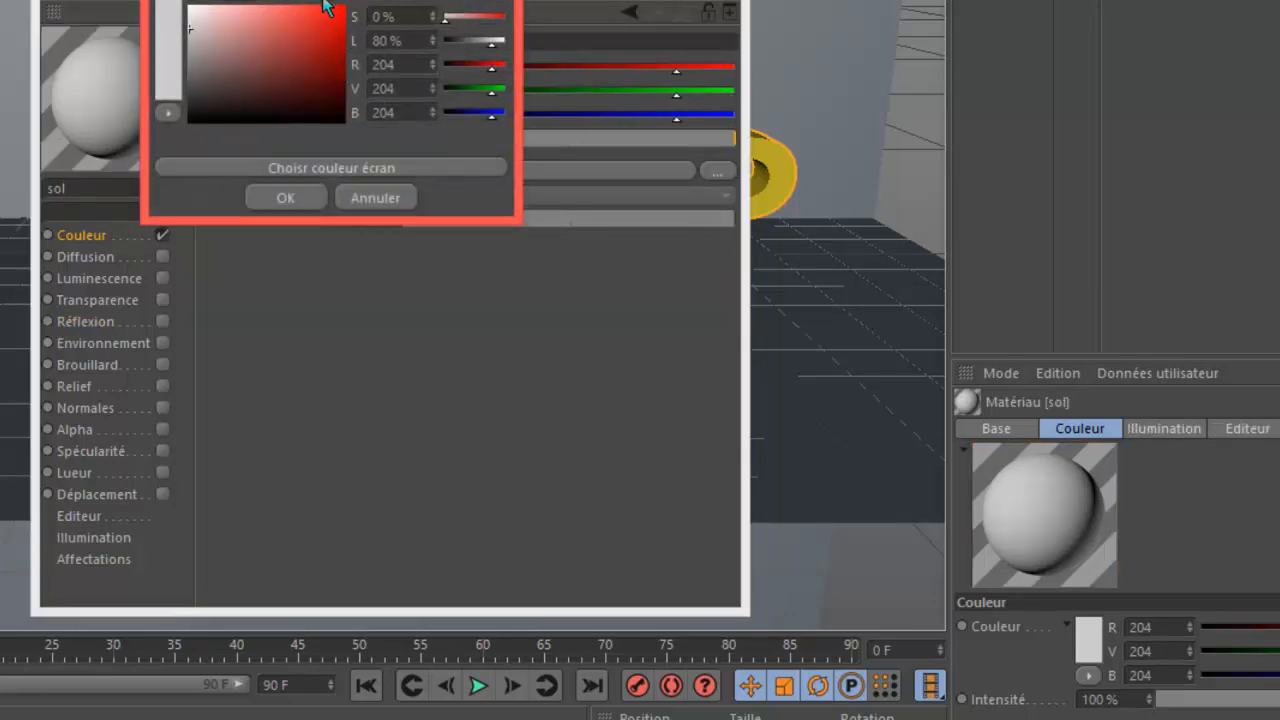
{"action": "left_click_drag", "start_coordinate": [327, 1], "coordinate": [386, 1]}
{"action": "left_click_drag", "start_coordinate": [291, 49], "coordinate": [330, 20]}
{"action": "left_click", "coordinate": [280, 197]}
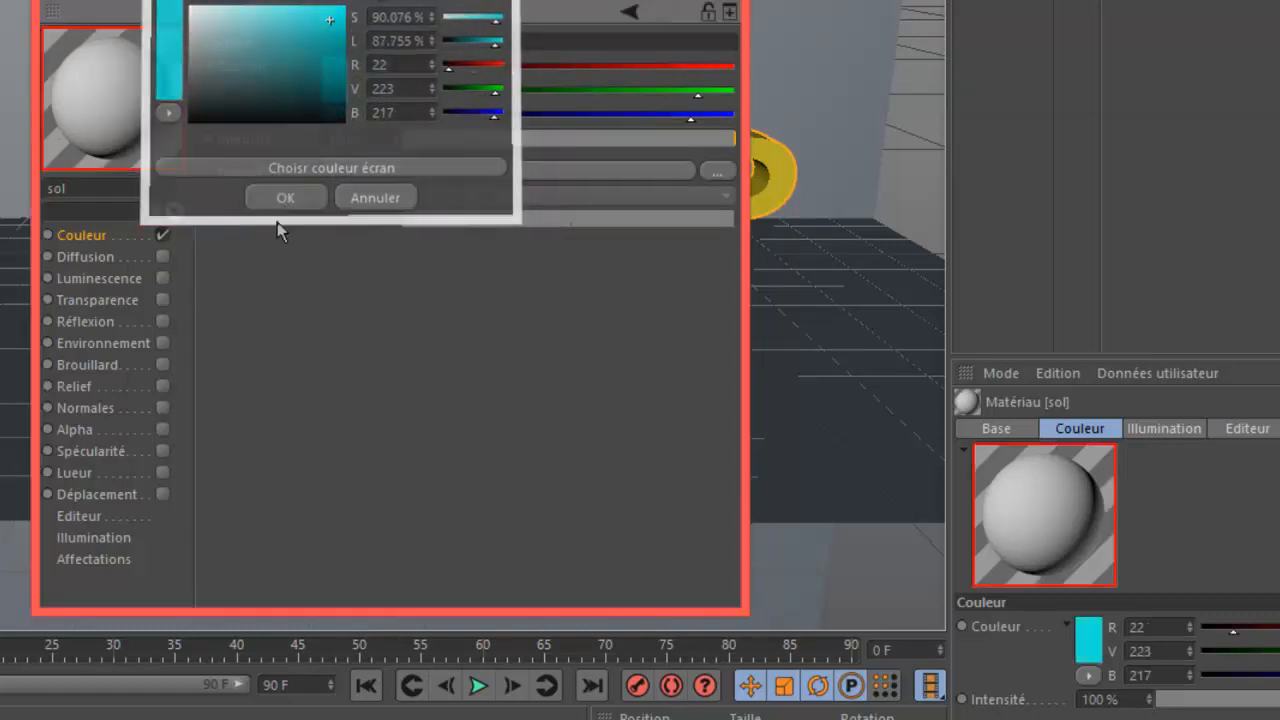
Enable the Réflexion channel of the sol material and load a Fresnel shader as its texture.
{"action": "left_click", "coordinate": [163, 322]}
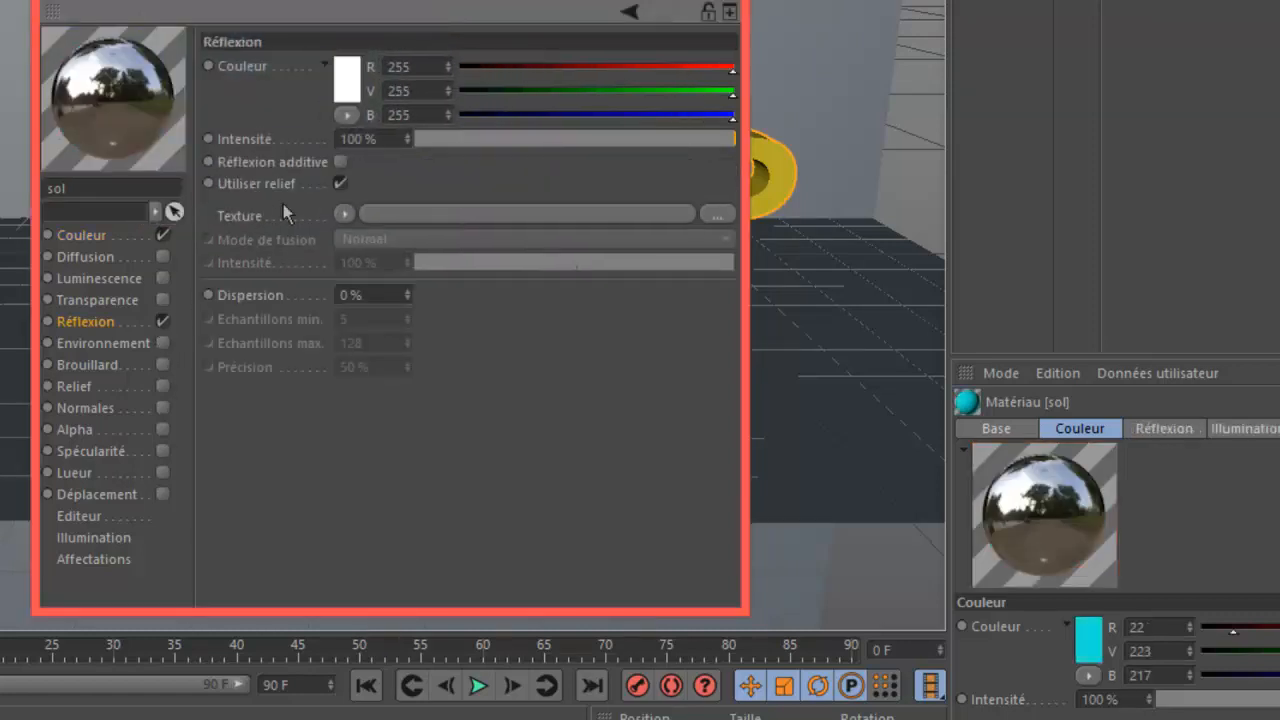
{"action": "left_click", "coordinate": [345, 212]}
{"action": "left_click", "coordinate": [397, 500]}
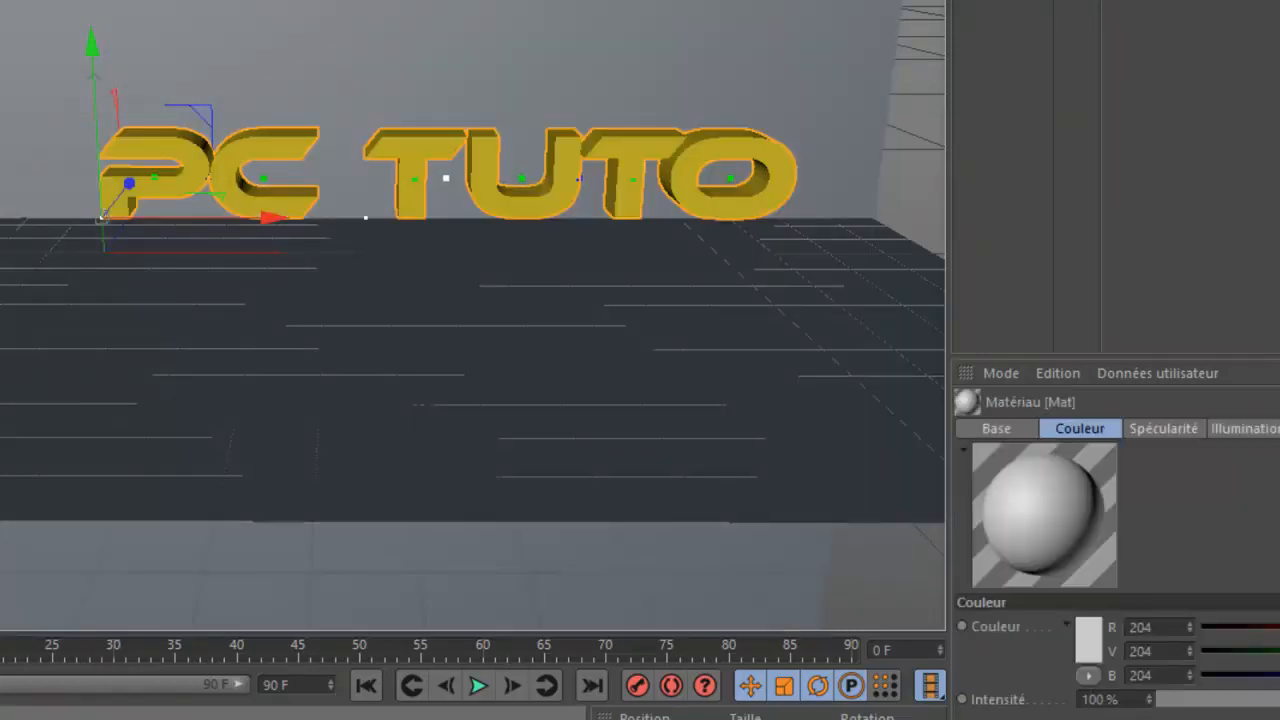
Create a new material named sol2 and turn off its Spécularité channel.
{"action": "double_click", "coordinate": [2, 717]}
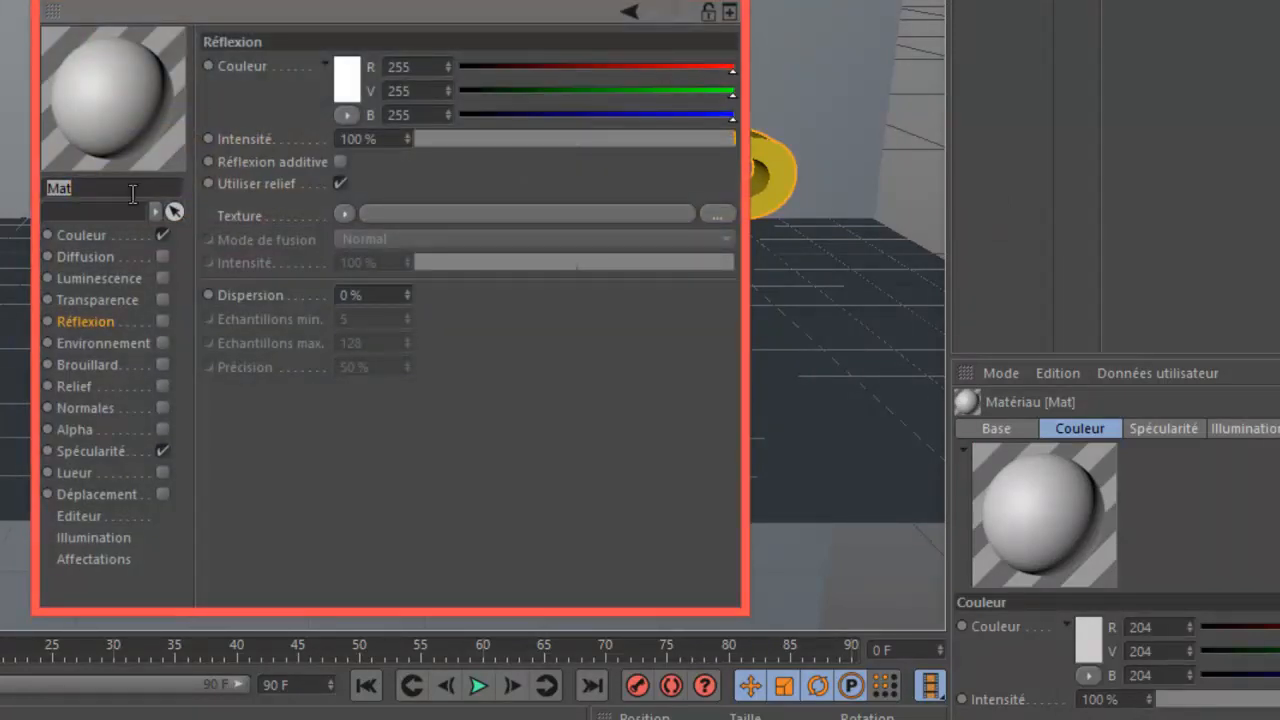
{"action": "type", "text": "sol2"}
{"action": "left_click", "coordinate": [163, 451]}
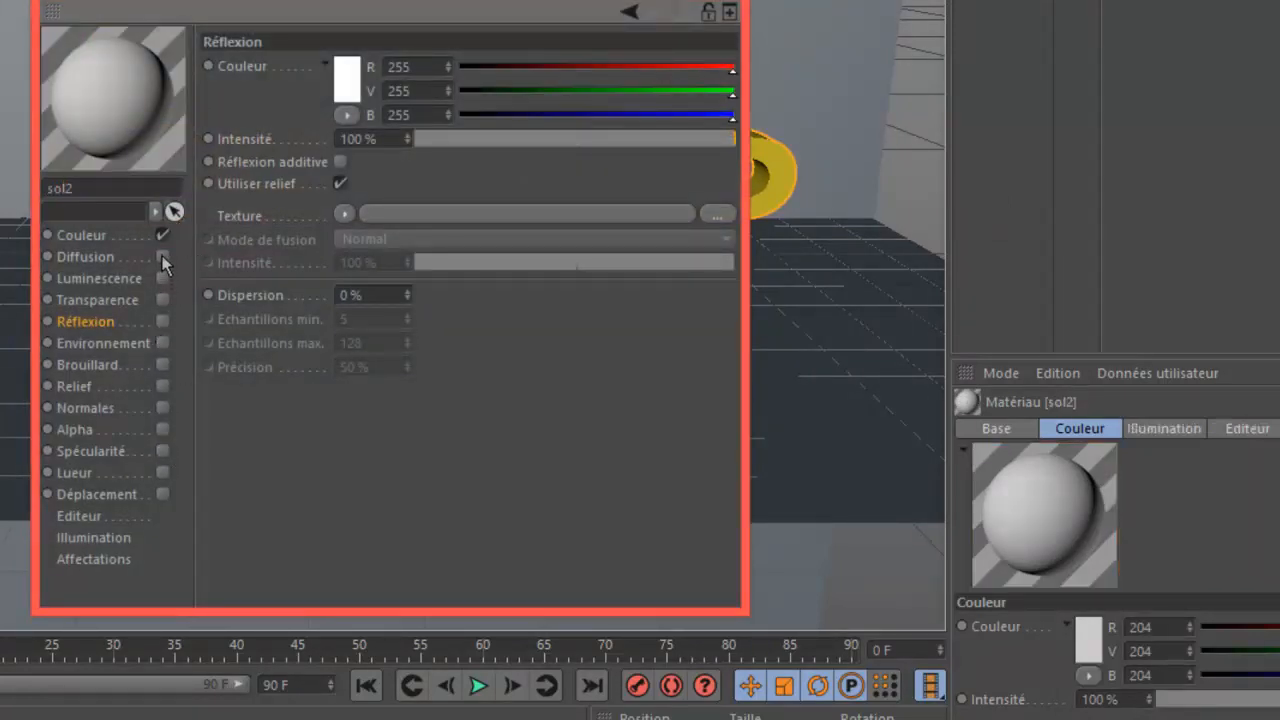
Set the sol2 material's color to violet, R 110, V 0, B 255.
{"action": "left_click", "coordinate": [104, 238]}
{"action": "left_click", "coordinate": [347, 84]}
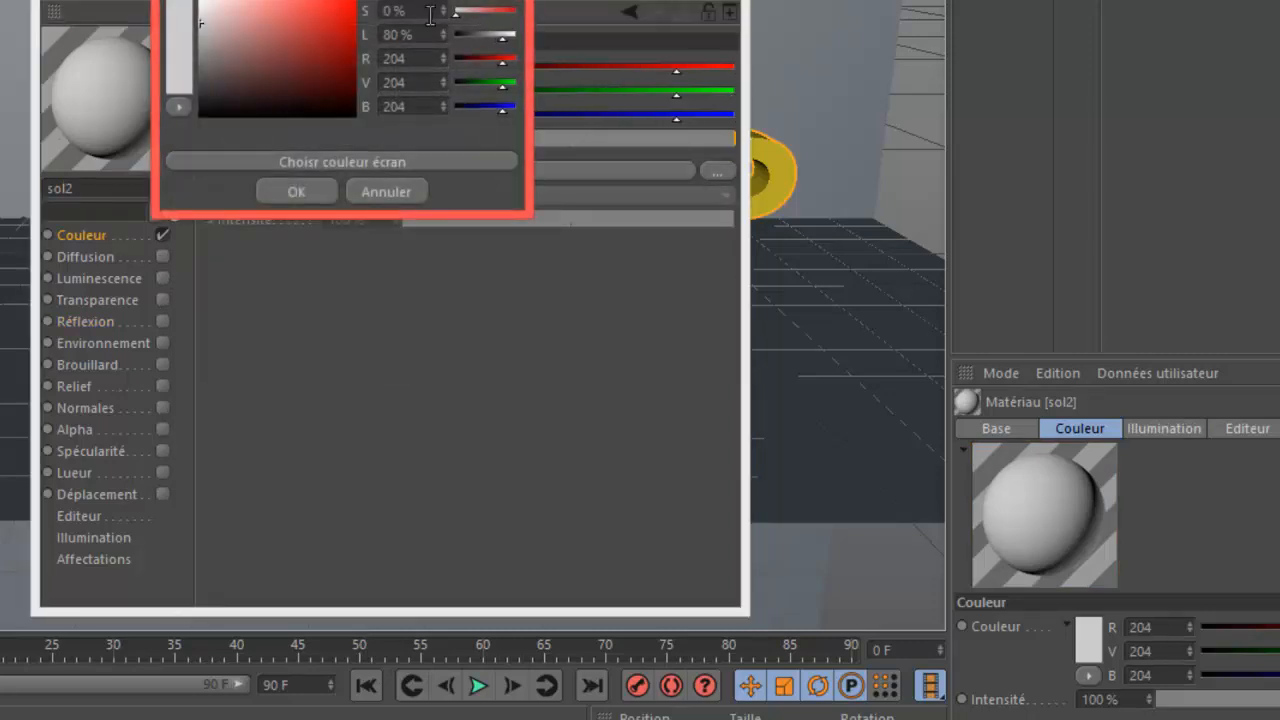
{"action": "left_click_drag", "start_coordinate": [336, 34], "coordinate": [355, 3]}
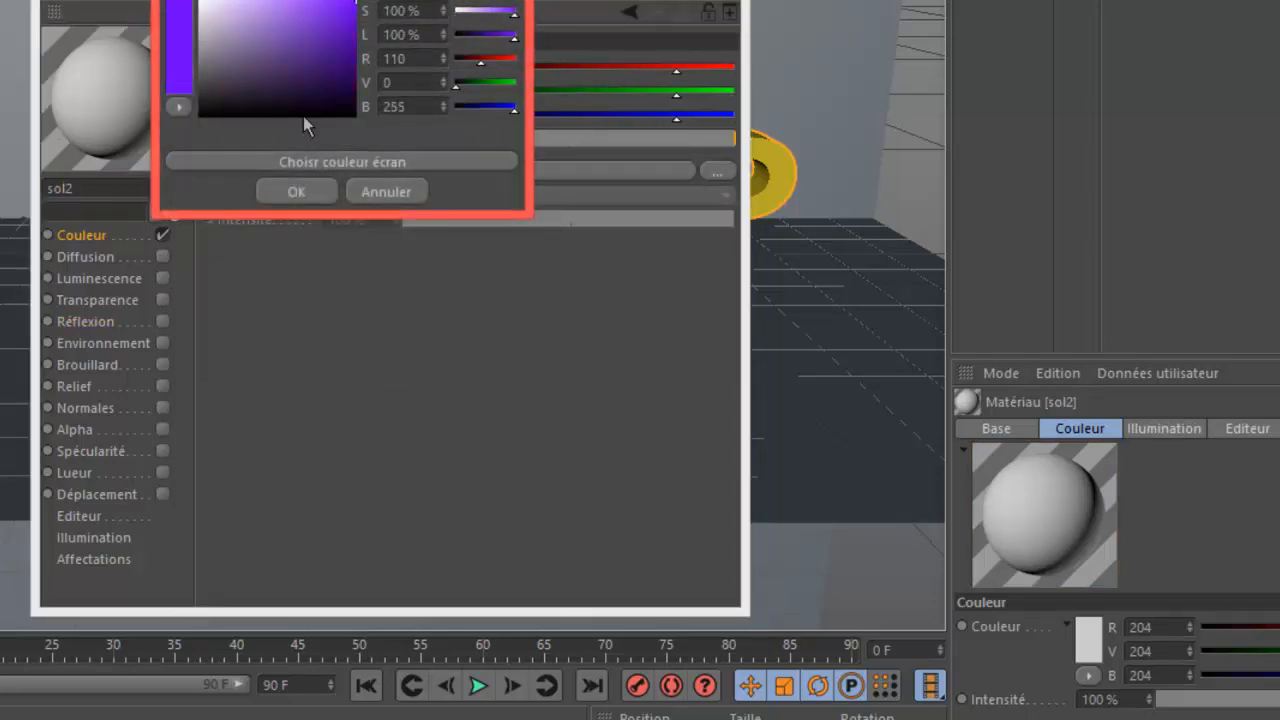
{"action": "left_click", "coordinate": [296, 191]}
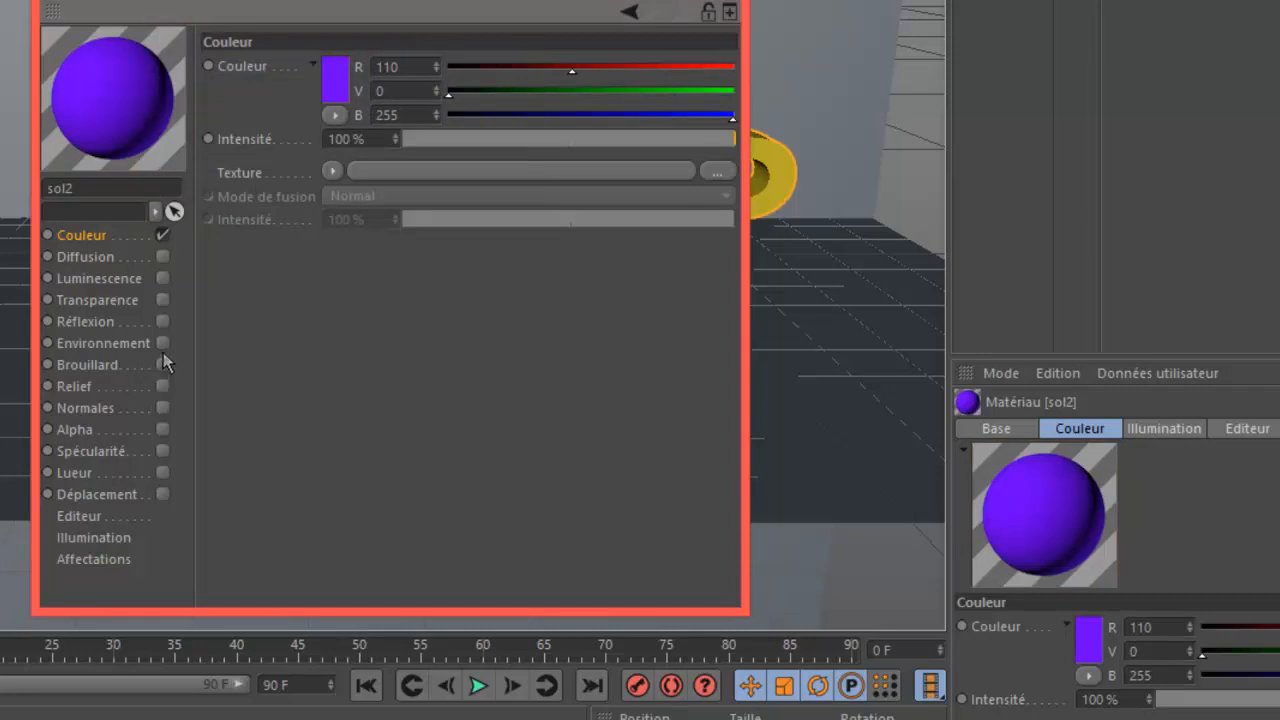
Enable the Réflexion channel of the sol2 material and load a Fresnel shader as its texture.
{"action": "left_click", "coordinate": [162, 321]}
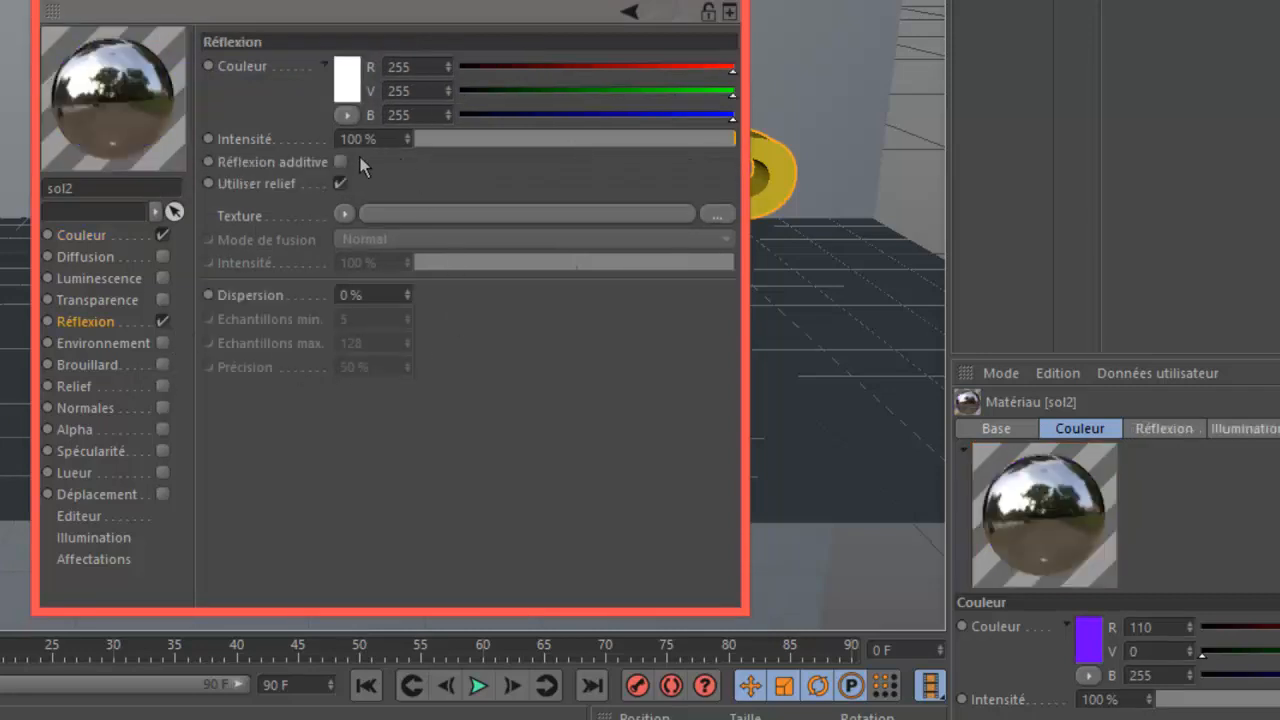
{"action": "left_click", "coordinate": [342, 214]}
{"action": "left_click", "coordinate": [379, 495]}
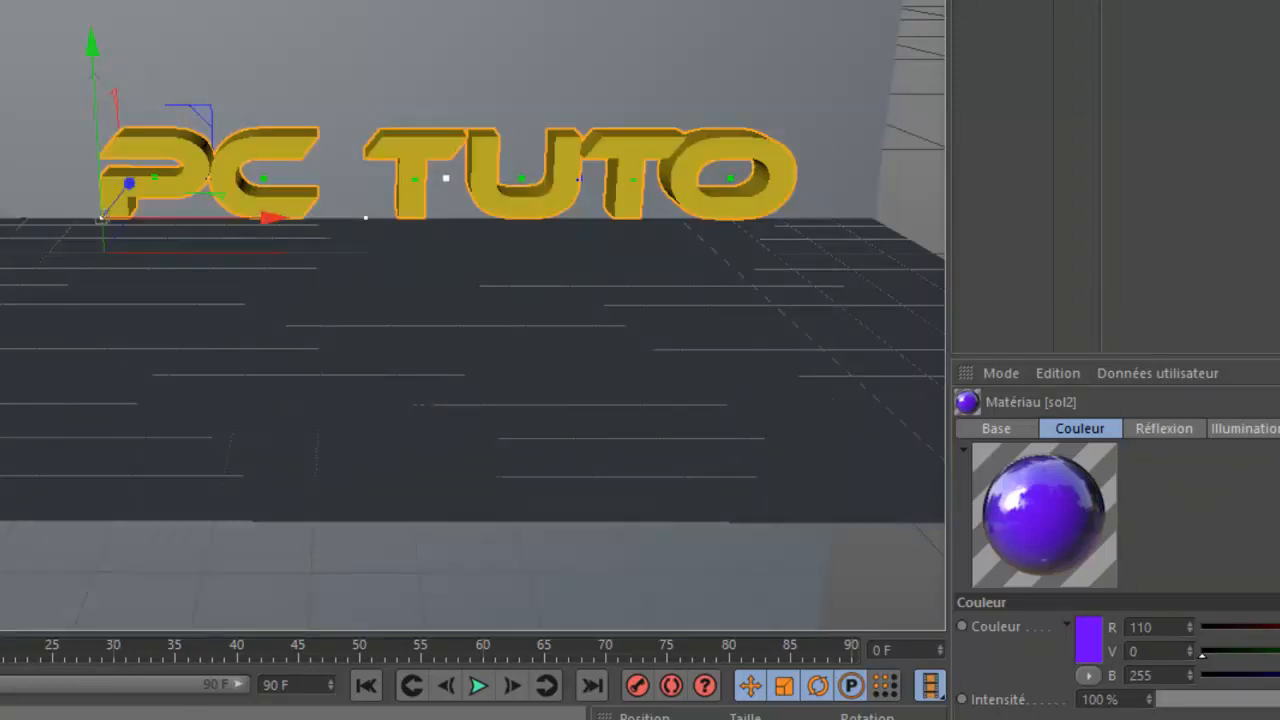
Apply the sol material to the back wall Sol.1 and sol2 to the floor Sol, and select the MoTexte object.
{"action": "left_click_drag", "start_coordinate": [80, 632], "coordinate": [890, 62]}
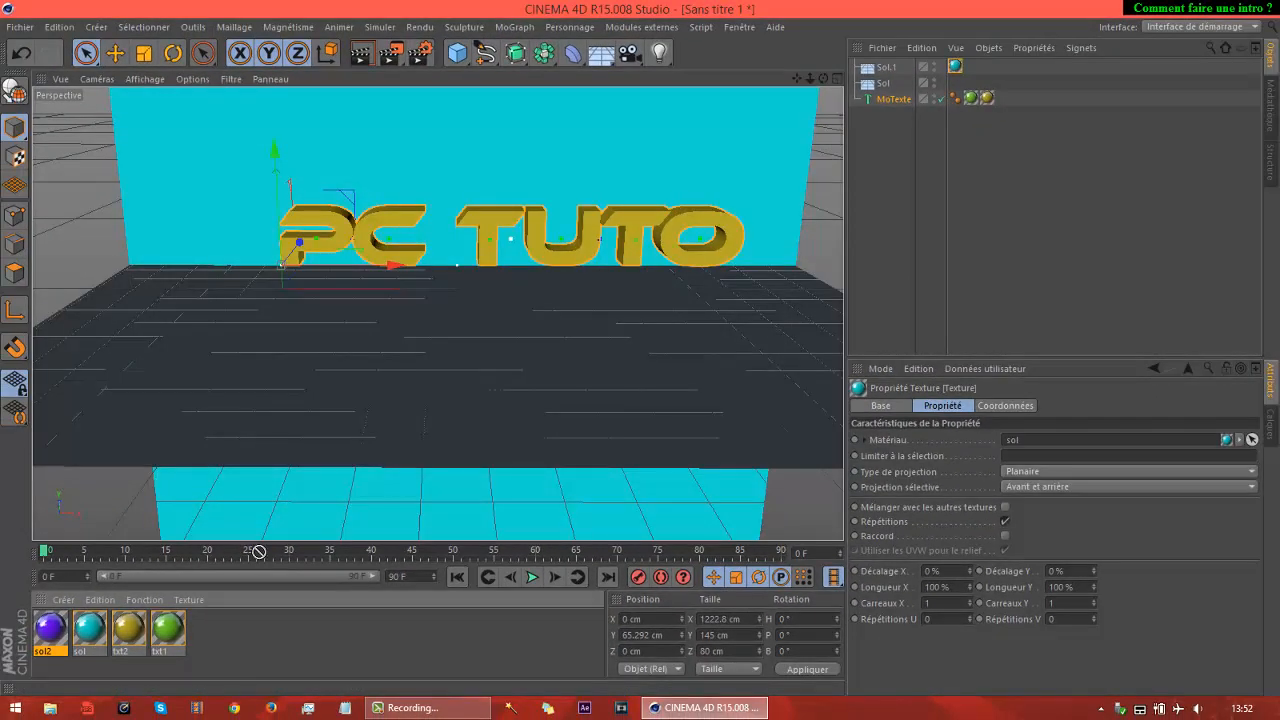
{"action": "left_click_drag", "start_coordinate": [258, 551], "coordinate": [900, 84]}
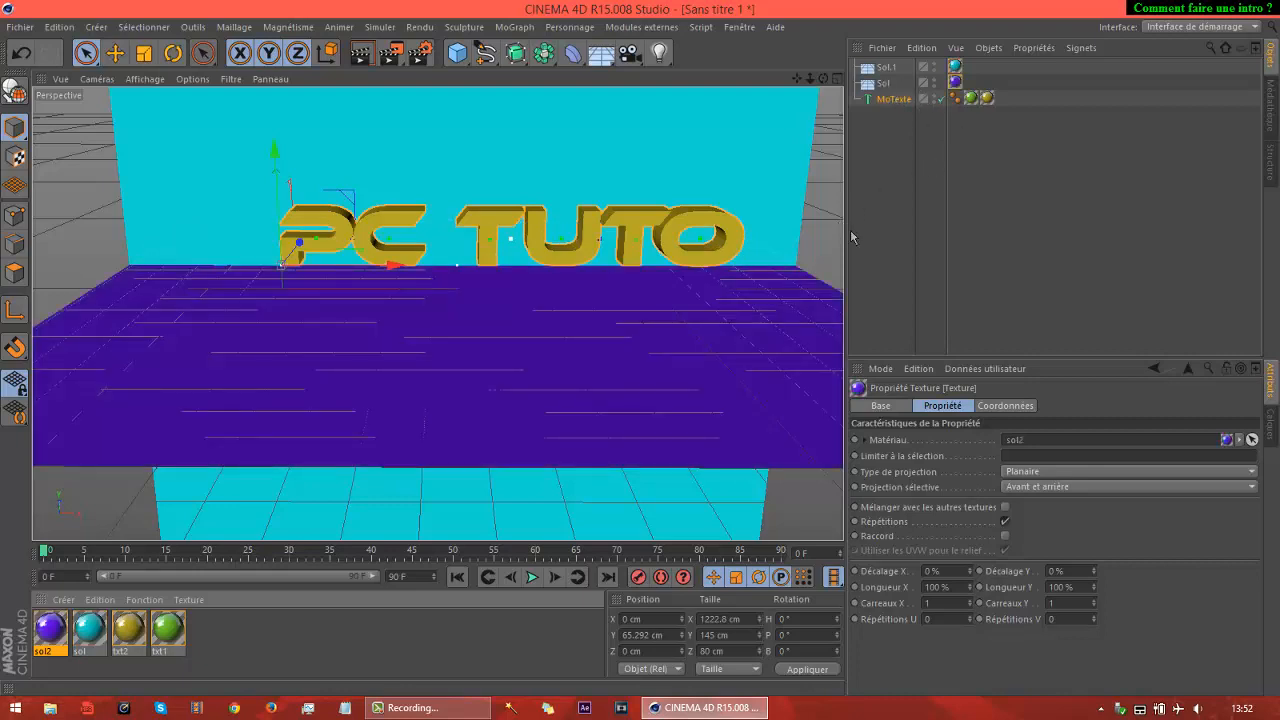
{"action": "left_click", "coordinate": [875, 268]}
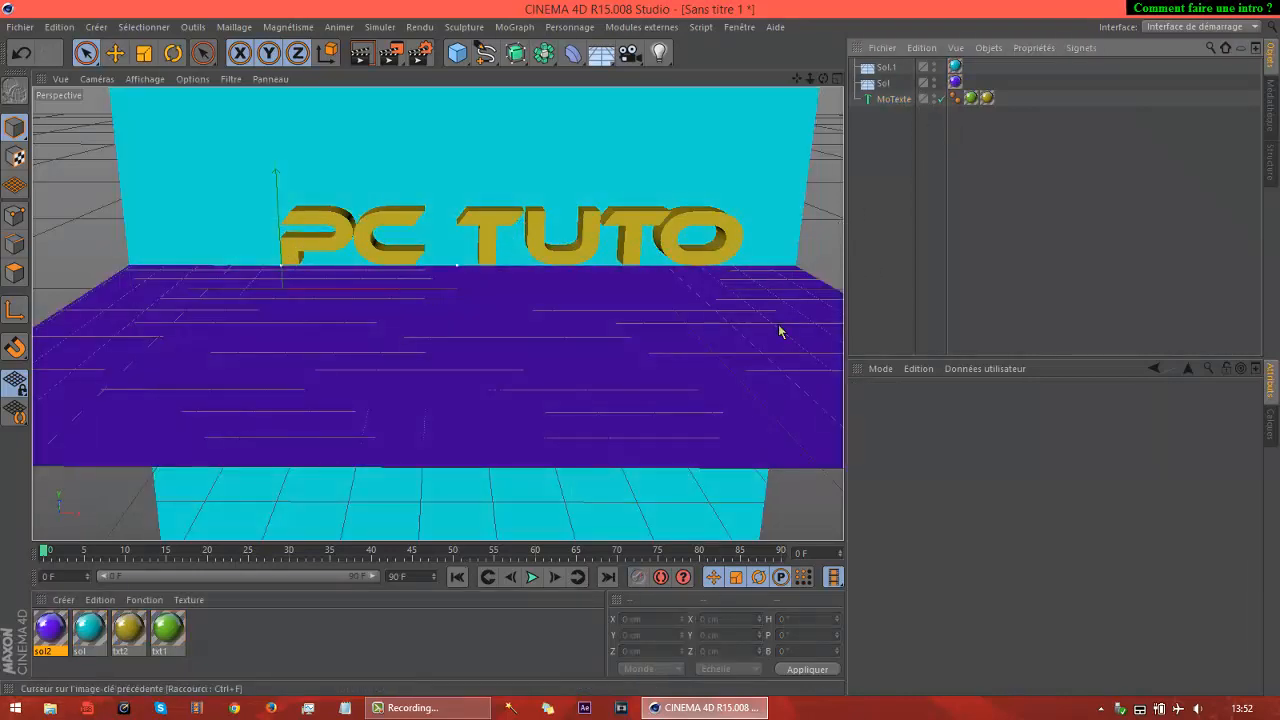
{"action": "left_click", "coordinate": [893, 99]}
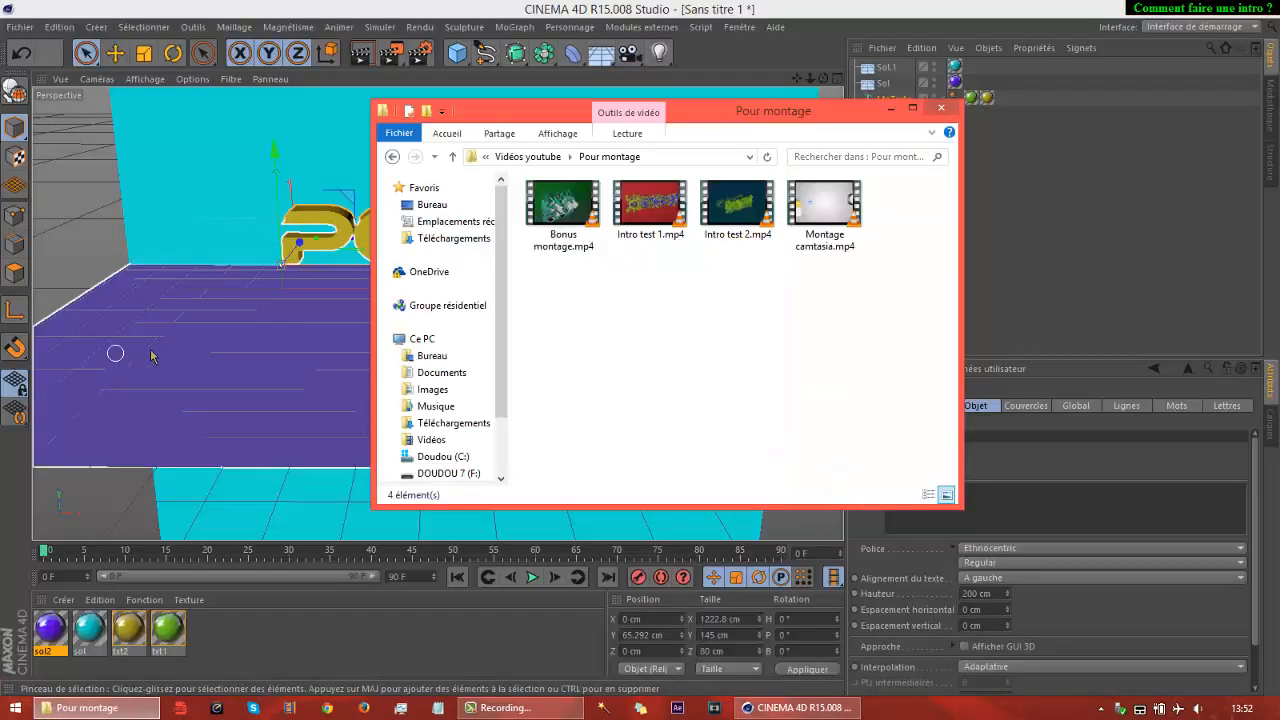
Watch the example video Intro test 2.mp4 from the Pour montage folder and return to CINEMA 4D.
{"action": "double_click", "coordinate": [737, 208]}
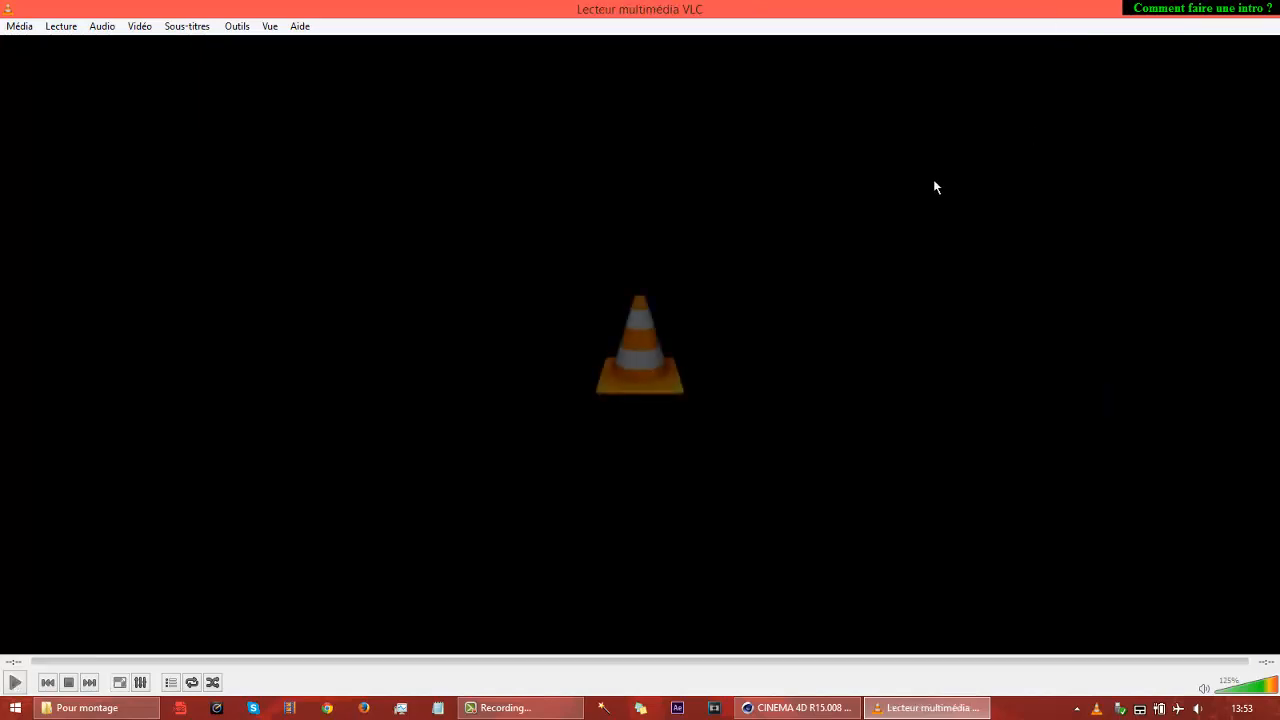
{"action": "left_click", "coordinate": [1262, 6]}
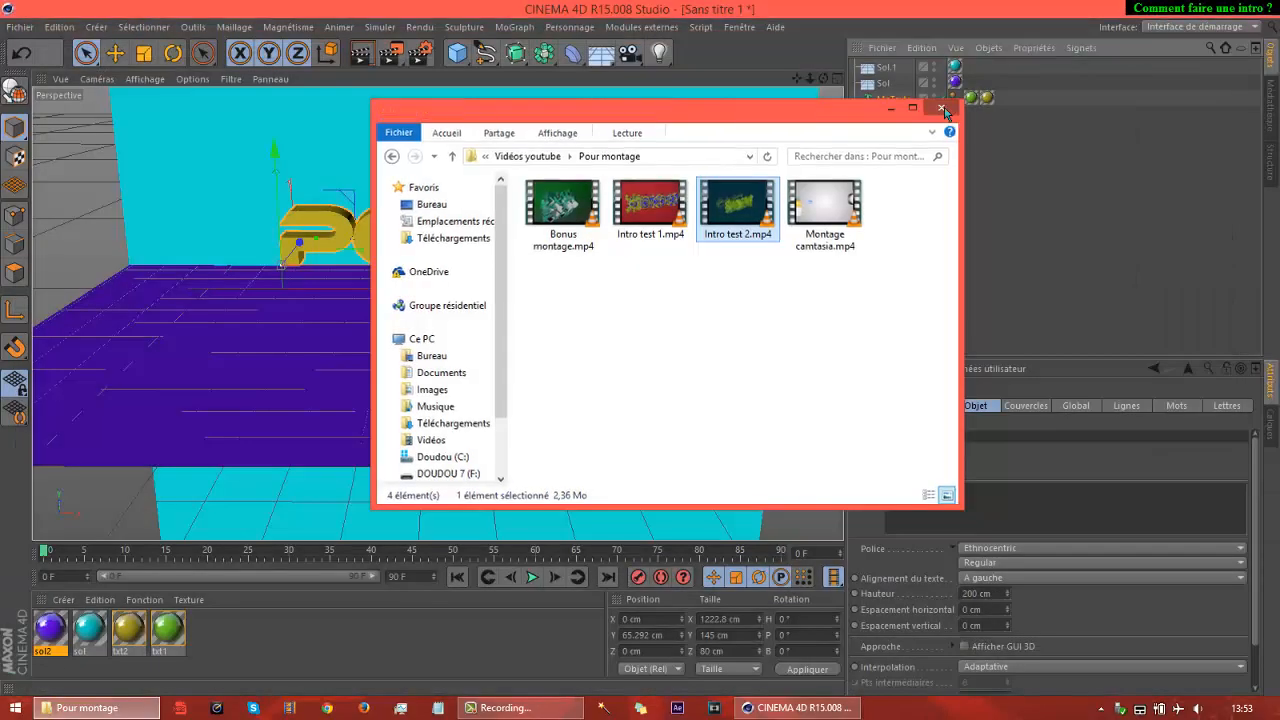
{"action": "left_click", "coordinate": [941, 107]}
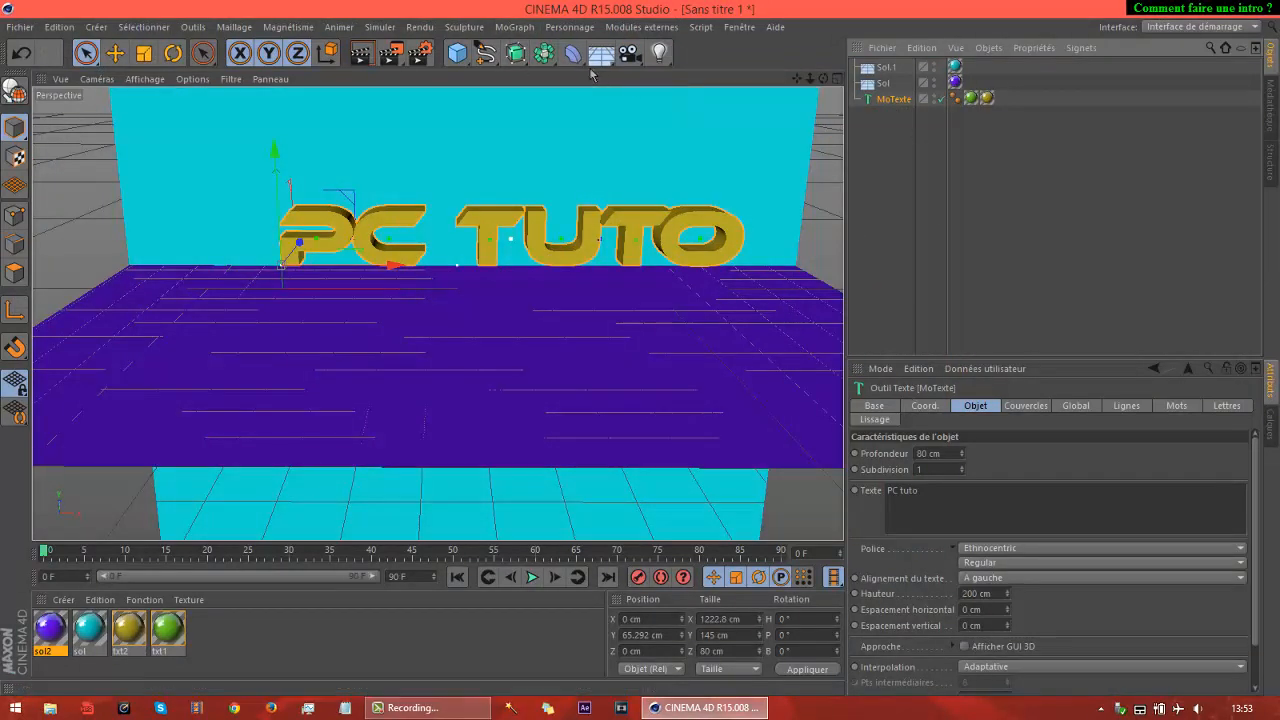
Break the MoTexte text into 10 random pieces per letter with the Thrausi plugin.
{"action": "left_click", "coordinate": [514, 27]}
{"action": "mouse_move", "coordinate": [553, 57]}
{"action": "mouse_move", "coordinate": [640, 27]}
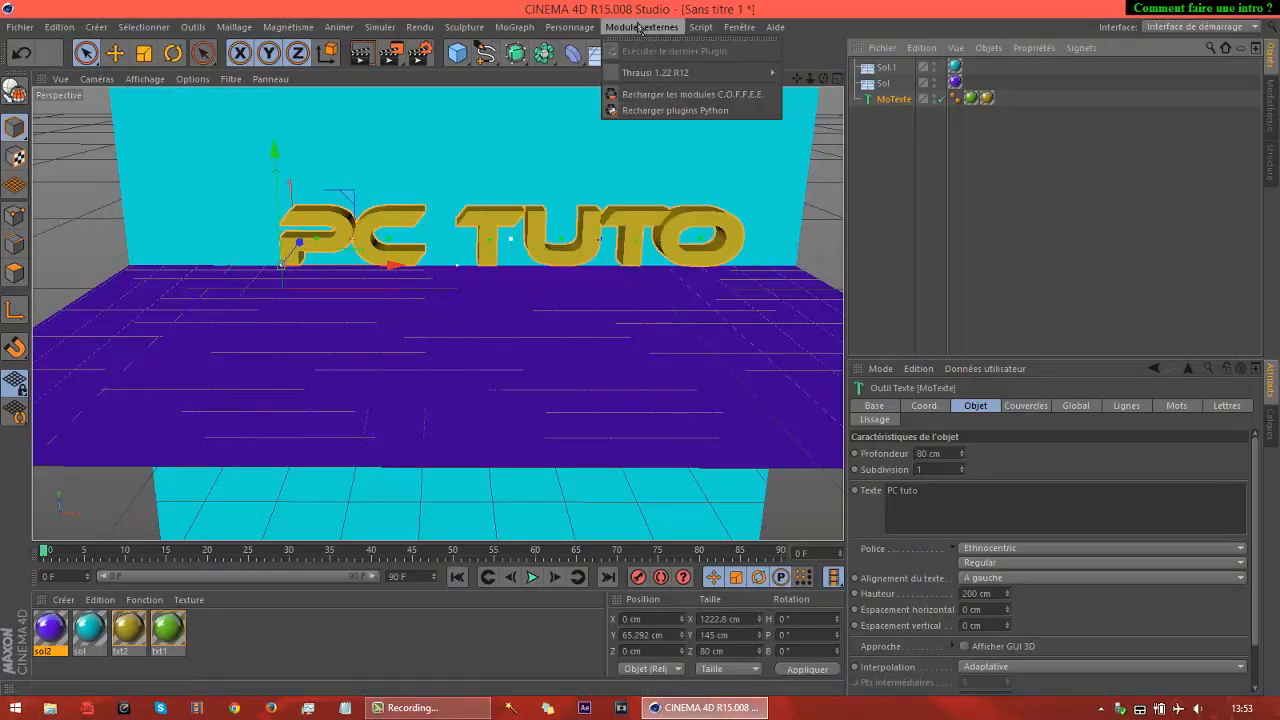
{"action": "mouse_move", "coordinate": [668, 76]}
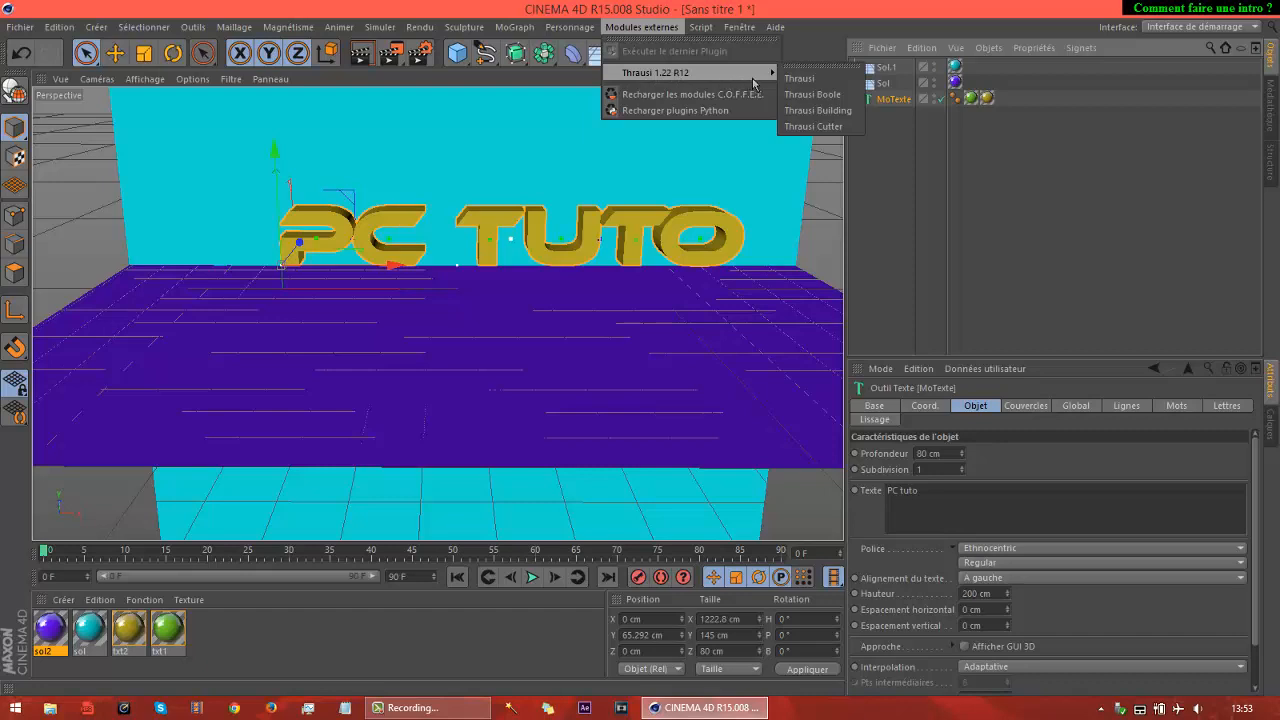
{"action": "left_click", "coordinate": [800, 78]}
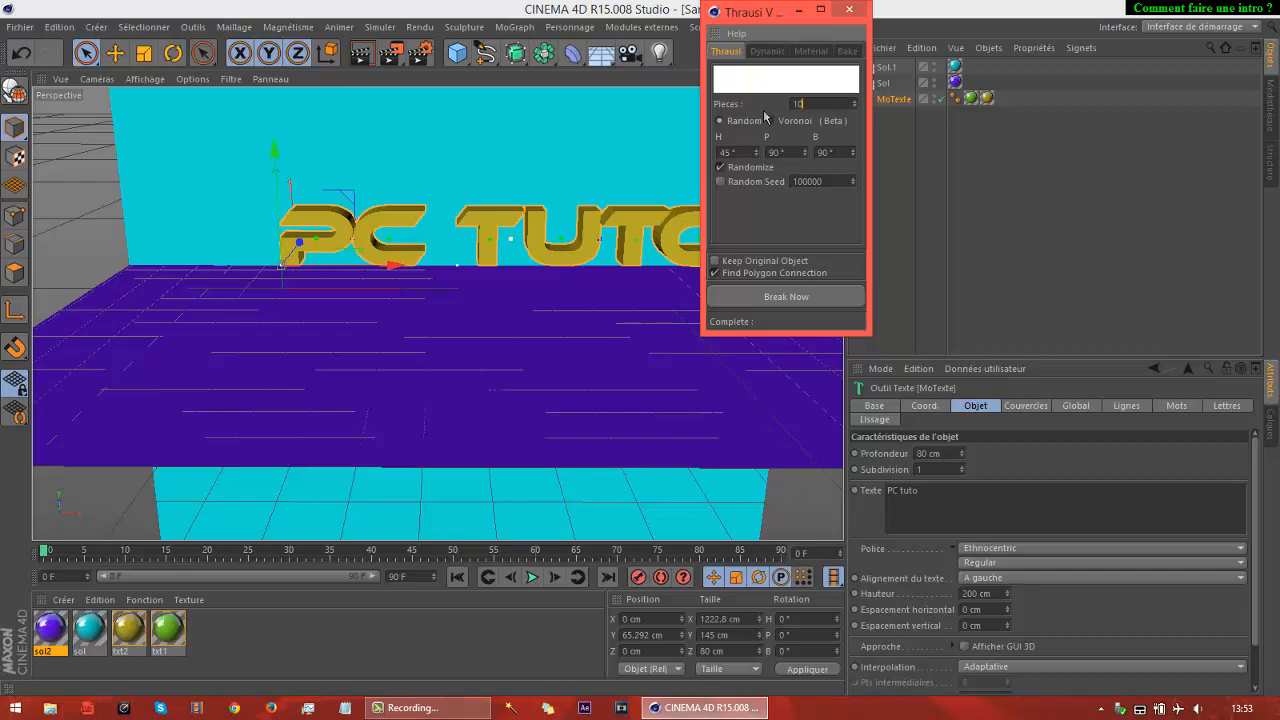
{"action": "left_click", "coordinate": [783, 304]}
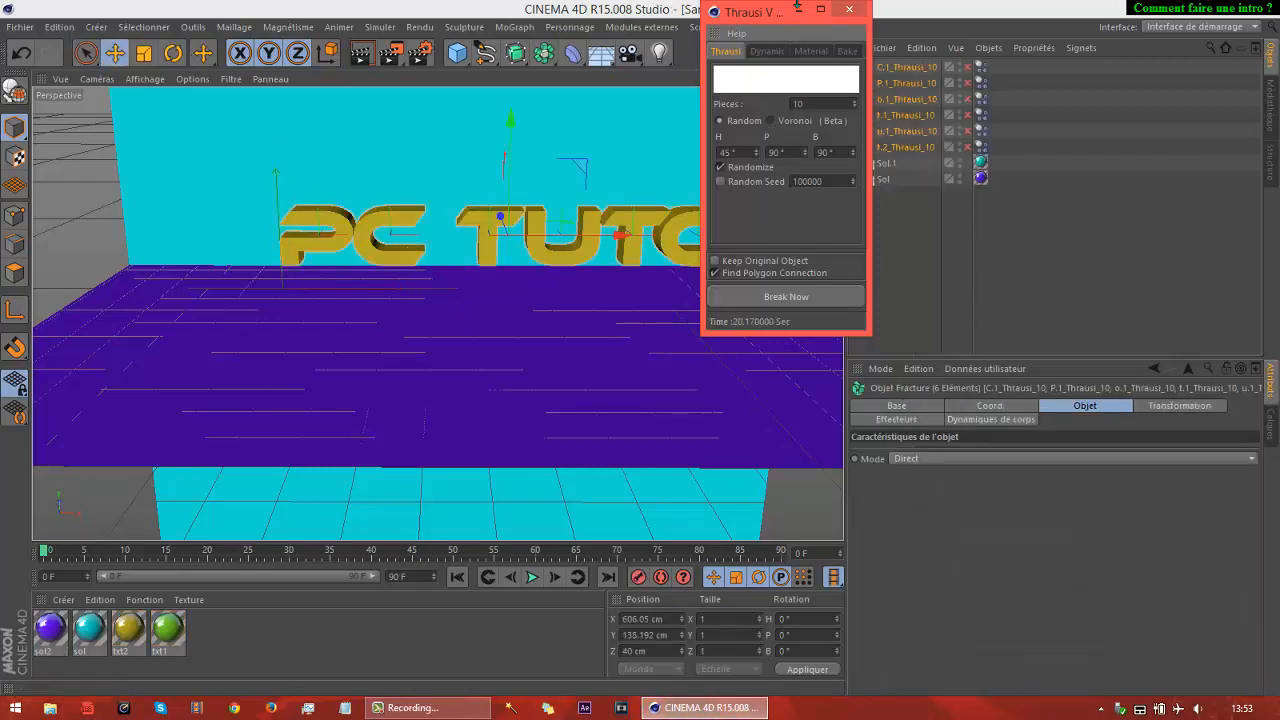
{"action": "left_click", "coordinate": [849, 9]}
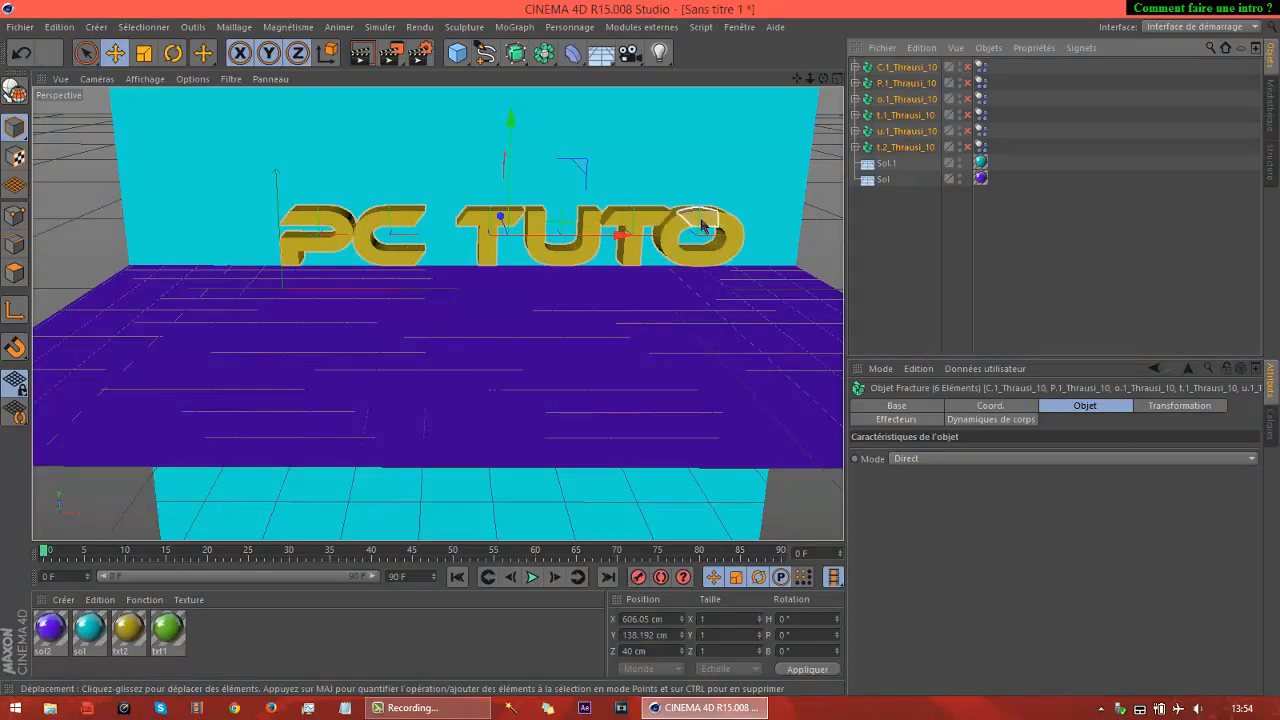
{"action": "left_click_drag", "start_coordinate": [740, 245], "coordinate": [777, 267]}
{"action": "key", "text": "ctrl+z"}
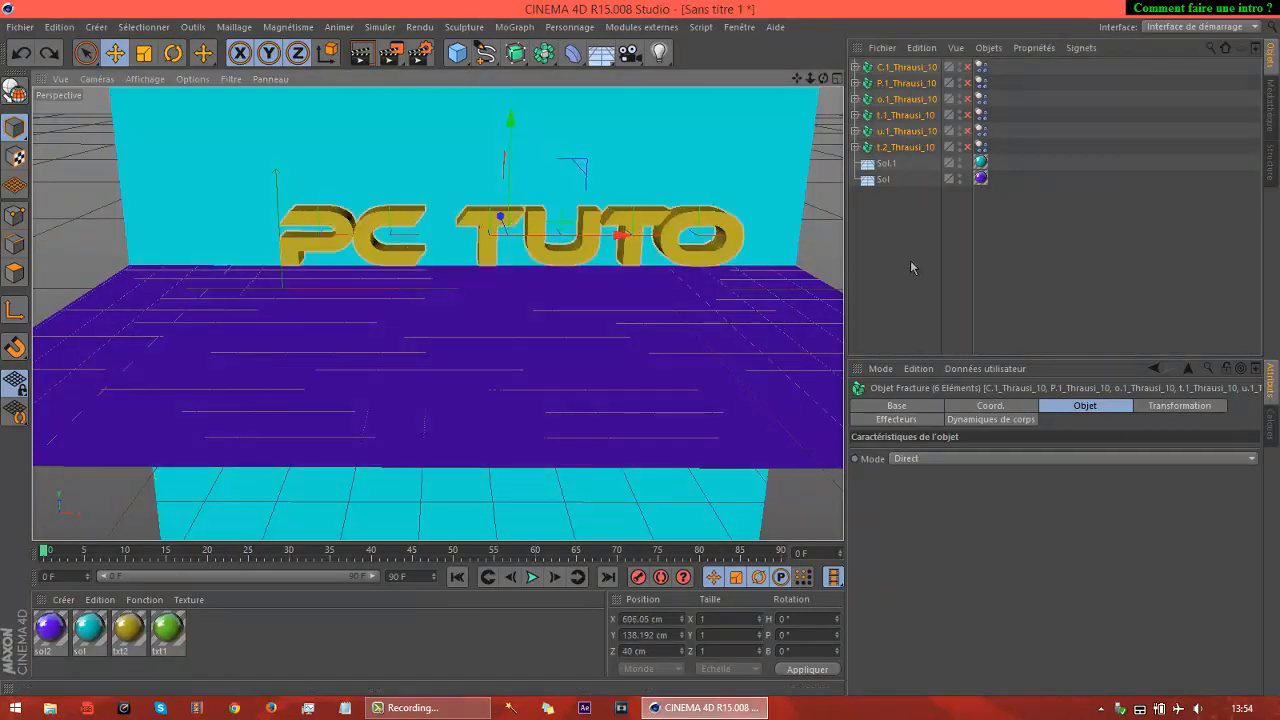
{"action": "left_click", "coordinate": [910, 260]}
Reorder the object list so that Sol.1 and Sol sit above all the Thrausi letter objects.
{"action": "left_click_drag", "start_coordinate": [885, 164], "coordinate": [885, 64]}
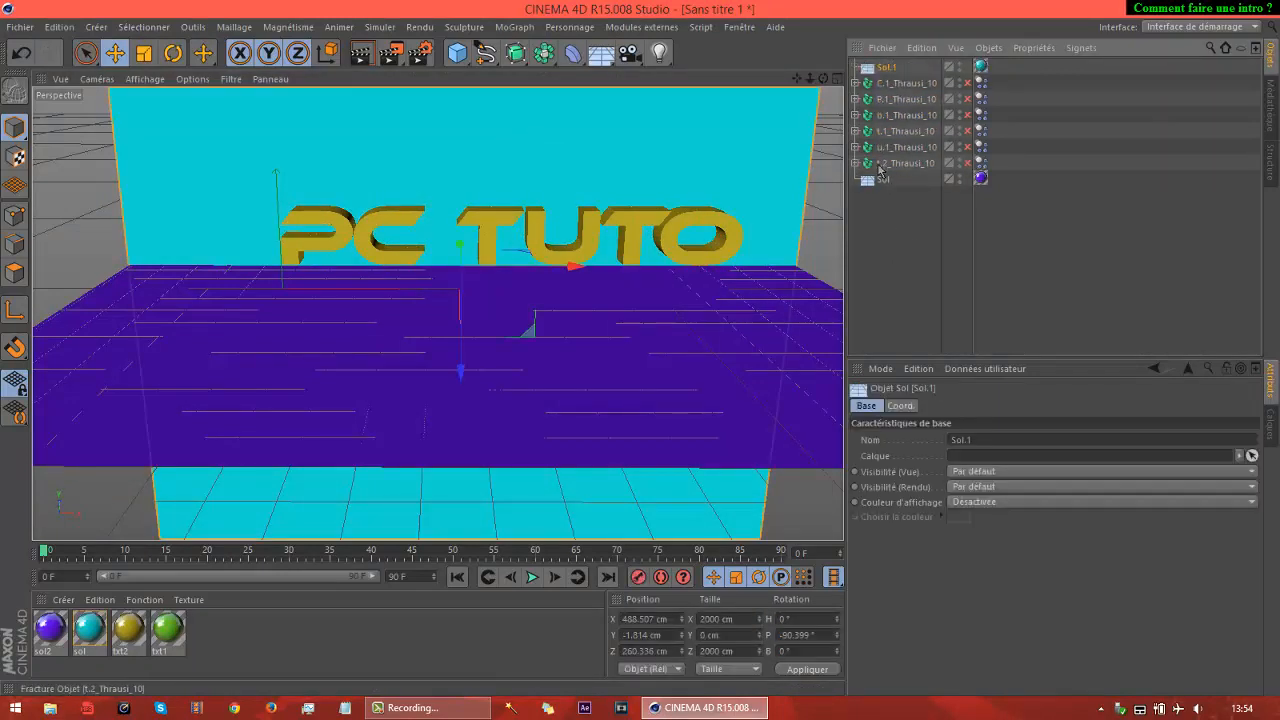
{"action": "left_click_drag", "start_coordinate": [882, 147], "coordinate": [888, 75]}
{"action": "left_click", "coordinate": [903, 216]}
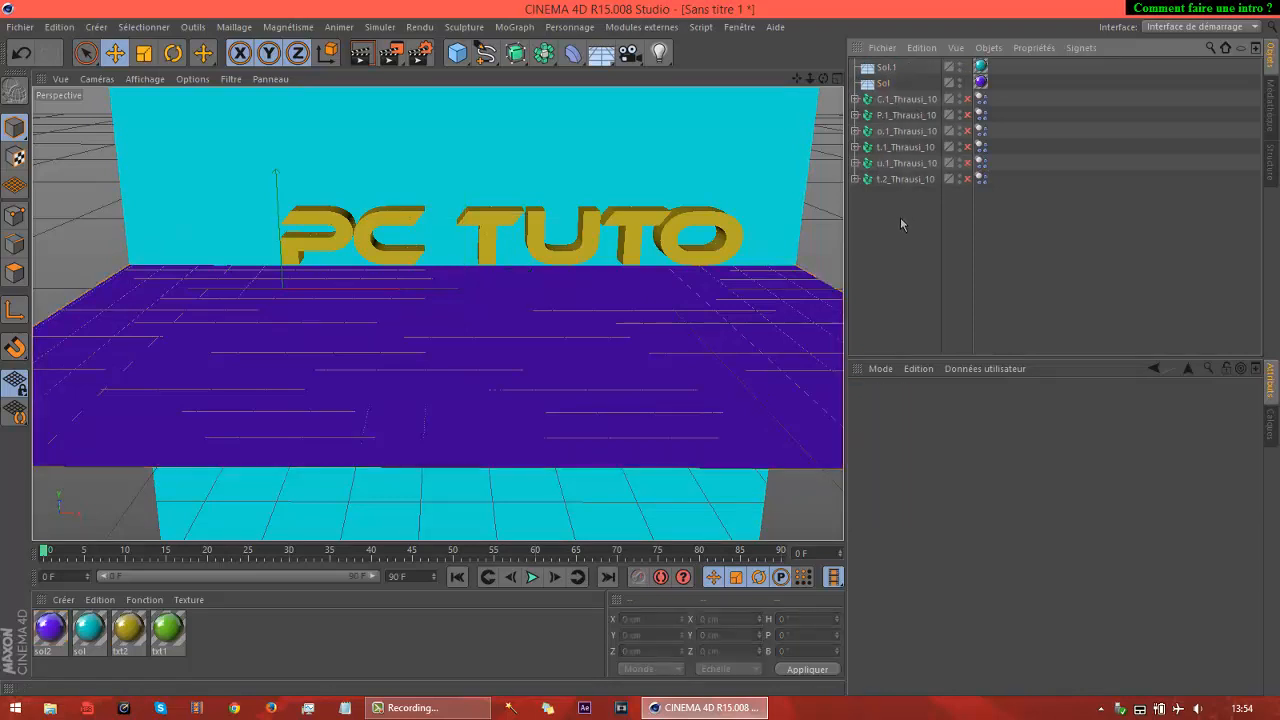
Rotate the letter C to a heading of about 6.8° and turn the letter P slightly sideways as well.
{"action": "left_click", "coordinate": [905, 99]}
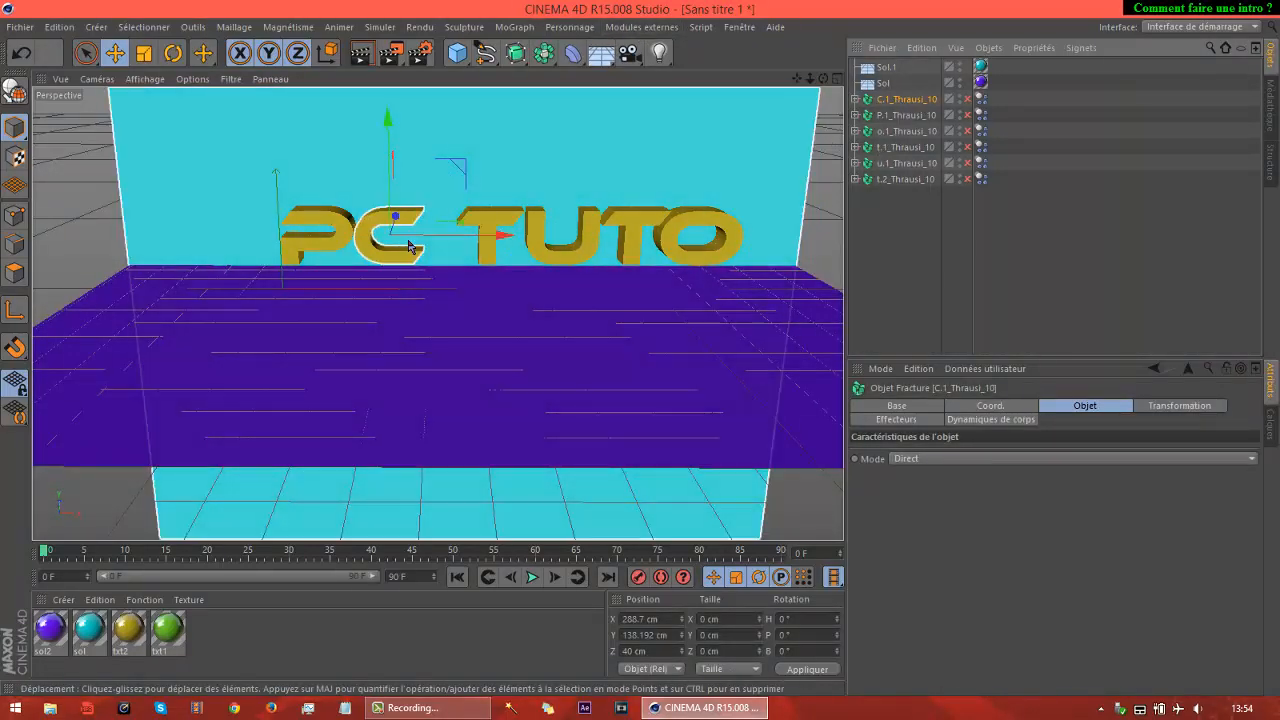
{"action": "key", "text": "r"}
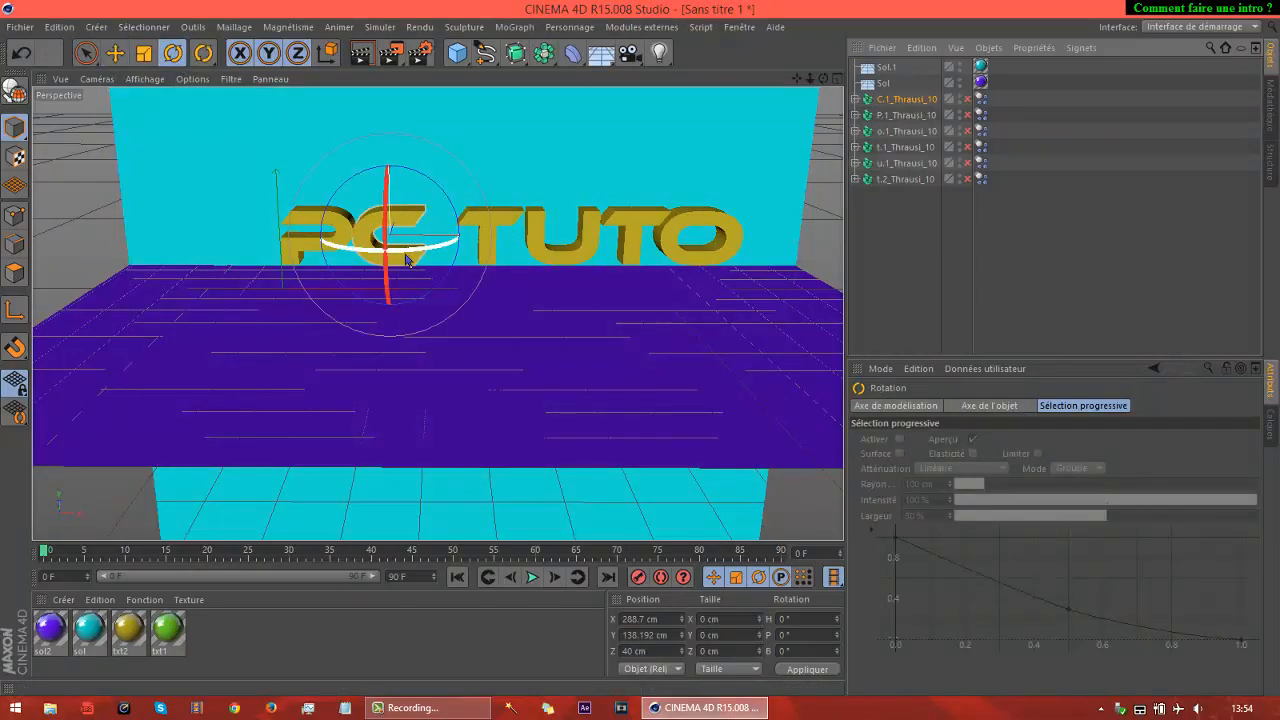
{"action": "left_click_drag", "start_coordinate": [406, 260], "coordinate": [396, 263]}
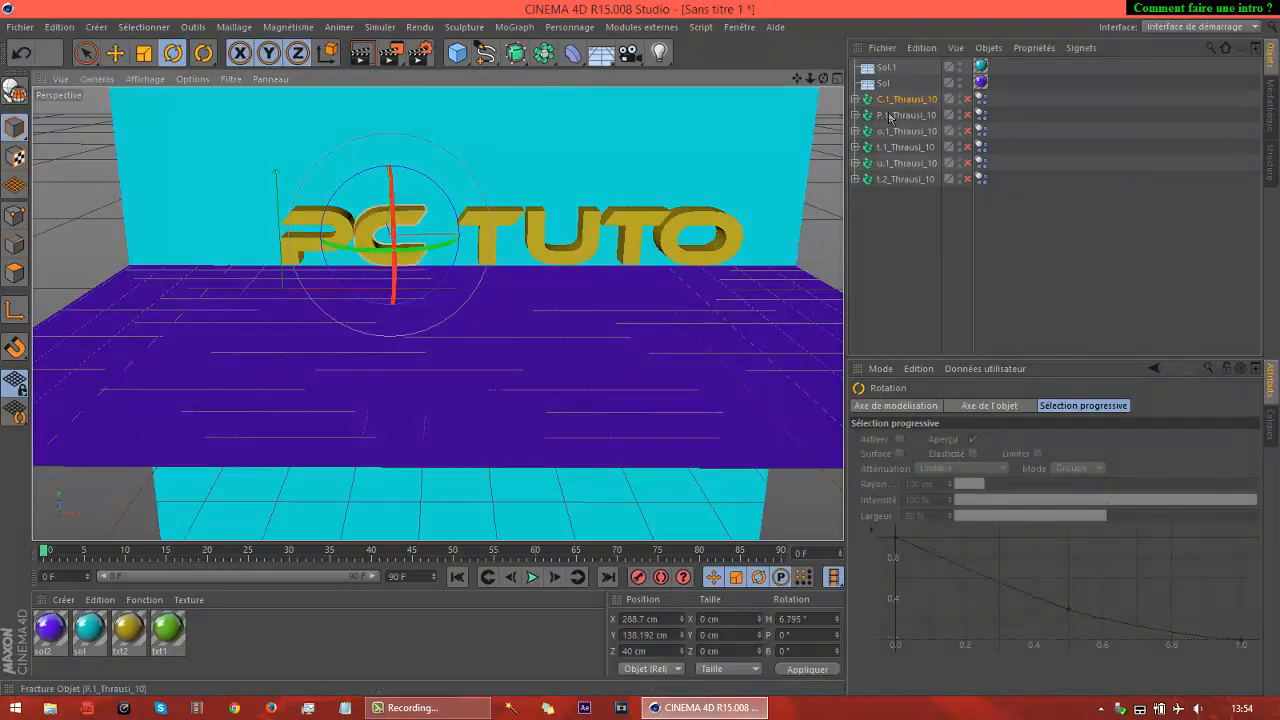
{"action": "left_click", "coordinate": [889, 116]}
{"action": "left_click_drag", "start_coordinate": [358, 249], "coordinate": [305, 252]}
Rotate the O to a heading of about -9.6° and the last T to about 9.6°, both with a slight pitch.
{"action": "left_click", "coordinate": [905, 131]}
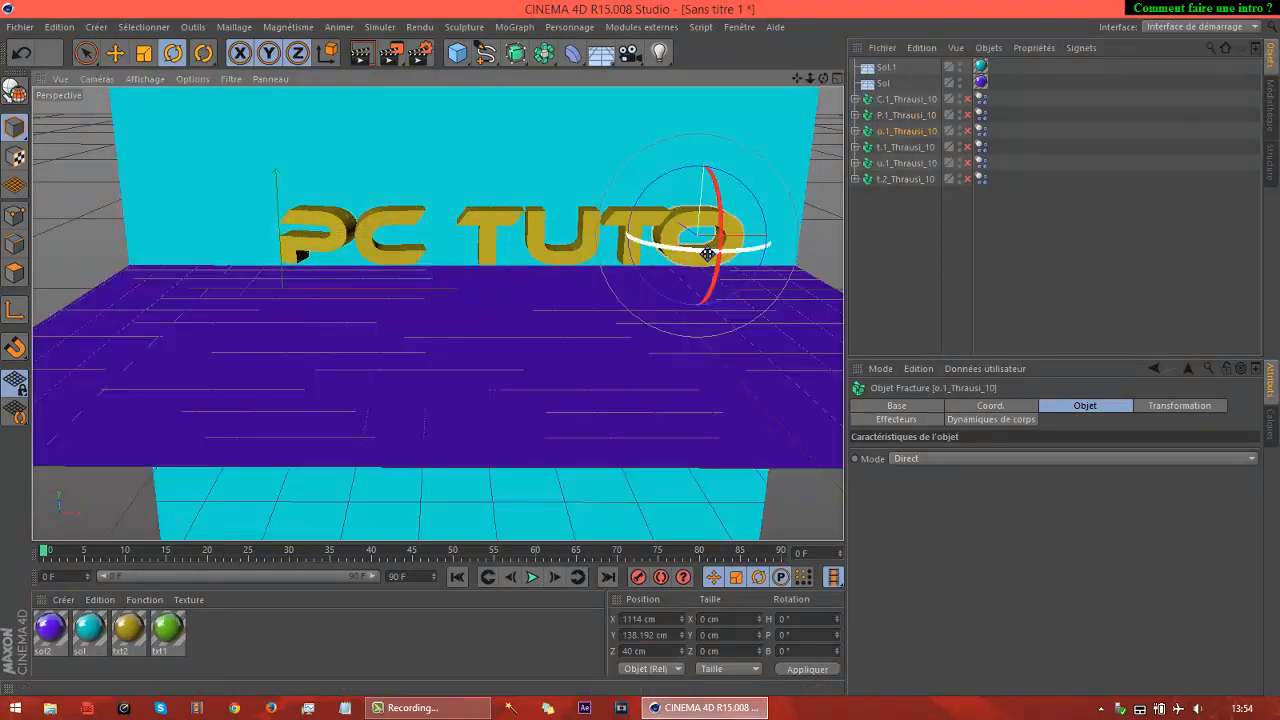
{"action": "left_click_drag", "start_coordinate": [707, 254], "coordinate": [708, 226]}
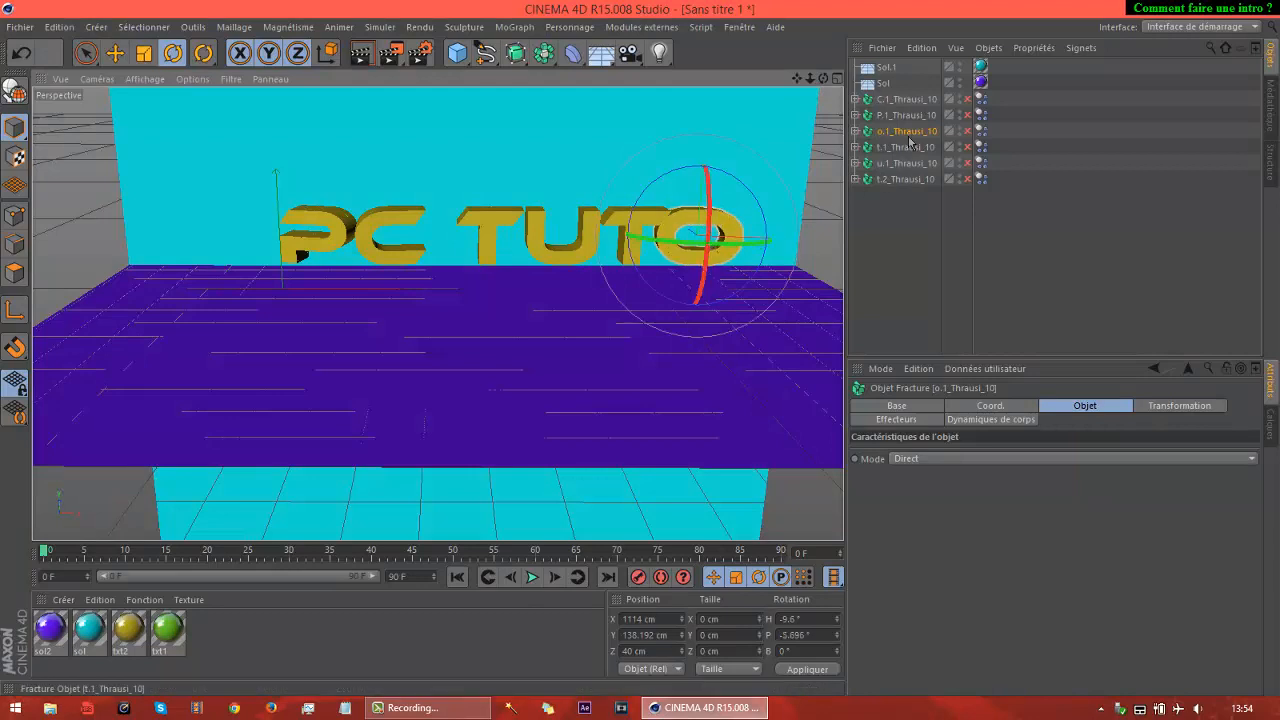
{"action": "left_click", "coordinate": [618, 250]}
{"action": "left_click_drag", "start_coordinate": [618, 250], "coordinate": [662, 260]}
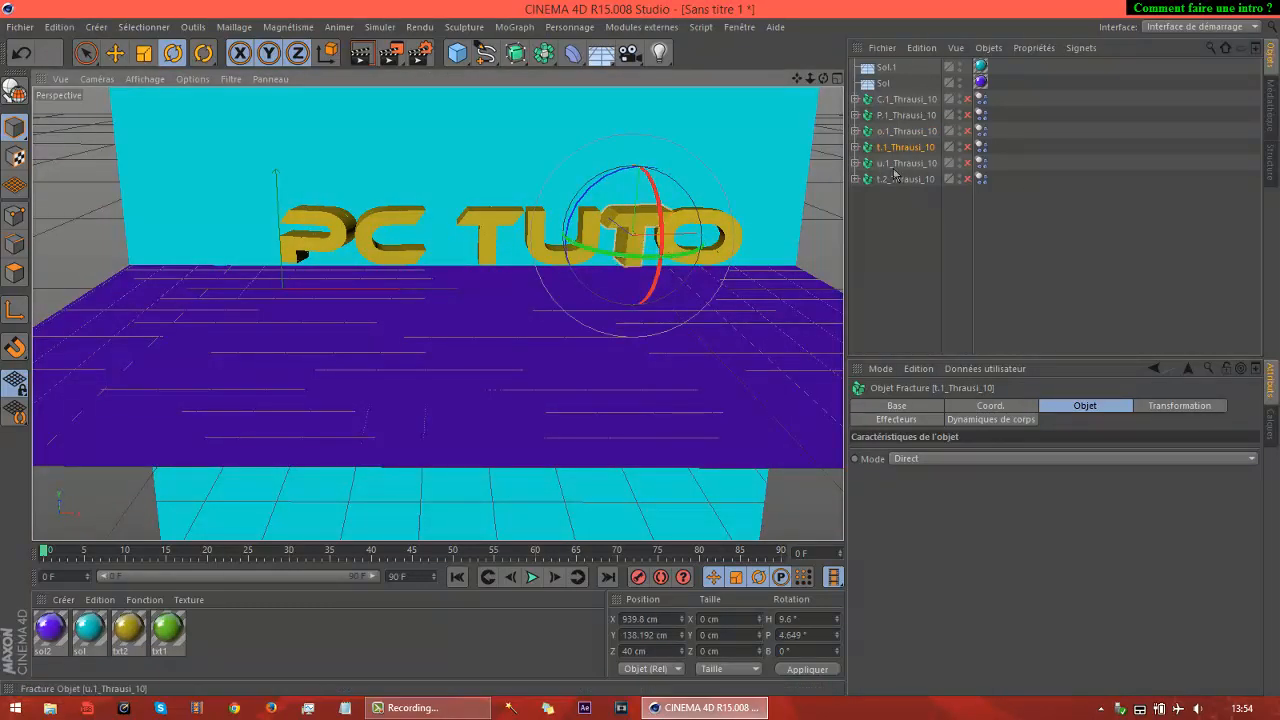
Rotate the letter U to a heading of about -17° and the first T to about 20°, and clear the selection.
{"action": "left_click", "coordinate": [586, 249]}
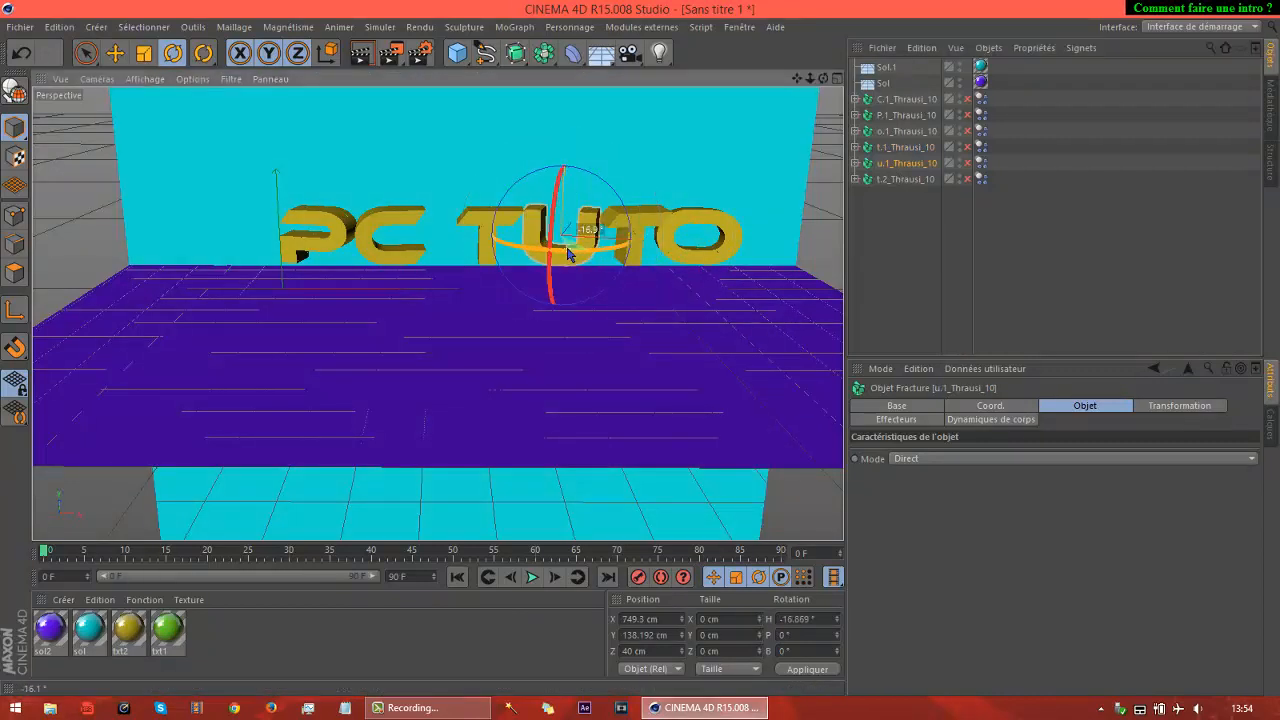
{"action": "left_click", "coordinate": [540, 255]}
{"action": "left_click_drag", "start_coordinate": [540, 255], "coordinate": [580, 256]}
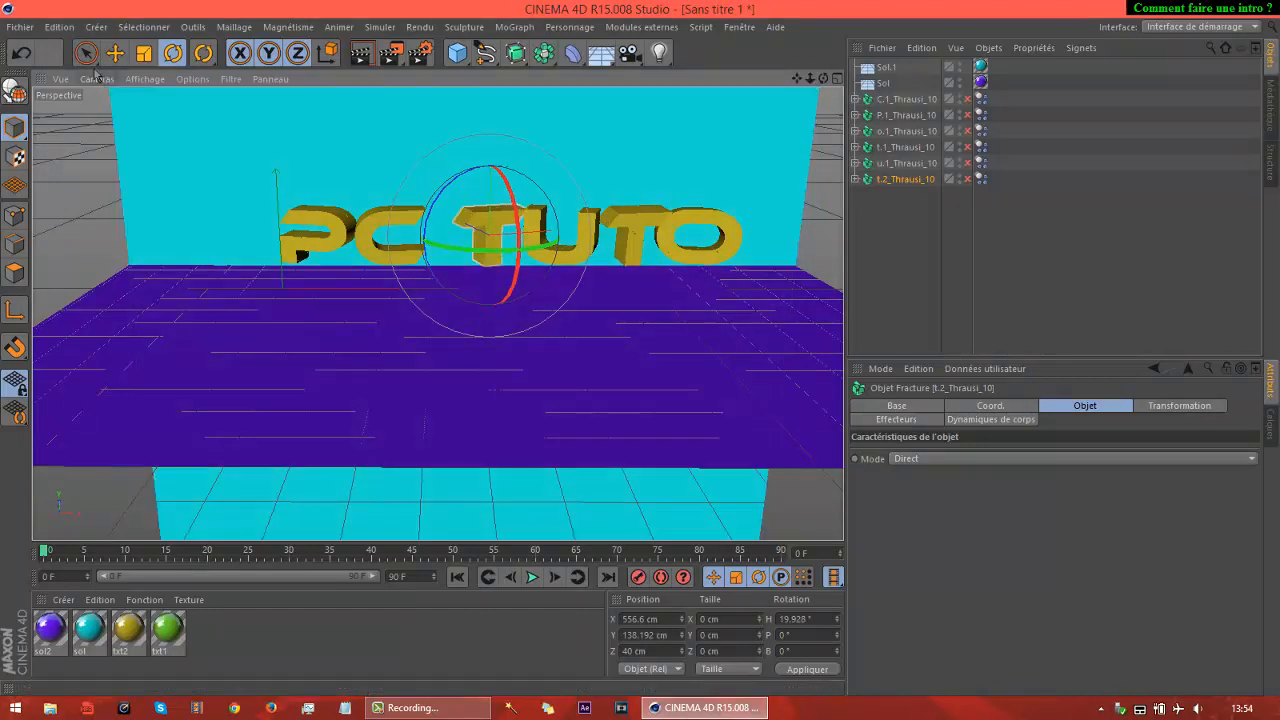
{"action": "left_click", "coordinate": [86, 52]}
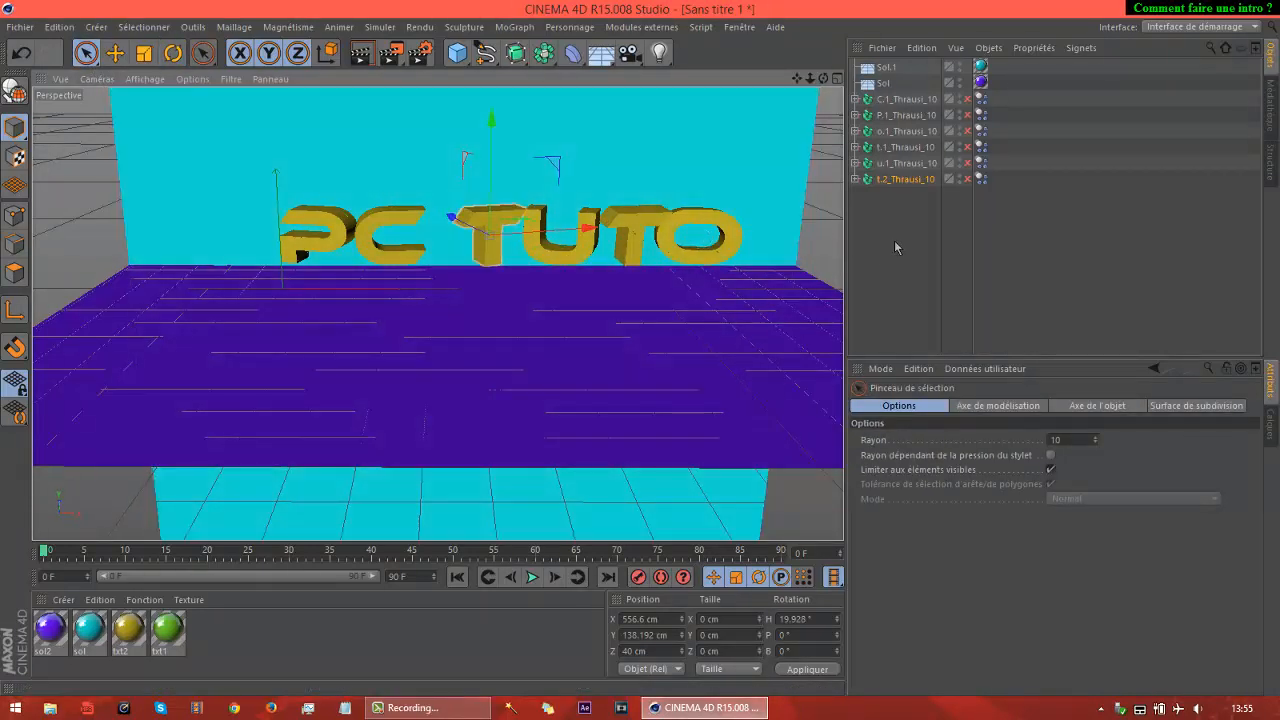
{"action": "left_click", "coordinate": [894, 242]}
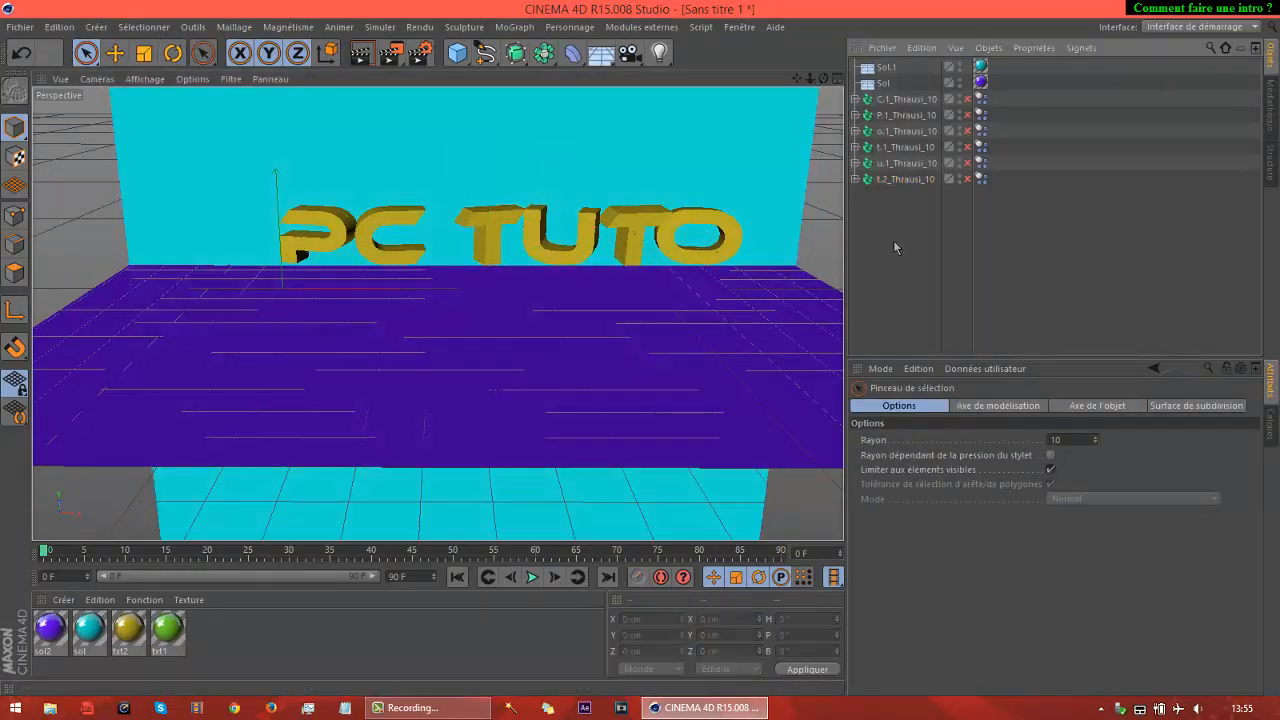
Add an empty MoGraph Fracture object to the scene and leave nothing selected.
{"action": "left_click", "coordinate": [515, 27]}
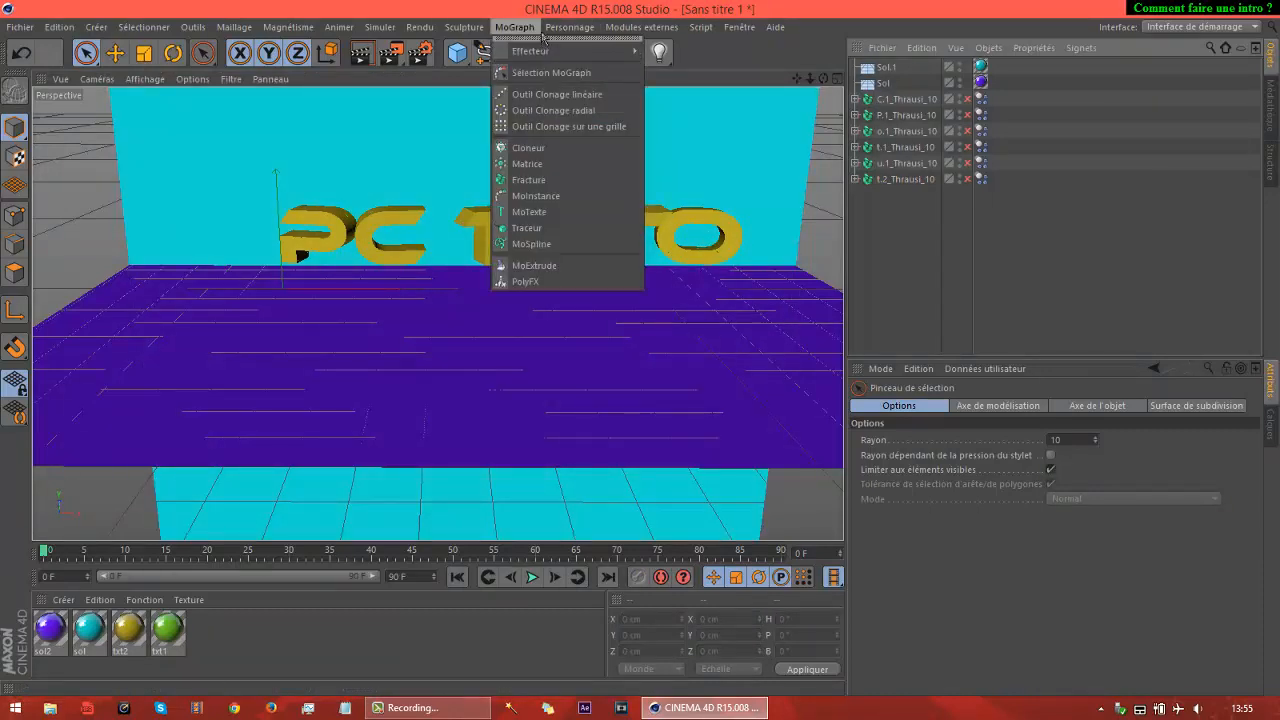
{"action": "mouse_move", "coordinate": [600, 28]}
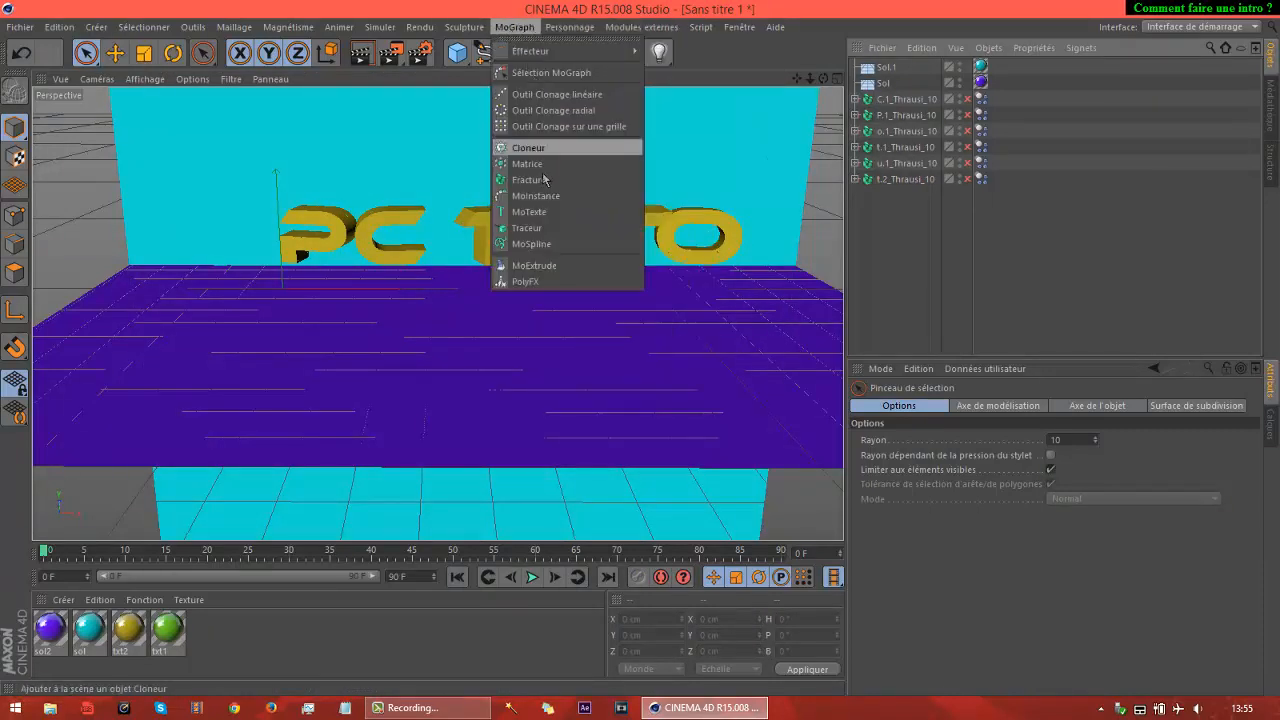
{"action": "left_click", "coordinate": [548, 188]}
{"action": "left_click", "coordinate": [910, 244]}
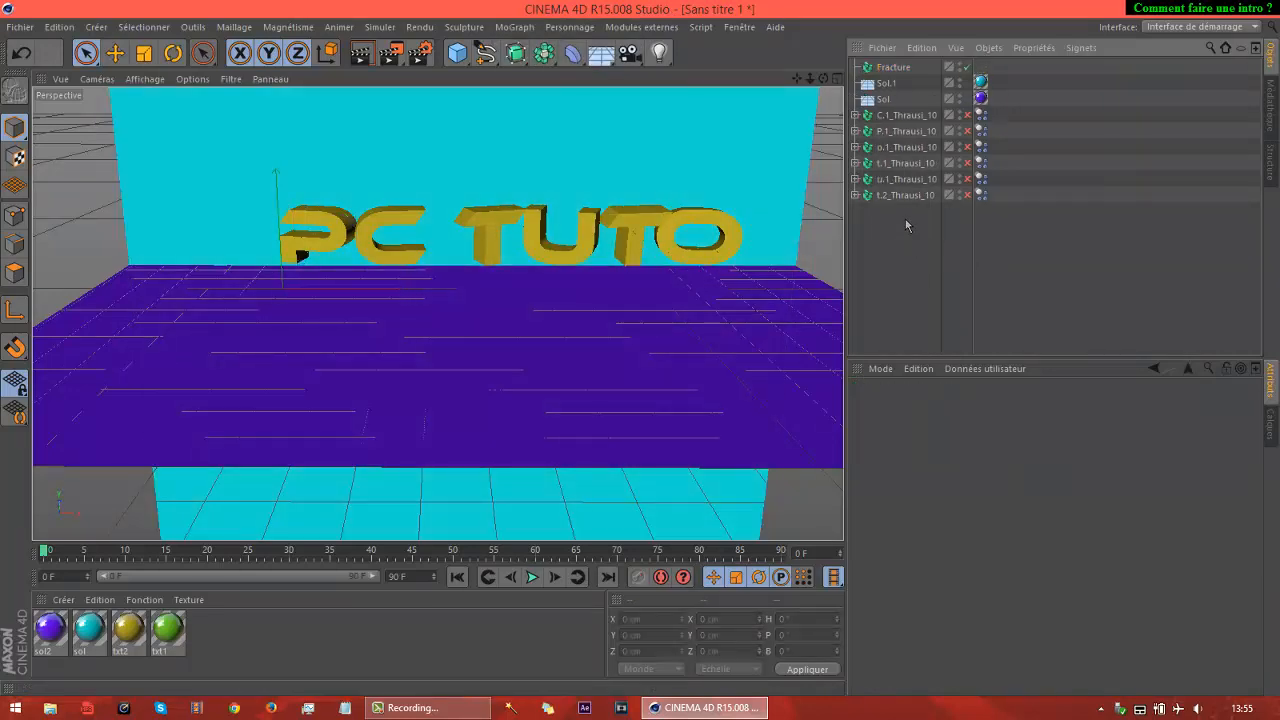
Place the six shattered Thrausi letters as children of the Fracture object and collapse its hierarchy.
{"action": "left_click", "coordinate": [901, 115]}
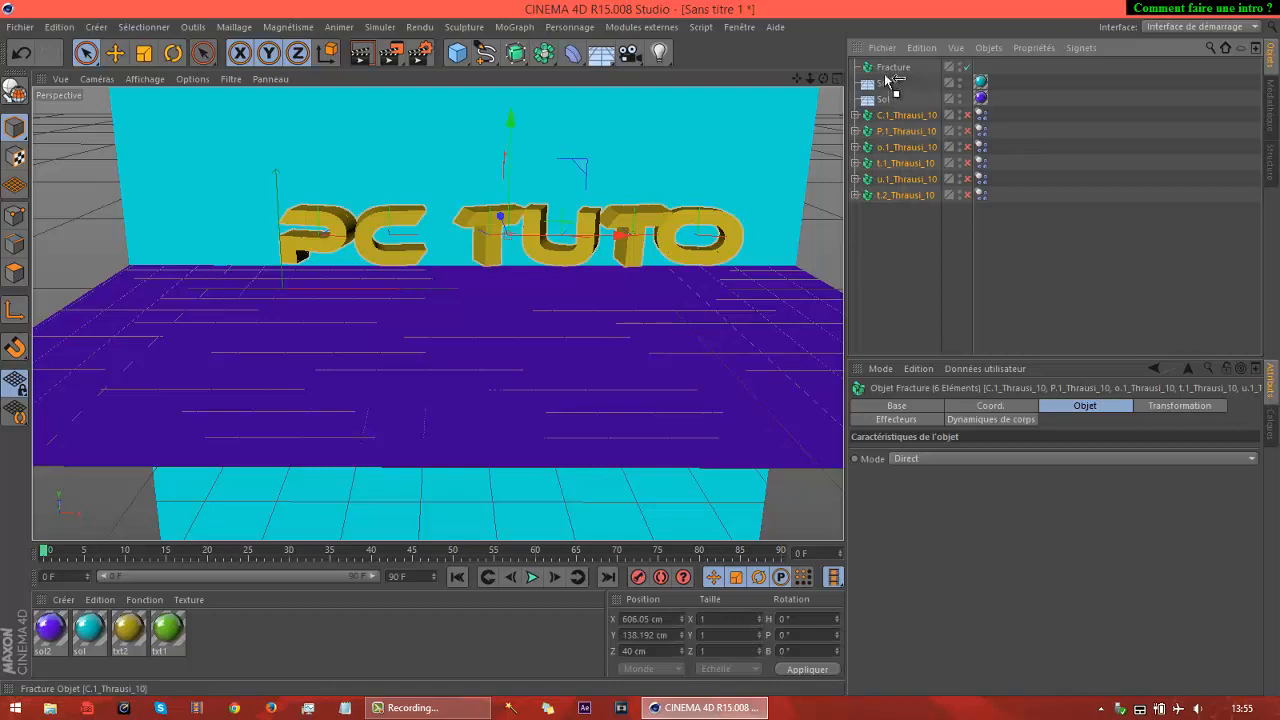
{"action": "left_click_drag", "start_coordinate": [897, 70], "coordinate": [899, 72]}
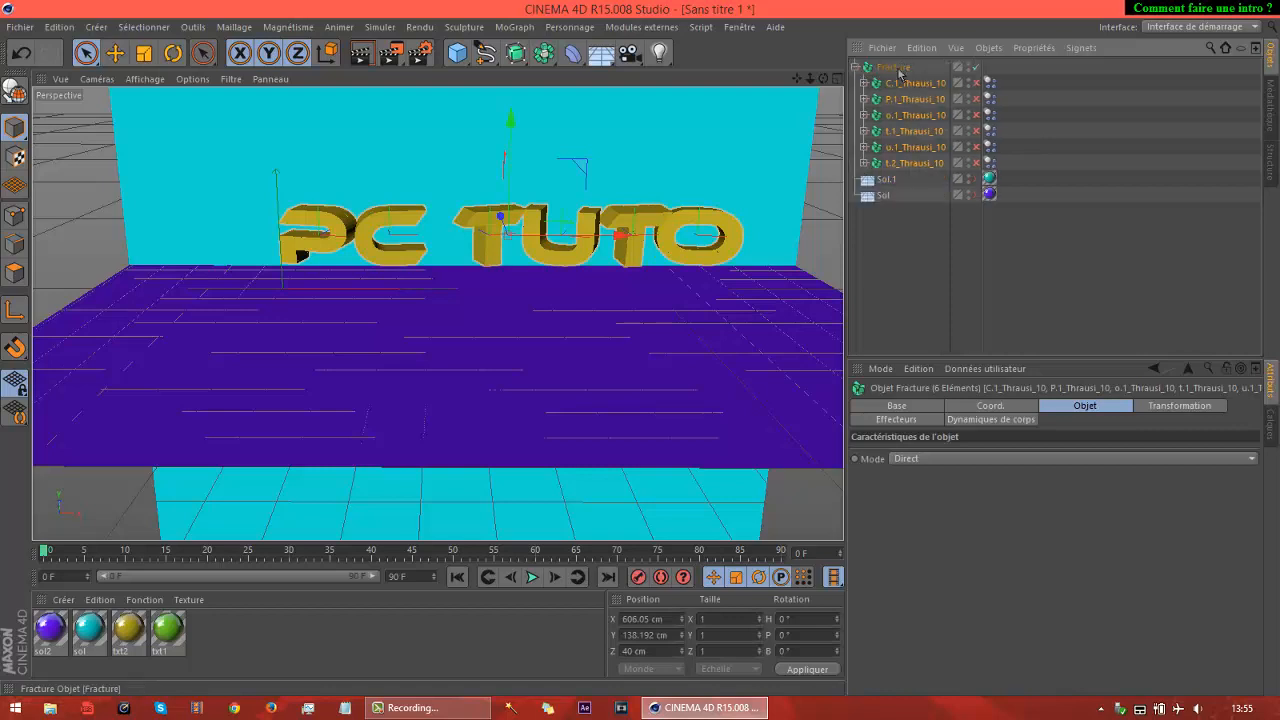
{"action": "left_click", "coordinate": [914, 276]}
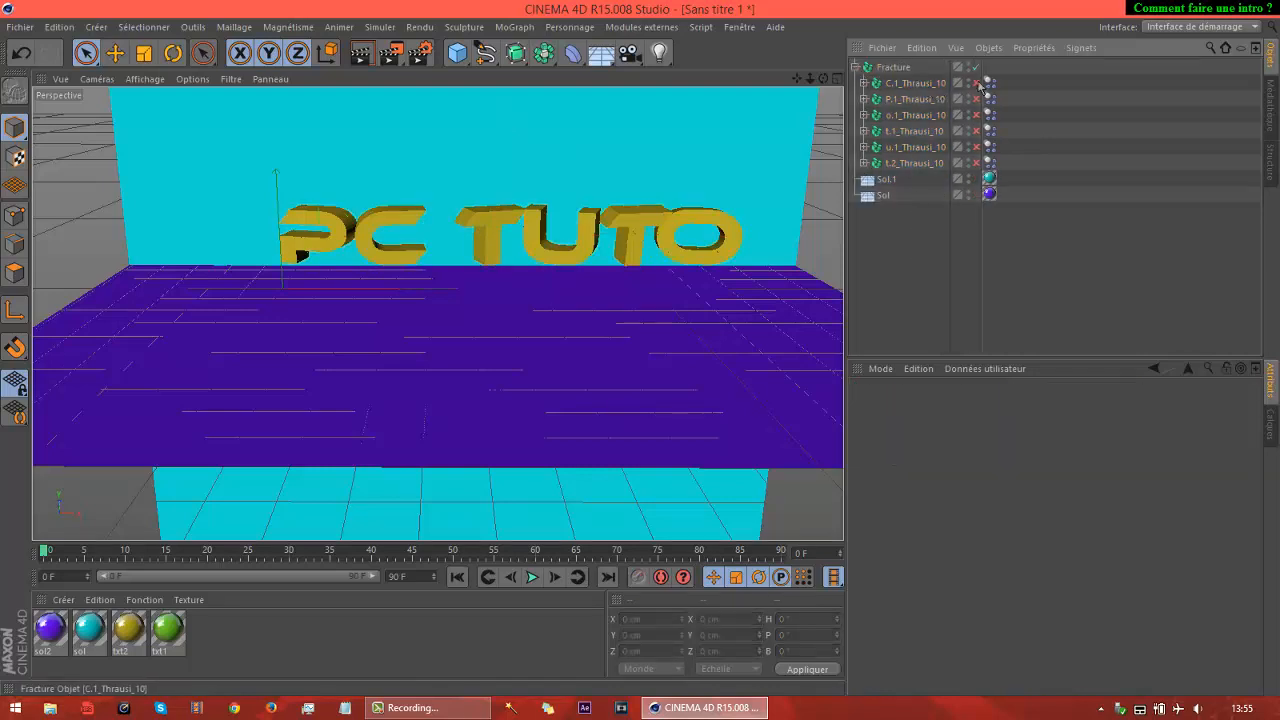
{"action": "left_click_drag", "start_coordinate": [1003, 76], "coordinate": [870, 172]}
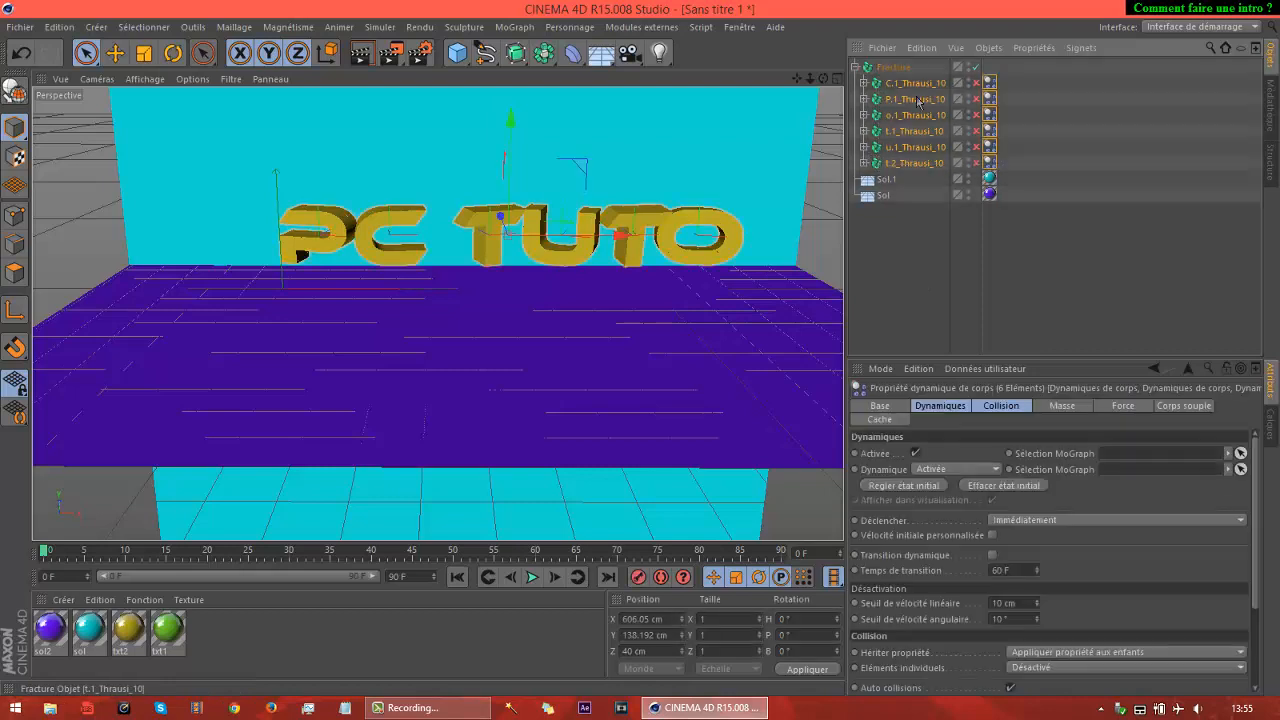
{"action": "left_click", "coordinate": [991, 48]}
{"action": "left_click", "coordinate": [1030, 249]}
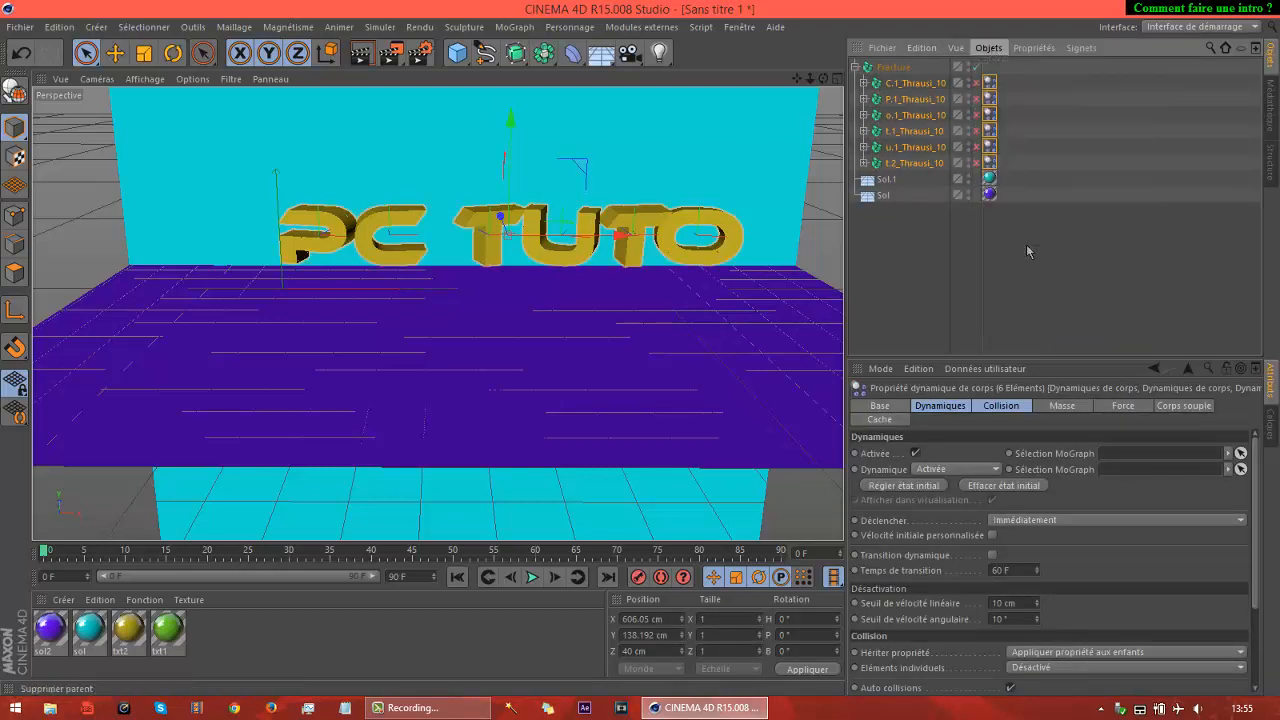
{"action": "left_click", "coordinate": [855, 67]}
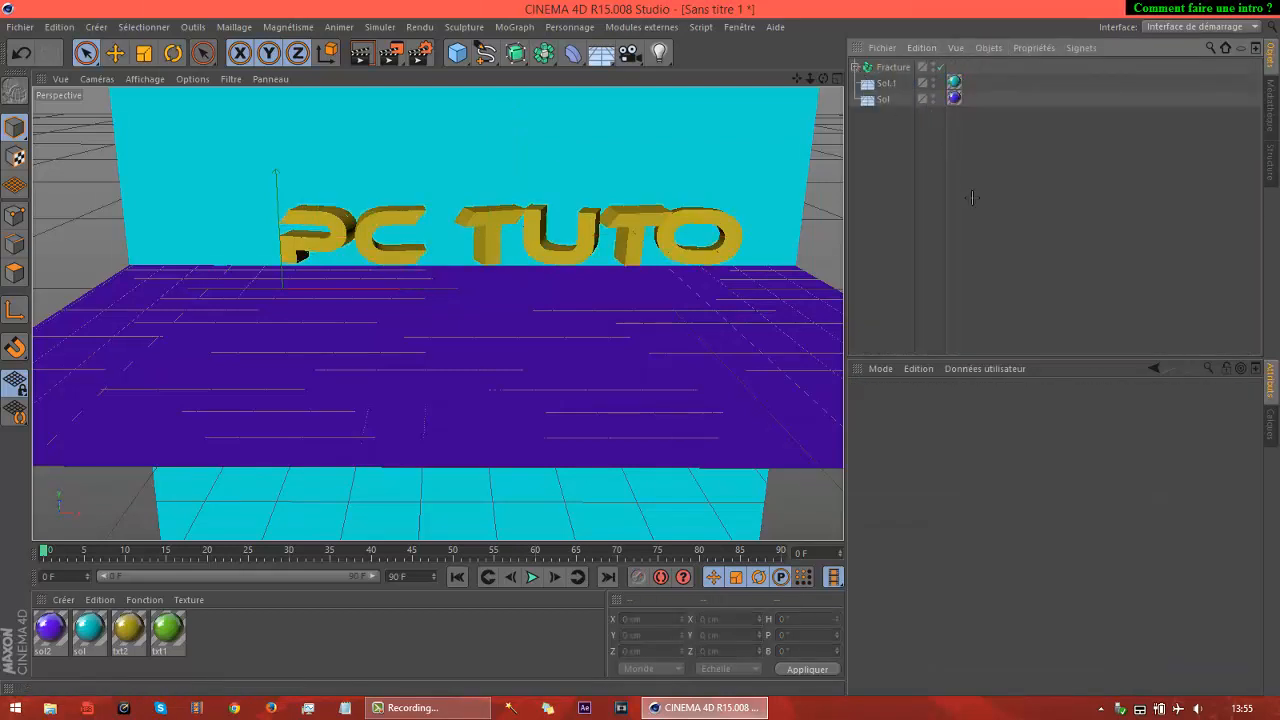
Add a MoGraph Simple effector that acts on the Fracture object.
{"action": "left_click", "coordinate": [881, 68]}
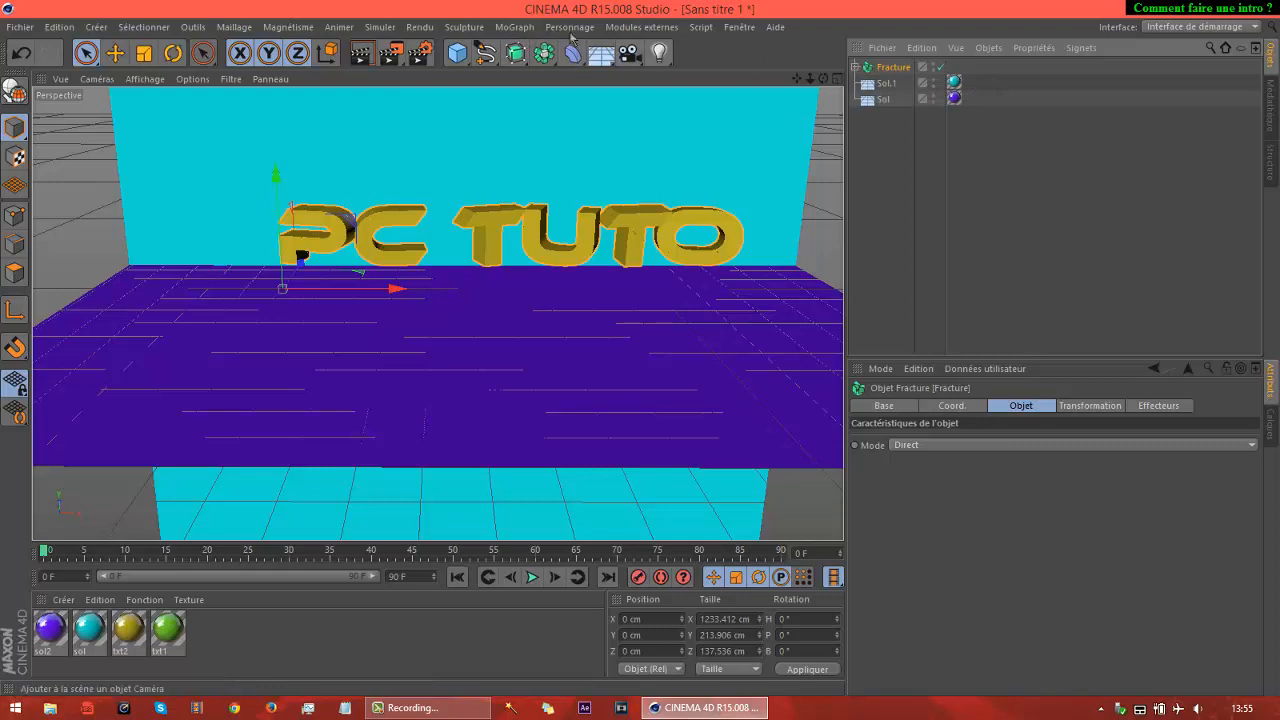
{"action": "left_click", "coordinate": [518, 27]}
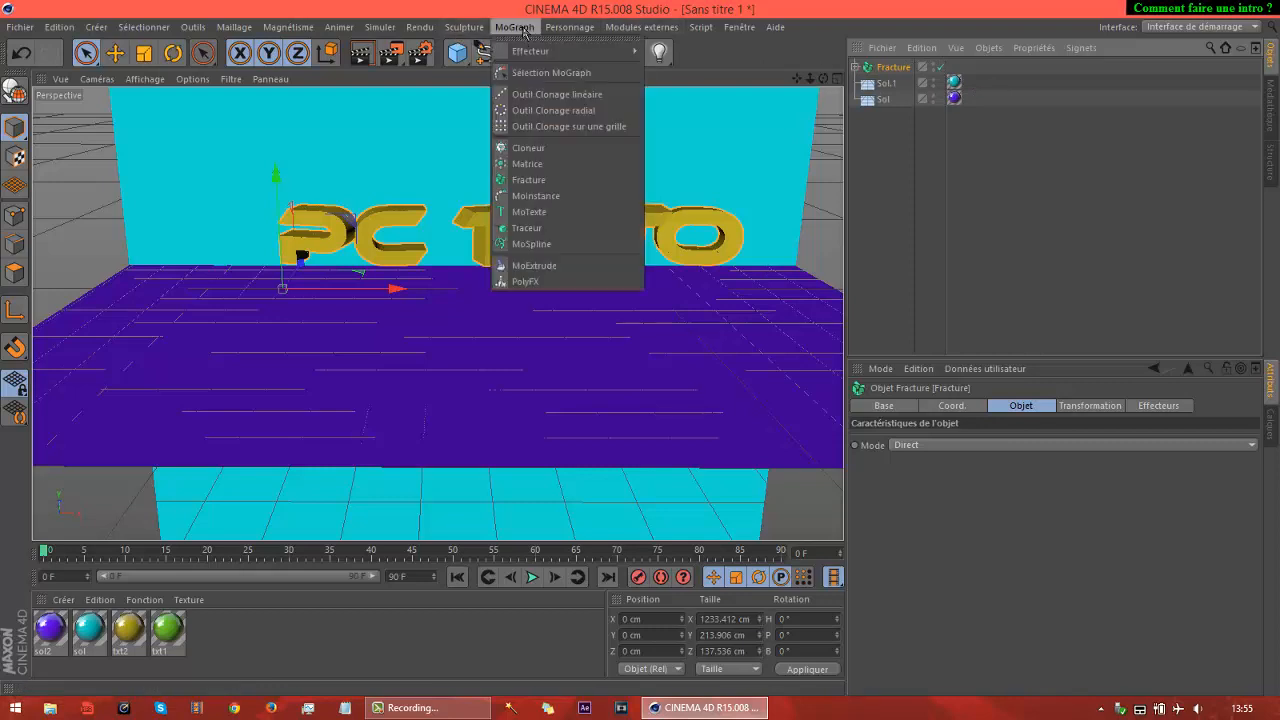
{"action": "mouse_move", "coordinate": [545, 51]}
{"action": "left_click", "coordinate": [673, 72]}
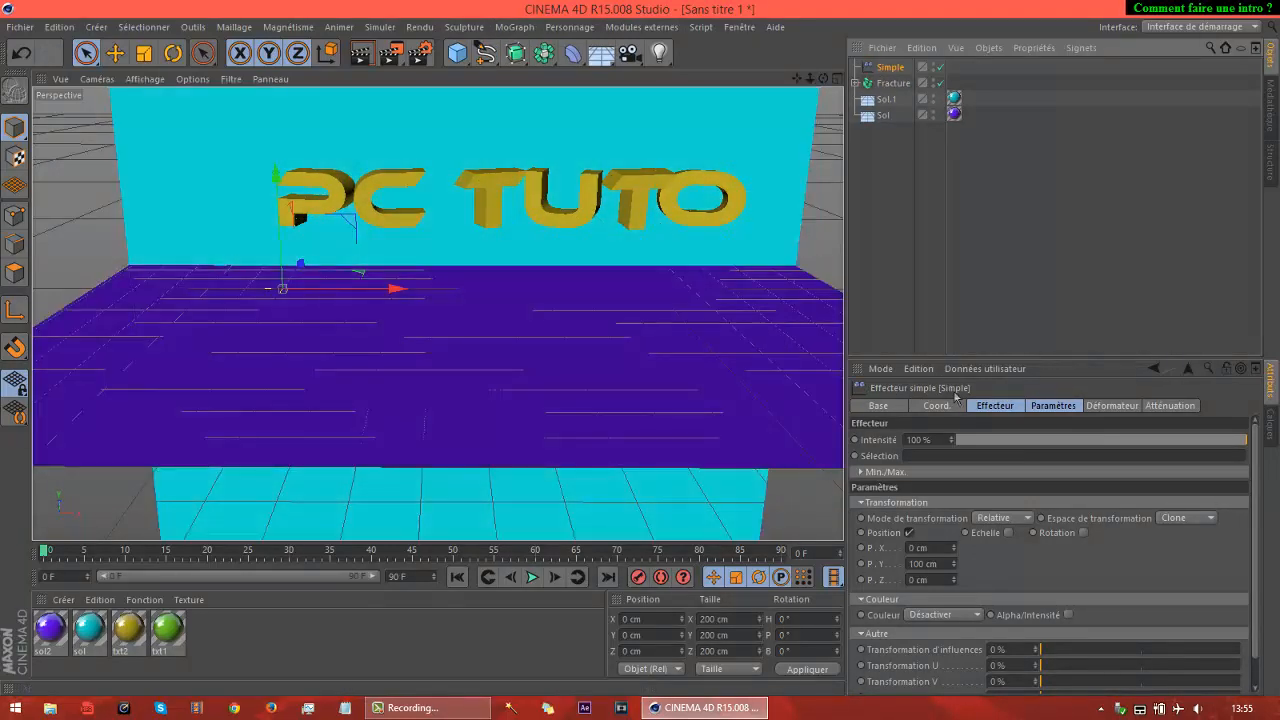
Enable scale and rotation in the Simple effector's transformation parameters and make the scale uniform.
{"action": "left_click", "coordinate": [1046, 406]}
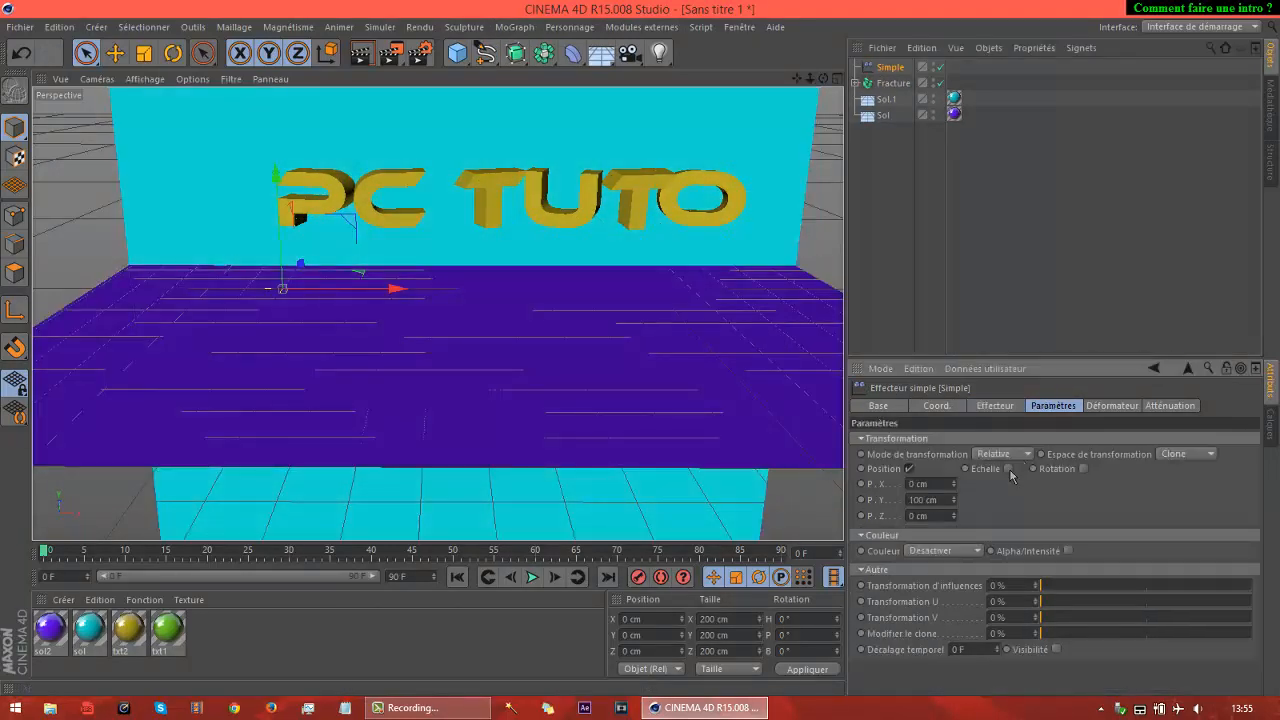
{"action": "left_click", "coordinate": [1008, 469]}
{"action": "left_click", "coordinate": [1155, 469]}
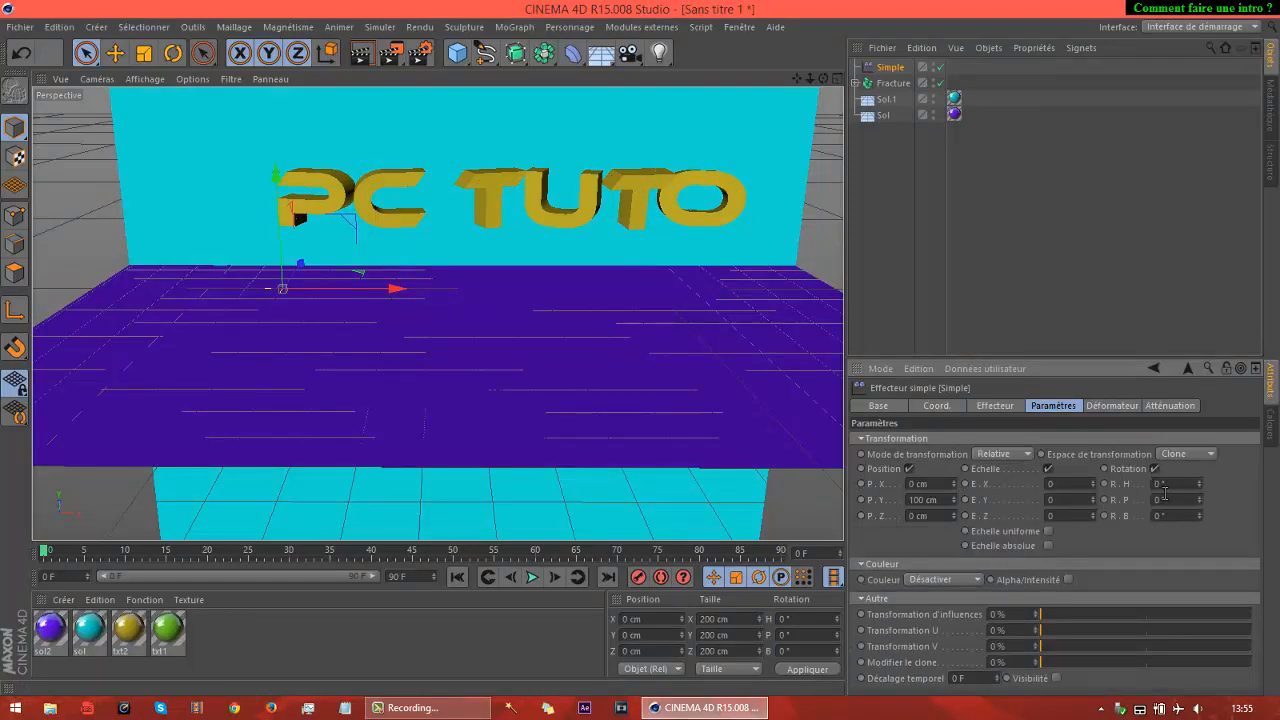
{"action": "left_click", "coordinate": [1048, 531]}
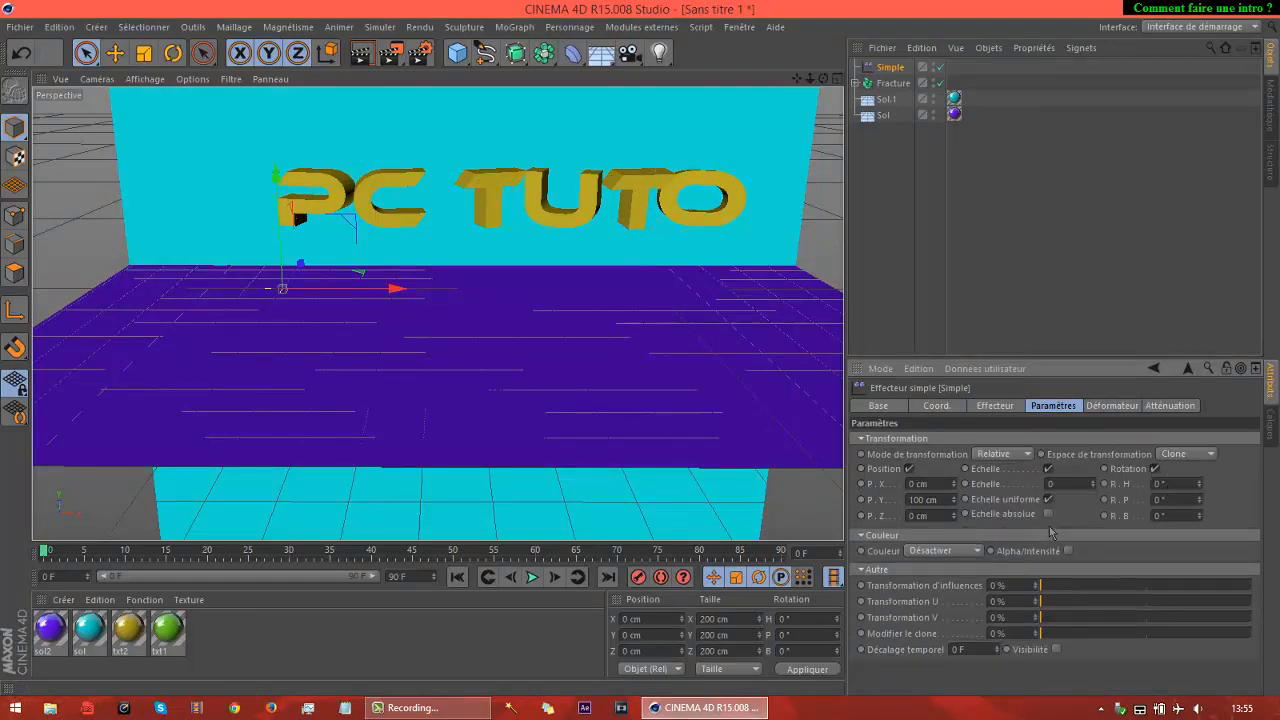
Set the Simple effector's falloff shape to Linear (Linéaire).
{"action": "left_click", "coordinate": [1178, 406]}
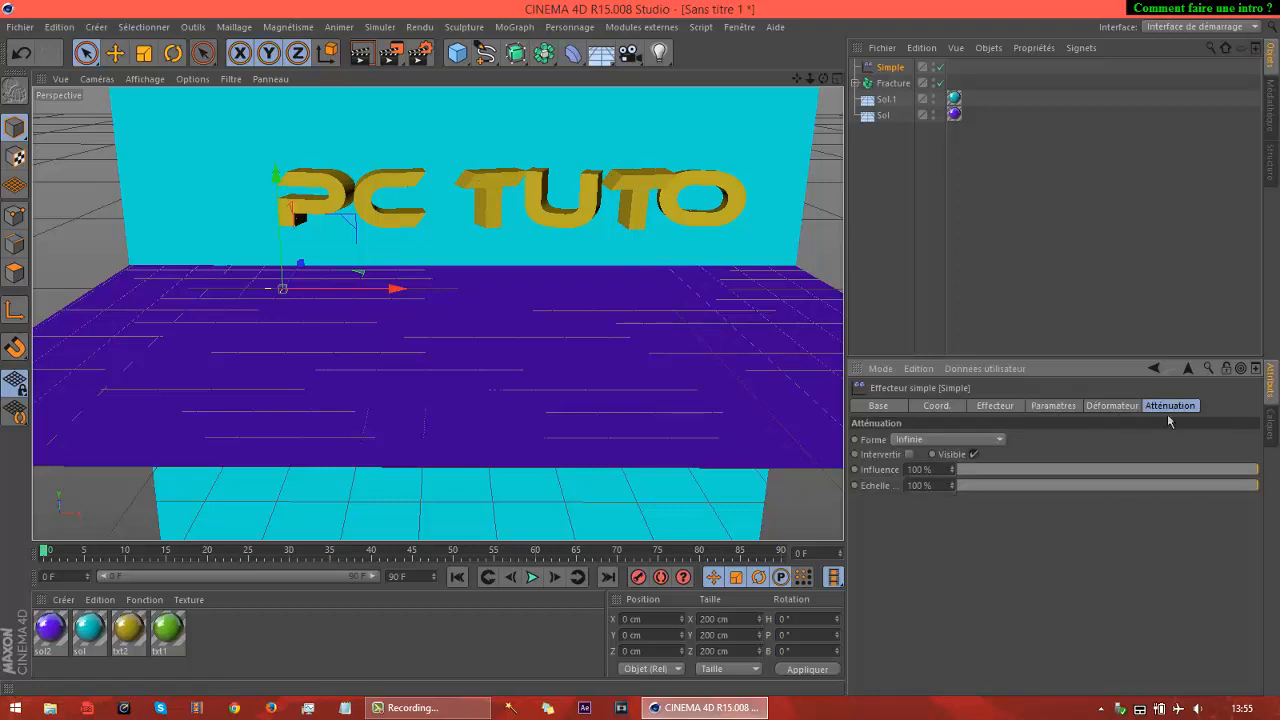
{"action": "left_click", "coordinate": [970, 444]}
{"action": "left_click", "coordinate": [933, 541]}
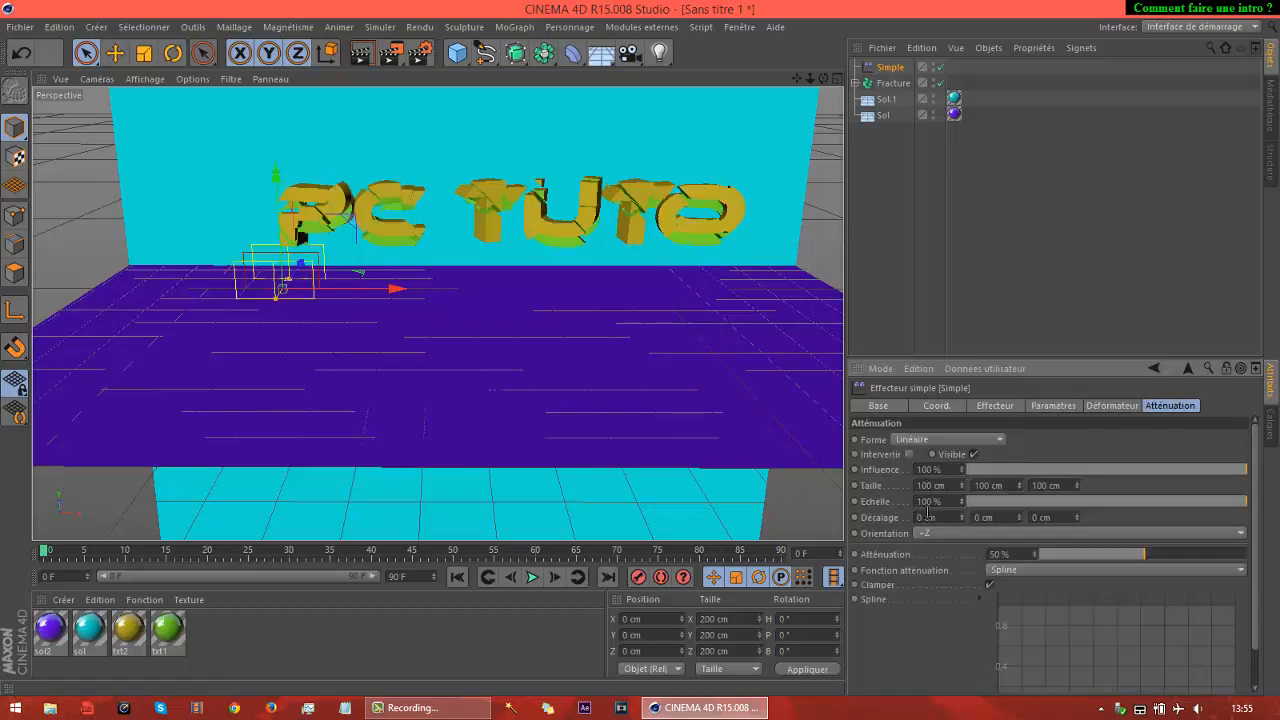
Try a Y scale of about -0.02 in the Simple effector's coordinates and undo it.
{"action": "left_click", "coordinate": [956, 409]}
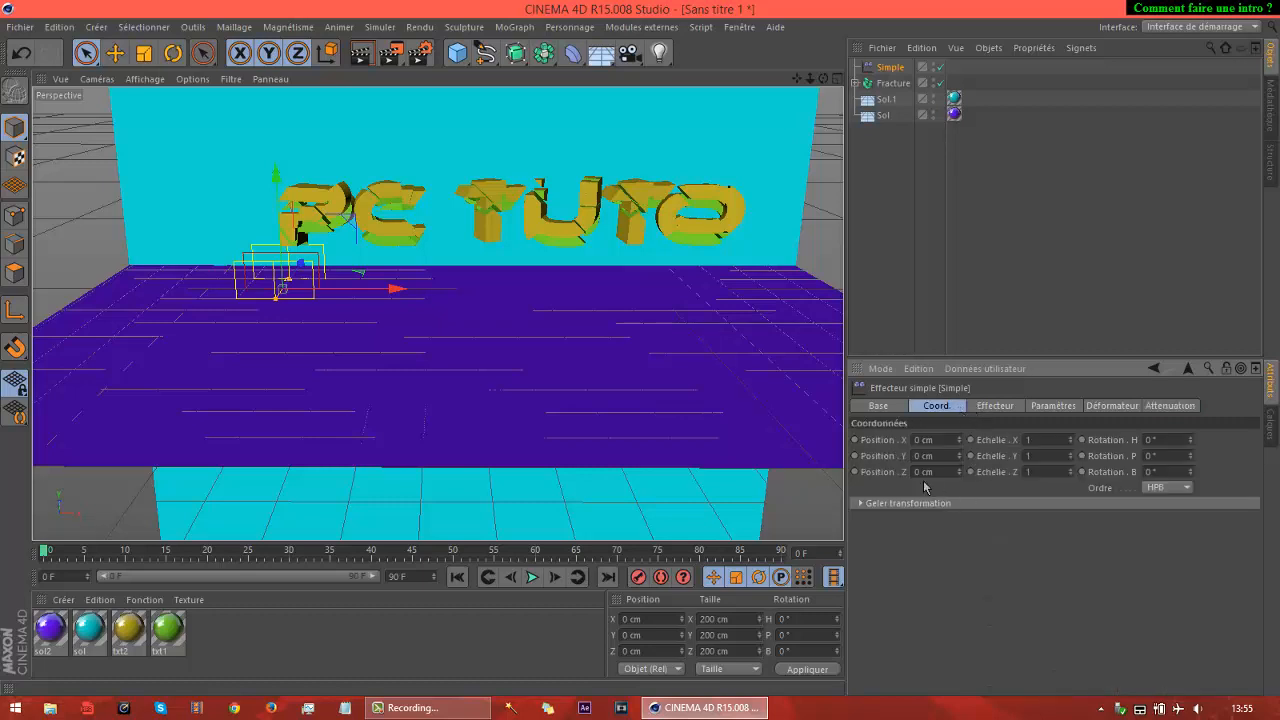
{"action": "left_click", "coordinate": [1170, 406]}
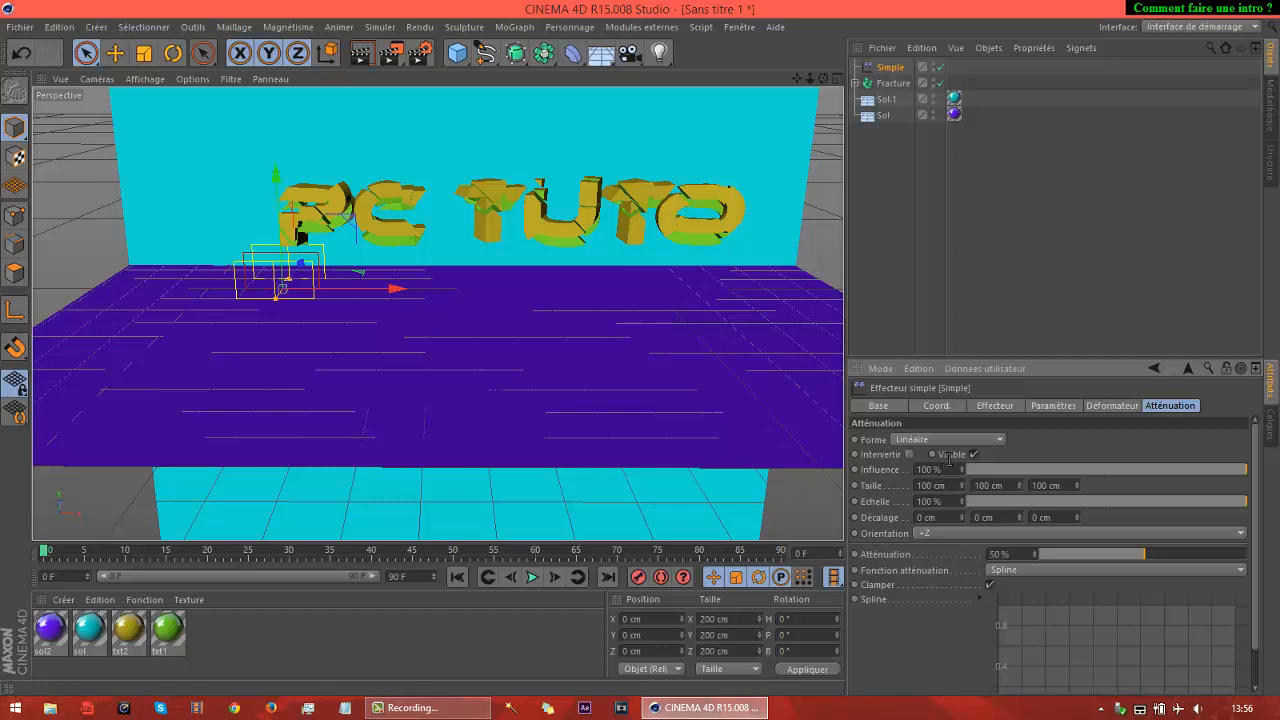
{"action": "left_click", "coordinate": [945, 409]}
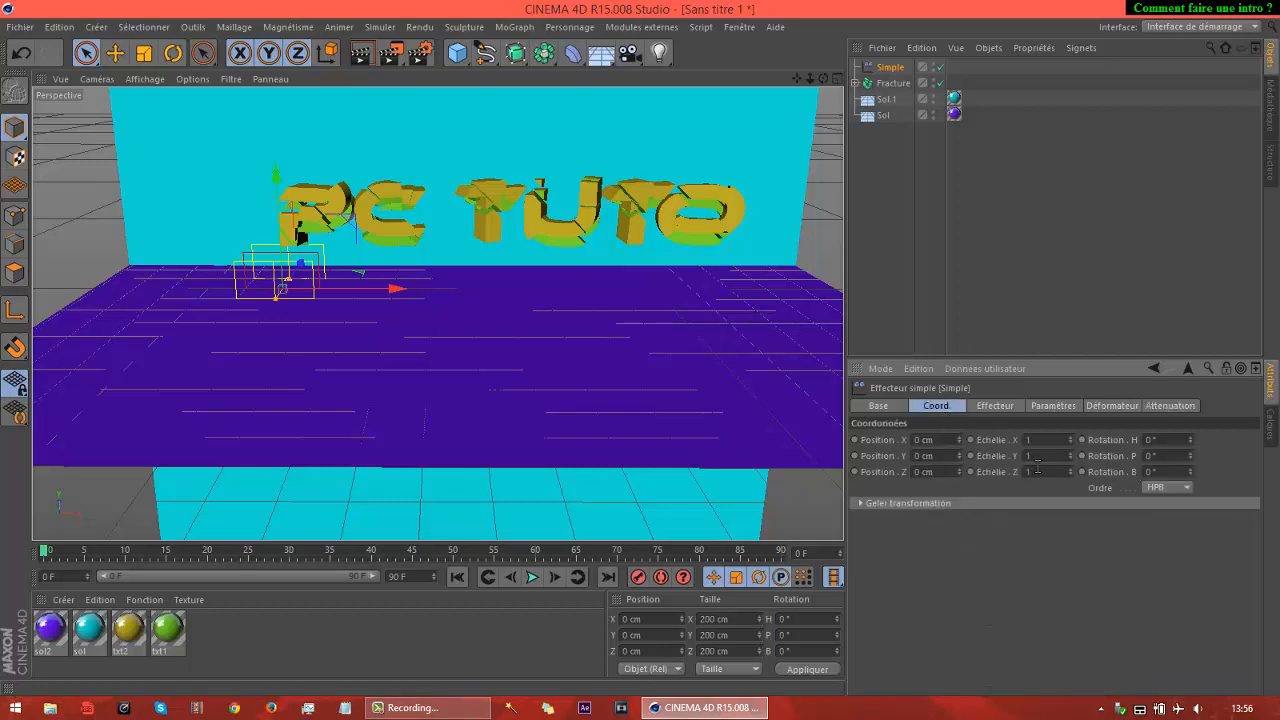
{"action": "left_click_drag", "start_coordinate": [1070, 459], "coordinate": [1070, 462]}
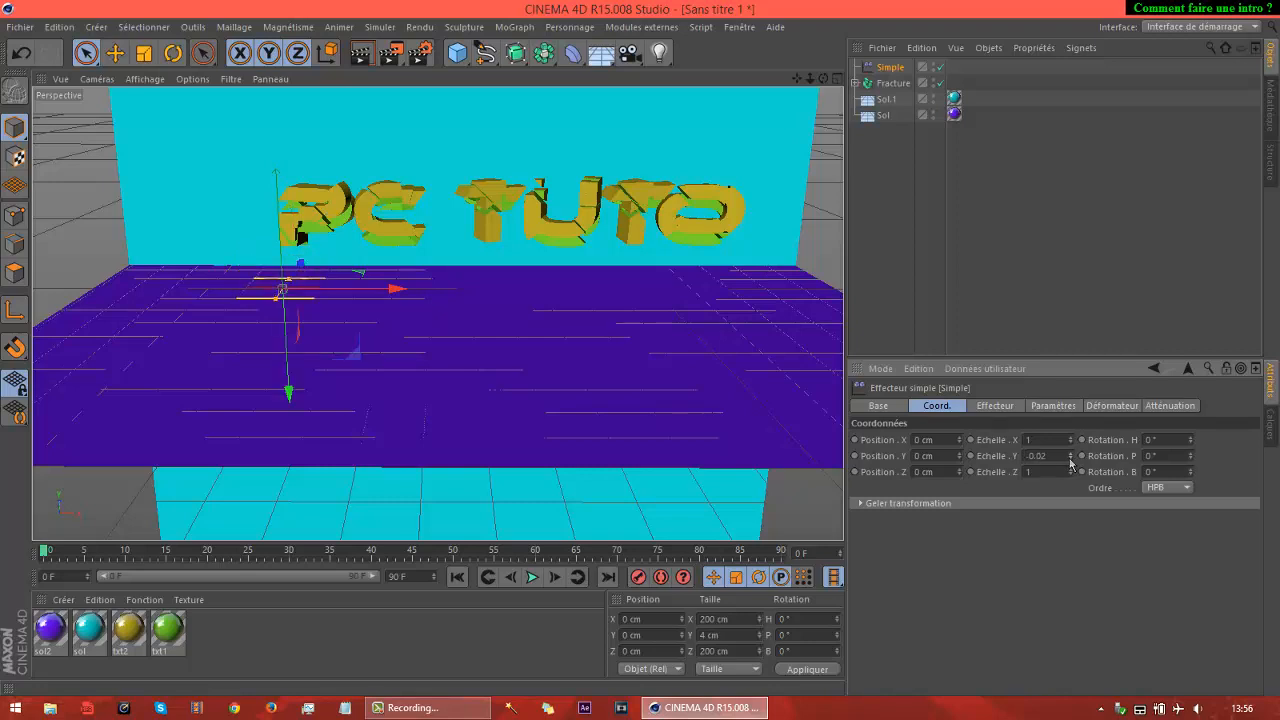
{"action": "key", "text": "ctrl+z"}
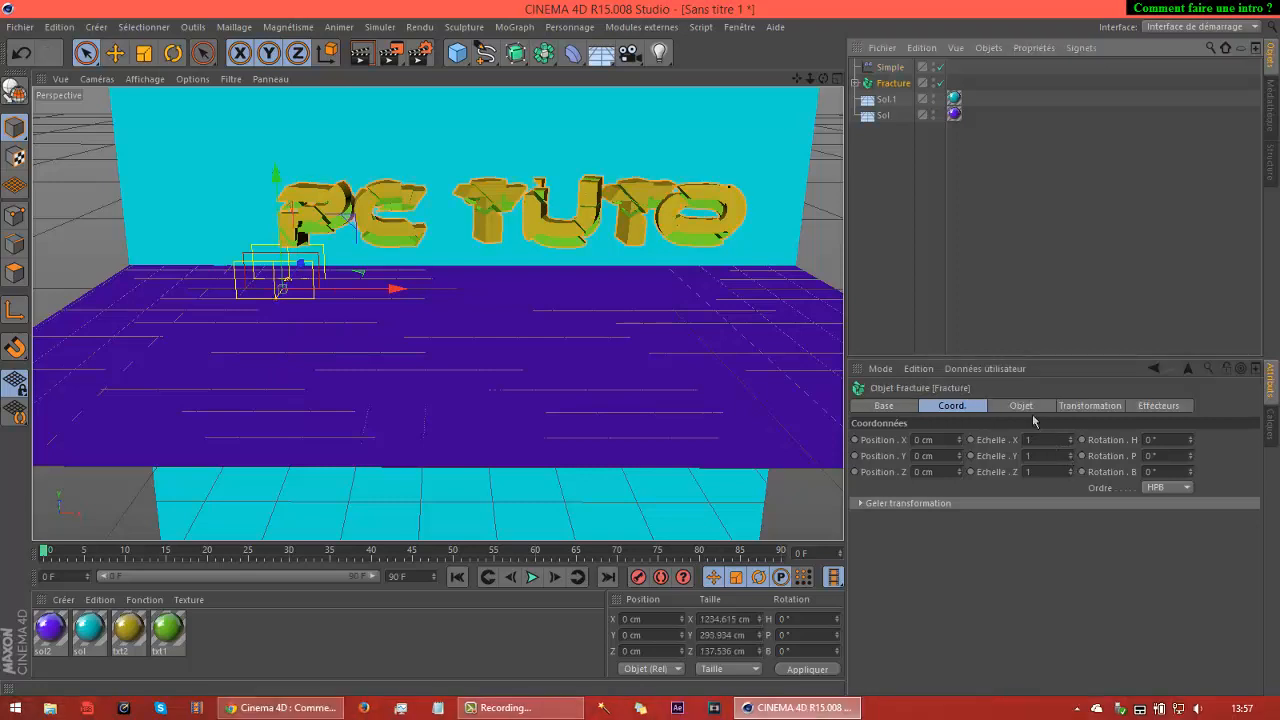
Set the Fracture object's transformation to a 9° heading and 0.7 Y scale, adjust its Z scale, and clear the selection.
{"action": "left_click", "coordinate": [1076, 418]}
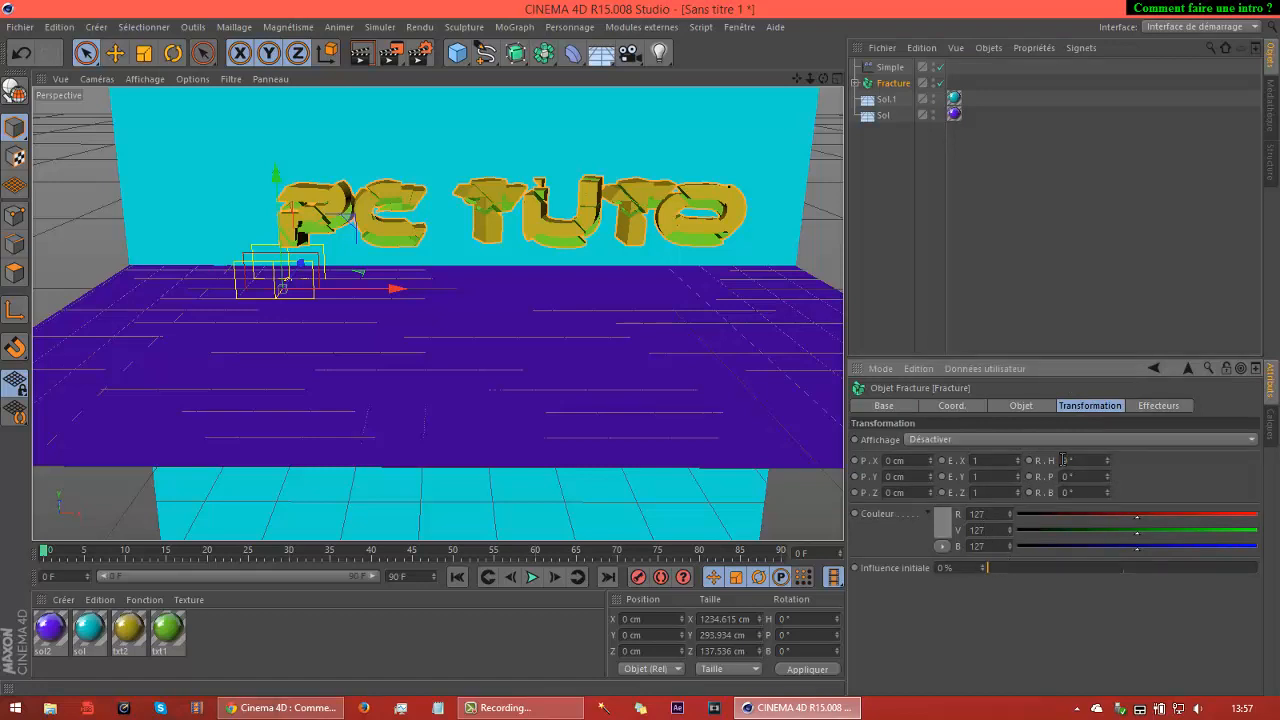
{"action": "left_click", "coordinate": [966, 172]}
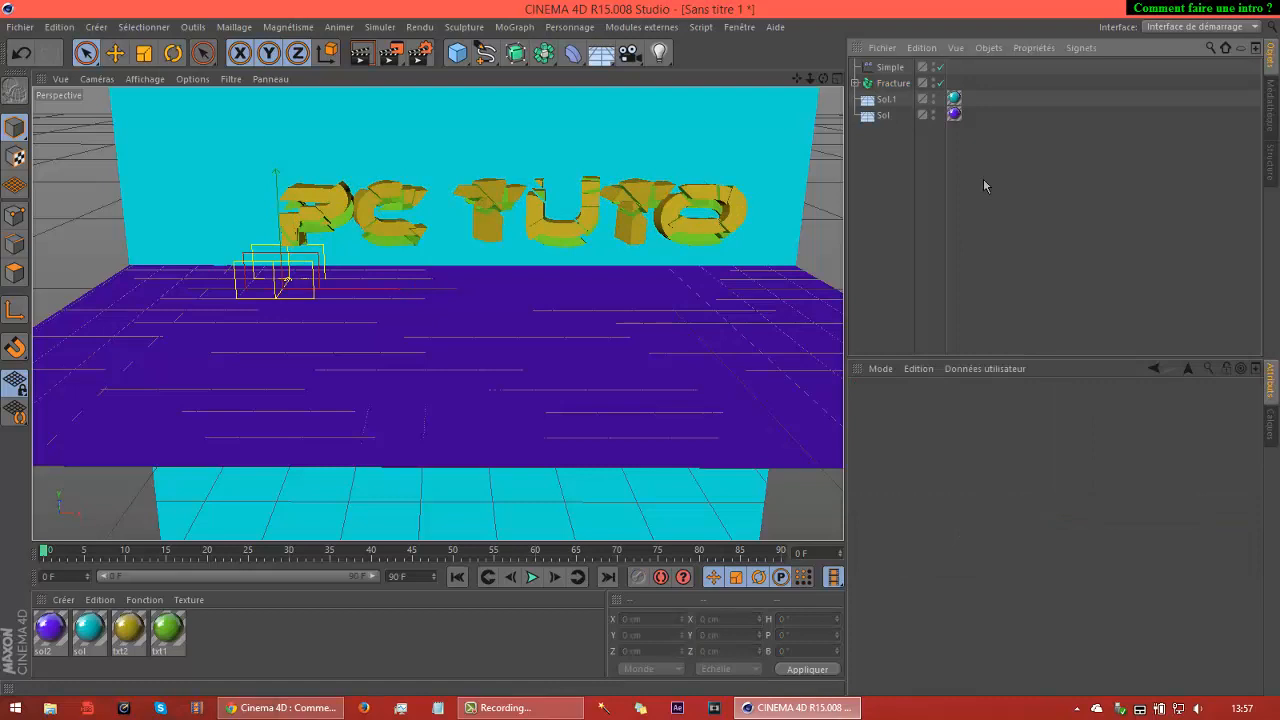
{"action": "key", "text": "ctrl+z"}
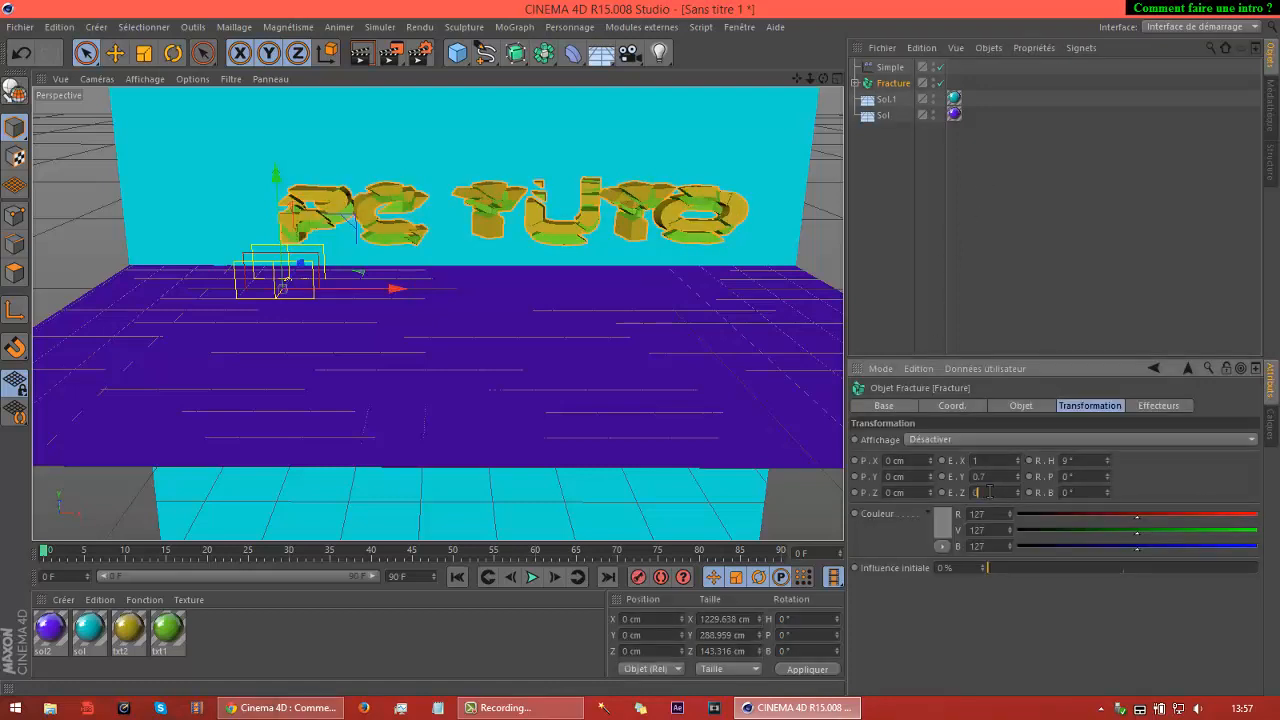
{"action": "key", "text": "Return"}
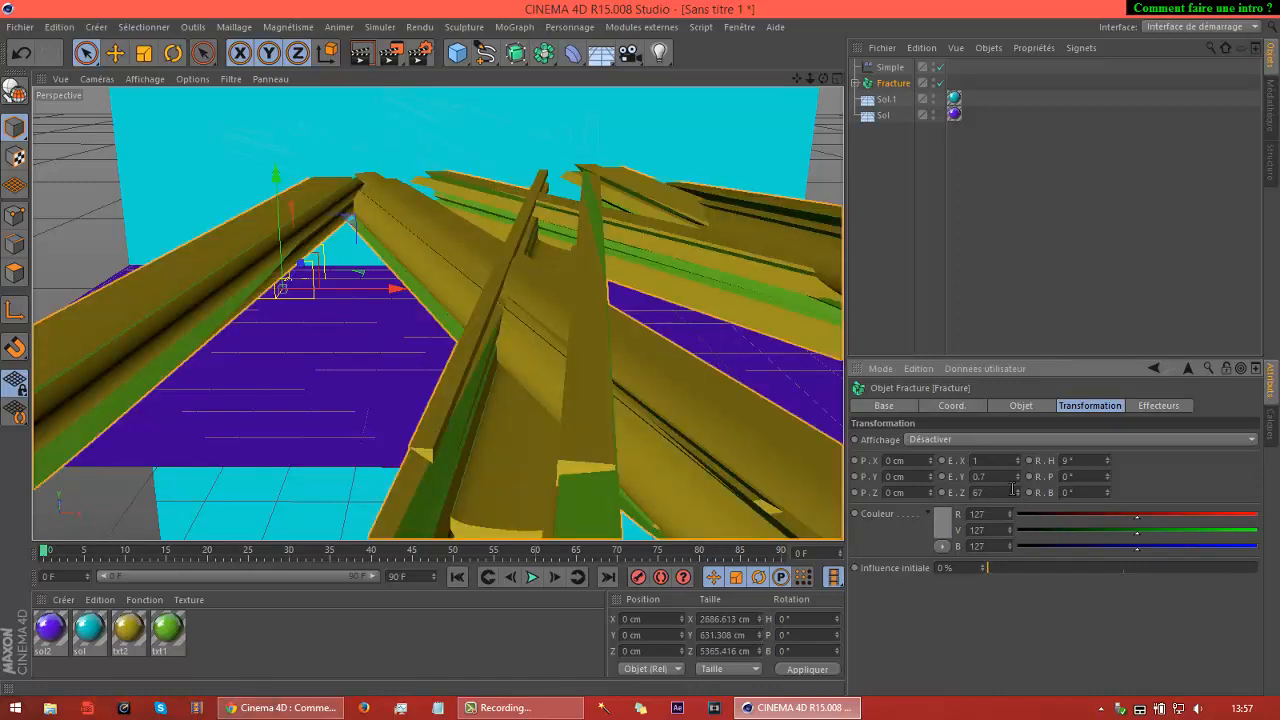
{"action": "left_click", "coordinate": [986, 491]}
{"action": "key", "text": "Return"}
{"action": "left_click", "coordinate": [1039, 272]}
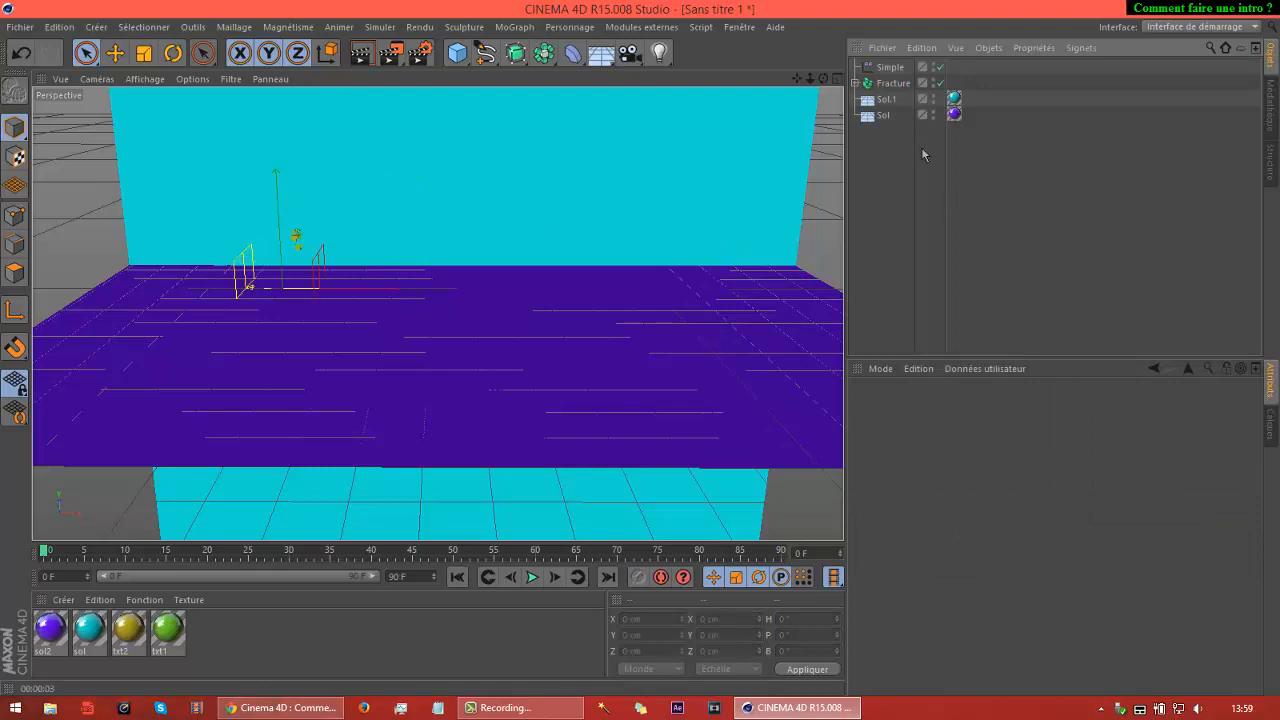
Move the Simple effector along the X axis to about -107.7 cm, beyond the start of the text.
{"action": "left_click", "coordinate": [888, 67]}
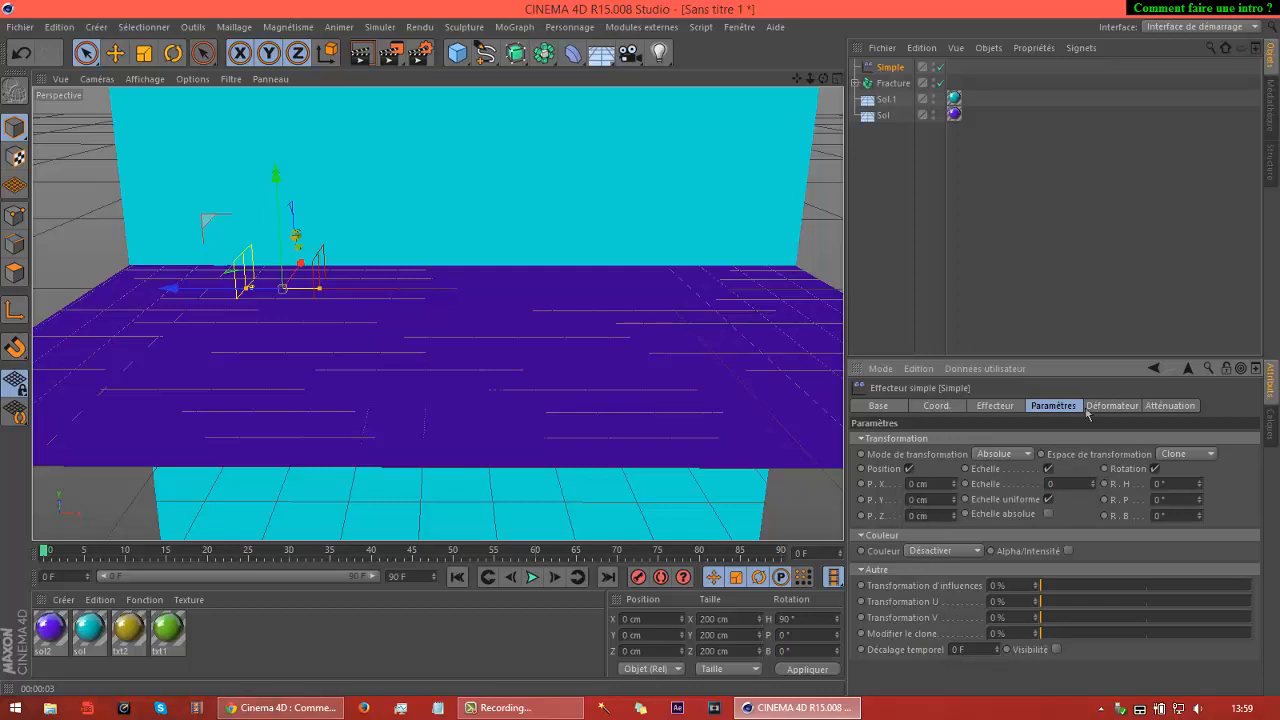
{"action": "left_click", "coordinate": [1166, 406]}
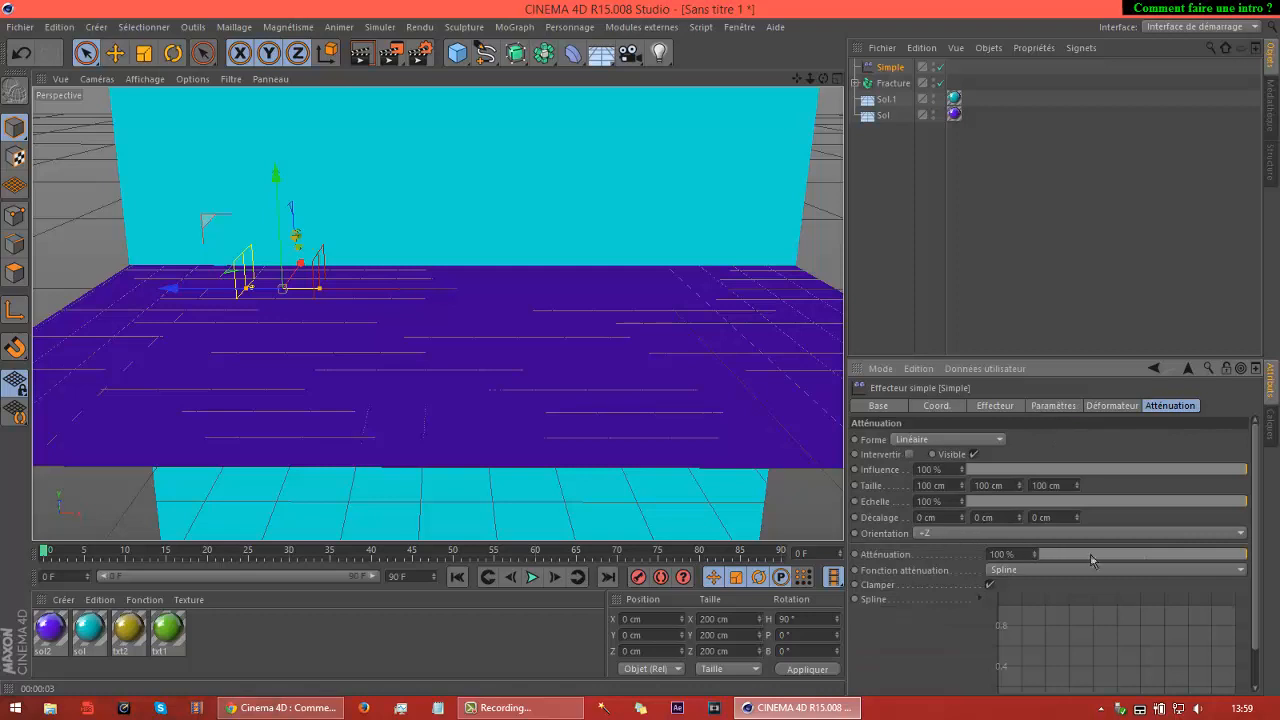
{"action": "left_click", "coordinate": [926, 407]}
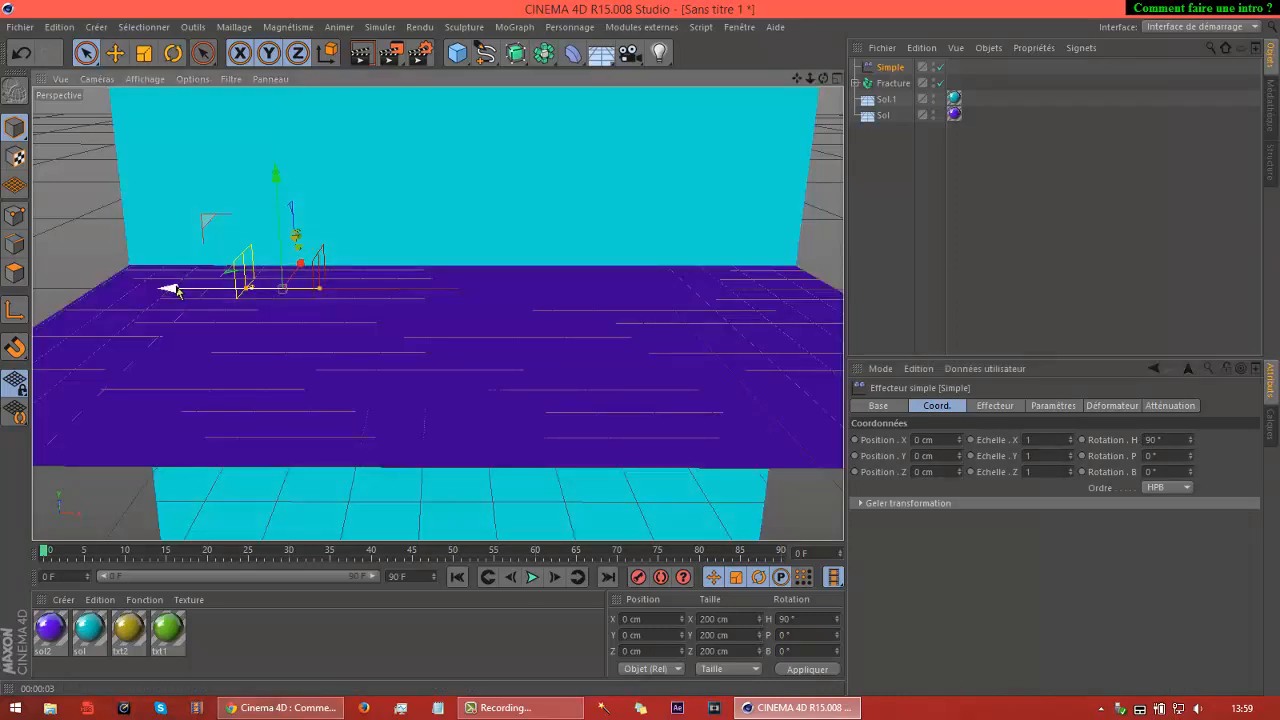
{"action": "left_click_drag", "start_coordinate": [172, 290], "coordinate": [134, 314]}
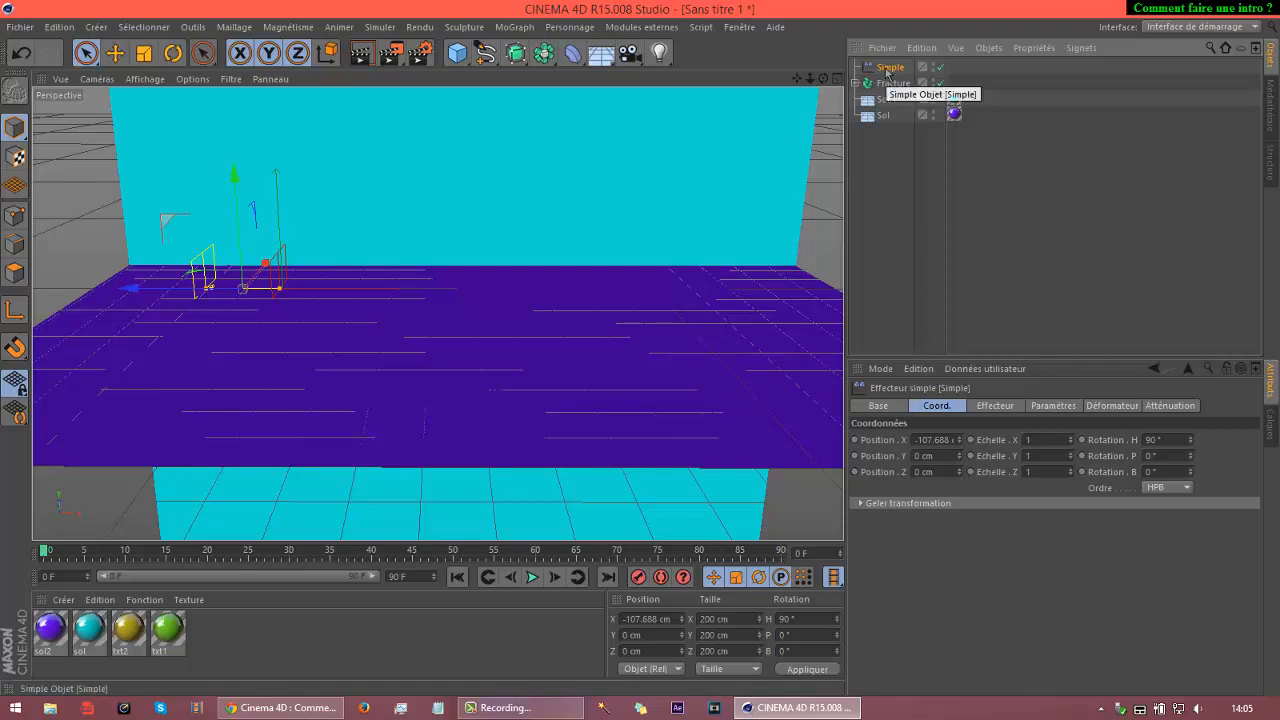
Set the Simple effector's uniform scale parameter to -4.
{"action": "left_click", "coordinate": [904, 411]}
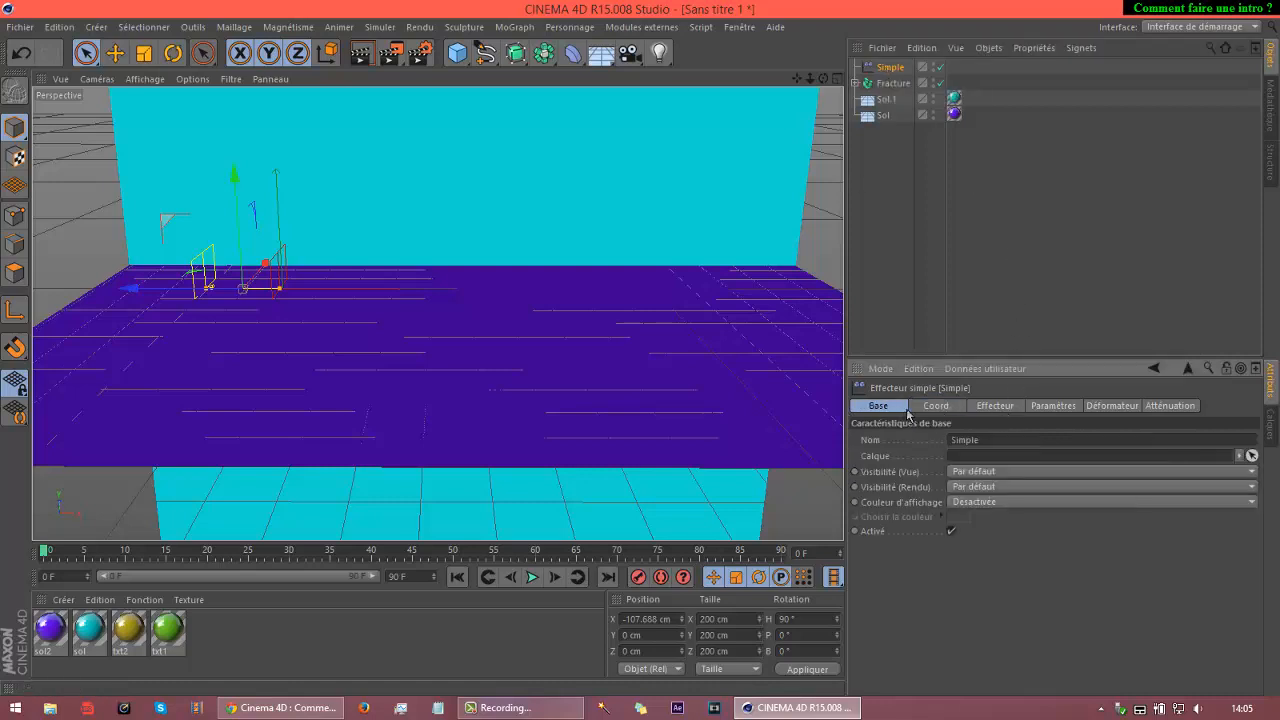
{"action": "left_click", "coordinate": [944, 410]}
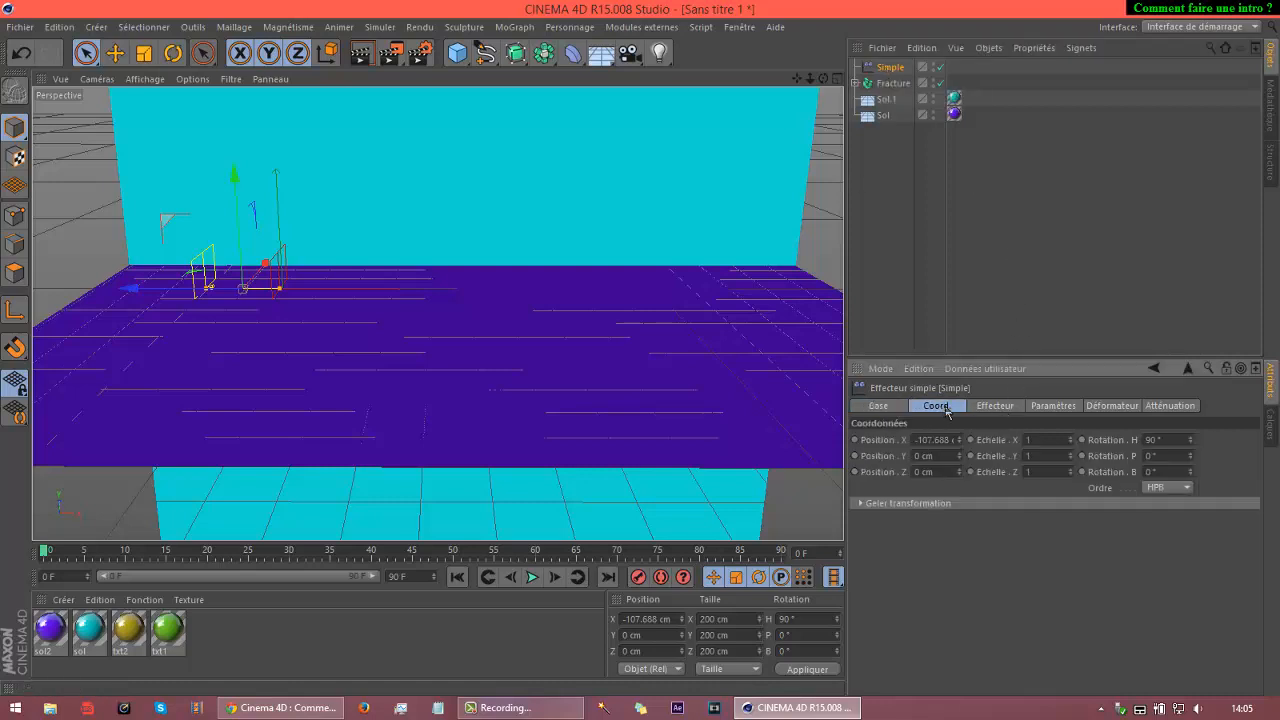
{"action": "left_click", "coordinate": [997, 407]}
{"action": "left_click", "coordinate": [1054, 407]}
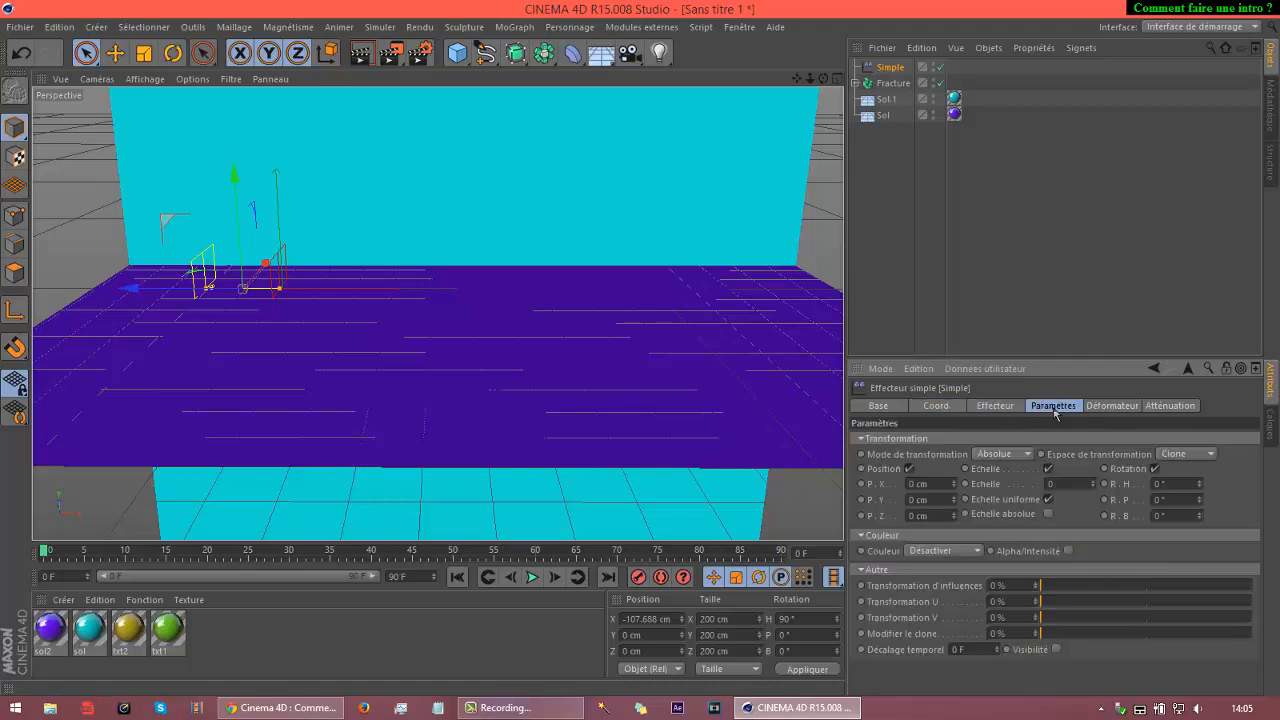
{"action": "left_click", "coordinate": [1058, 482]}
{"action": "type", "text": "-4"}
{"action": "key", "text": "Return"}
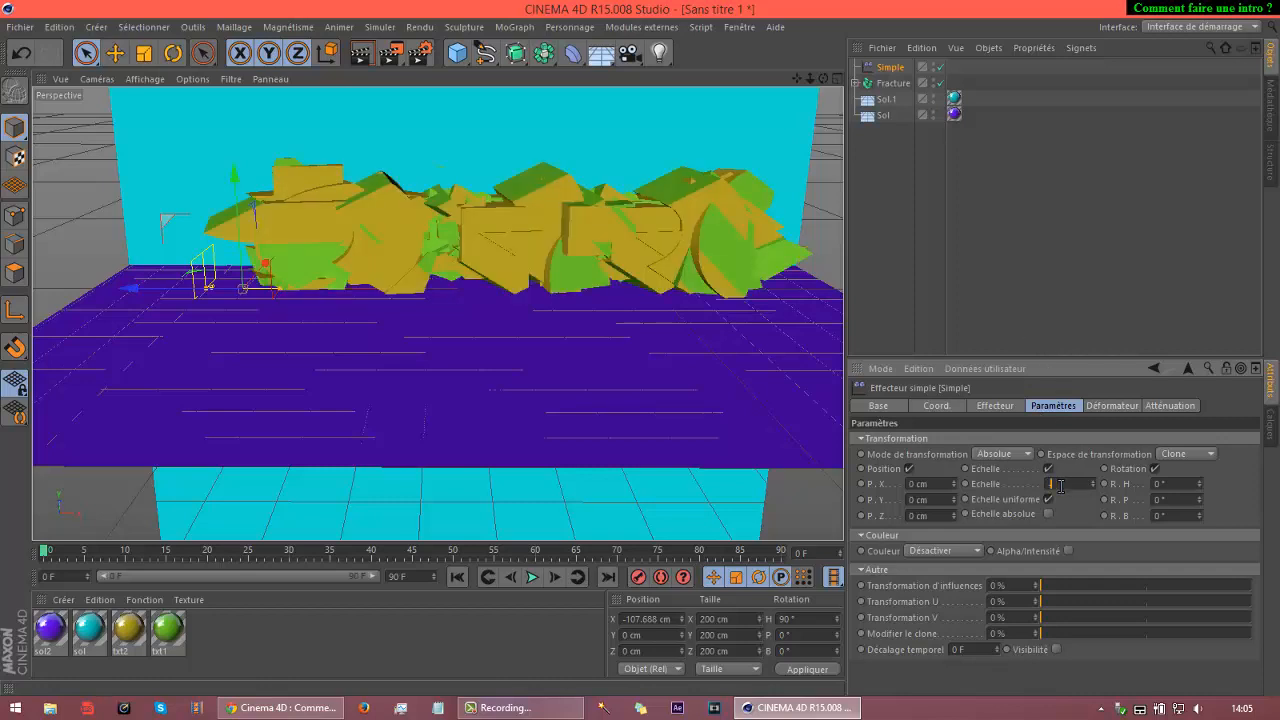
Try uniform scale values of -5 and -8 on the Simple effector, and return it to -4.
{"action": "type", "text": "5"}
{"action": "key", "text": "Return"}
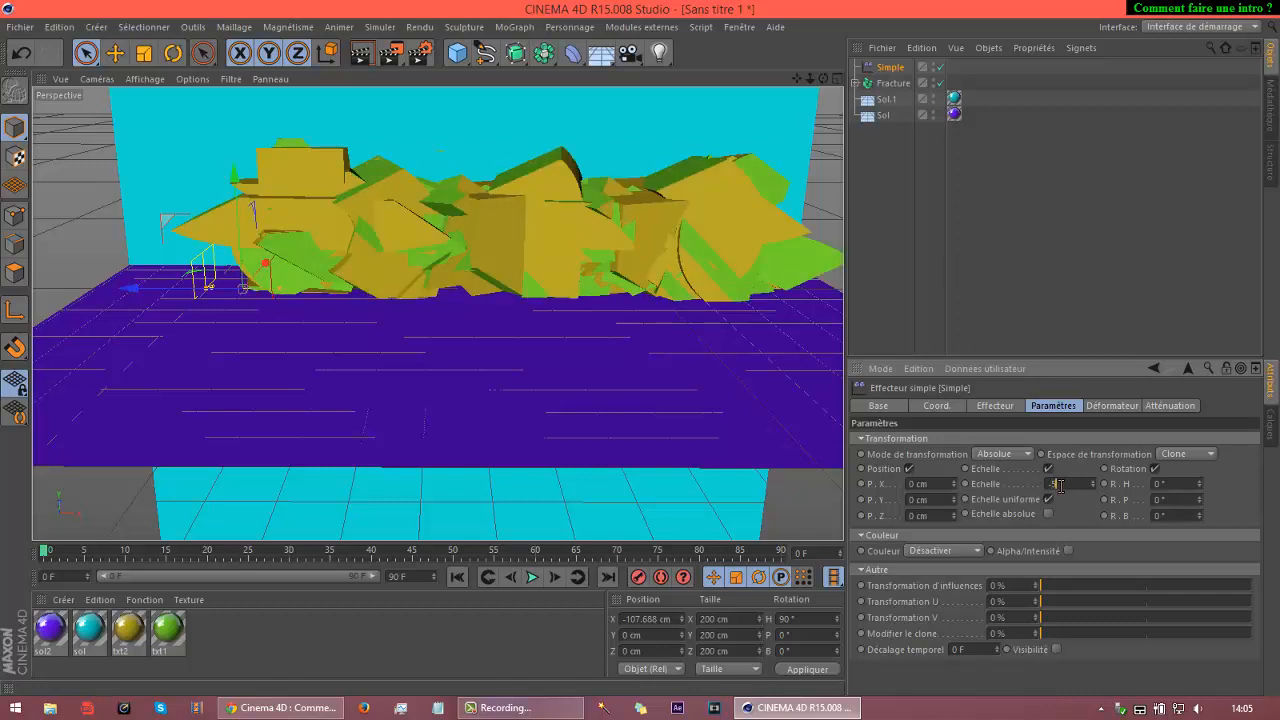
{"action": "type", "text": "8"}
{"action": "key", "text": "Return"}
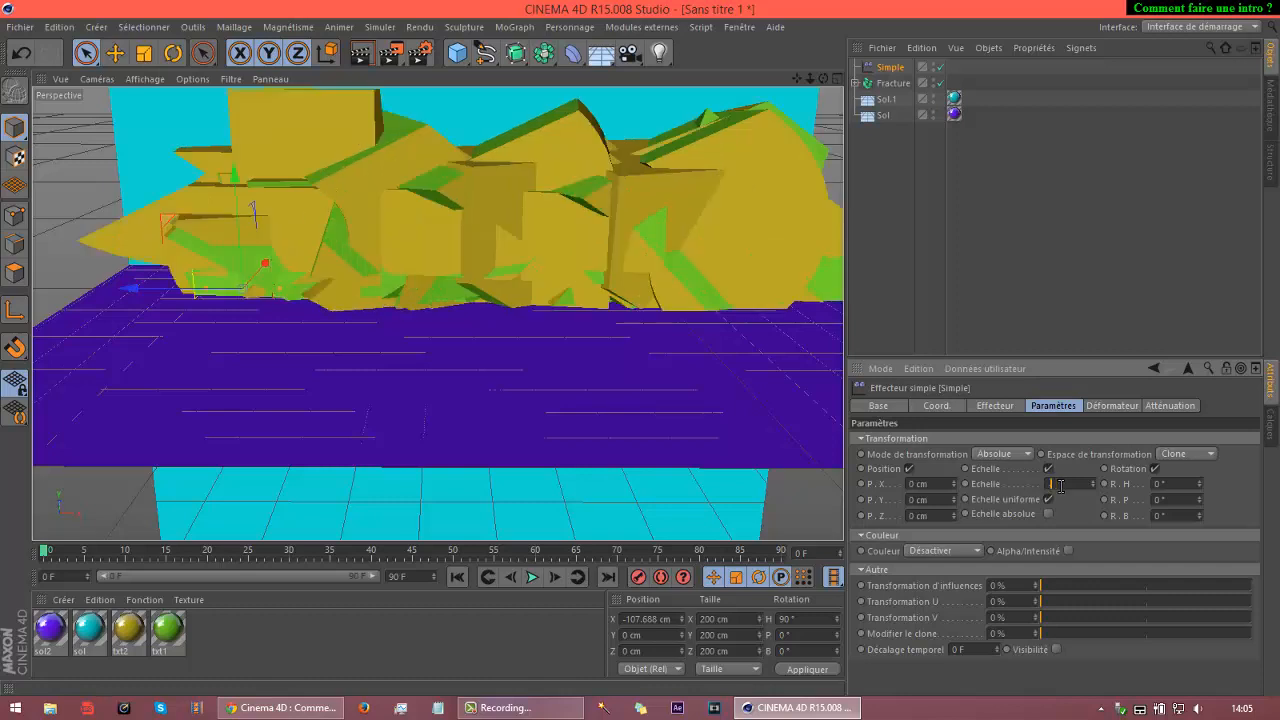
{"action": "type", "text": "4"}
{"action": "key", "text": "Return"}
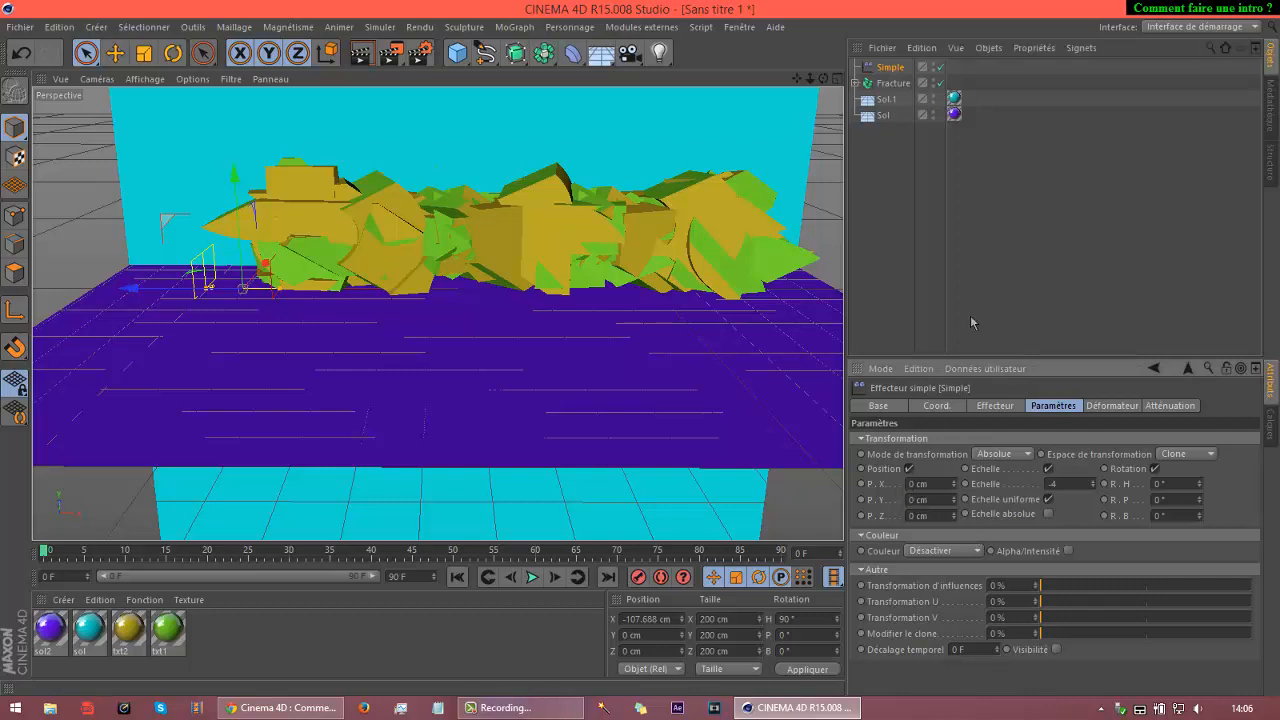
Set the Simple effector's Y position to -121 cm and its rotation to -143° heading, -213° pitch and -44° bank.
{"action": "key", "text": "BackSpace"}
{"action": "type", "text": "-121"}
{"action": "key", "text": "Return"}
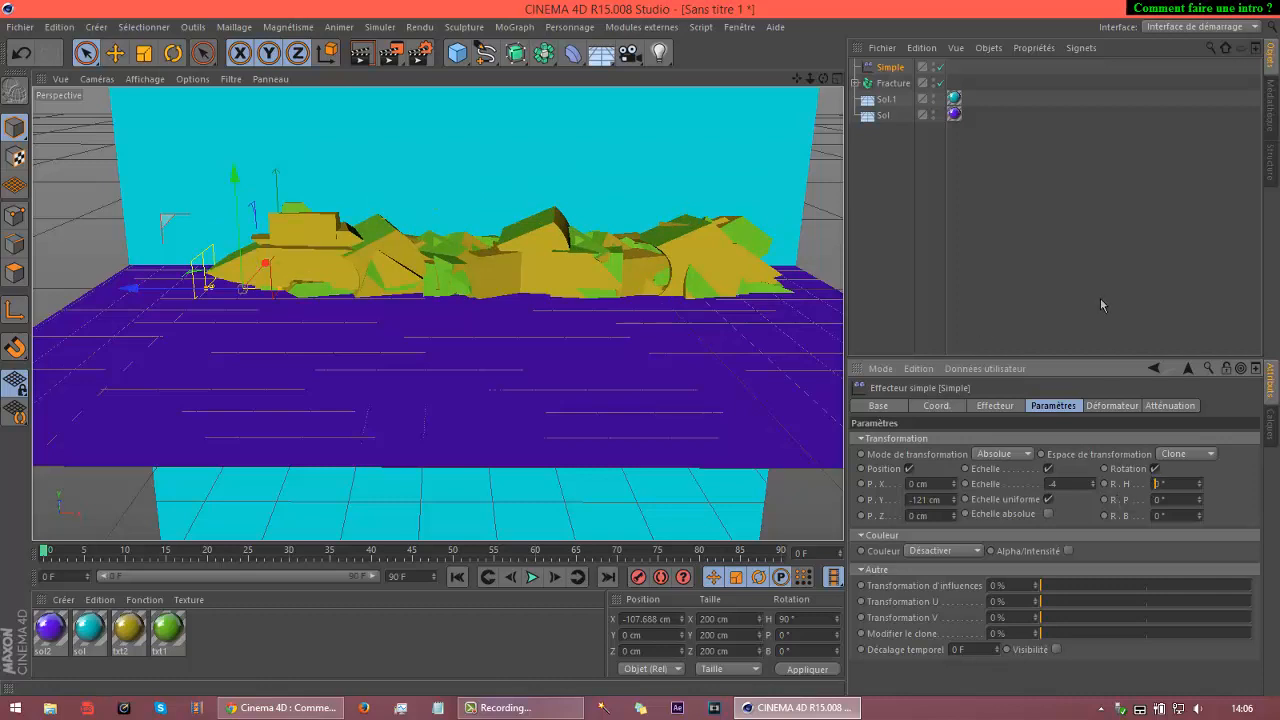
{"action": "type", "text": "-143"}
{"action": "key", "text": "Return"}
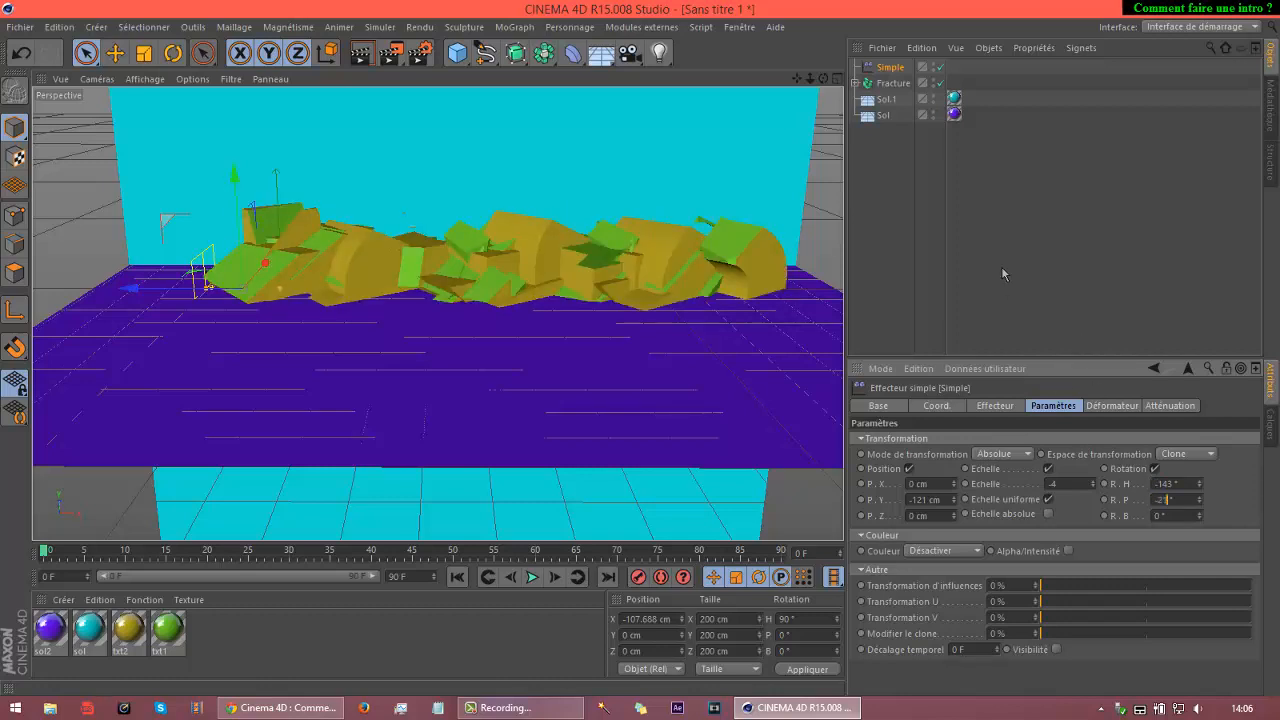
{"action": "type", "text": "13"}
{"action": "key", "text": "Return"}
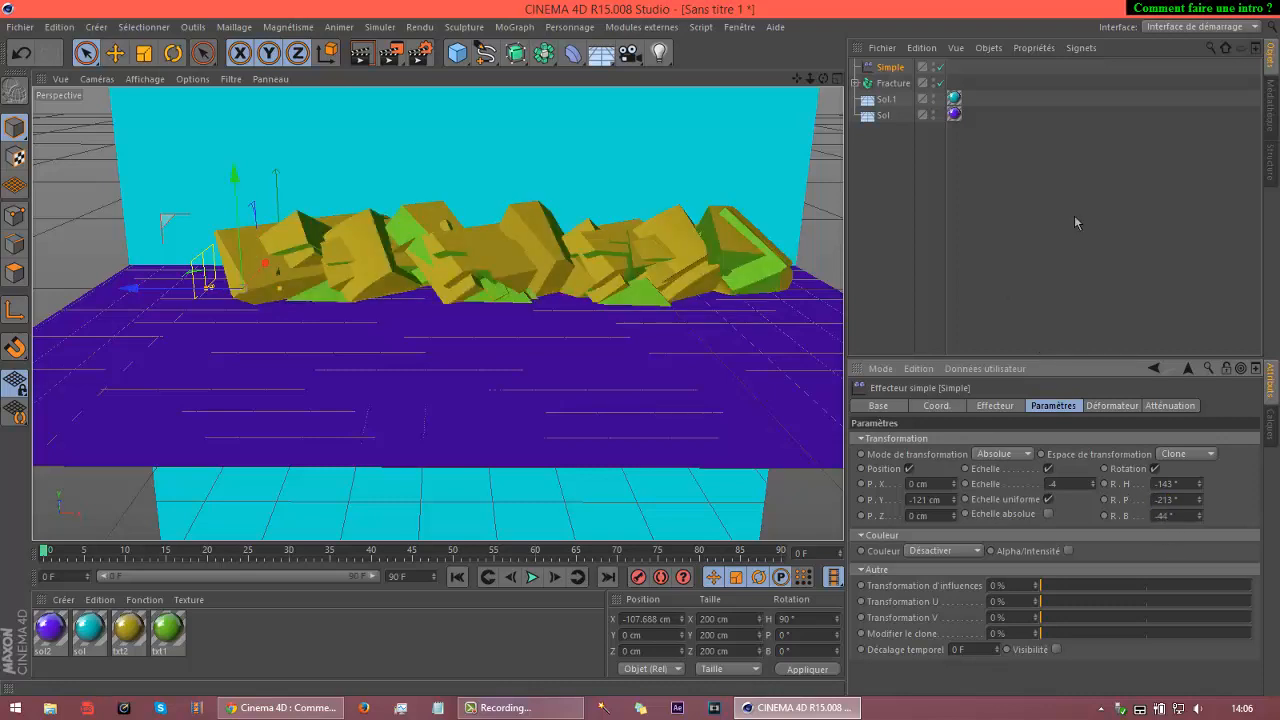
Clear the selection and render a preview of the shattered text in the perspective view.
{"action": "left_click", "coordinate": [971, 277]}
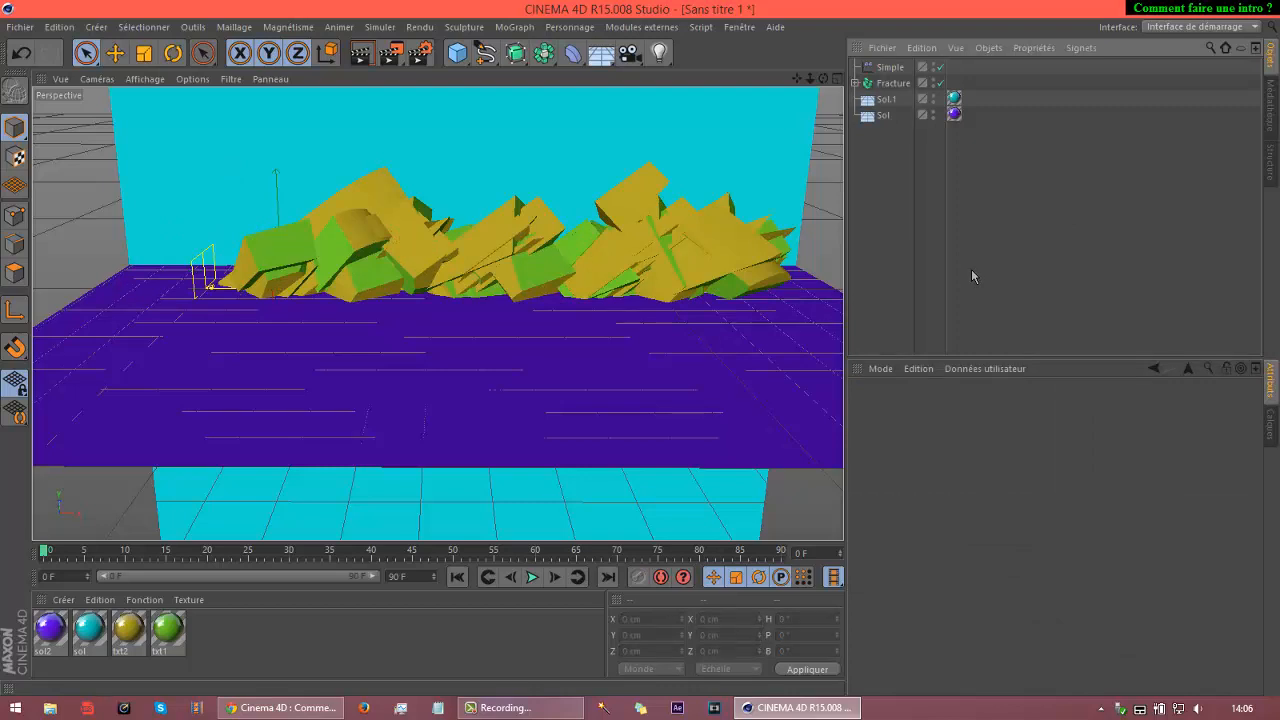
{"action": "key", "text": "ctrl+r"}
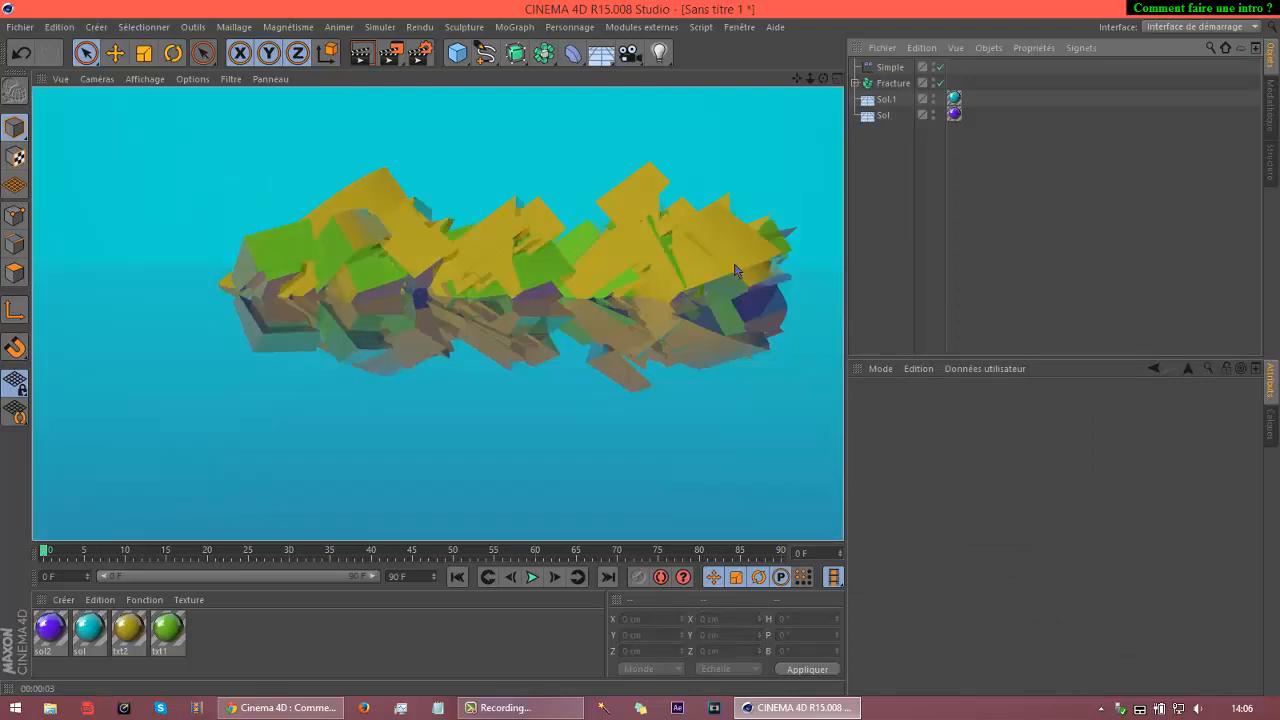
{"action": "left_click", "coordinate": [660, 240]}
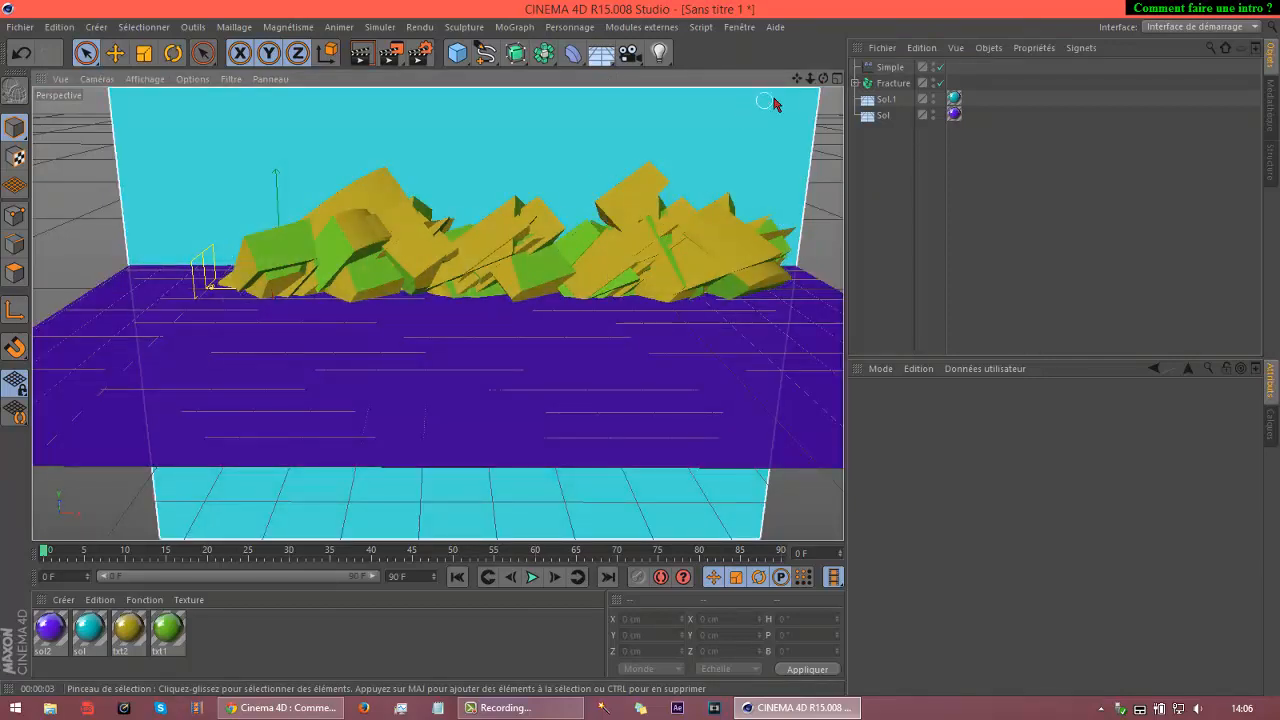
{"action": "left_click_drag", "start_coordinate": [797, 79], "coordinate": [640, 353]}
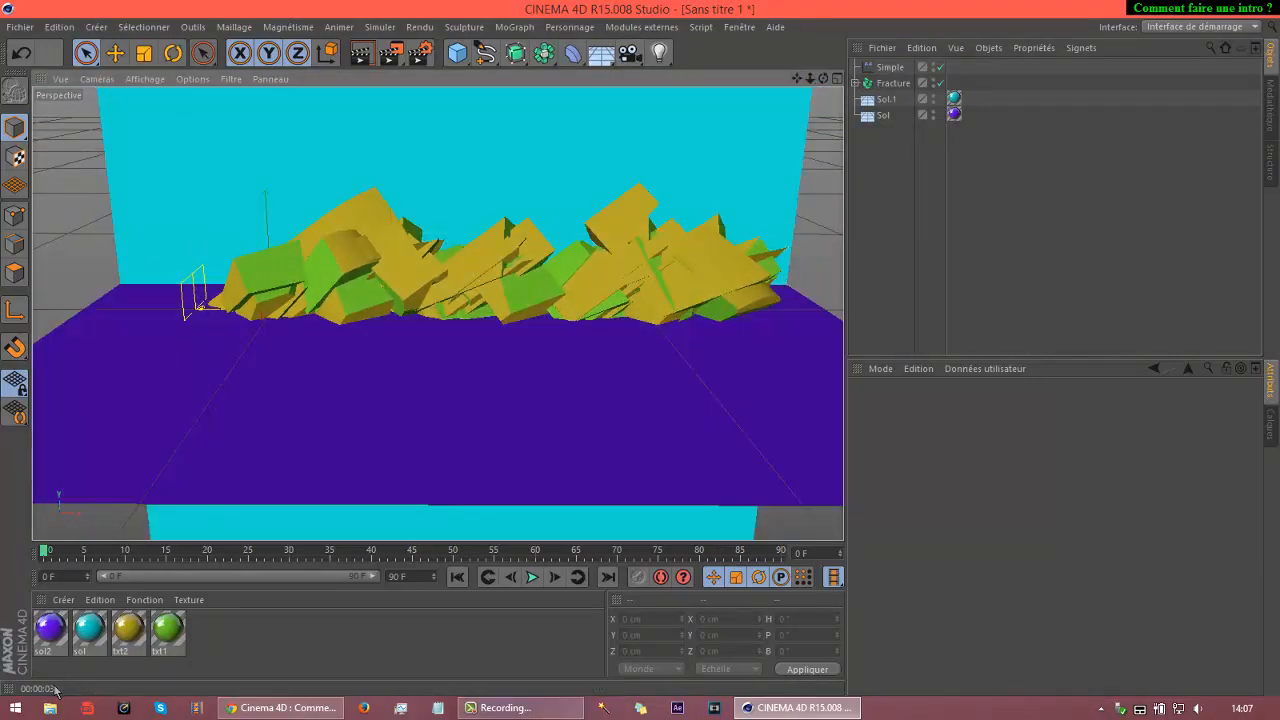
Switch to File Explorer, play Intro test 2.mp4 from the Pour montage folder in VLC as a reference, and close both windows.
{"action": "left_click", "coordinate": [49, 708]}
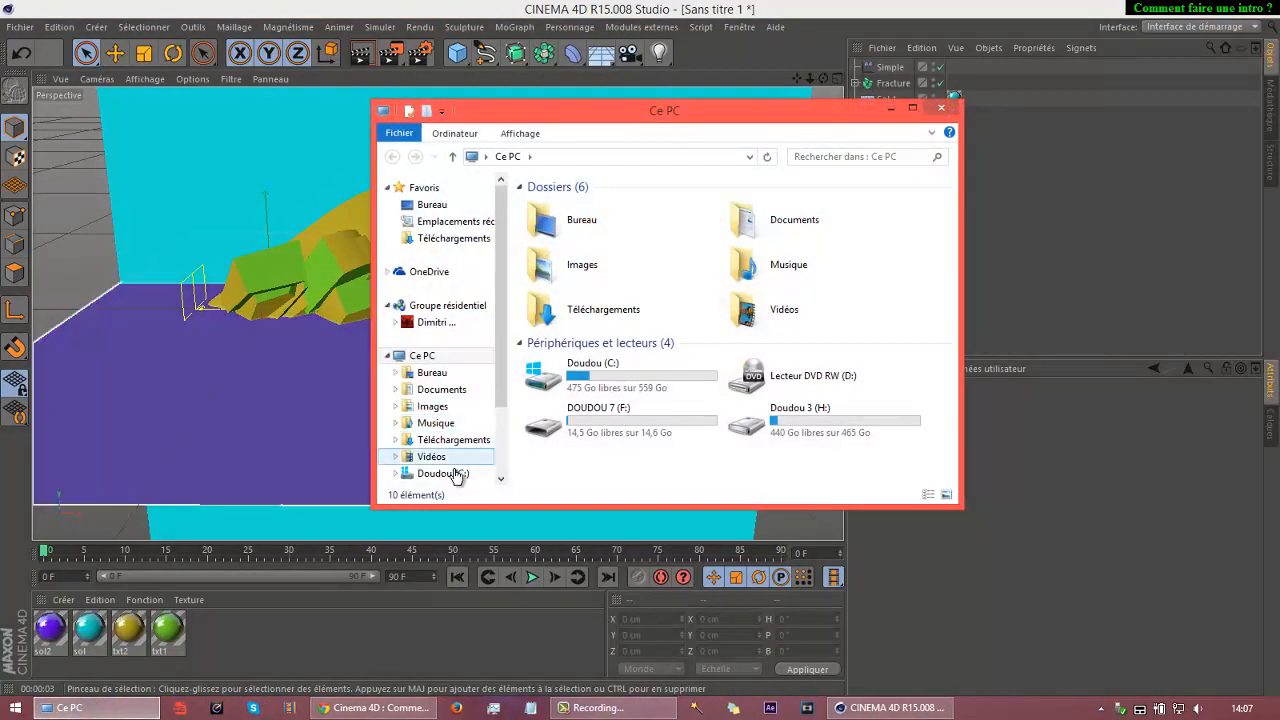
{"action": "scroll", "coordinate": [497, 368], "scroll_direction": "down", "scroll_amount": 2}
{"action": "scroll", "coordinate": [480, 400], "scroll_direction": "up", "scroll_amount": 1}
{"action": "left_click", "coordinate": [446, 432]}
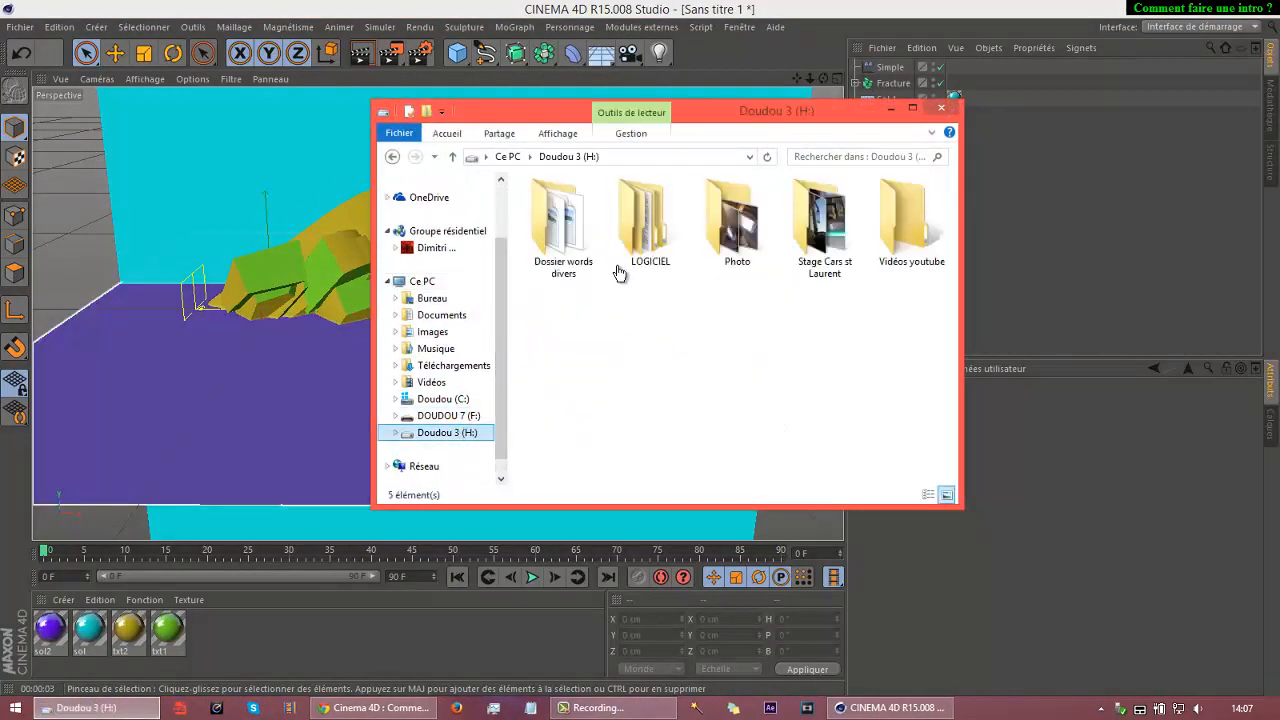
{"action": "double_click", "coordinate": [908, 220]}
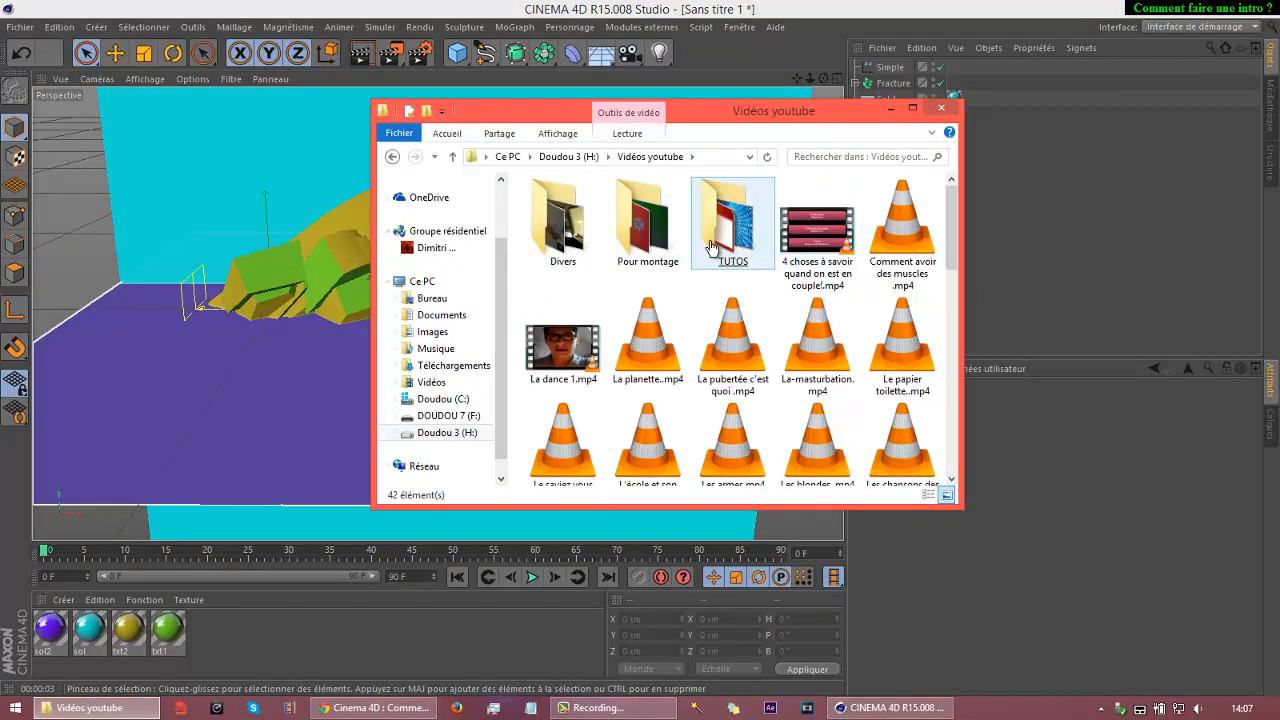
{"action": "double_click", "coordinate": [737, 218]}
{"action": "left_click", "coordinate": [737, 210]}
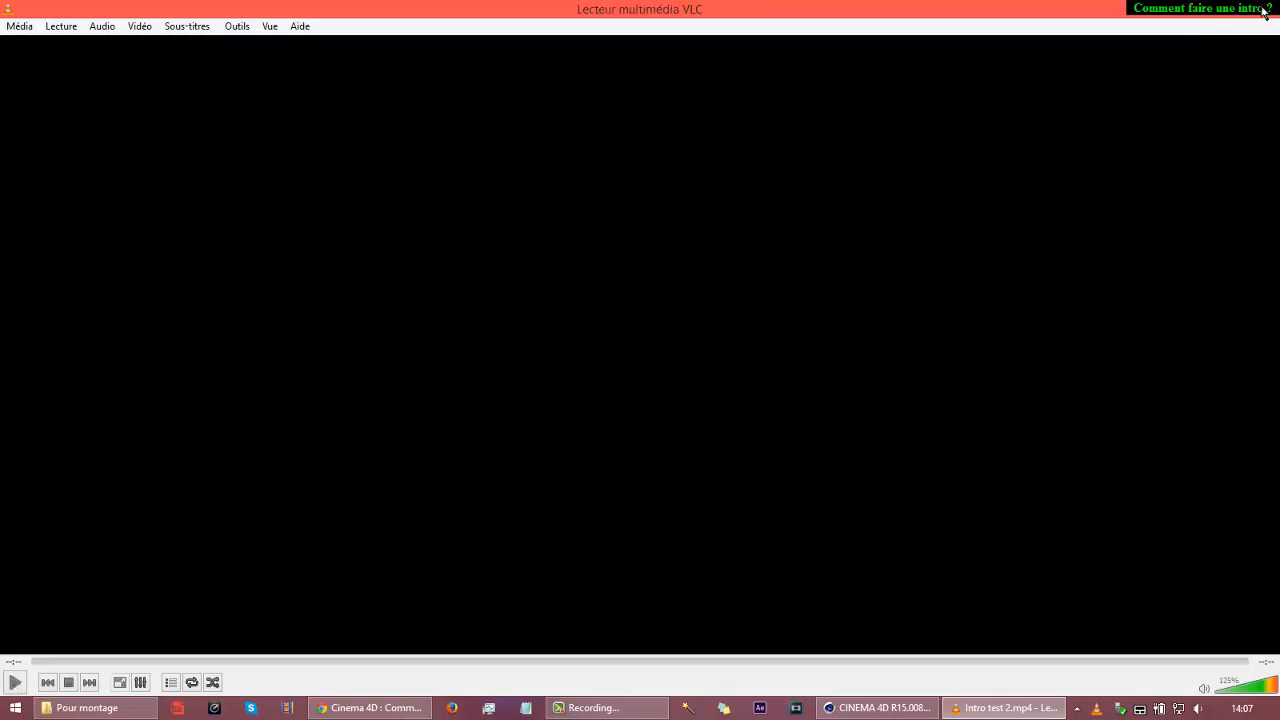
{"action": "left_click", "coordinate": [1265, 12]}
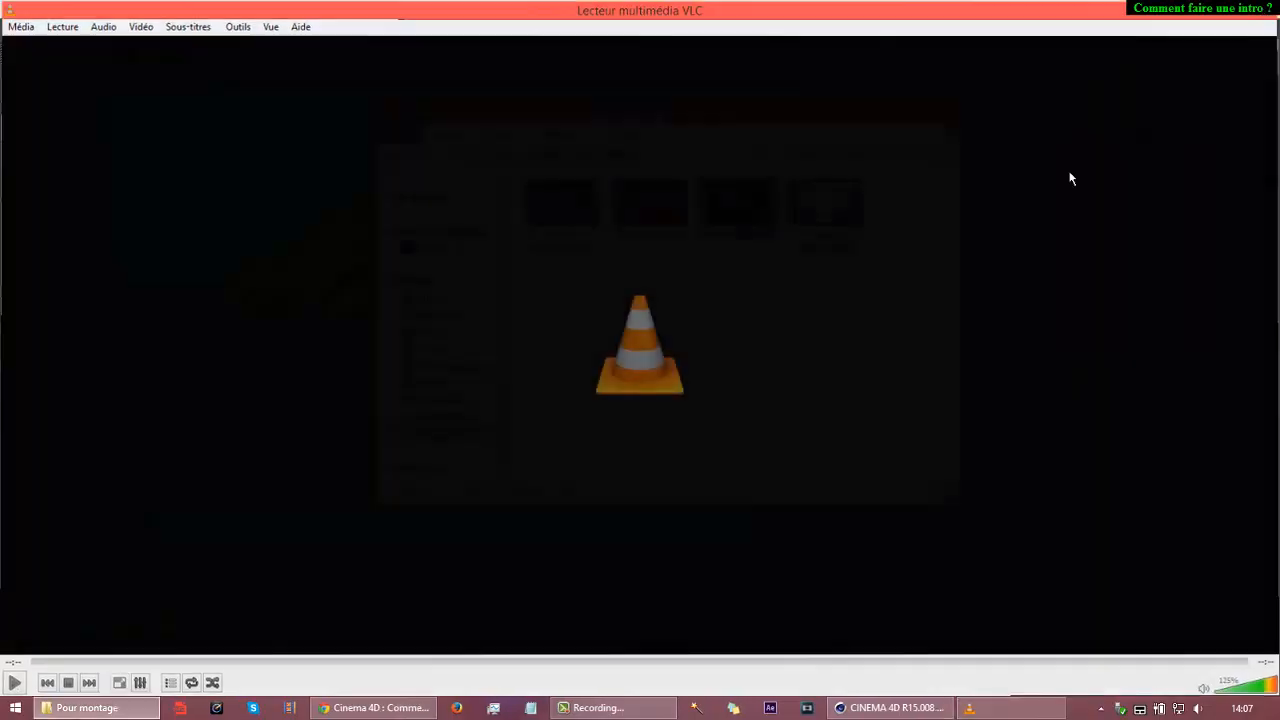
{"action": "left_click", "coordinate": [945, 107]}
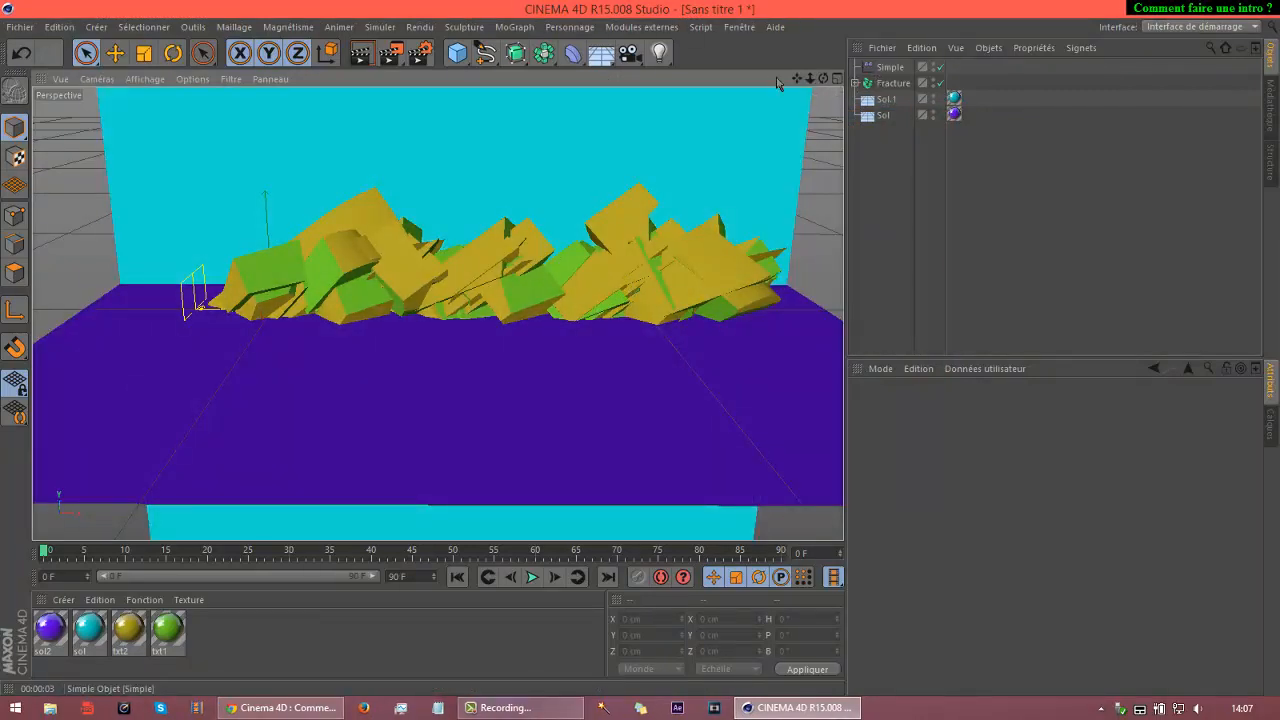
Add a camera to view the scene through and extend the animation timeline to its full 250 frames.
{"action": "left_click", "coordinate": [625, 60]}
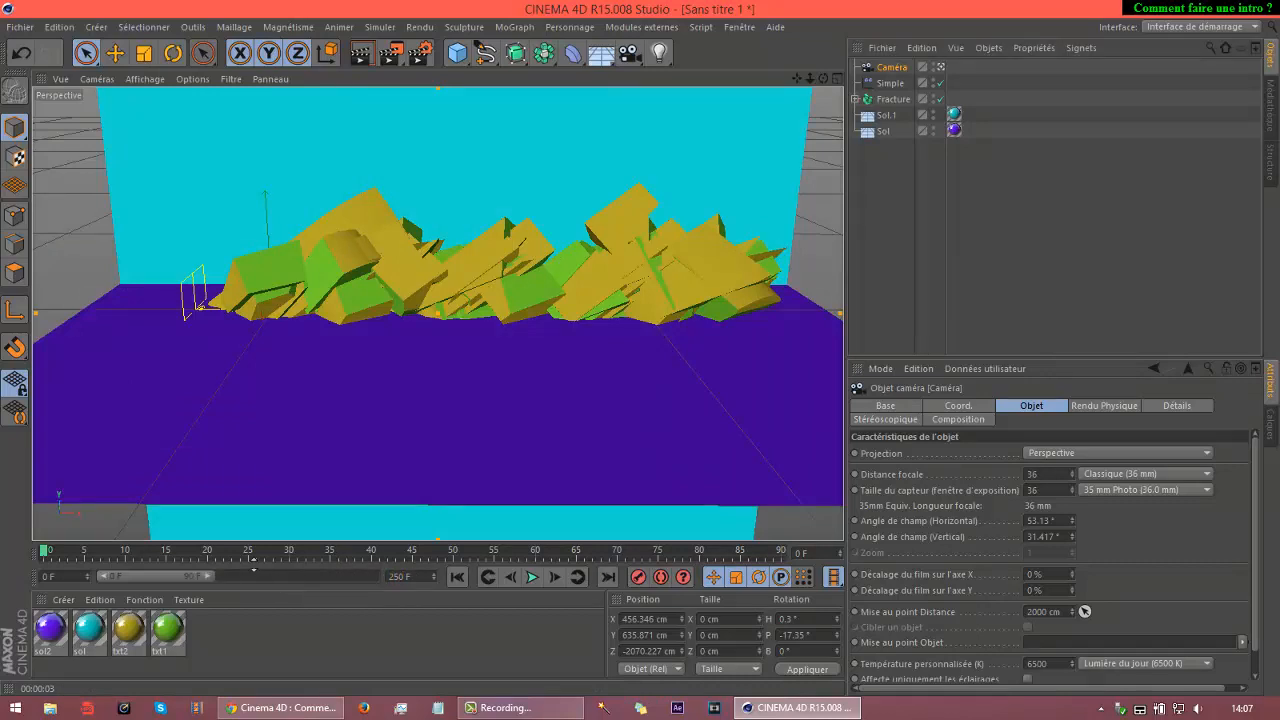
{"action": "left_click_drag", "start_coordinate": [265, 581], "coordinate": [443, 587]}
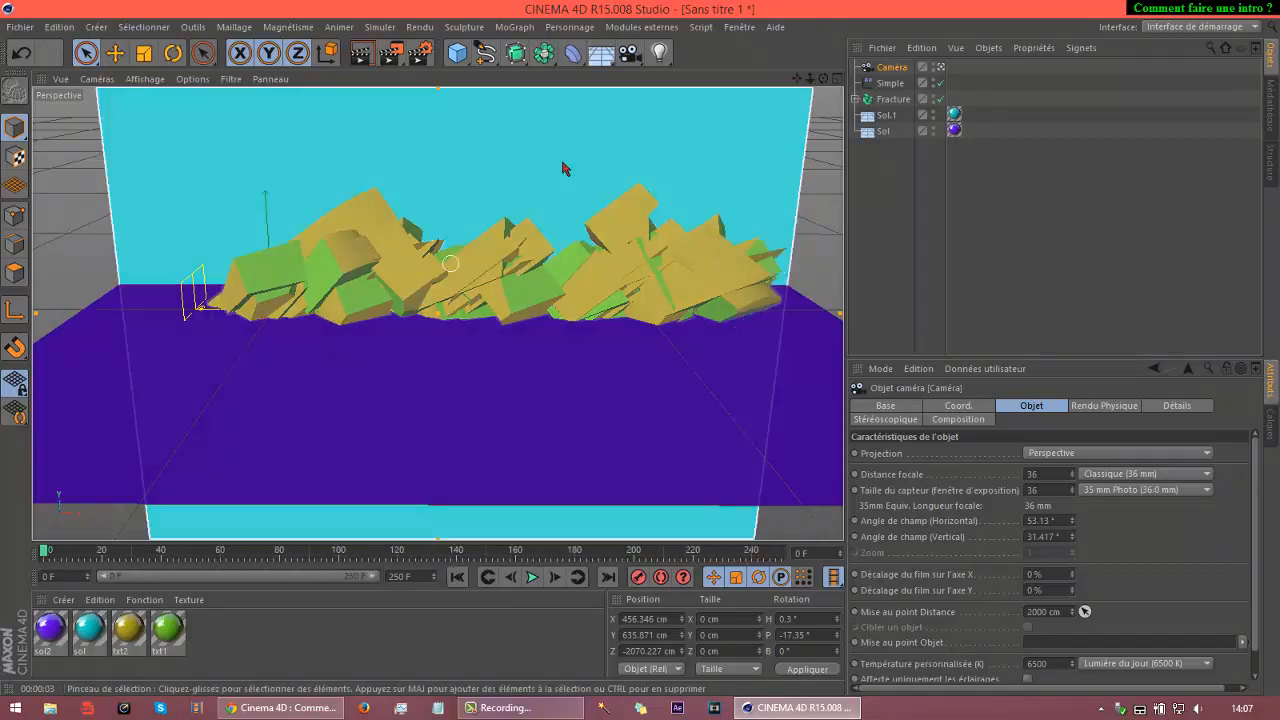
Frame the text from its starting side at about X -709, Y 639, Z -1386 cm and record the camera's keyframe at frame 0.
{"action": "mouse_move", "coordinate": [797, 79]}
{"action": "left_mouse_down"}
{"action": "mouse_move", "coordinate": [640, 357]}
{"action": "mouse_move", "coordinate": [787, 85]}
{"action": "left_mouse_up"}
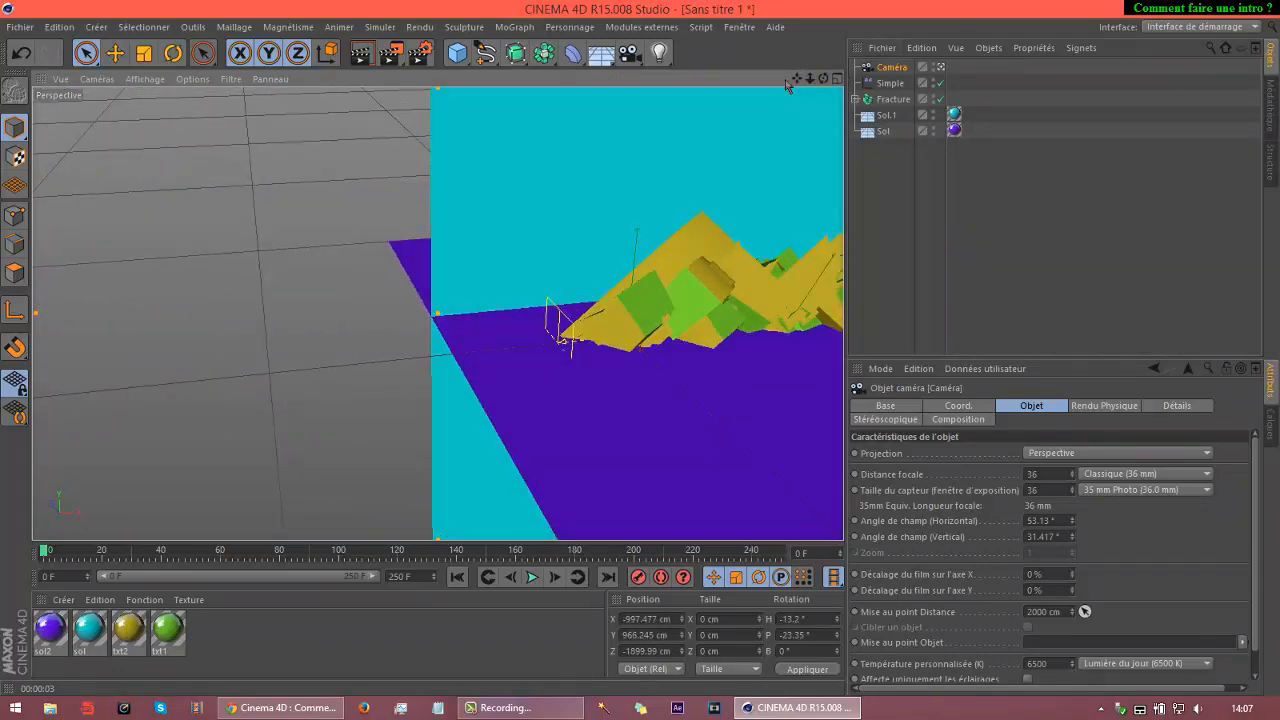
{"action": "left_click_drag", "start_coordinate": [640, 349], "coordinate": [642, 351]}
{"action": "left_click_drag", "start_coordinate": [823, 80], "coordinate": [645, 346]}
{"action": "scroll", "coordinate": [568, 268], "scroll_direction": "up", "scroll_amount": 1}
{"action": "scroll", "coordinate": [566, 275], "scroll_direction": "down", "scroll_amount": 2}
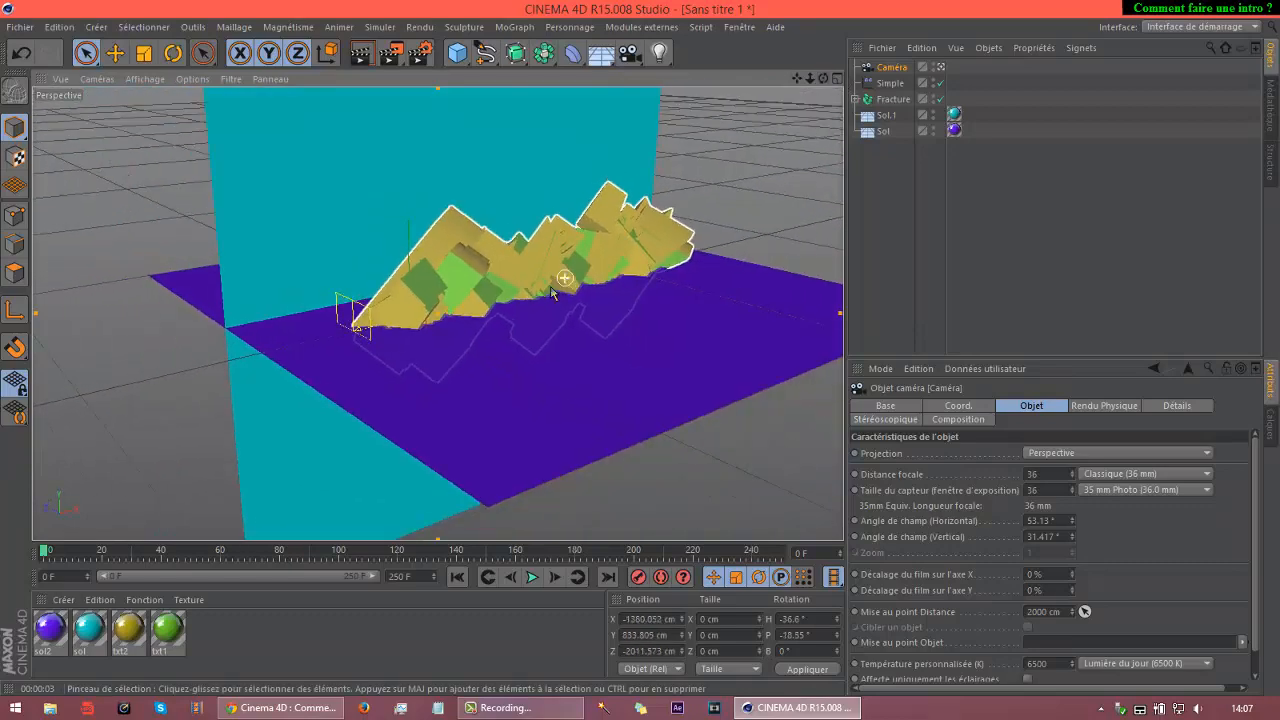
{"action": "scroll", "coordinate": [560, 396], "scroll_direction": "up", "scroll_amount": 2}
{"action": "scroll", "coordinate": [557, 364], "scroll_direction": "up", "scroll_amount": 2}
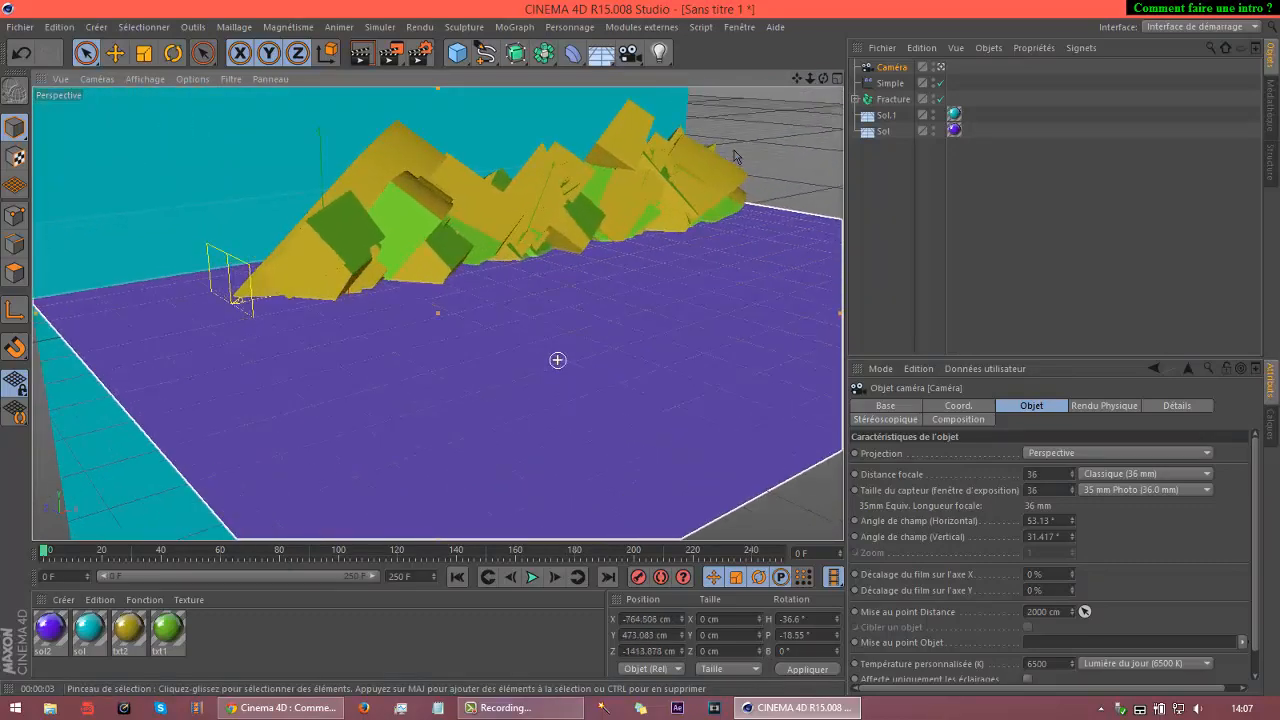
{"action": "left_click_drag", "start_coordinate": [793, 82], "coordinate": [643, 364]}
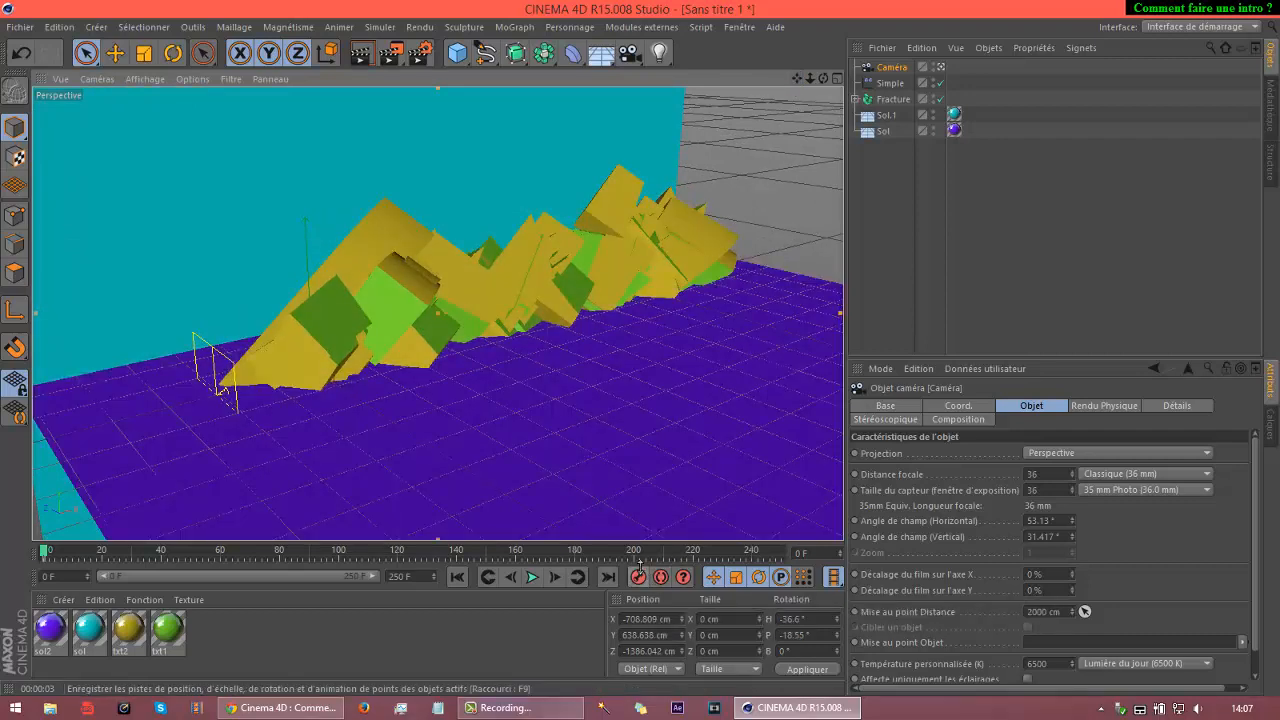
At frame 200, swing the camera to the text's far side at about X 1495, Y 957, Z -2060 cm and record its keyframe.
{"action": "left_click", "coordinate": [634, 553]}
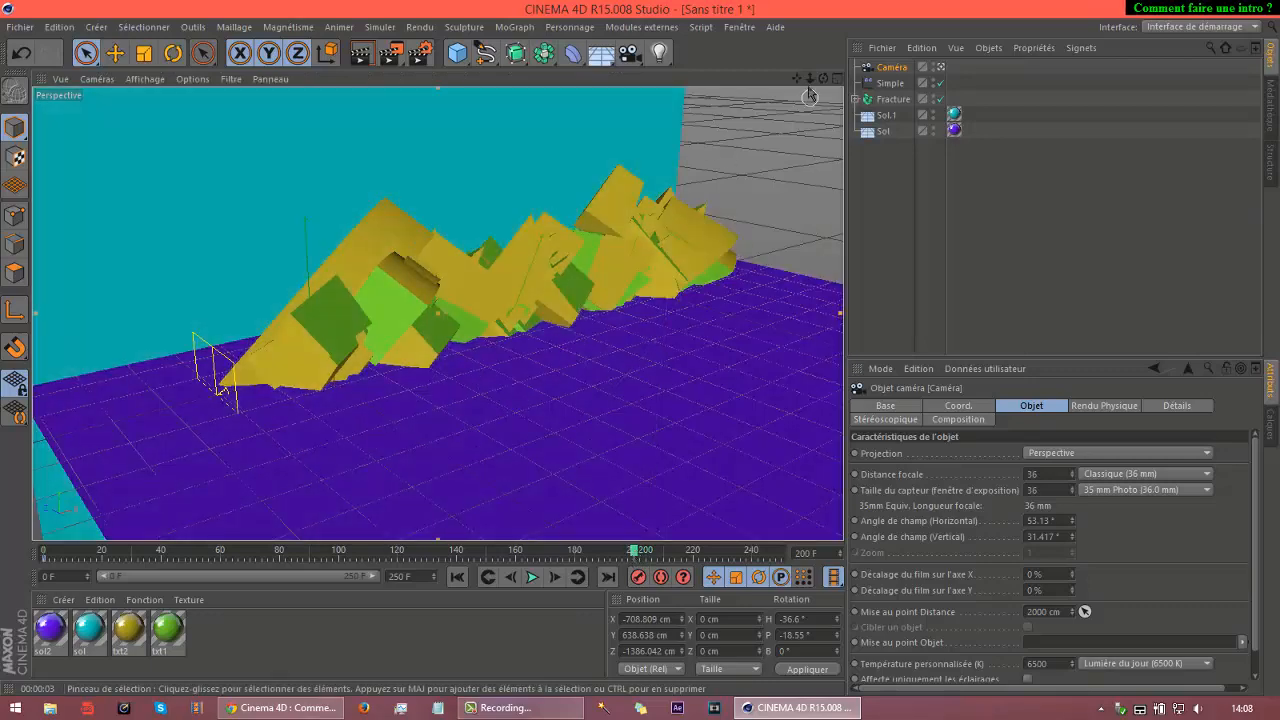
{"action": "left_click_drag", "start_coordinate": [797, 79], "coordinate": [640, 357]}
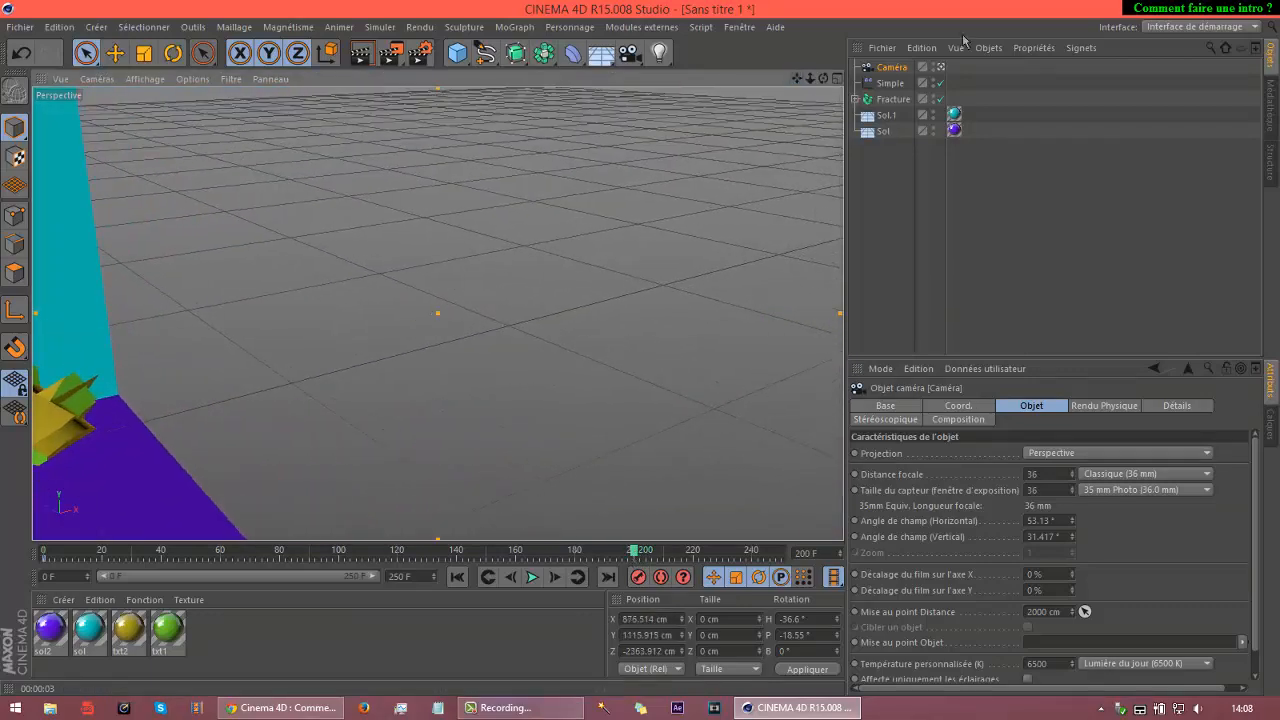
{"action": "left_click_drag", "start_coordinate": [823, 79], "coordinate": [642, 355]}
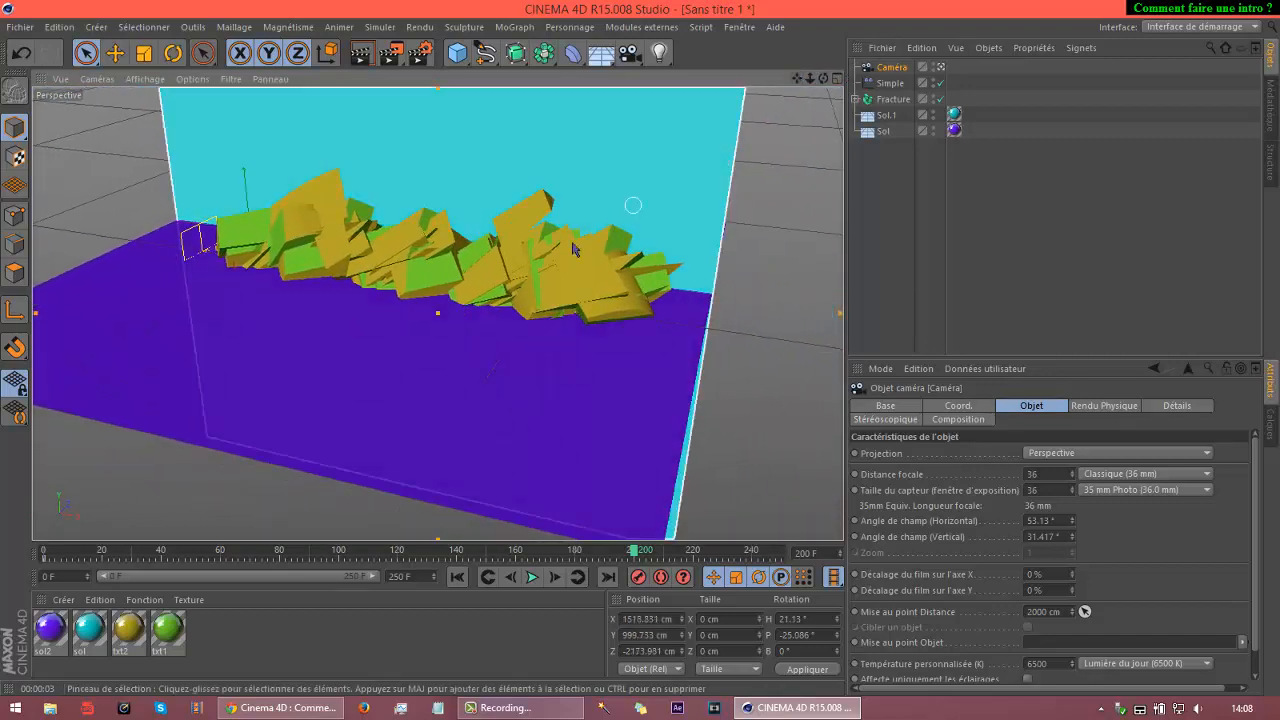
{"action": "scroll", "coordinate": [575, 249], "scroll_direction": "up", "scroll_amount": 2}
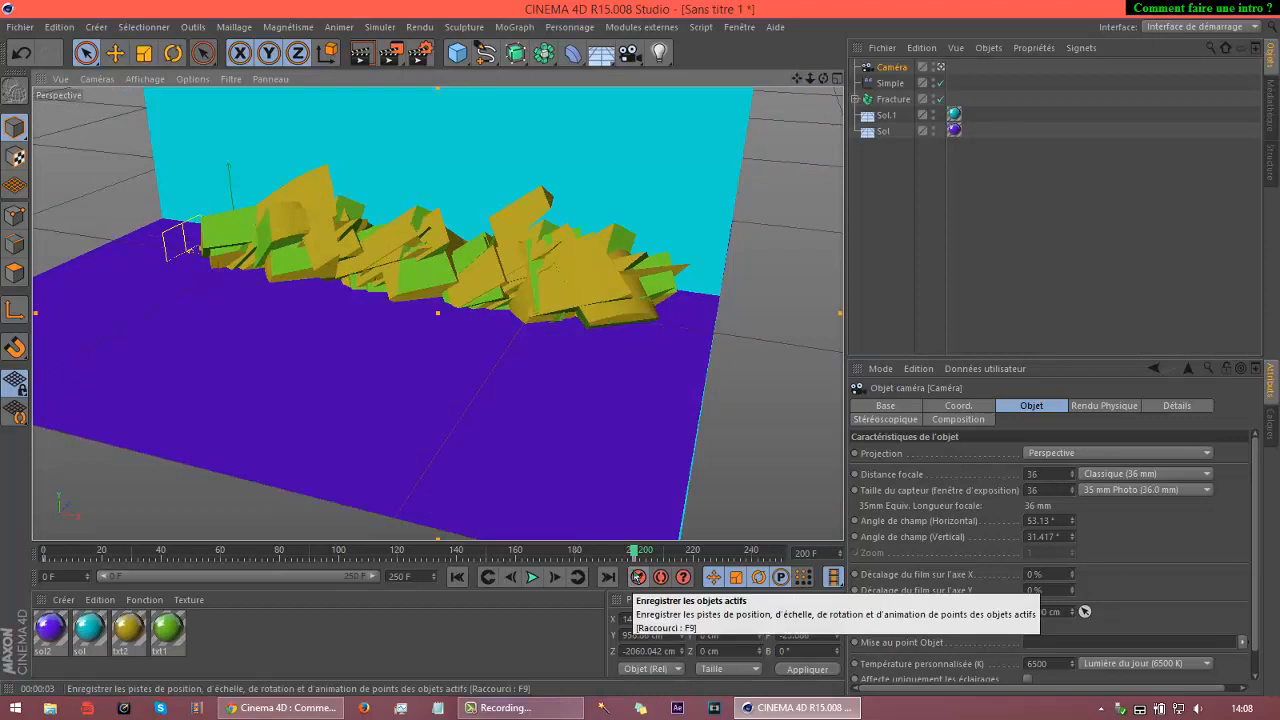
At frame 250, pull the camera back to about X 2077, Y 1809, Z -4396 cm and record its keyframe.
{"action": "left_click", "coordinate": [637, 552]}
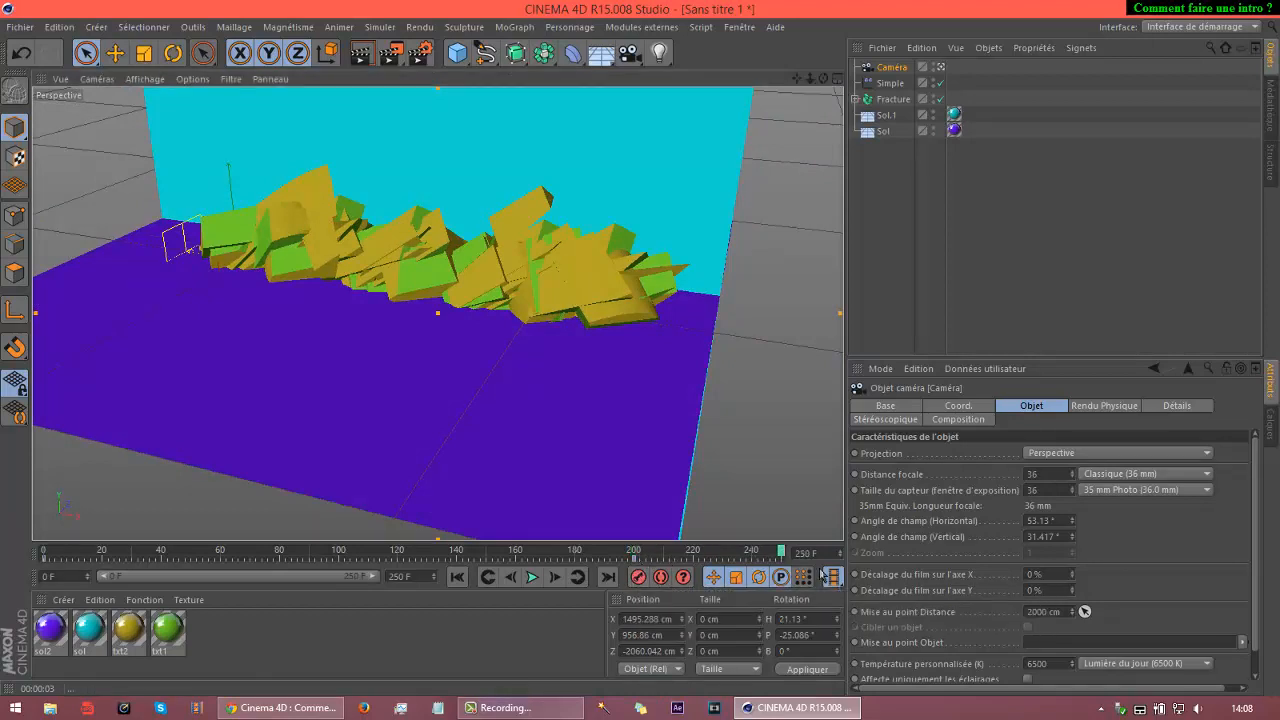
{"action": "scroll", "coordinate": [535, 240], "scroll_direction": "down", "scroll_amount": 4}
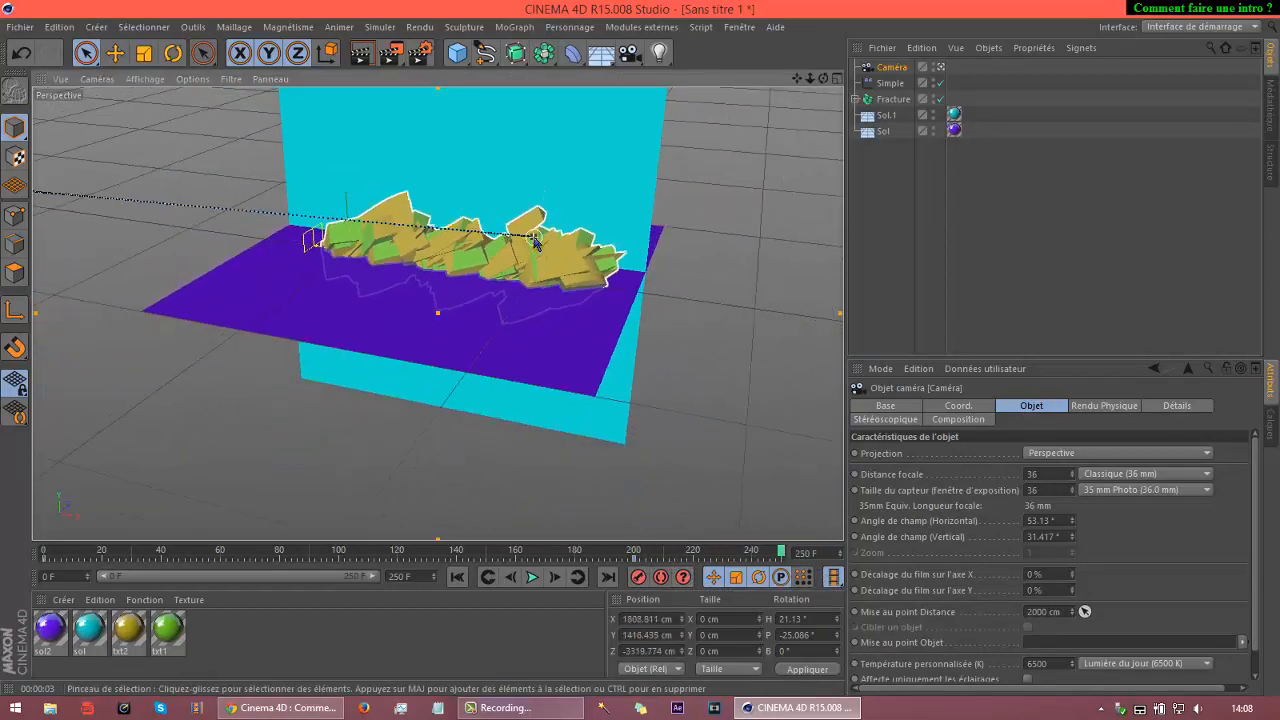
{"action": "scroll", "coordinate": [535, 240], "scroll_direction": "down", "scroll_amount": 3}
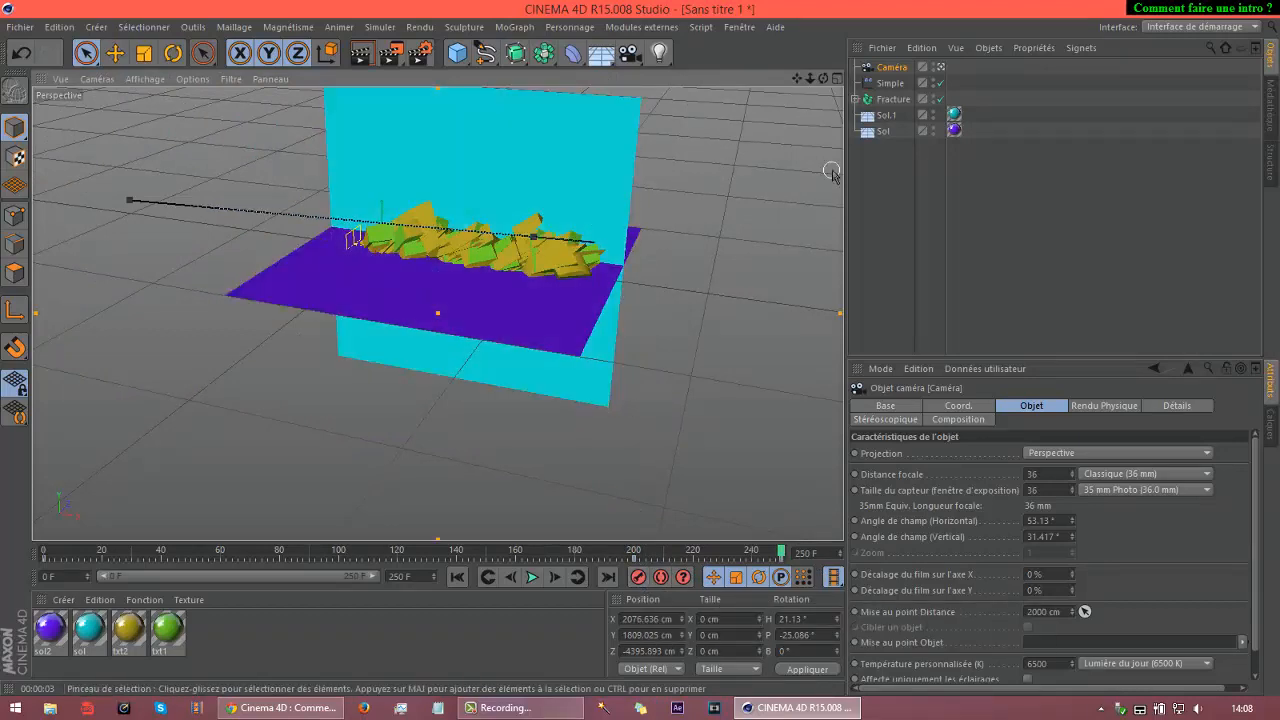
Play the camera animation briefly from the start and return to frame 0.
{"action": "left_click", "coordinate": [44, 553]}
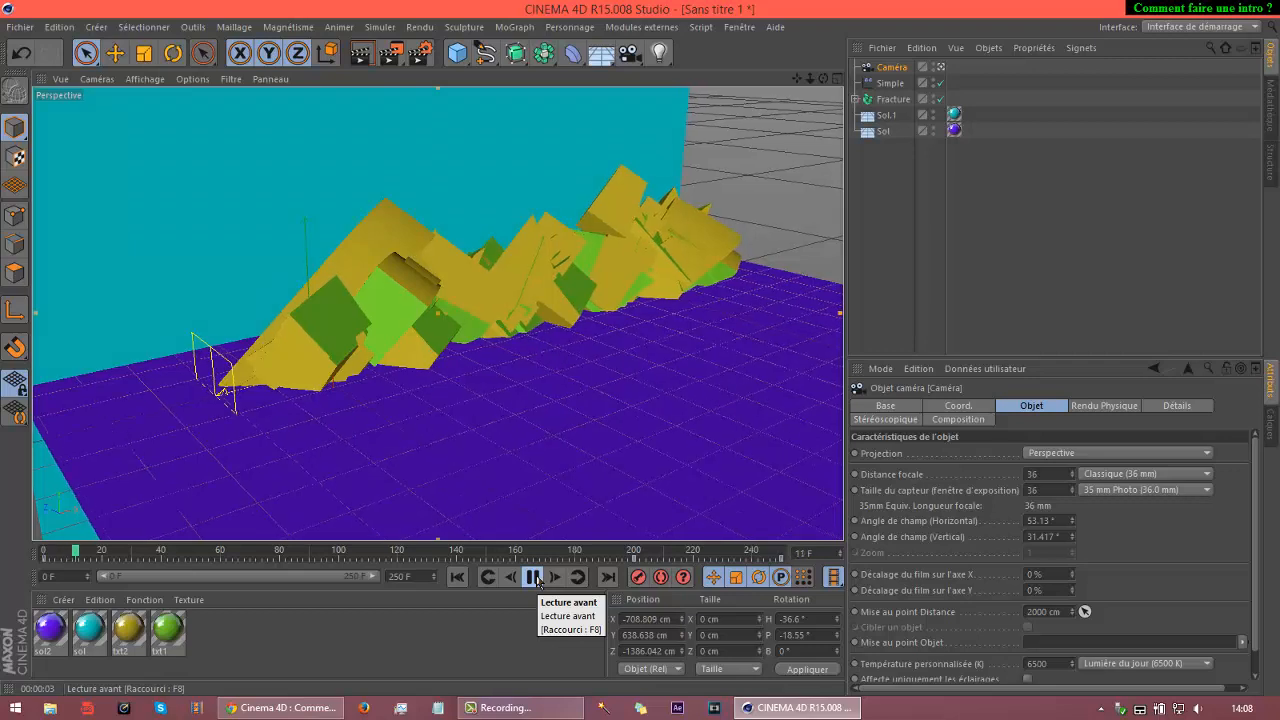
{"action": "left_click", "coordinate": [533, 577]}
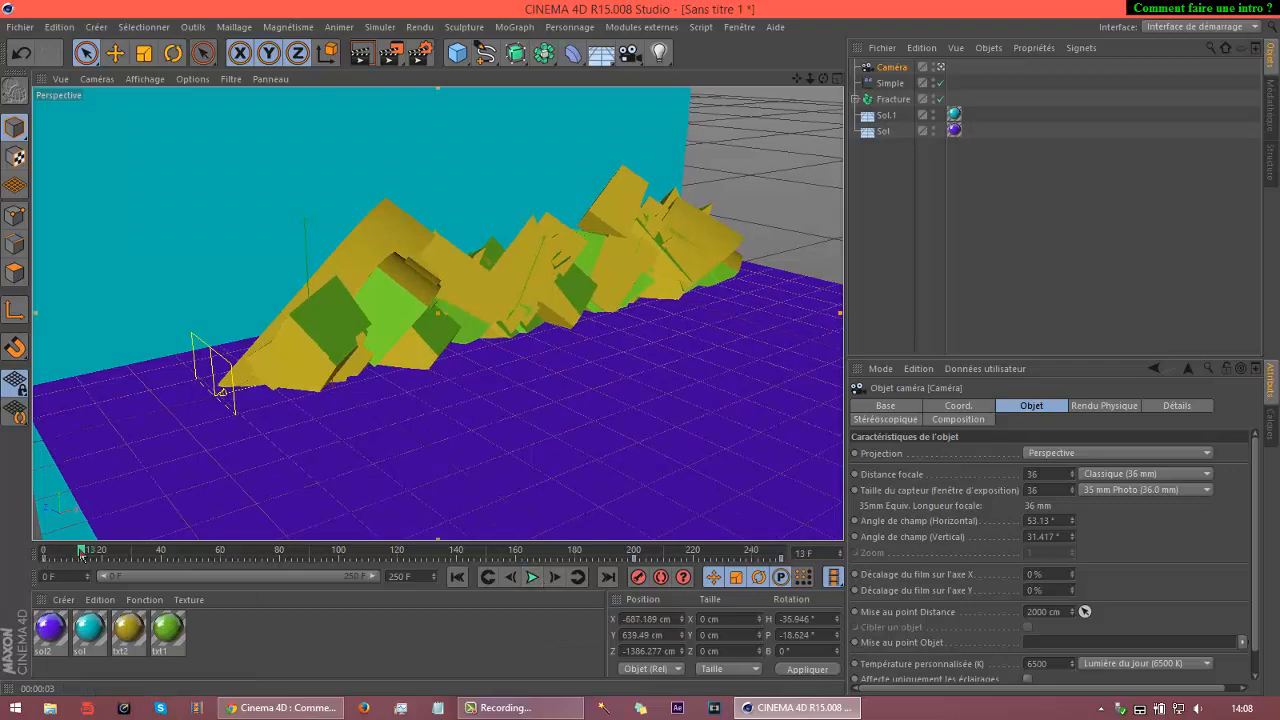
{"action": "left_click_drag", "start_coordinate": [81, 553], "coordinate": [33, 565]}
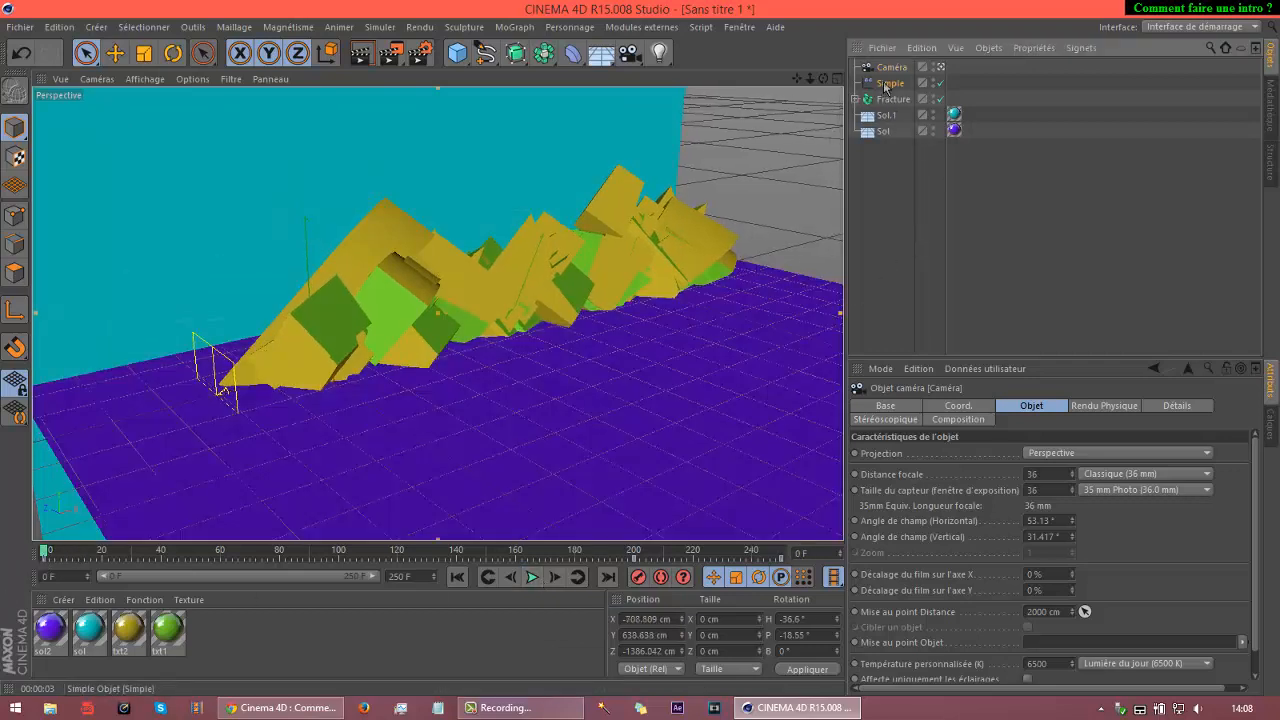
Keyframe the Simple effector at its starting position on frame 0 and at about X 691 cm on frame 200.
{"action": "left_click", "coordinate": [890, 83]}
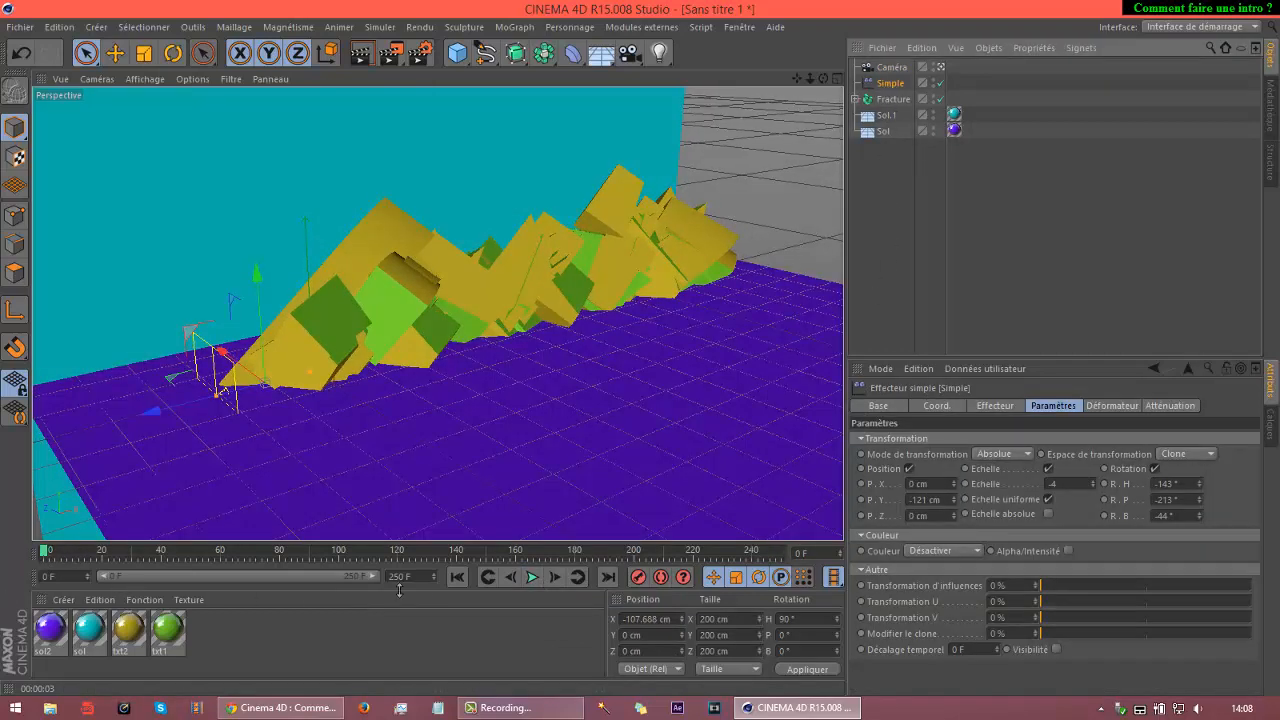
{"action": "left_click", "coordinate": [634, 556]}
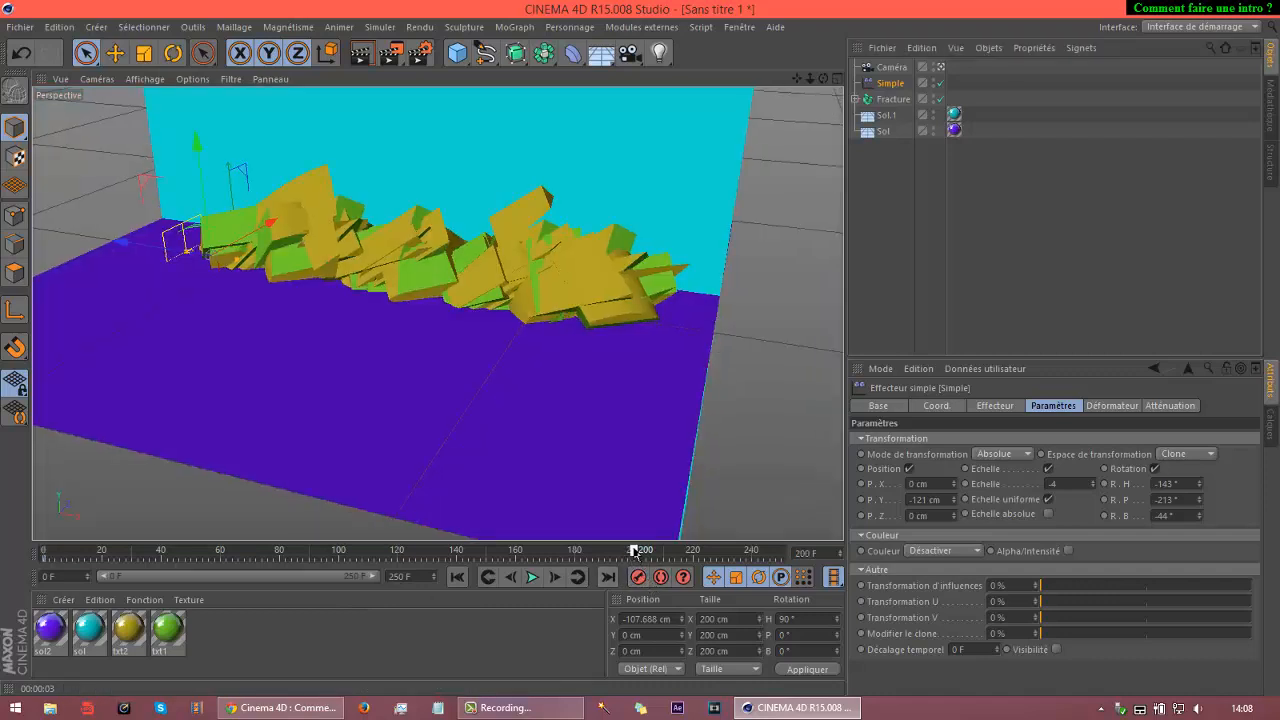
{"action": "left_click", "coordinate": [638, 553]}
{"action": "left_click_drag", "start_coordinate": [124, 243], "coordinate": [400, 280]}
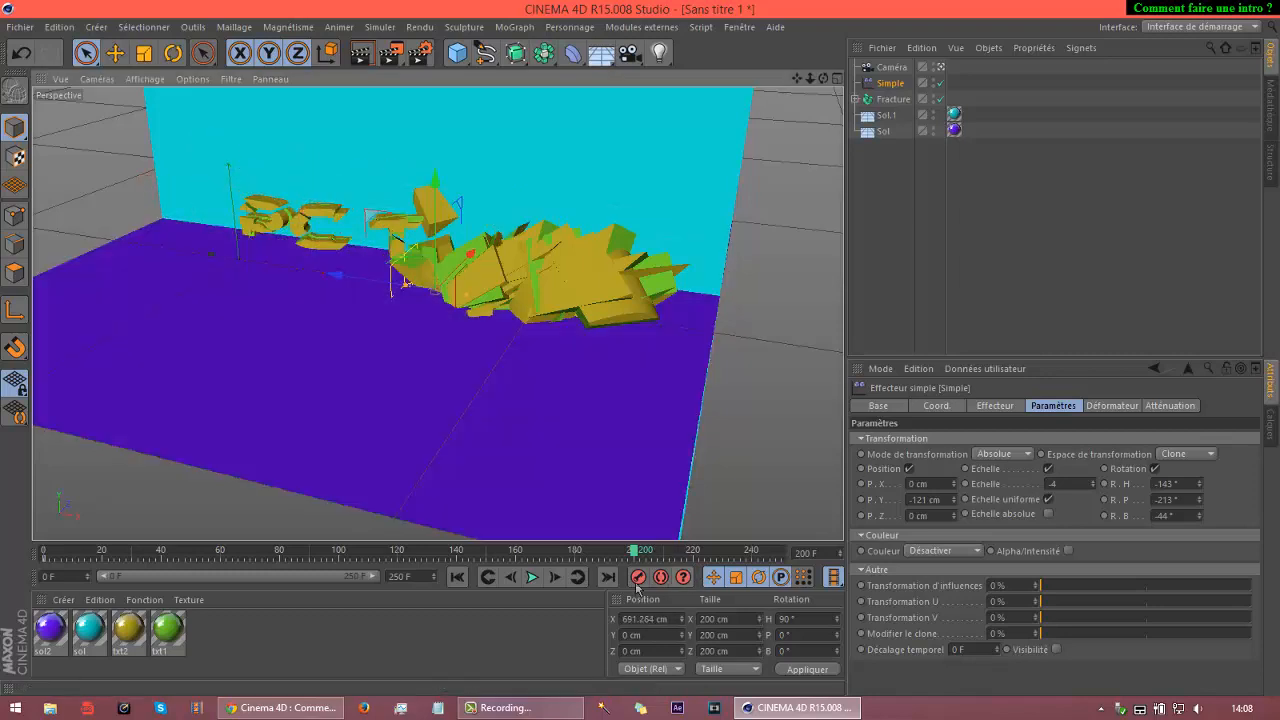
At frame 250, move the Simple effector past the text to about X 1877 cm, record its keyframe, and play the animation from the start.
{"action": "left_click_drag", "start_coordinate": [638, 553], "coordinate": [790, 557]}
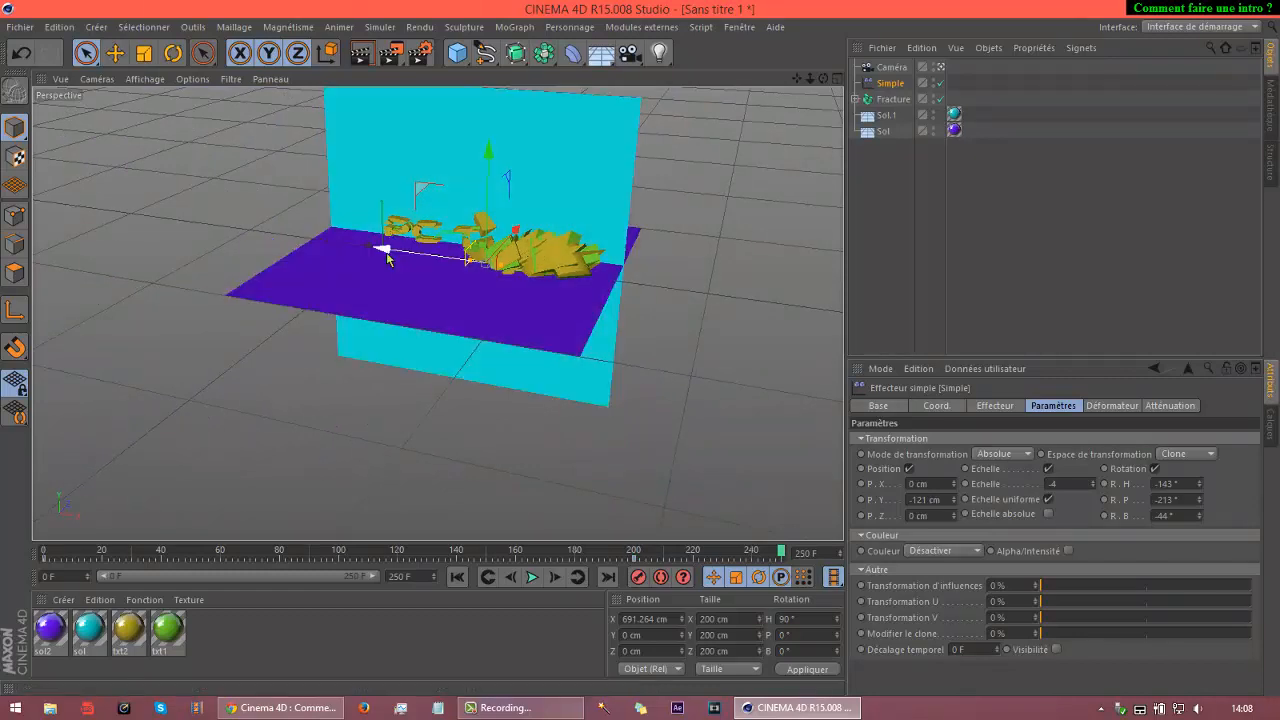
{"action": "left_click_drag", "start_coordinate": [388, 259], "coordinate": [497, 279]}
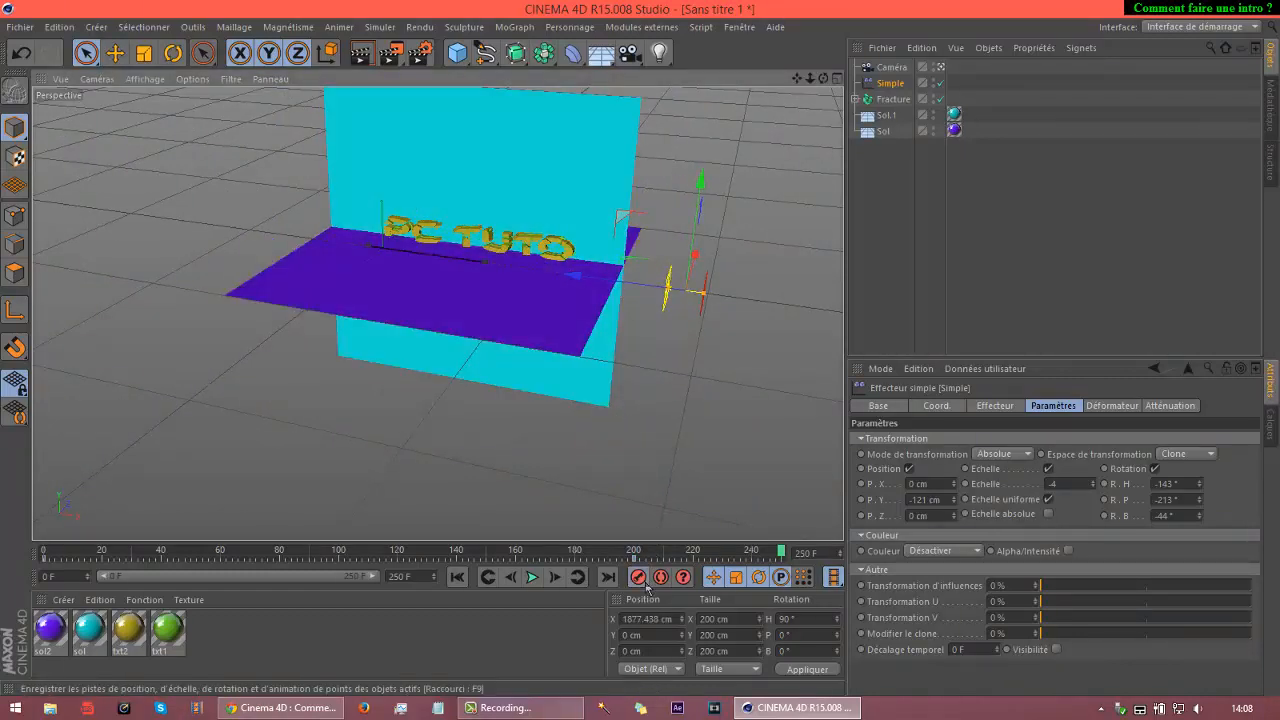
{"action": "left_click", "coordinate": [45, 551]}
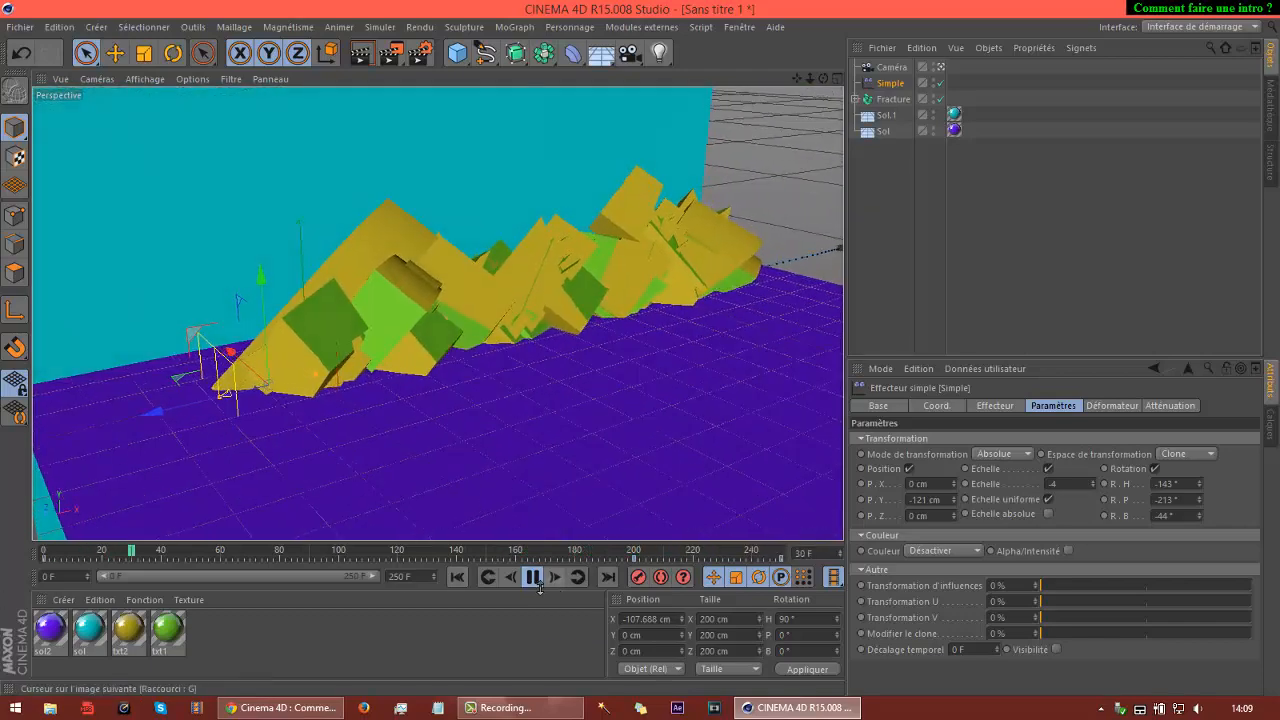
Stop the animation playback and return to frame 0.
{"action": "left_click", "coordinate": [535, 581]}
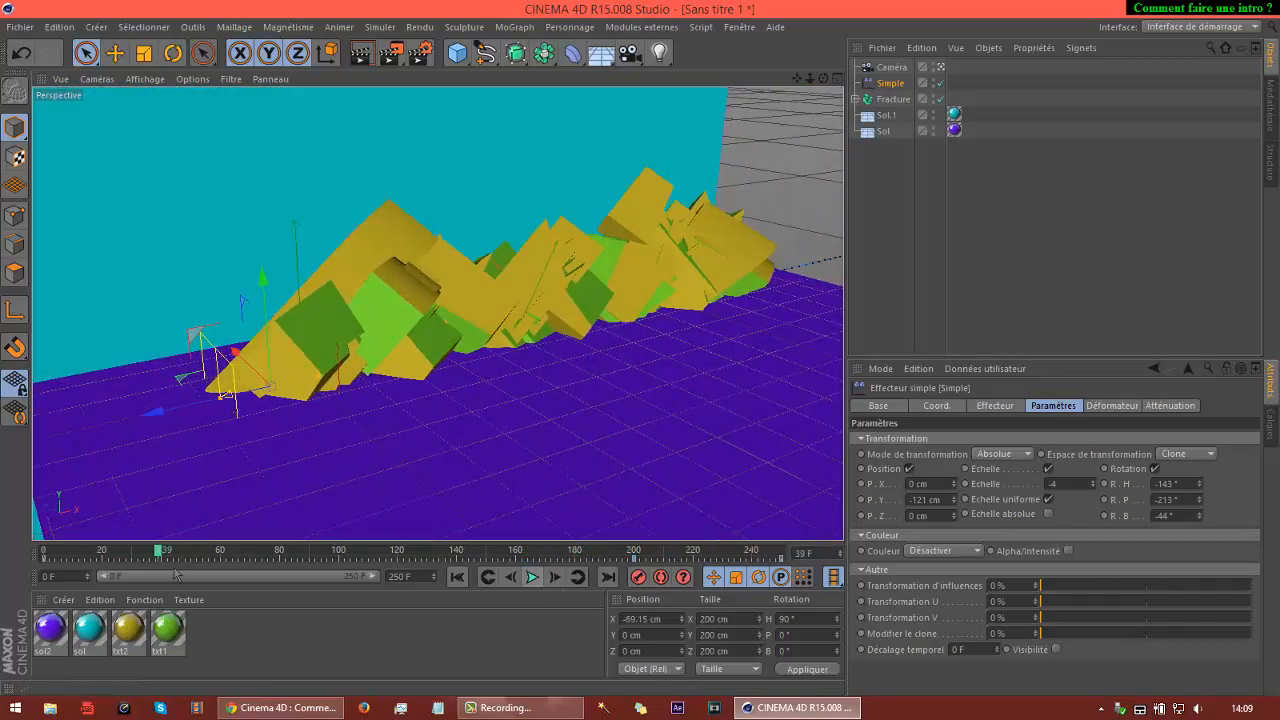
{"action": "left_click", "coordinate": [41, 552]}
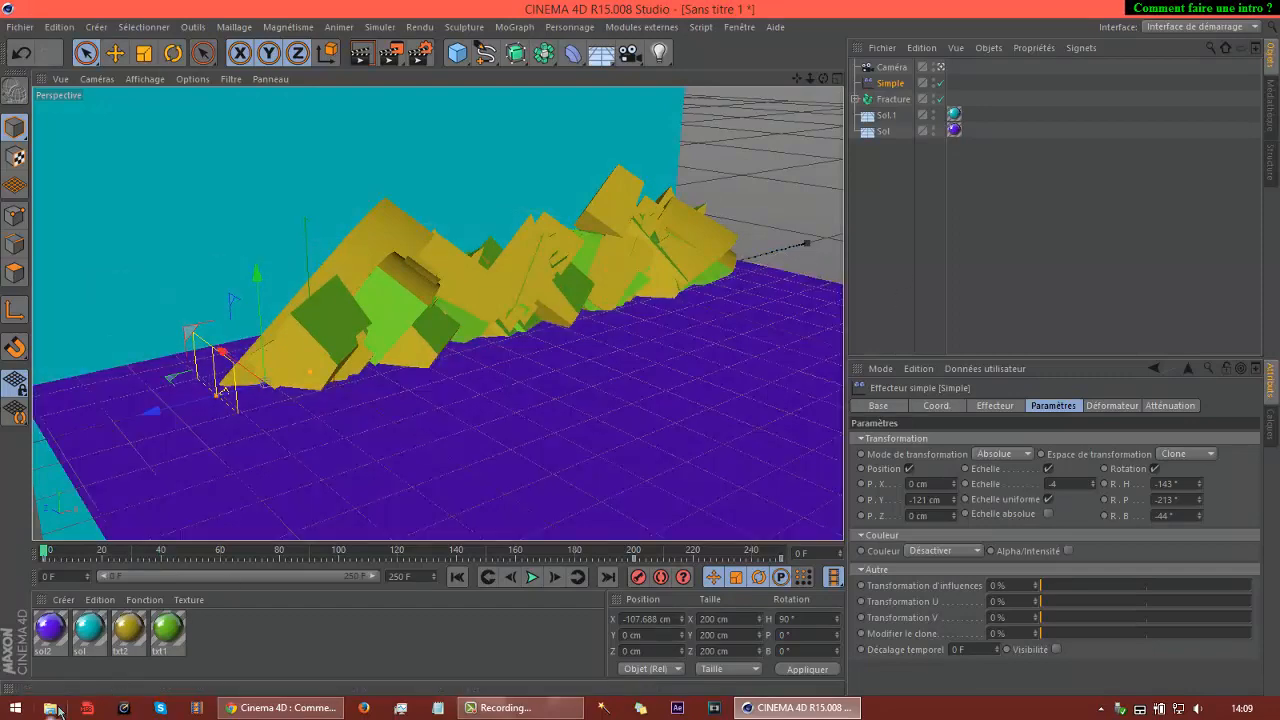
Switch to File Explorer, watch the example video Intro test 2.mp4 from the Pour montage folder in VLC, and close the player.
{"action": "left_click", "coordinate": [52, 708]}
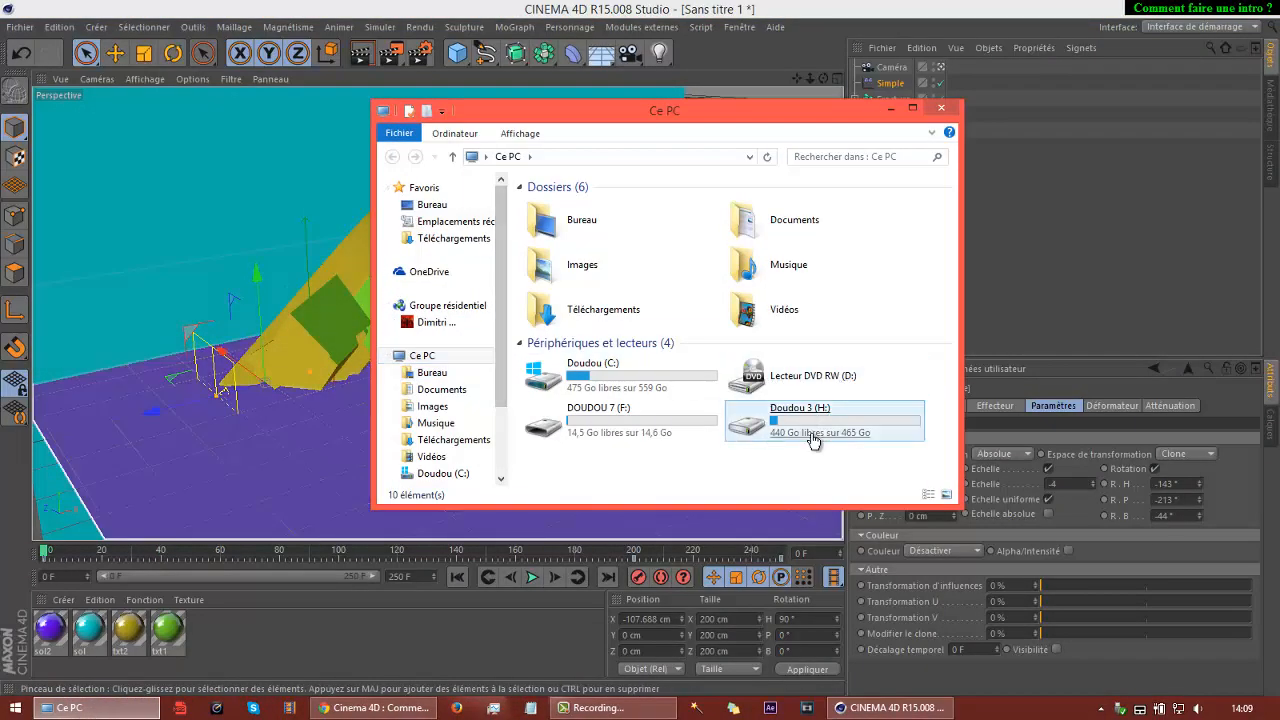
{"action": "double_click", "coordinate": [813, 440]}
{"action": "double_click", "coordinate": [905, 235]}
{"action": "double_click", "coordinate": [735, 235]}
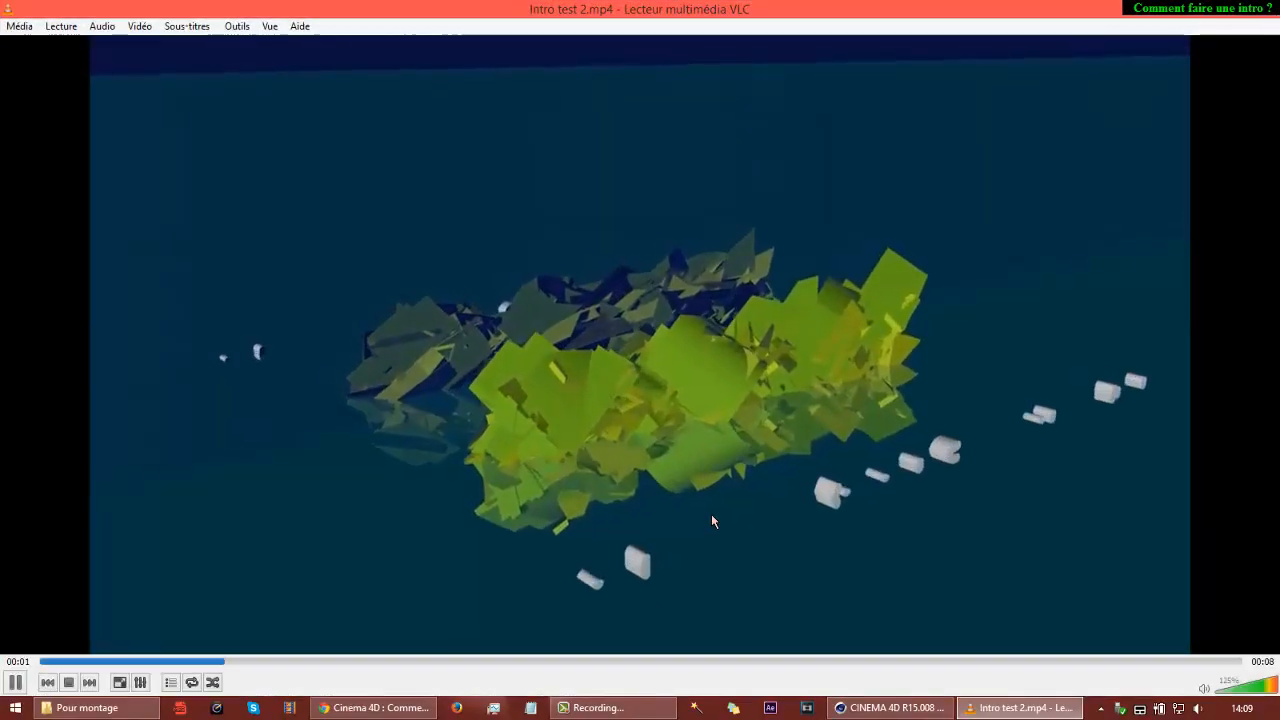
{"action": "left_click", "coordinate": [14, 682]}
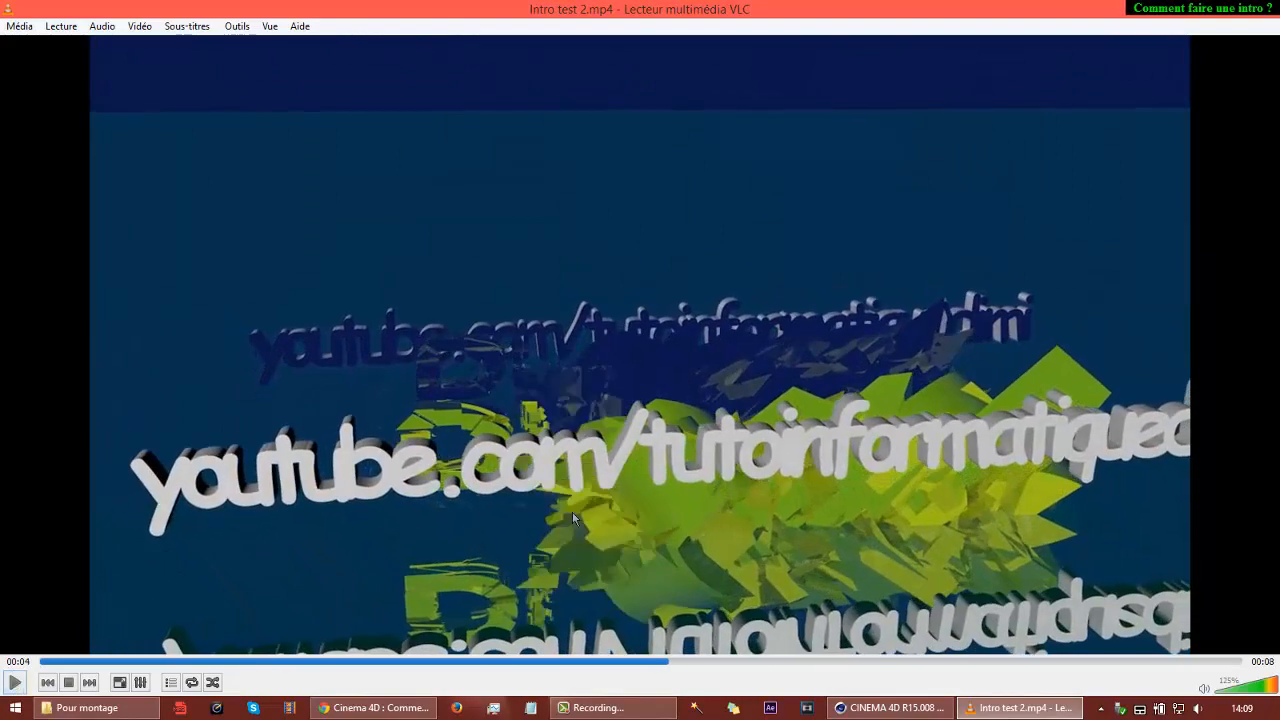
{"action": "left_click", "coordinate": [14, 682]}
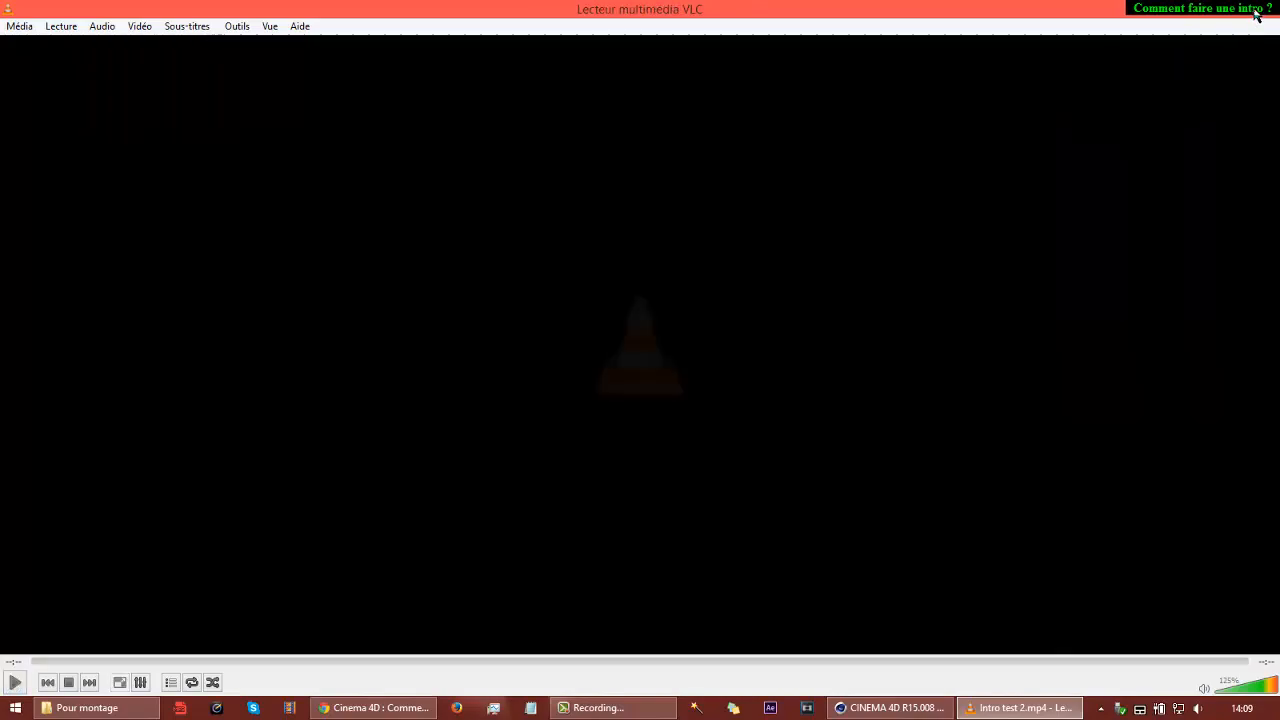
{"action": "left_click", "coordinate": [1257, 12]}
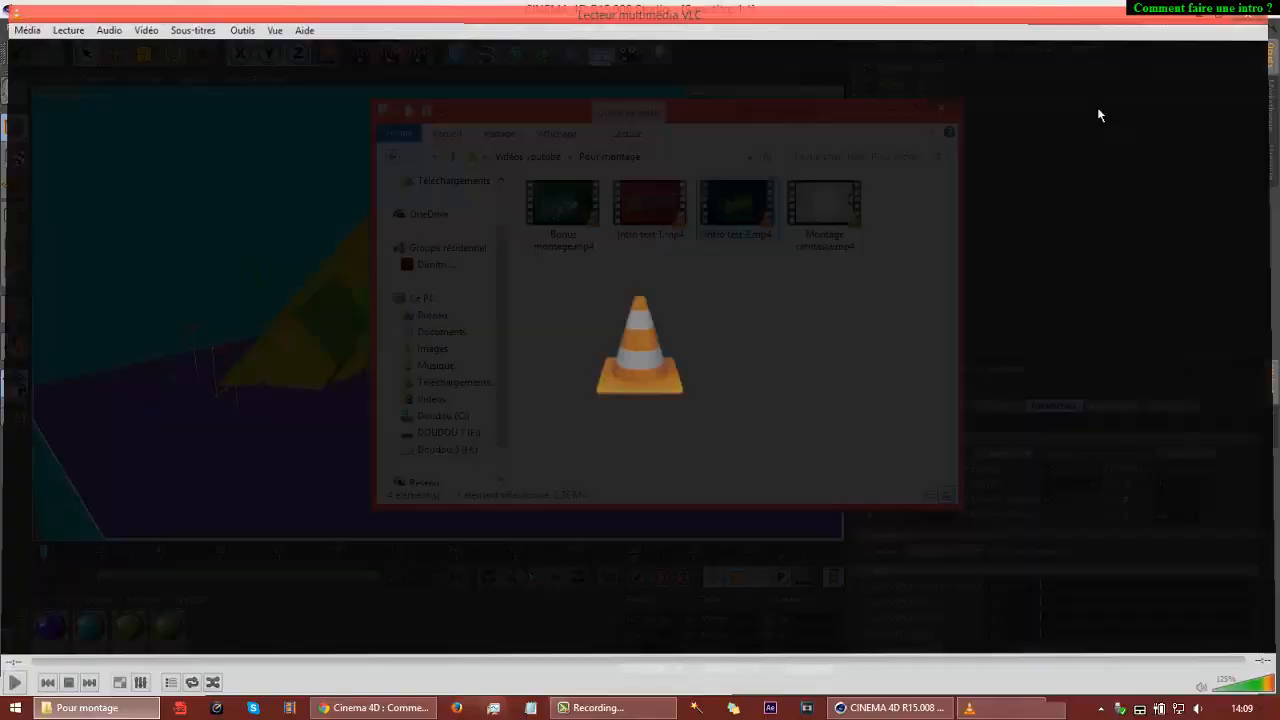
Watch Intro test 1.mp4 from the Pour montage folder, then close the player and folder window to return to CINEMA 4D.
{"action": "double_click", "coordinate": [648, 230]}
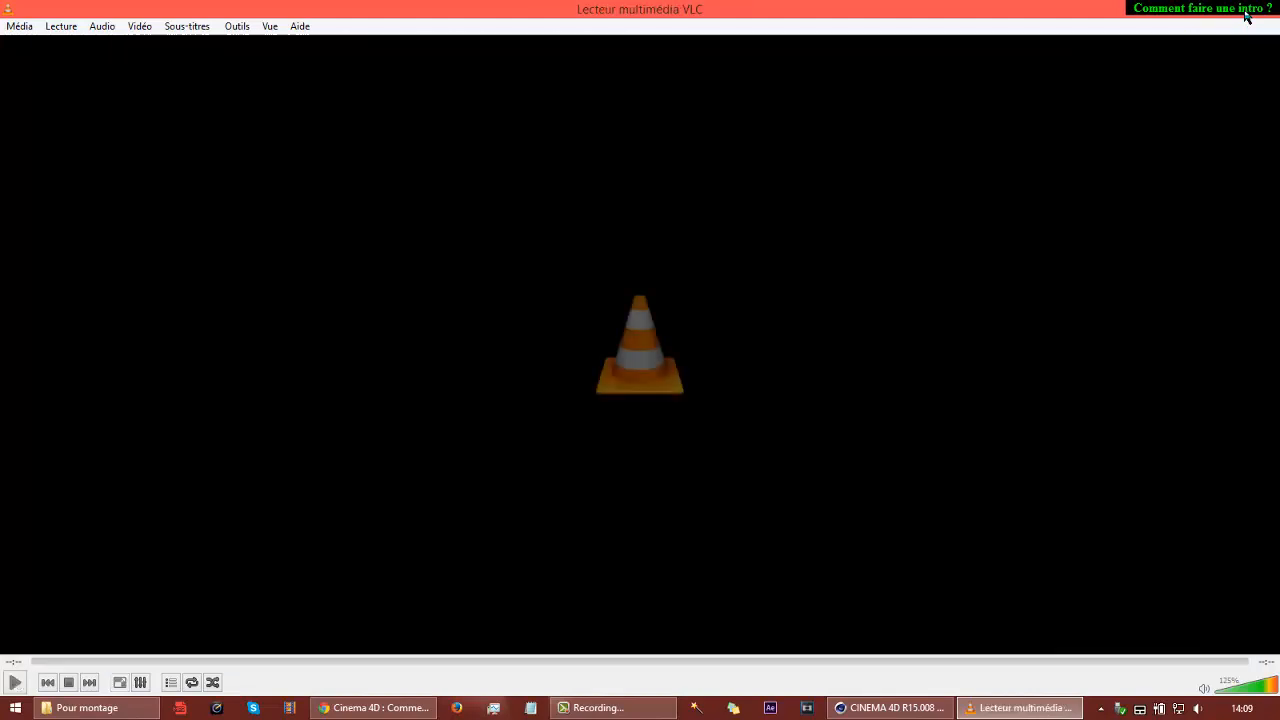
{"action": "left_click", "coordinate": [1245, 12]}
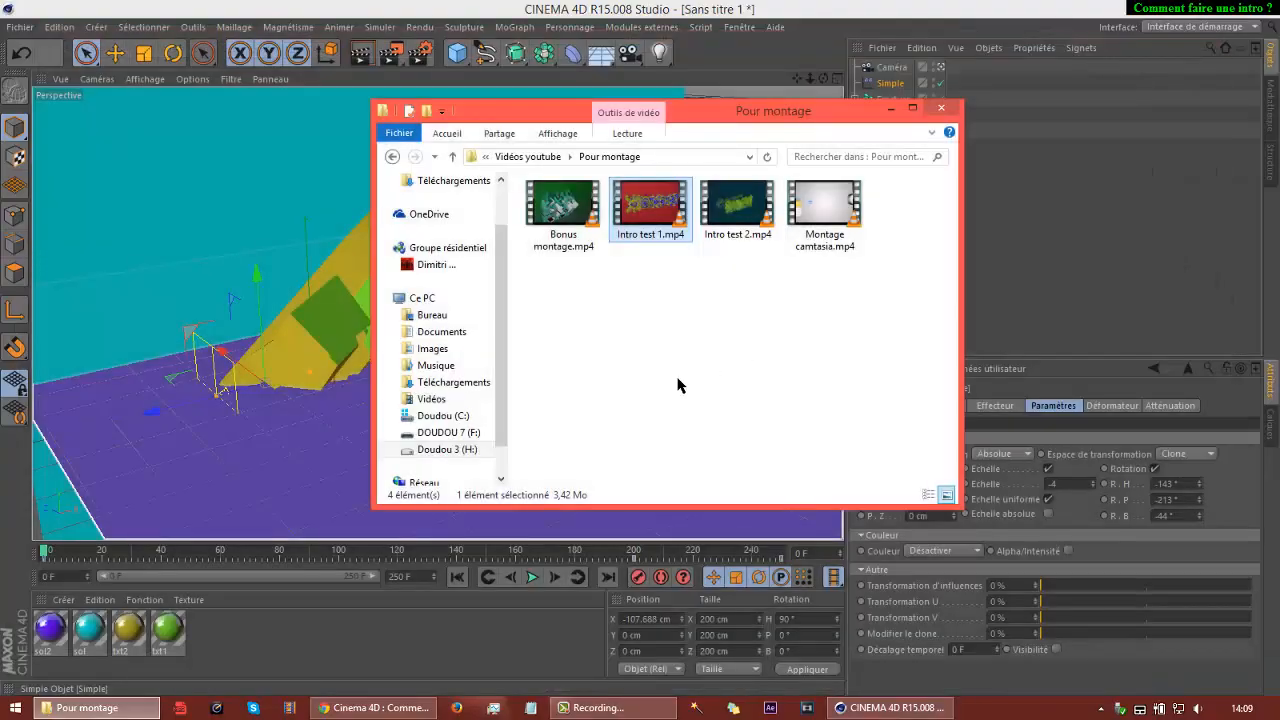
{"action": "left_click", "coordinate": [943, 112]}
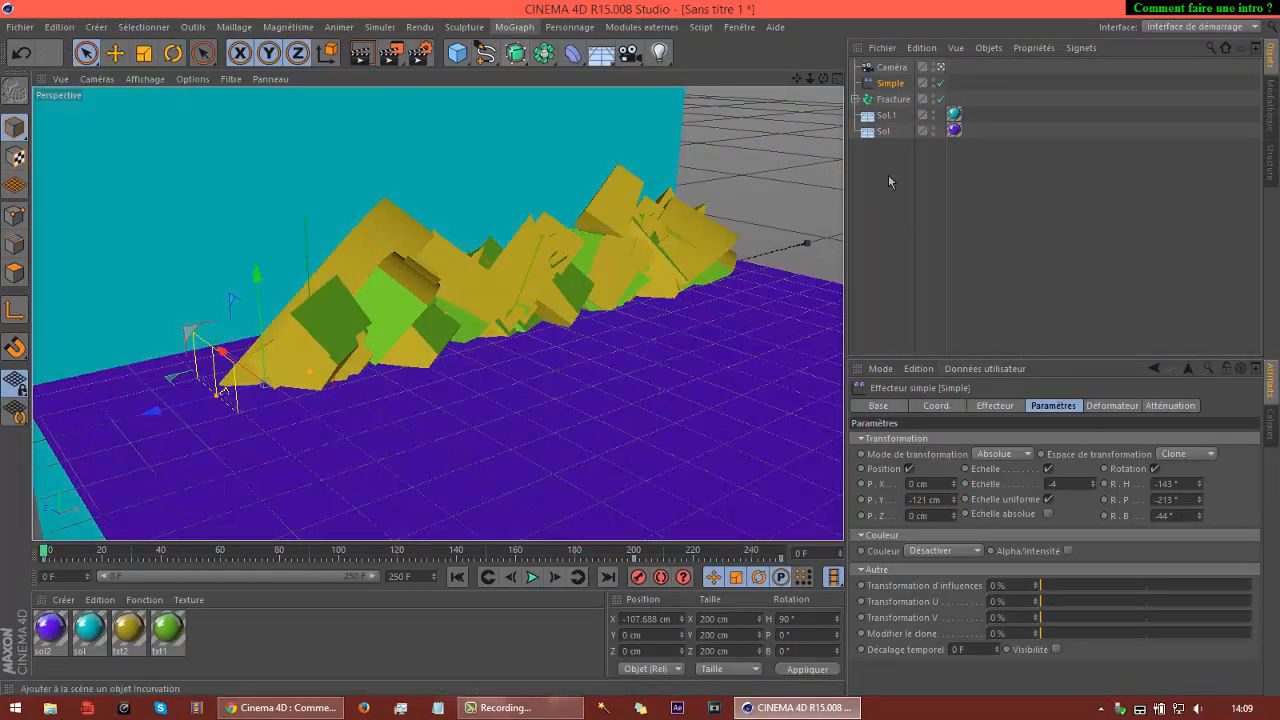
Add a MoTexte object reading "TUTO informatique." in front of the shattered letters and shift it to about X -461 cm.
{"action": "left_click", "coordinate": [889, 177]}
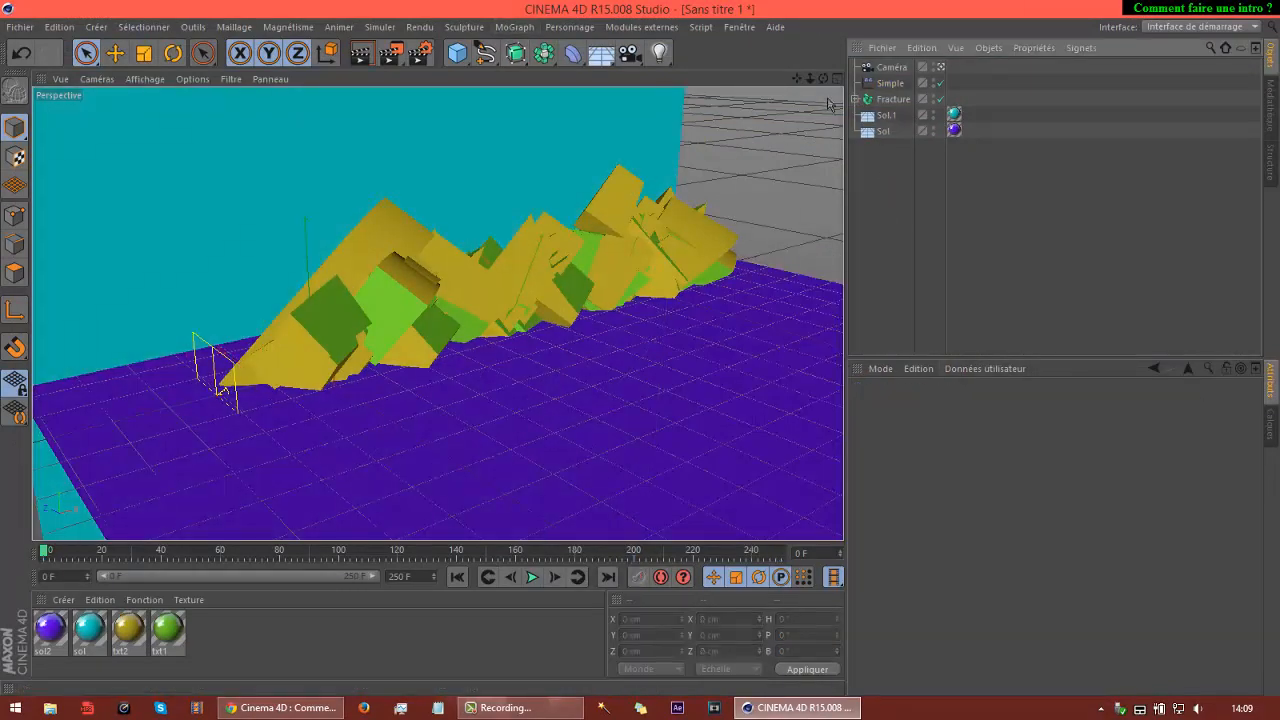
{"action": "left_click", "coordinate": [515, 30]}
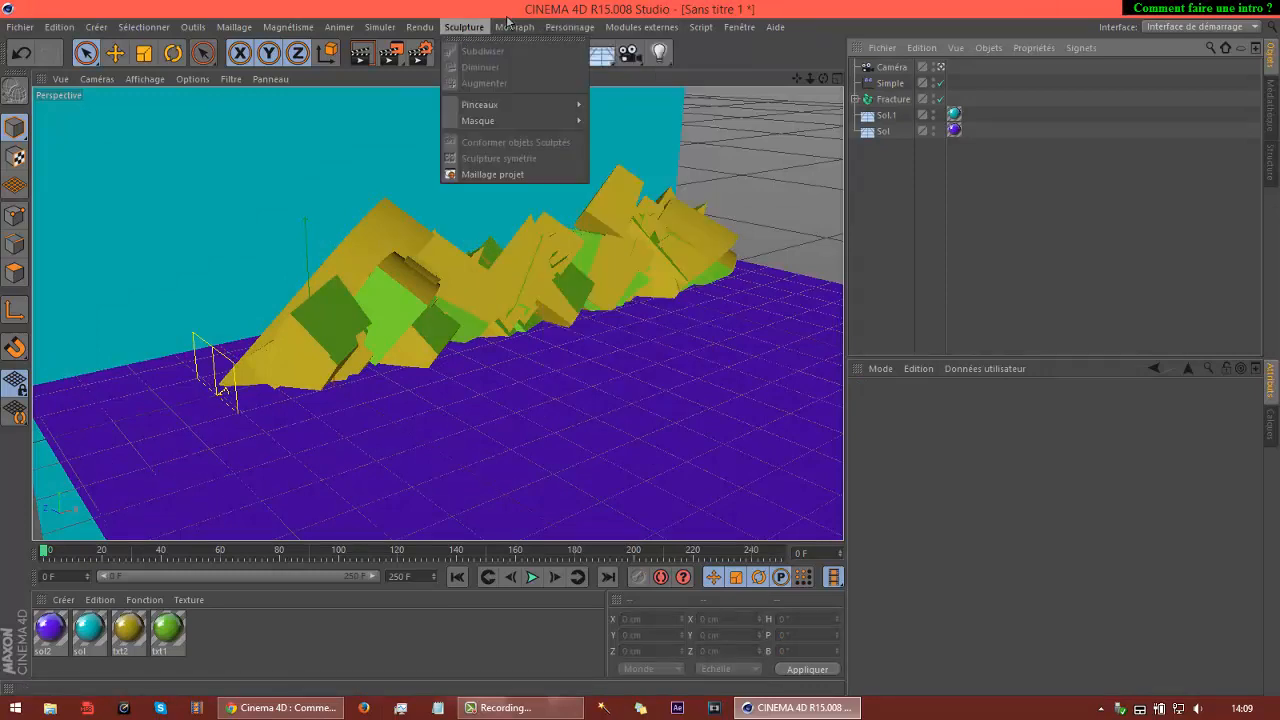
{"action": "left_click", "coordinate": [530, 213]}
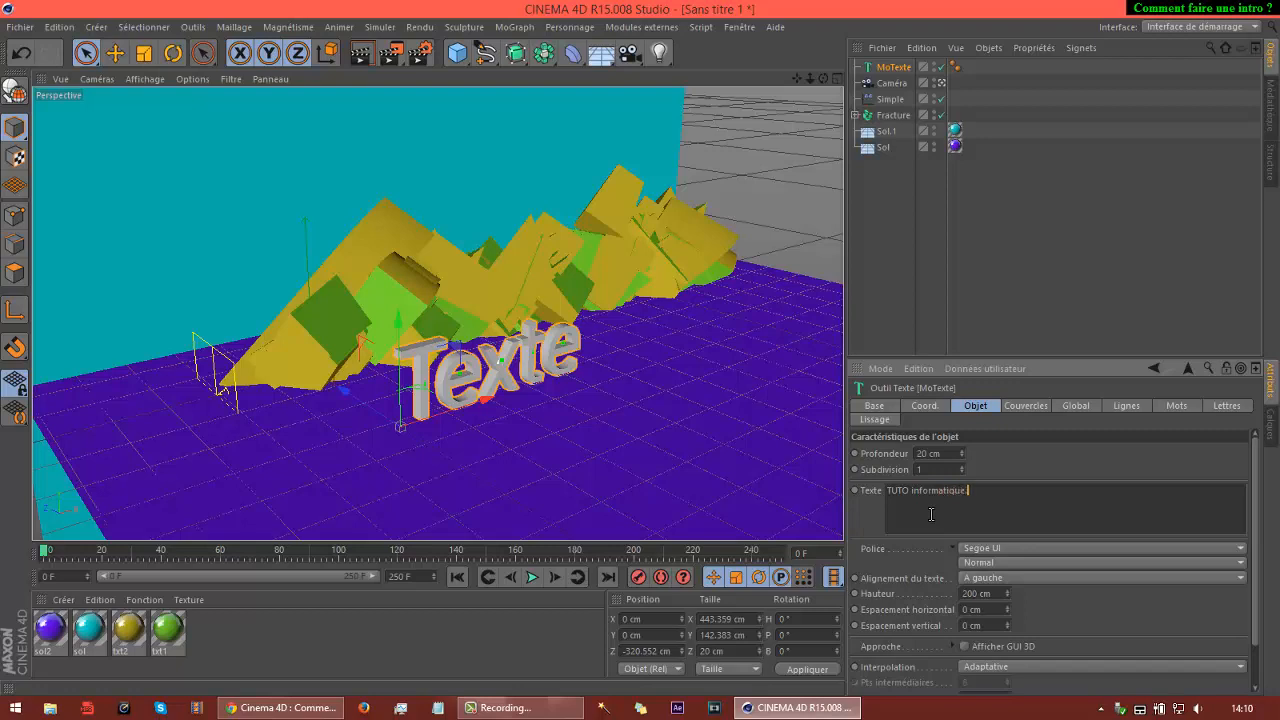
{"action": "left_click", "coordinate": [924, 453]}
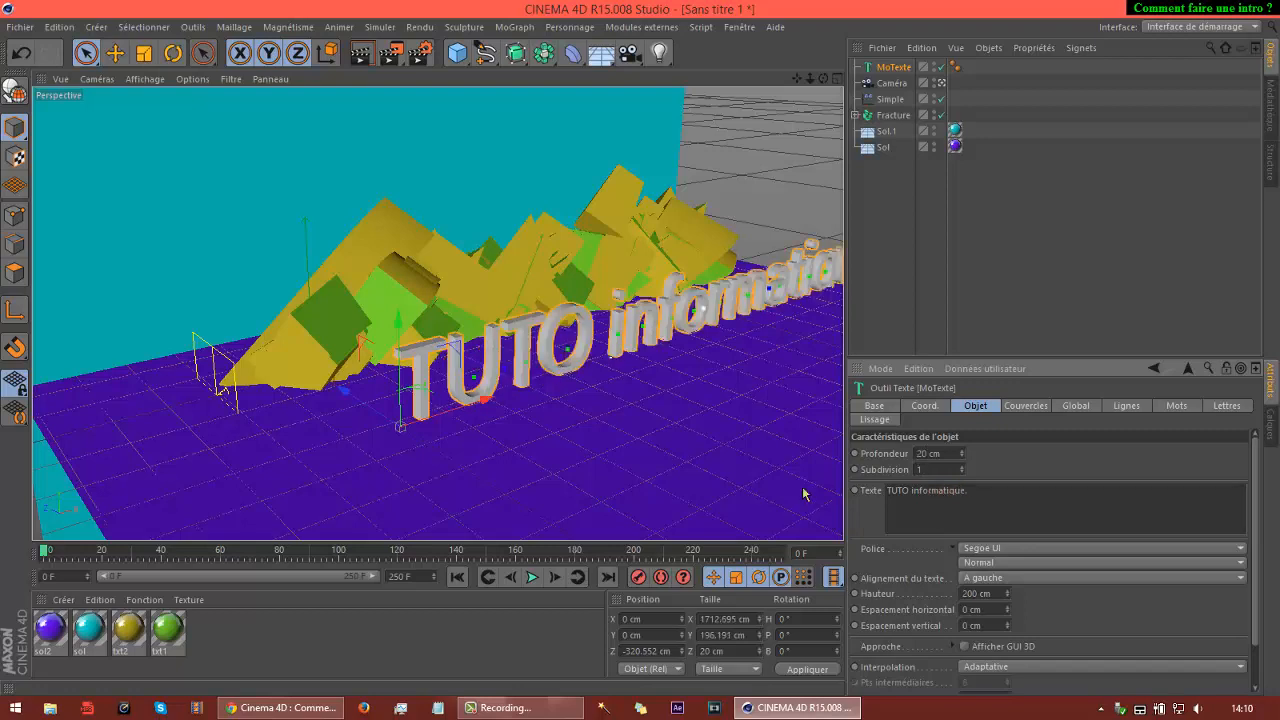
{"action": "left_click_drag", "start_coordinate": [482, 406], "coordinate": [266, 486]}
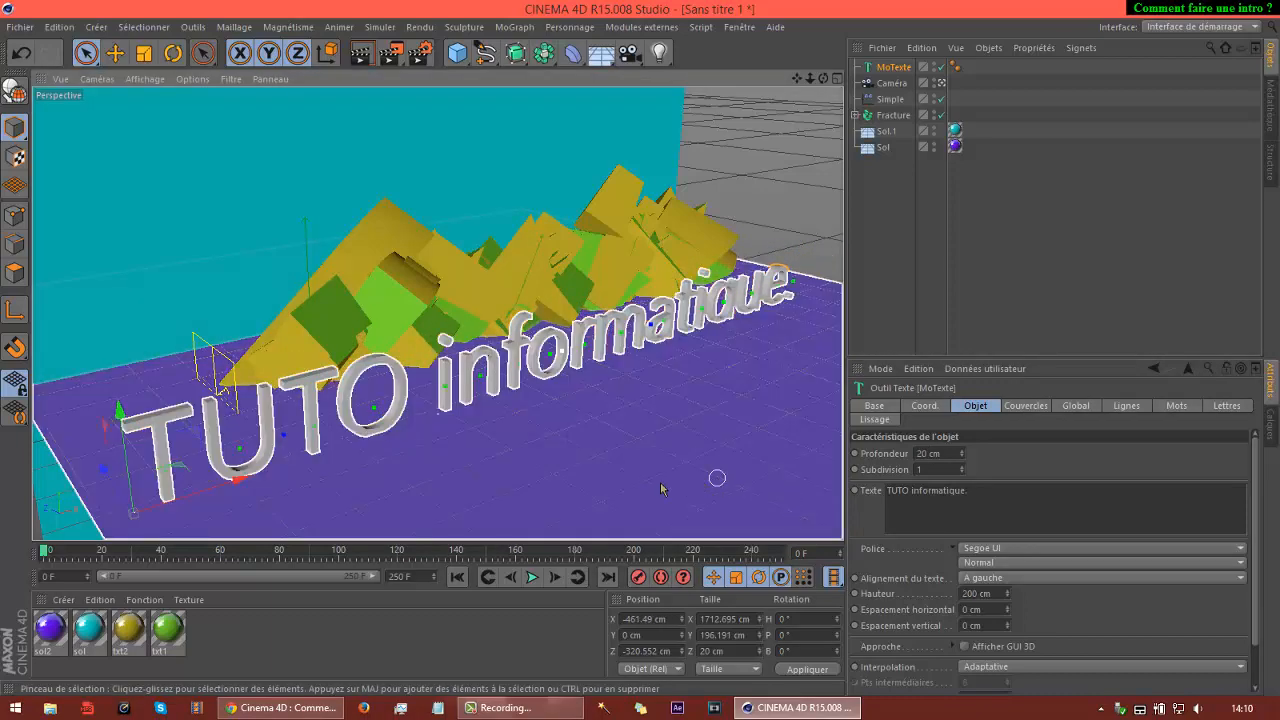
Set the depth of the "TUTO informatique." text to 50 cm.
{"action": "left_click", "coordinate": [920, 455]}
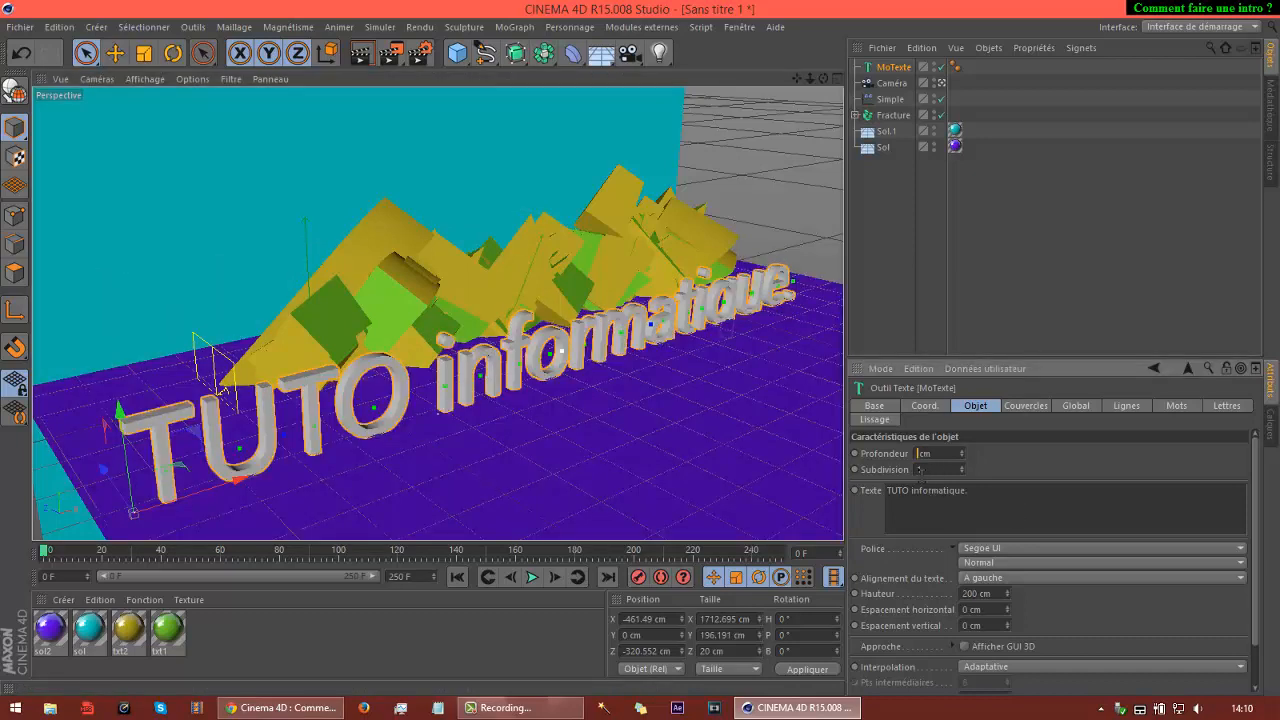
{"action": "type", "text": "50"}
{"action": "key", "text": "Return"}
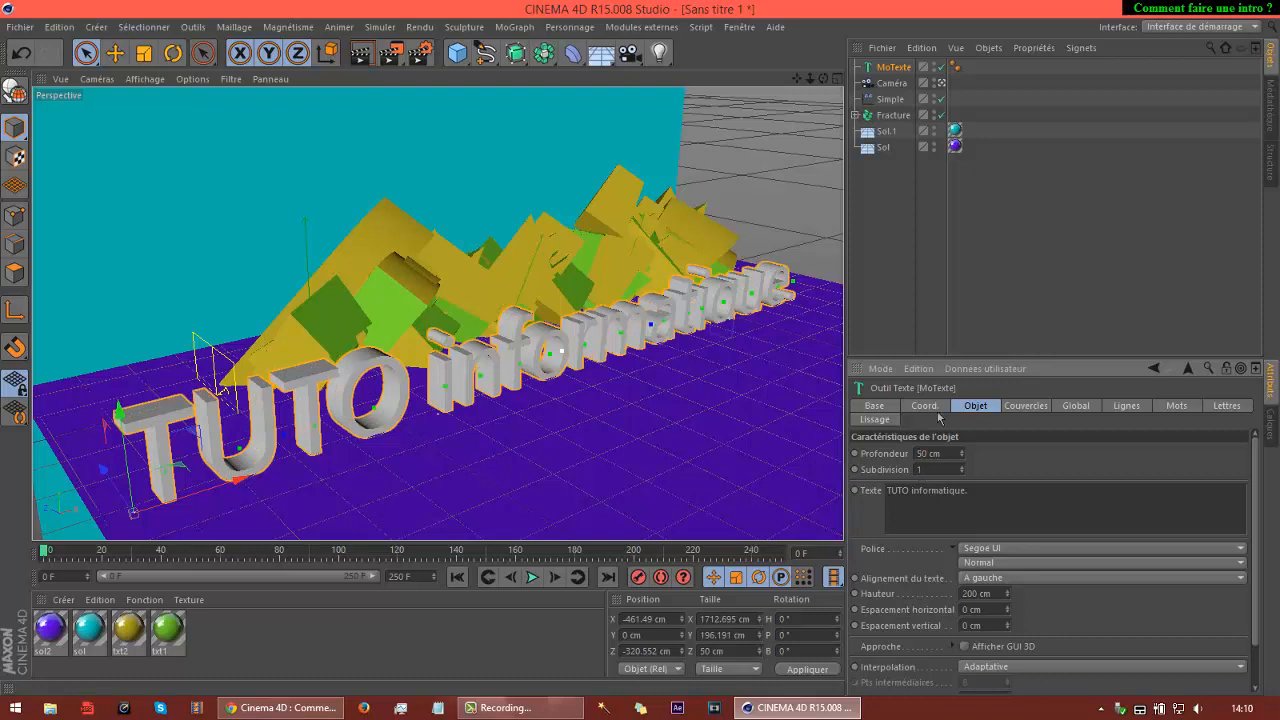
Change the font of the "TUTO informatique." text to Neon Lights.
{"action": "left_click", "coordinate": [1113, 548]}
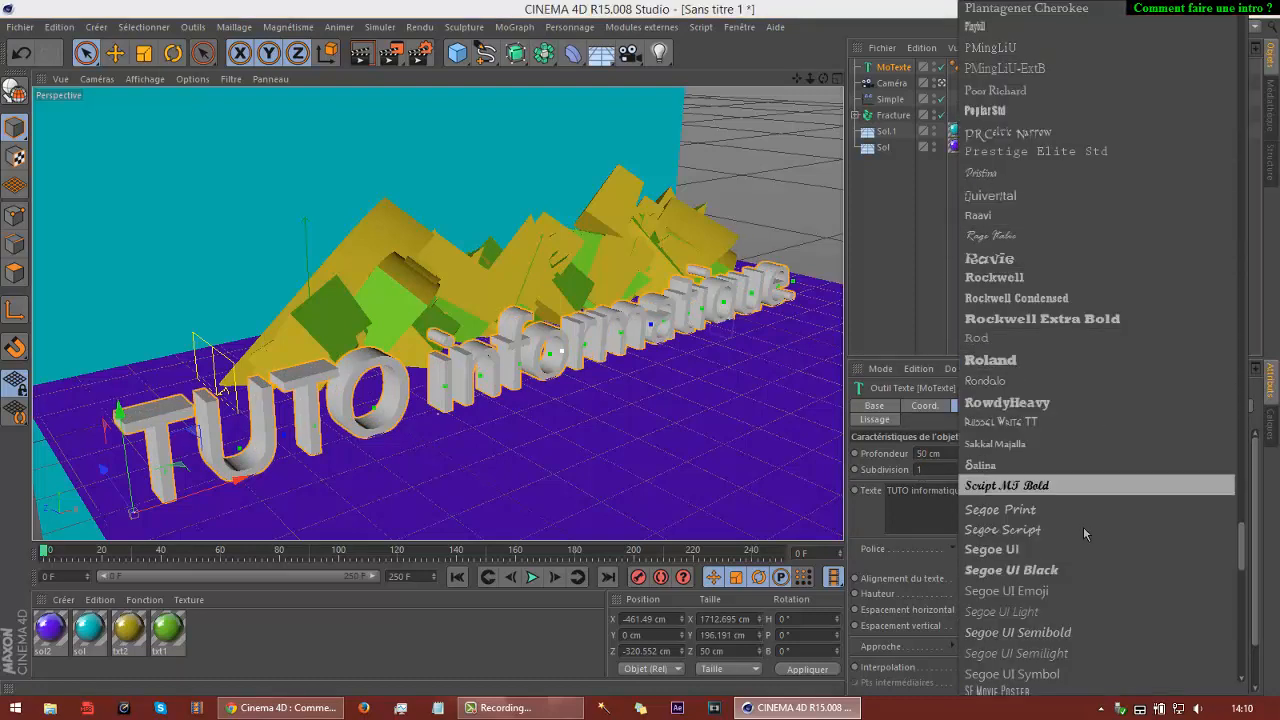
{"action": "scroll", "coordinate": [1095, 540], "scroll_direction": "down", "scroll_amount": 10}
{"action": "scroll", "coordinate": [1088, 520], "scroll_direction": "down", "scroll_amount": 10}
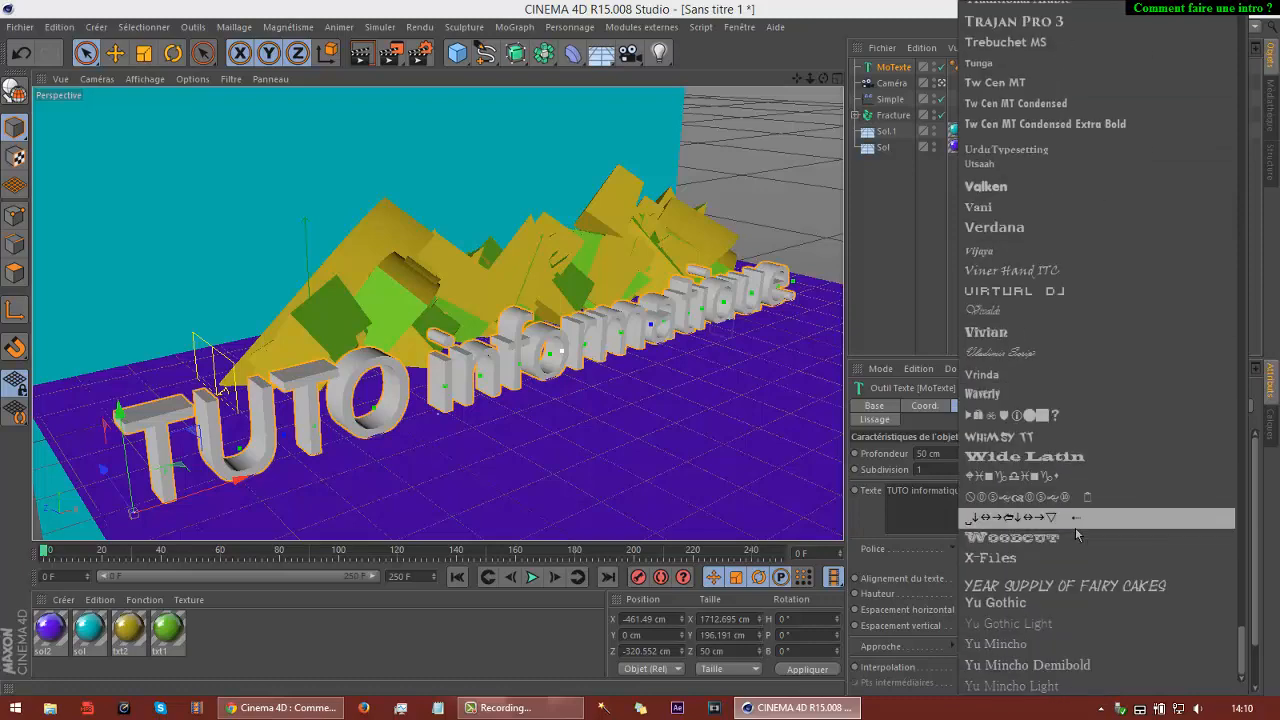
{"action": "scroll", "coordinate": [1077, 535], "scroll_direction": "up", "scroll_amount": 20}
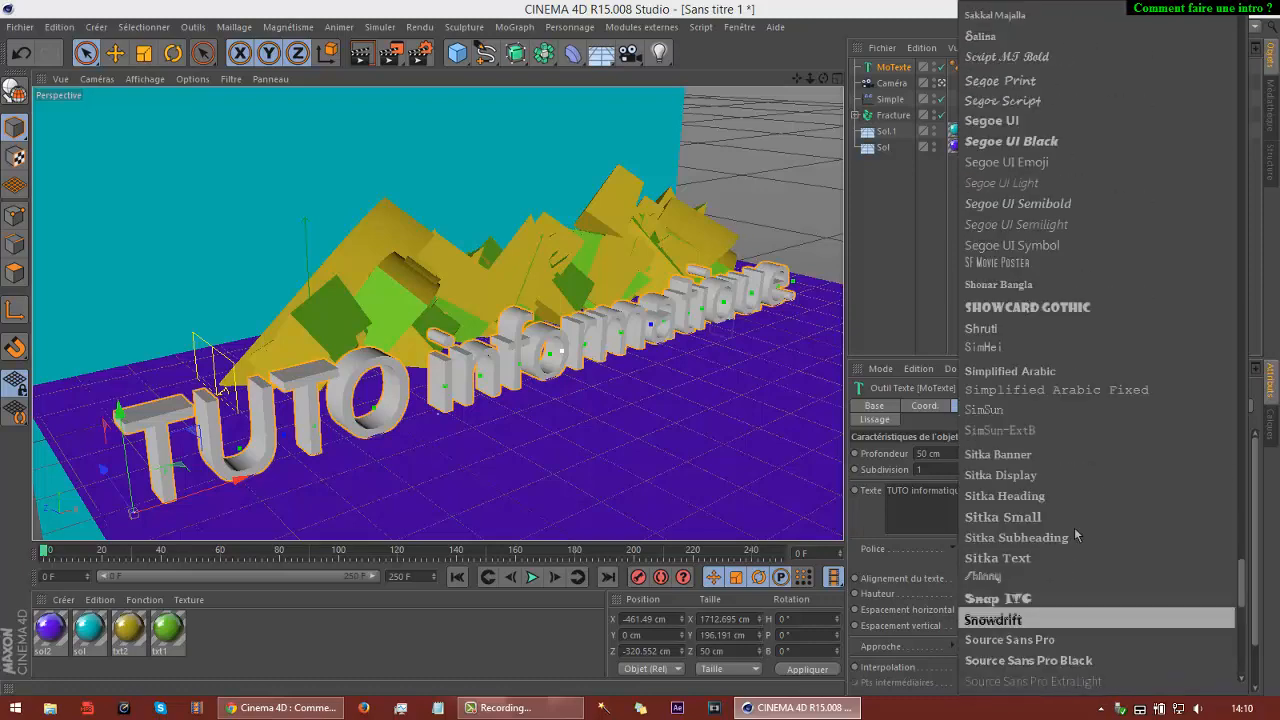
{"action": "scroll", "coordinate": [1077, 535], "scroll_direction": "up", "scroll_amount": 15}
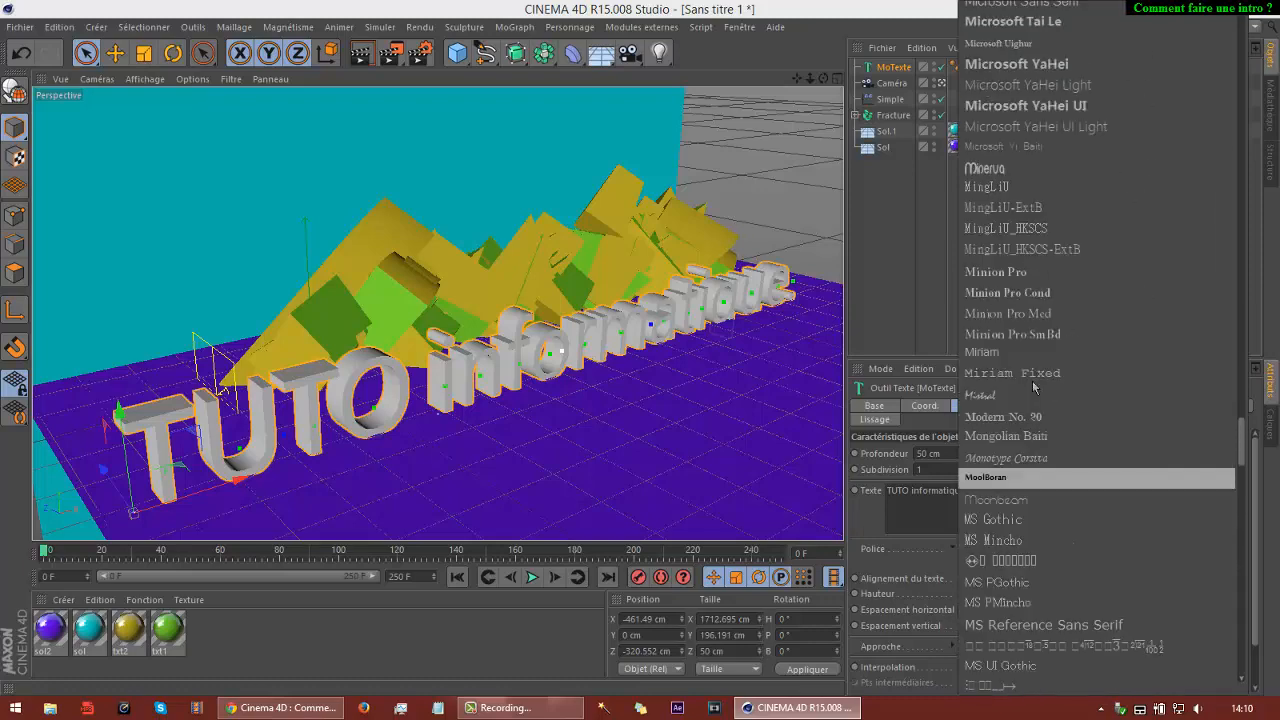
{"action": "scroll", "coordinate": [1050, 400], "scroll_direction": "down", "scroll_amount": 15}
{"action": "scroll", "coordinate": [1065, 420], "scroll_direction": "up", "scroll_amount": 10}
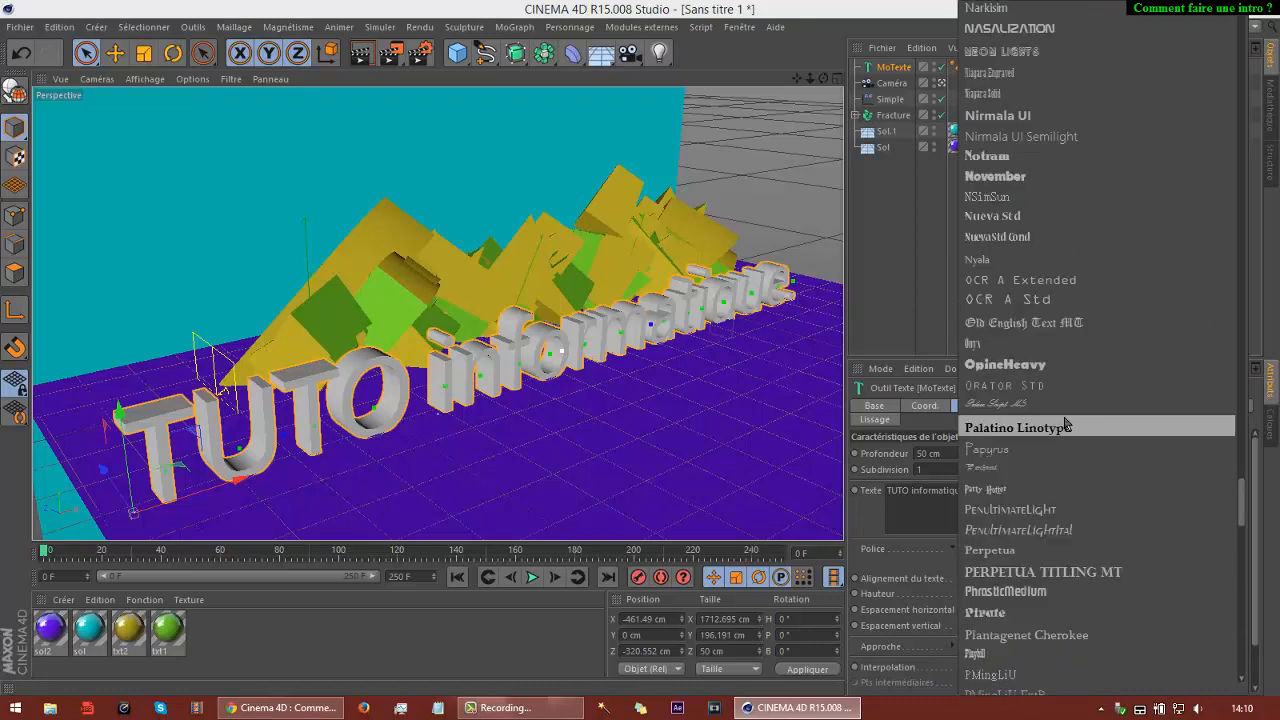
{"action": "left_click", "coordinate": [1030, 340]}
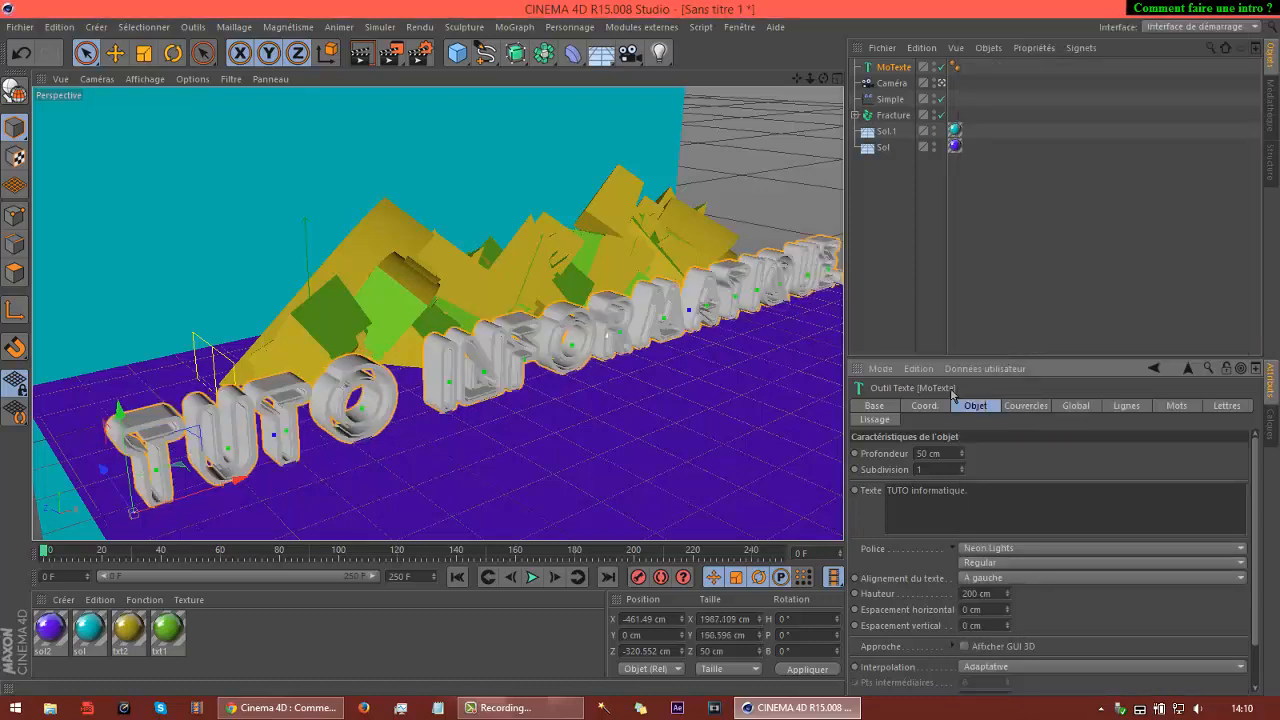
Reposition the "TUTO informatique." text at about X -538, Y 32, Z -343 cm.
{"action": "left_click_drag", "start_coordinate": [238, 491], "coordinate": [183, 500]}
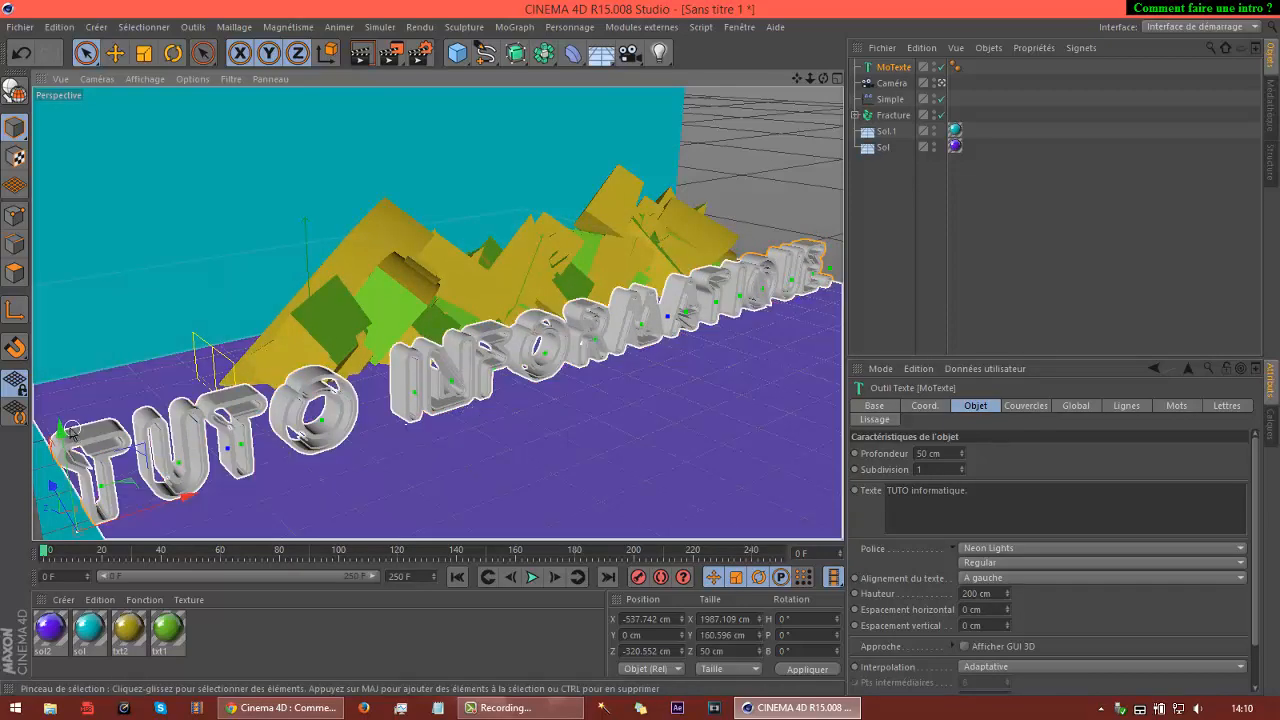
{"action": "mouse_move", "coordinate": [63, 431]}
{"action": "left_mouse_down"}
{"action": "mouse_move", "coordinate": [66, 480]}
{"action": "mouse_move", "coordinate": [73, 408]}
{"action": "left_mouse_up"}
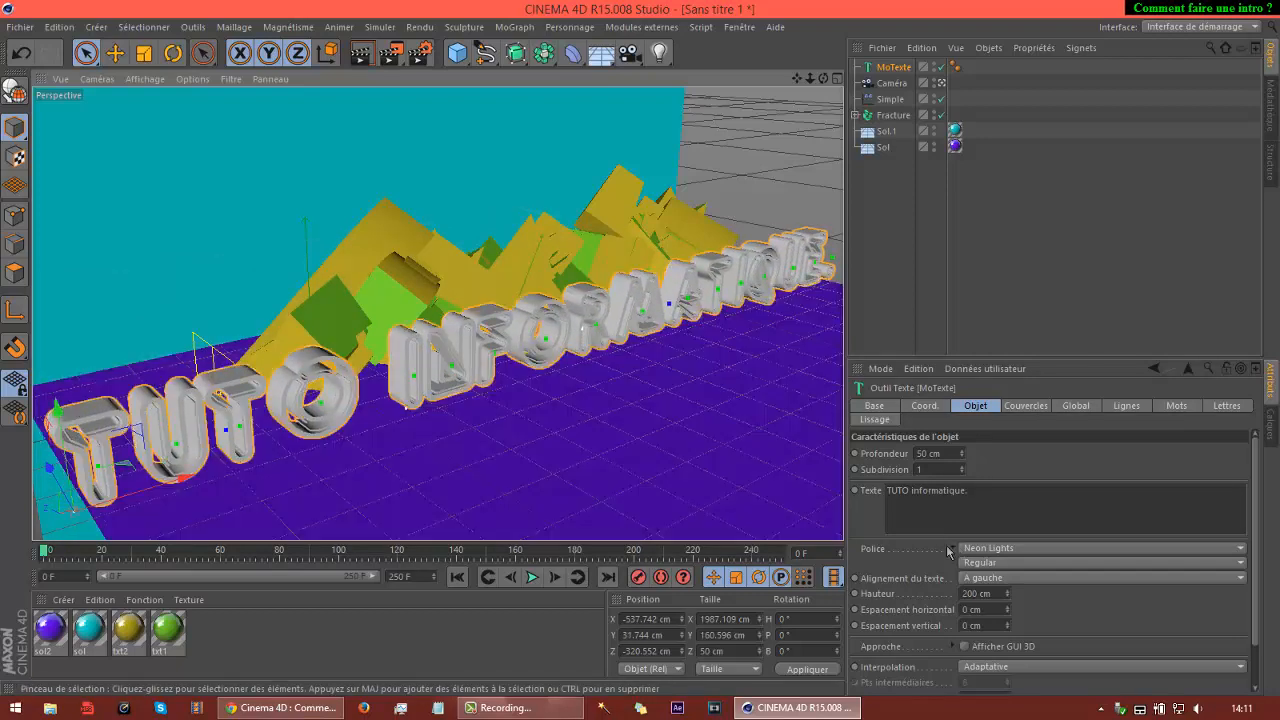
{"action": "left_click", "coordinate": [925, 405]}
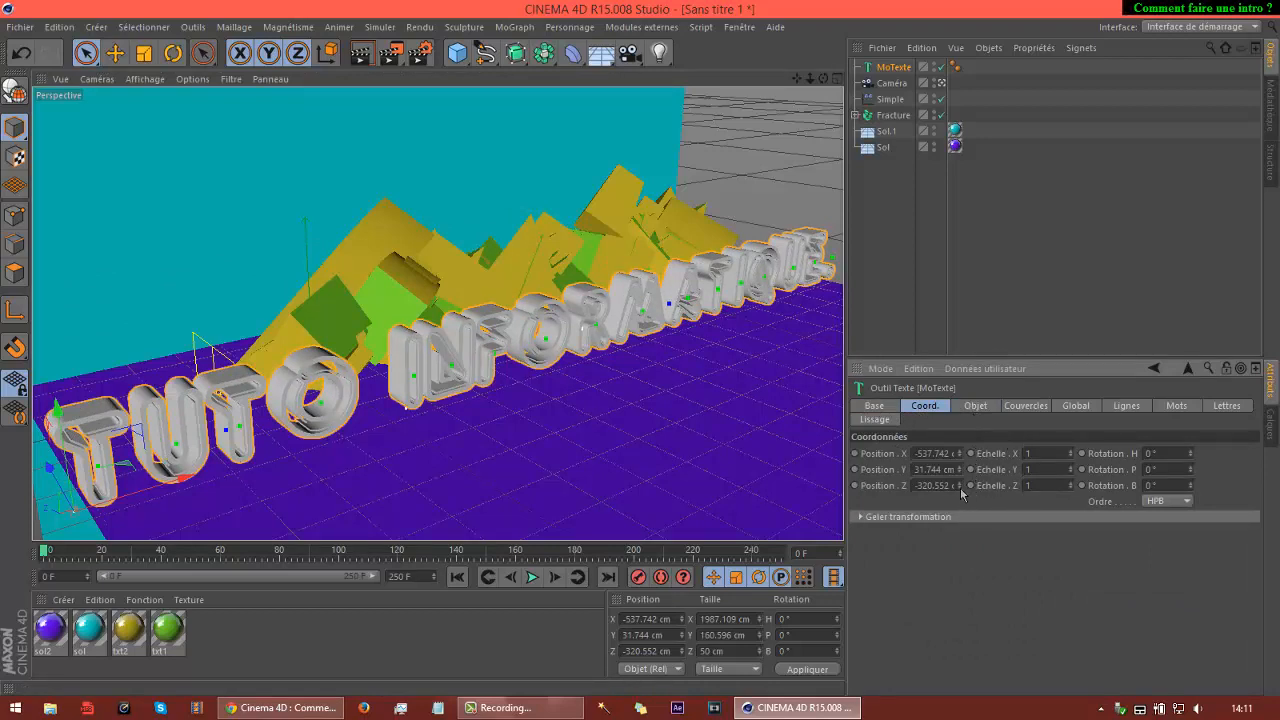
{"action": "left_click_drag", "start_coordinate": [959, 487], "coordinate": [959, 487]}
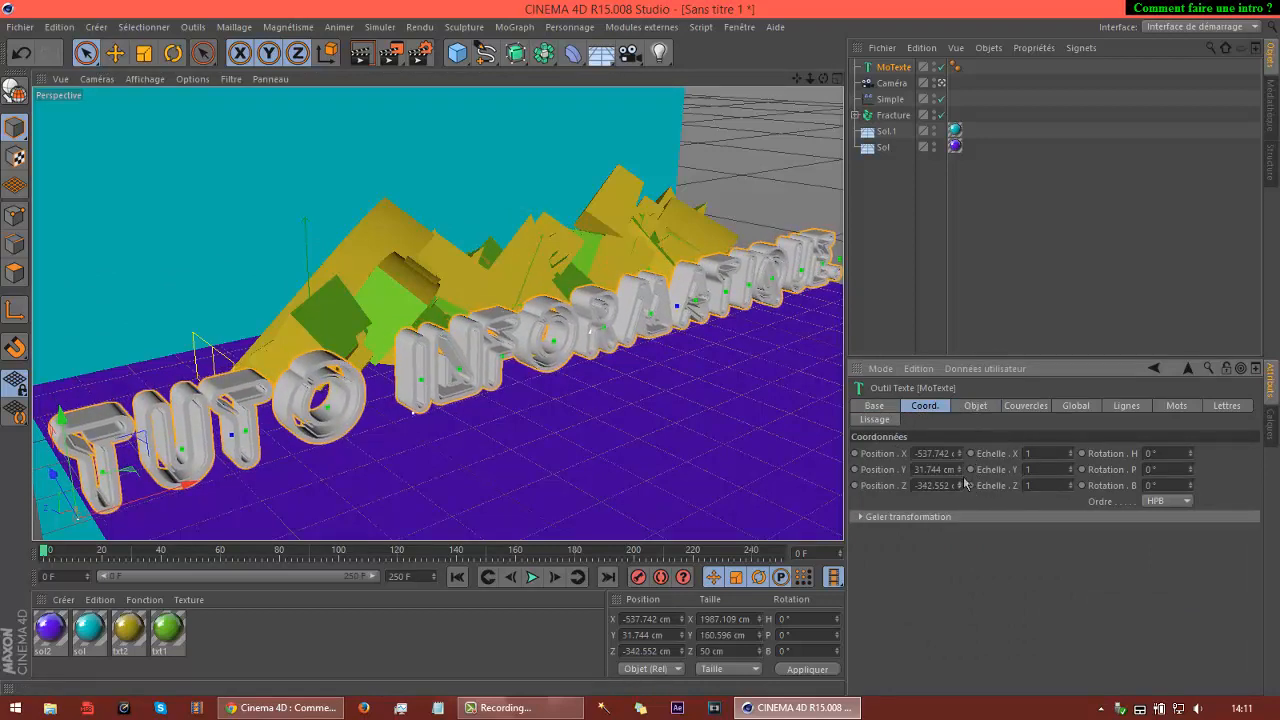
{"action": "left_click", "coordinate": [962, 473]}
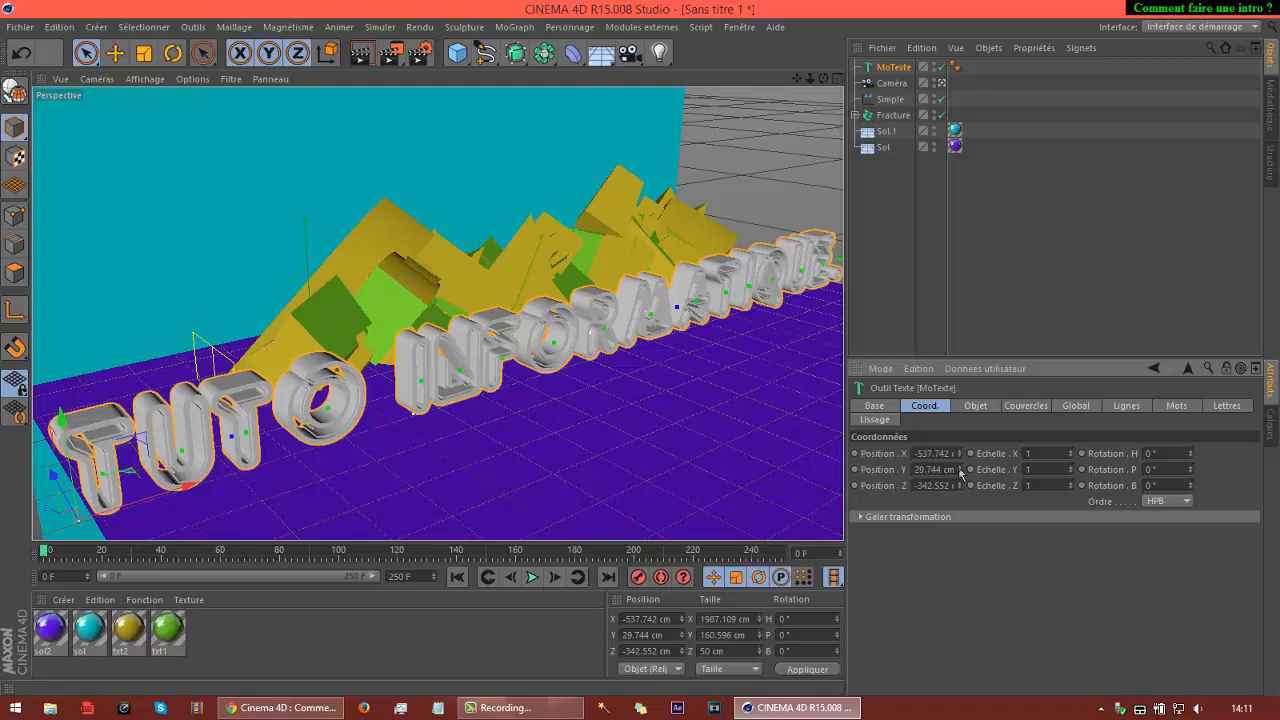
{"action": "left_click", "coordinate": [959, 466]}
{"action": "left_click", "coordinate": [959, 466]}
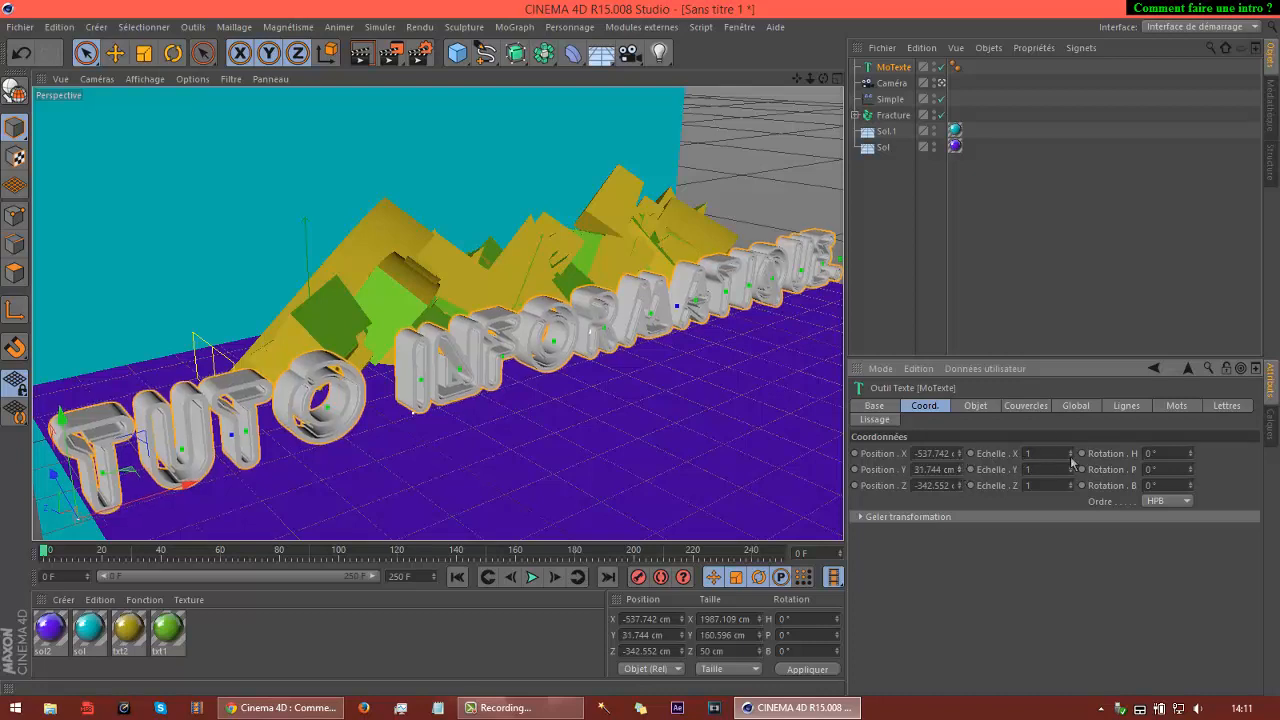
Reduce the text's X scale to 0.79 and shift it along X to about -418 cm.
{"action": "left_click", "coordinate": [985, 407]}
{"action": "left_click", "coordinate": [945, 407]}
{"action": "left_click_drag", "start_coordinate": [1071, 458], "coordinate": [1070, 455]}
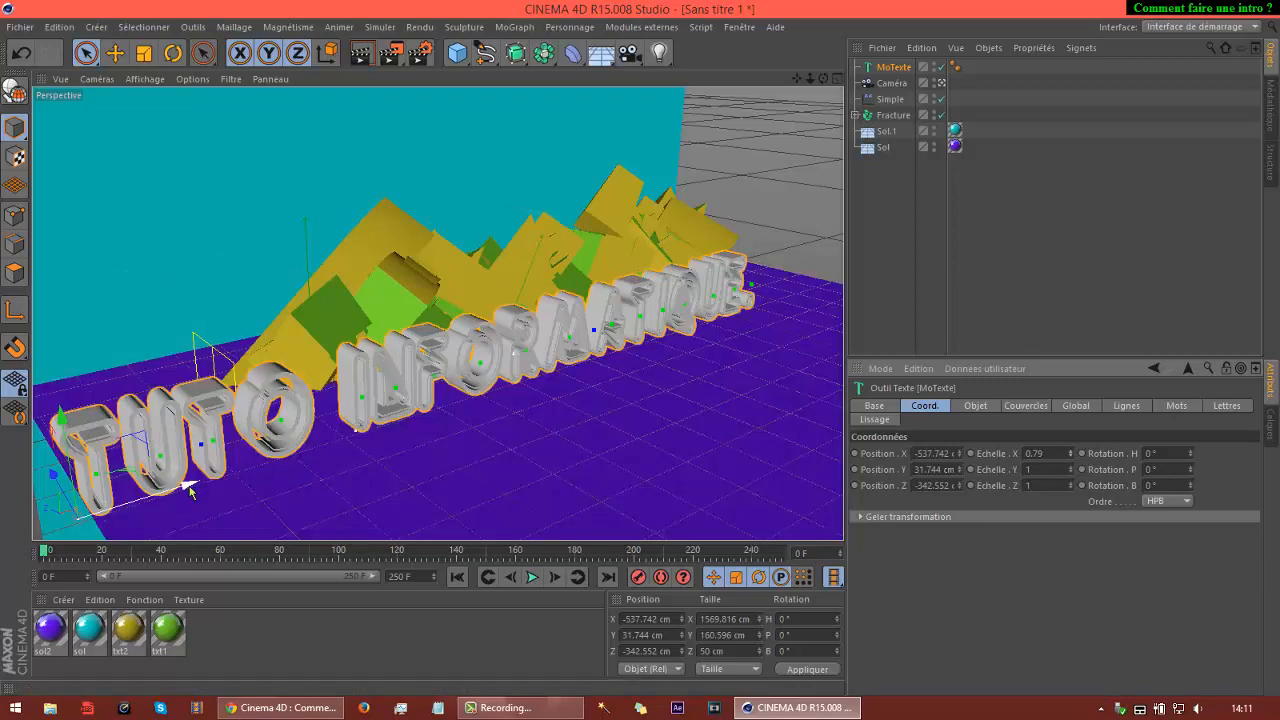
{"action": "left_click_drag", "start_coordinate": [186, 486], "coordinate": [314, 482]}
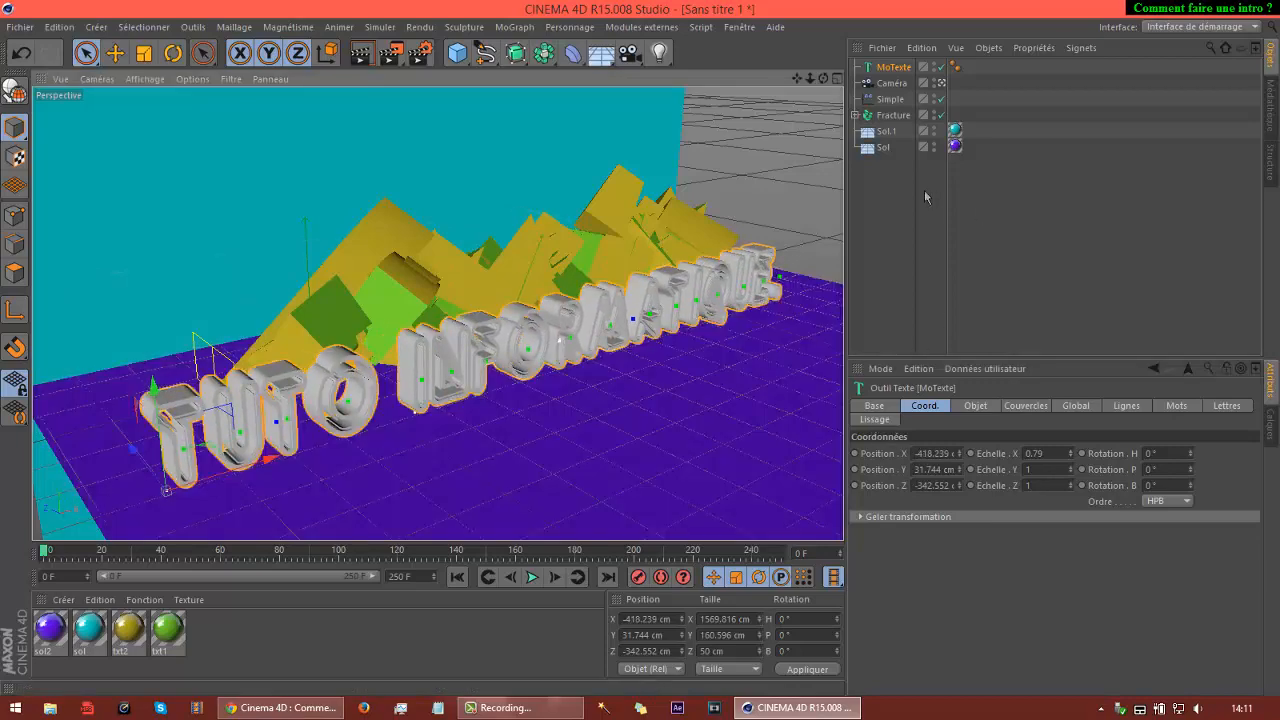
Create a new material, open it for editing and disable its specularity channel.
{"action": "double_click", "coordinate": [375, 660]}
{"action": "double_click", "coordinate": [50, 630]}
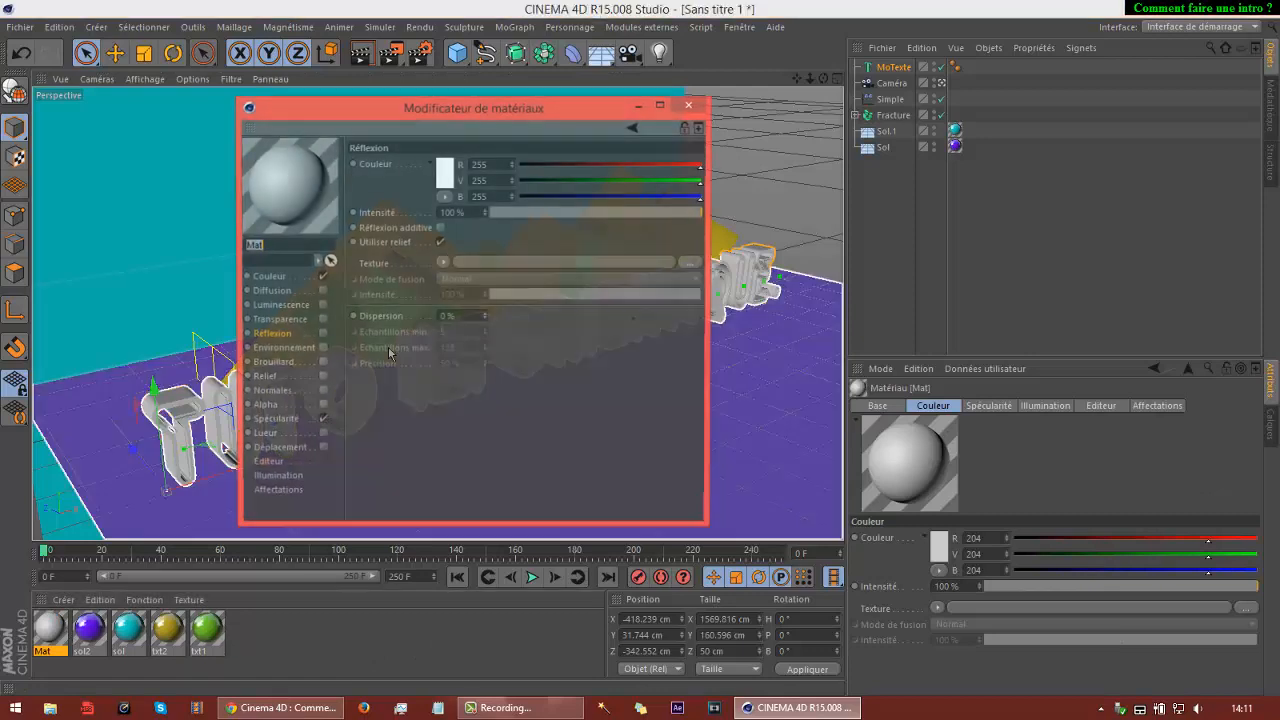
{"action": "left_click", "coordinate": [321, 420]}
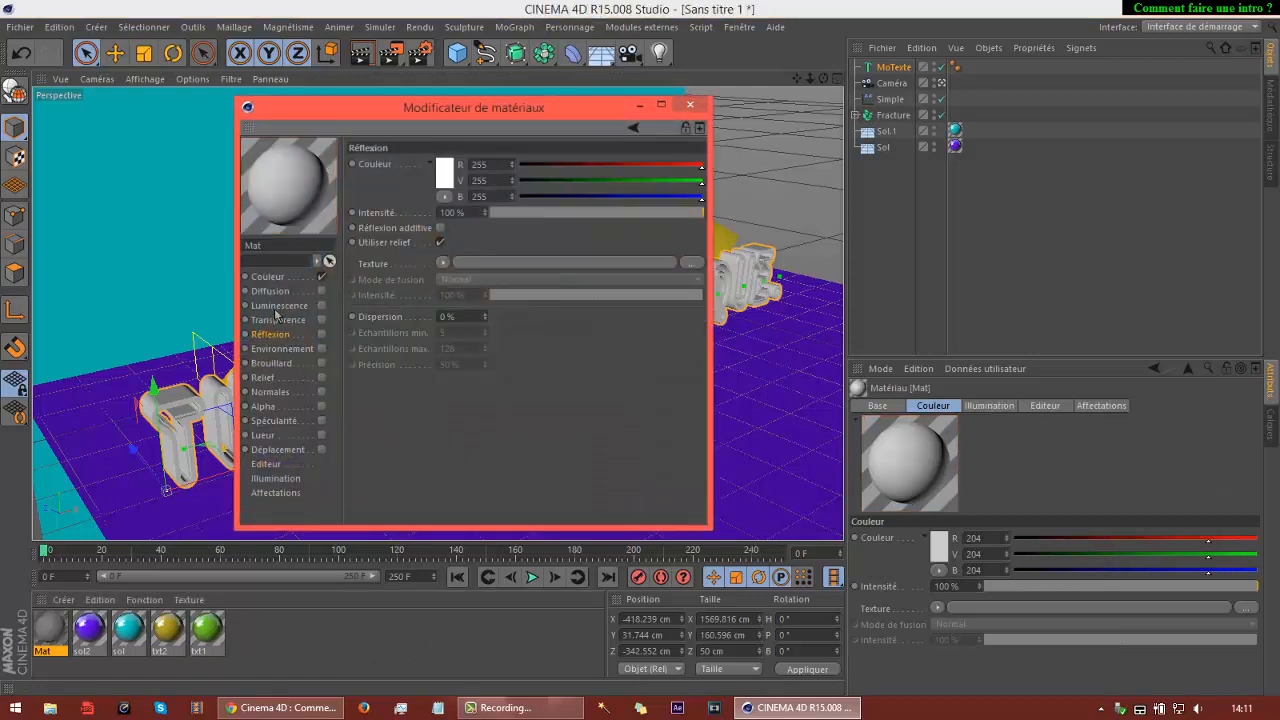
Set the new material's colour to blue with R 25, V 0, B 255.
{"action": "left_click", "coordinate": [267, 277]}
{"action": "left_click", "coordinate": [436, 178]}
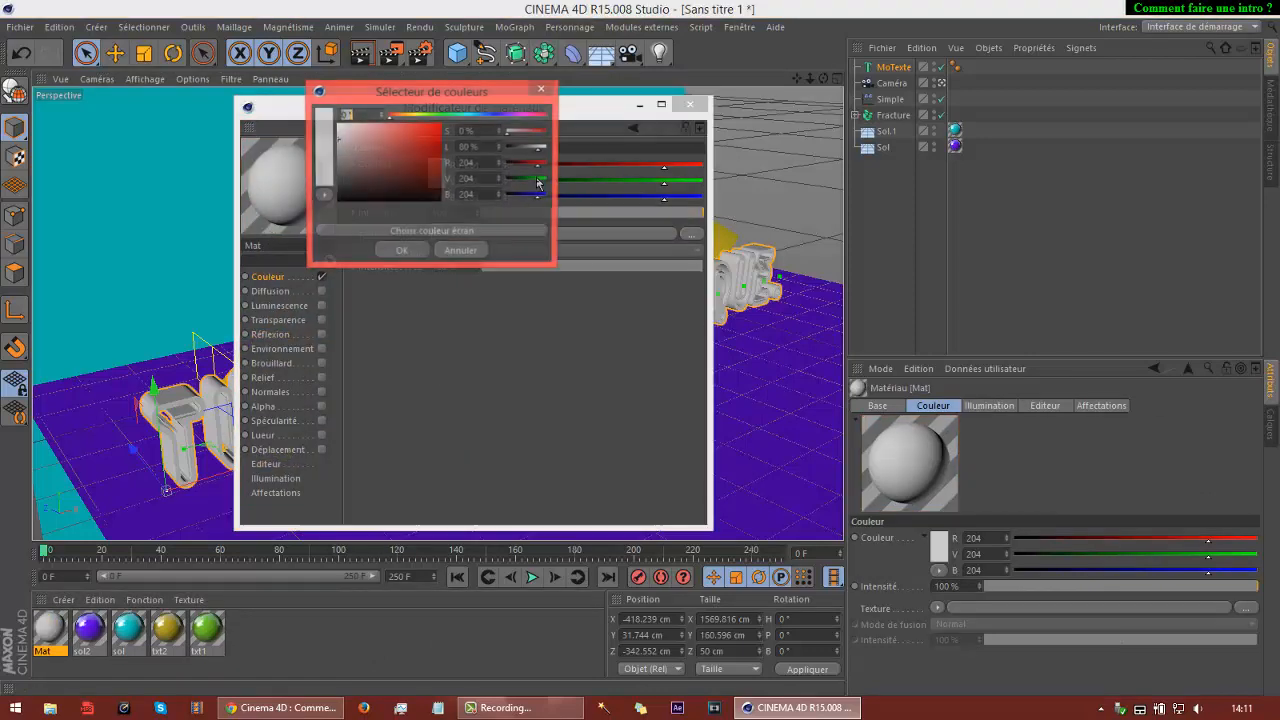
{"action": "left_click_drag", "start_coordinate": [517, 118], "coordinate": [450, 127]}
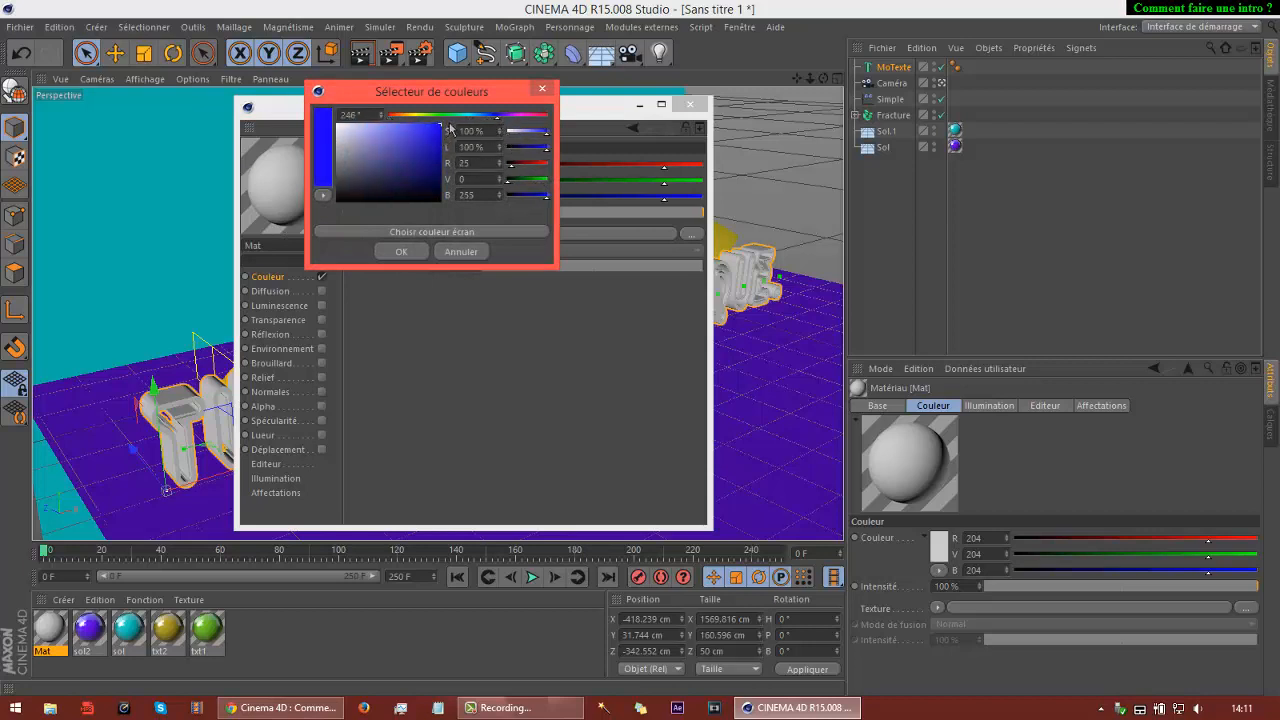
{"action": "left_click", "coordinate": [424, 256]}
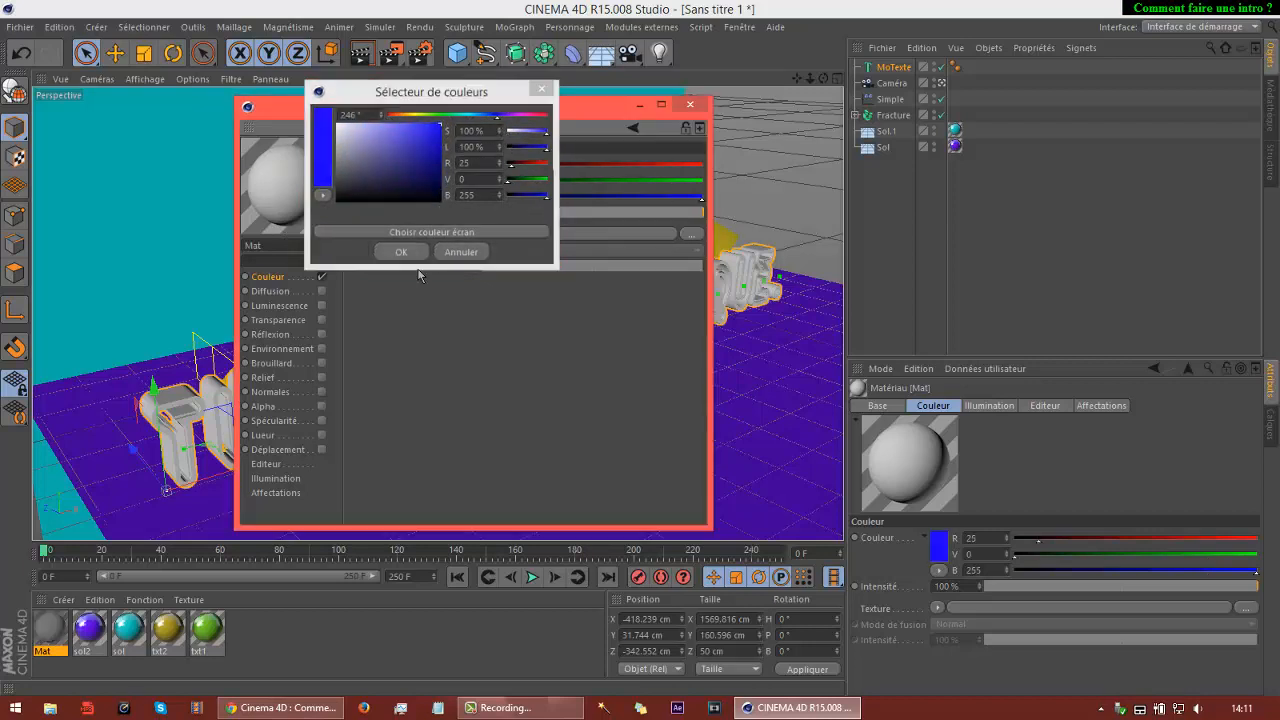
Try the blue material with its reflection, environment and relief channels.
{"action": "left_click", "coordinate": [322, 320]}
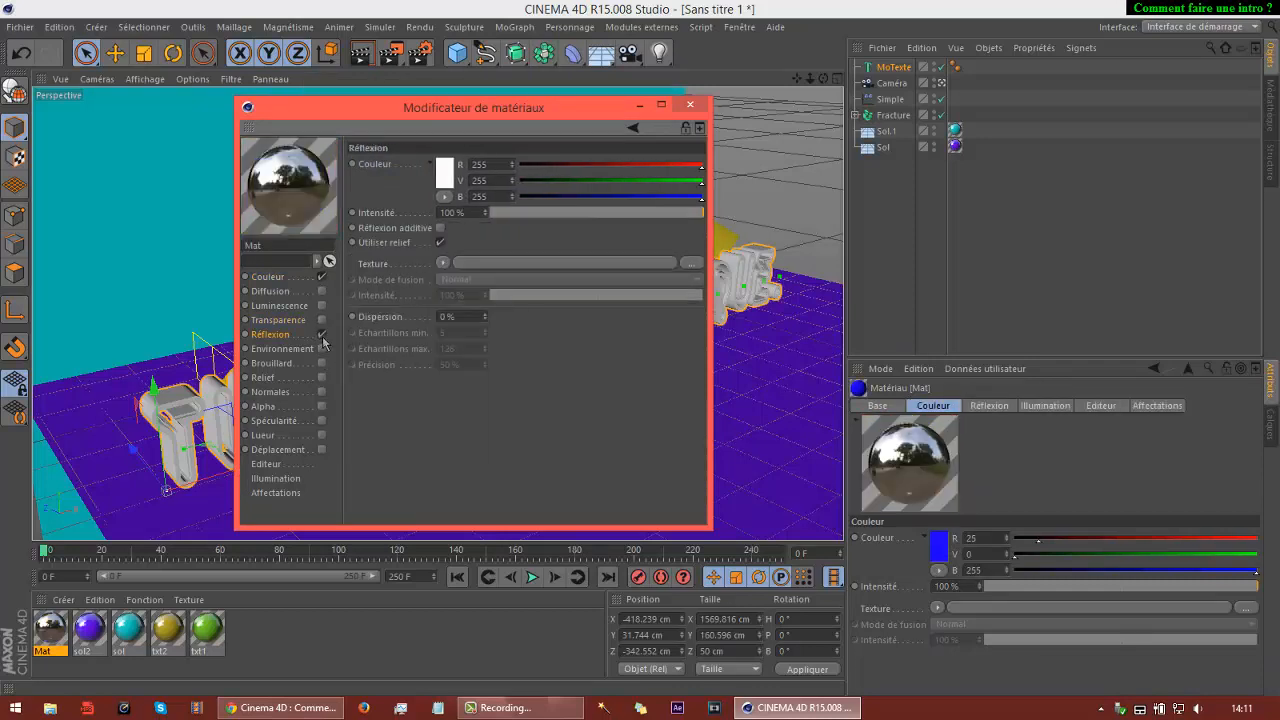
{"action": "left_click", "coordinate": [322, 349]}
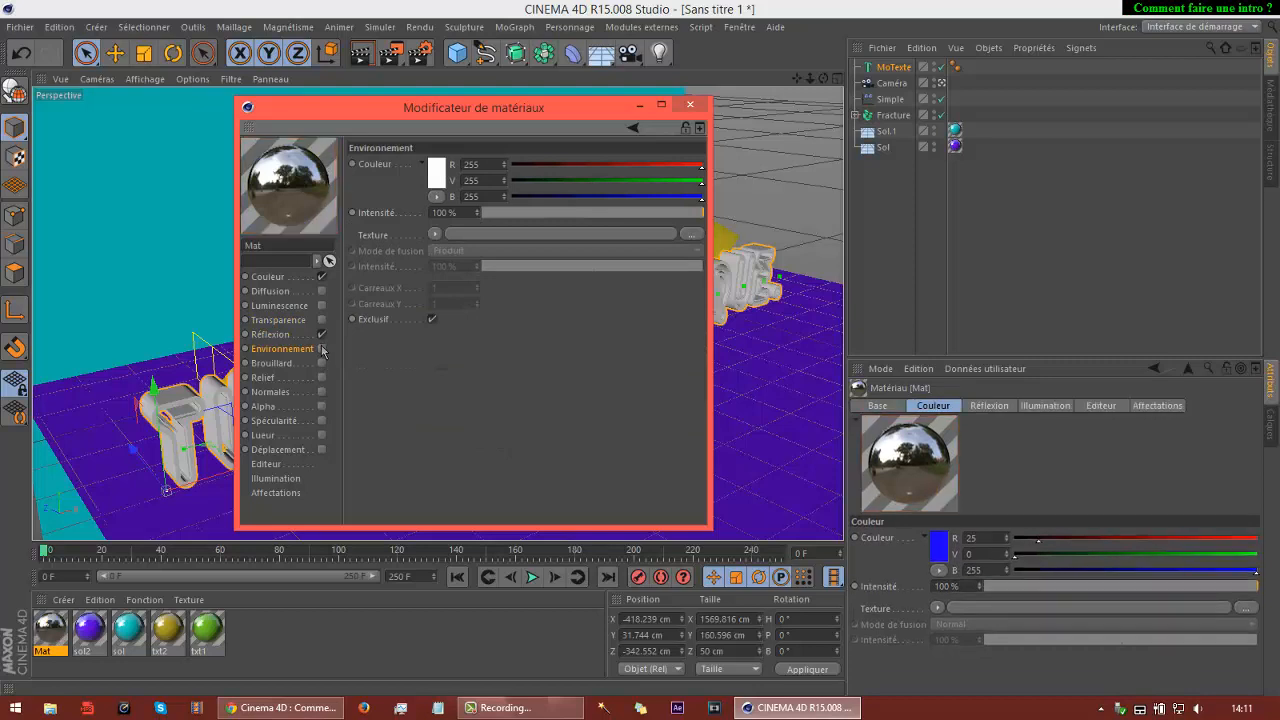
{"action": "left_click", "coordinate": [321, 336]}
{"action": "left_click", "coordinate": [322, 377]}
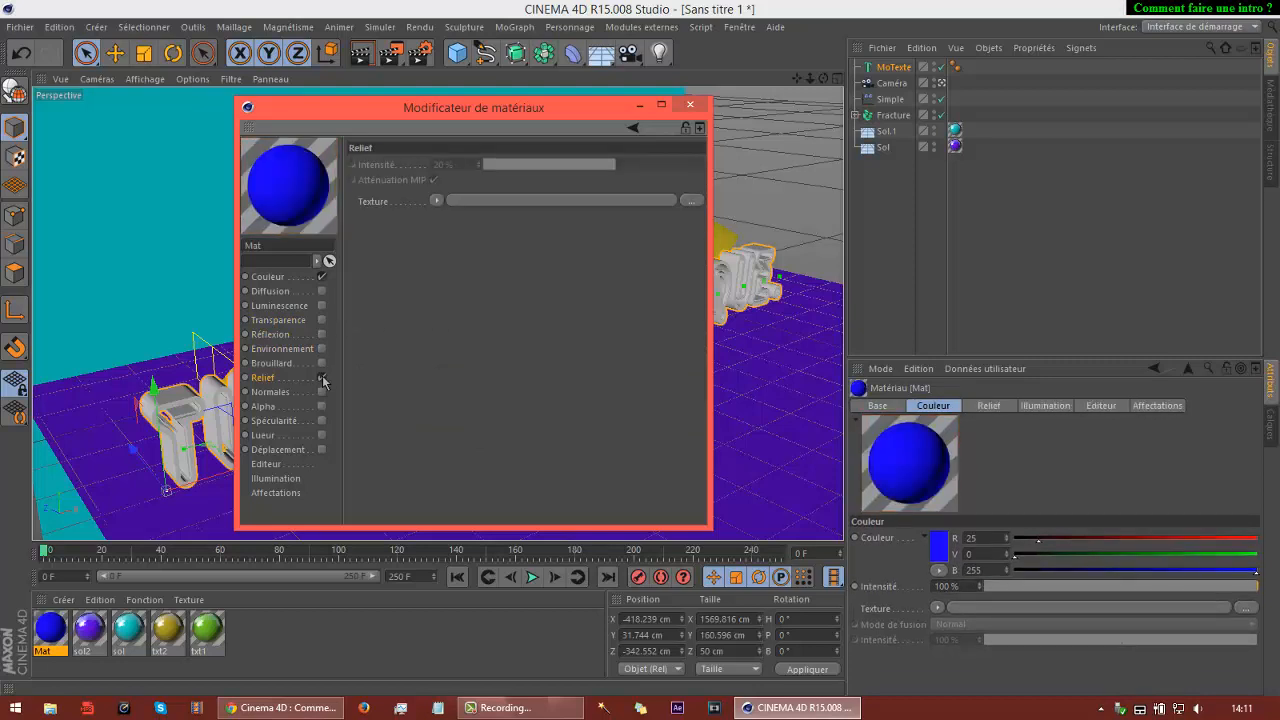
{"action": "left_click", "coordinate": [322, 378]}
{"action": "left_click", "coordinate": [321, 335]}
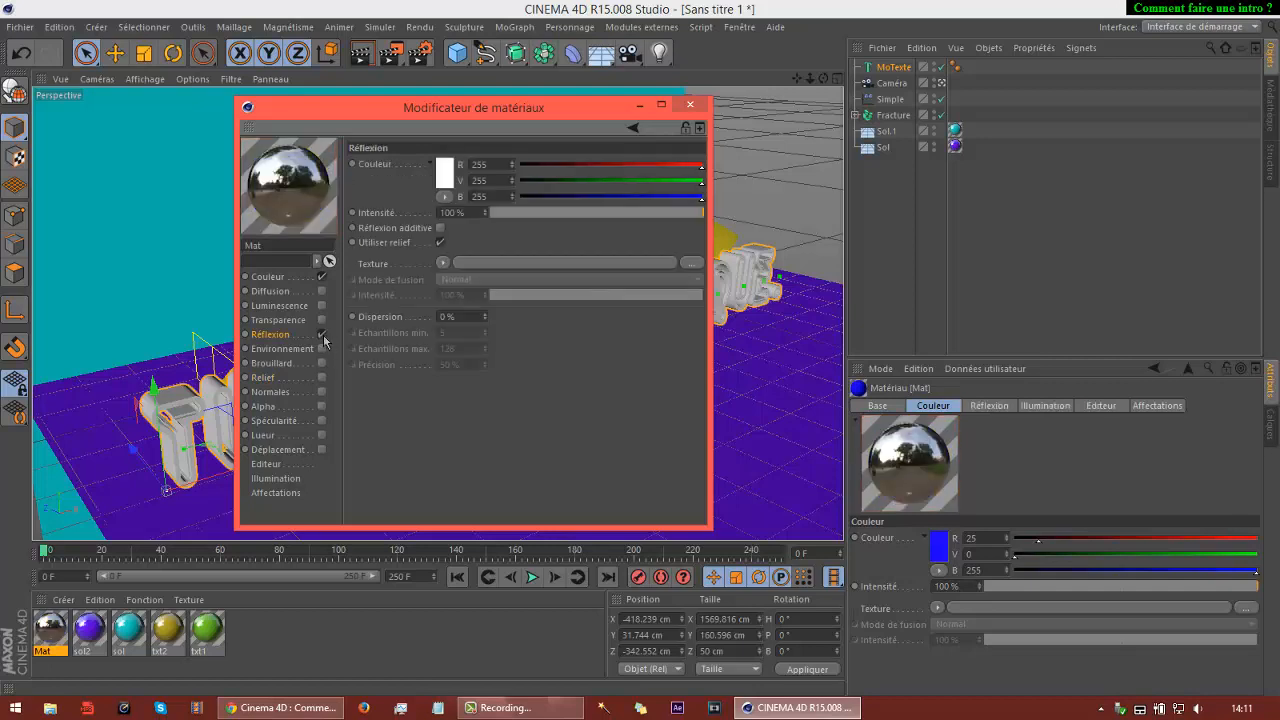
Enable the material's relief channel, disable reflection, and load a Fresnel texture into the relief.
{"action": "left_click", "coordinate": [322, 377]}
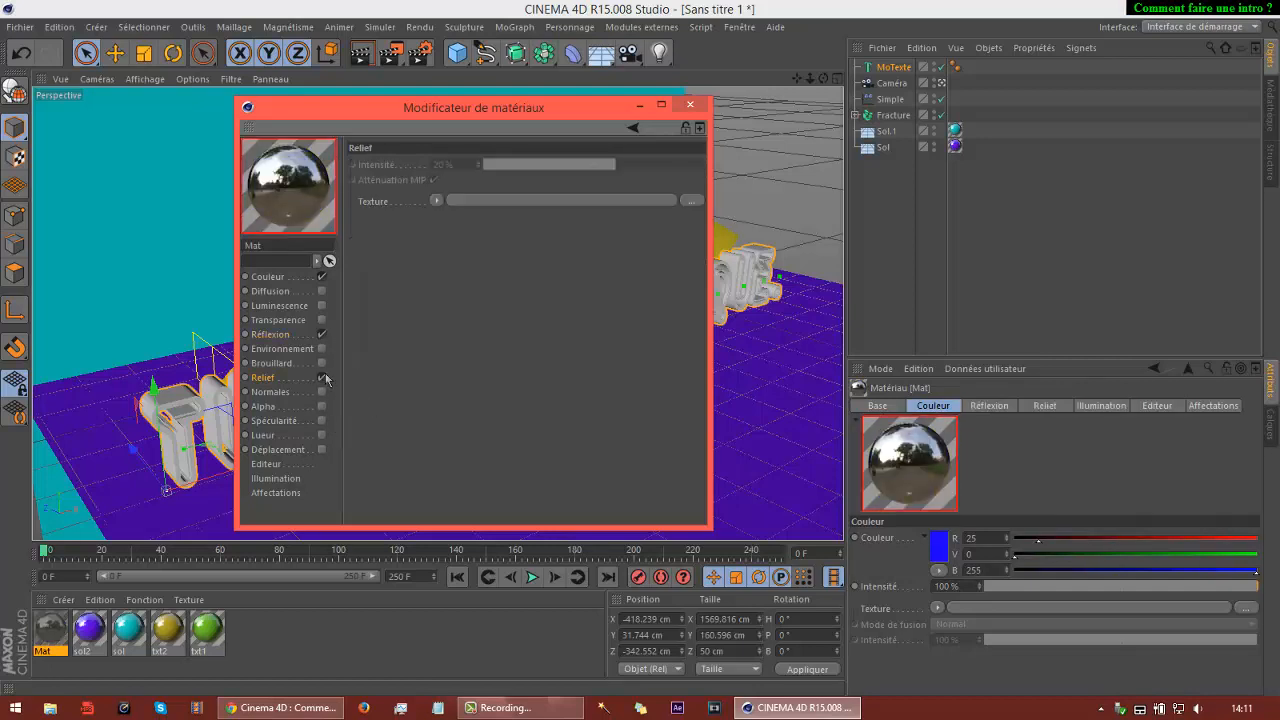
{"action": "left_click", "coordinate": [321, 335]}
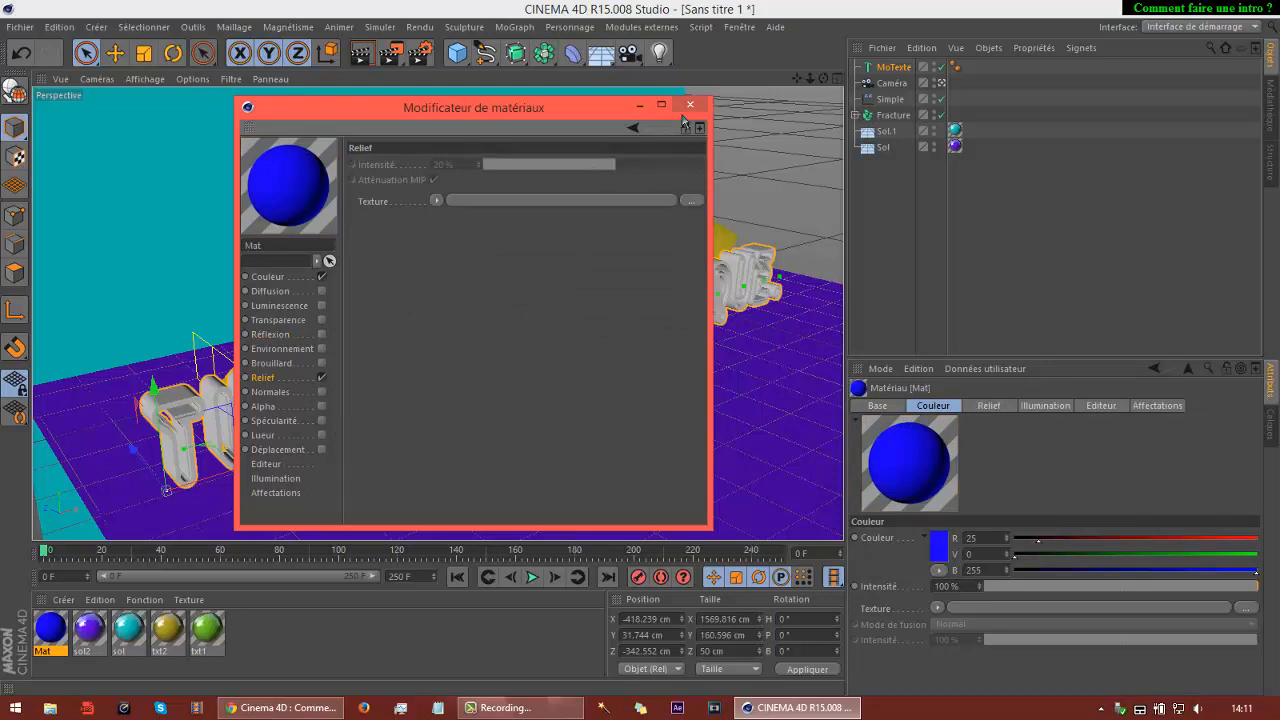
{"action": "left_click", "coordinate": [436, 200]}
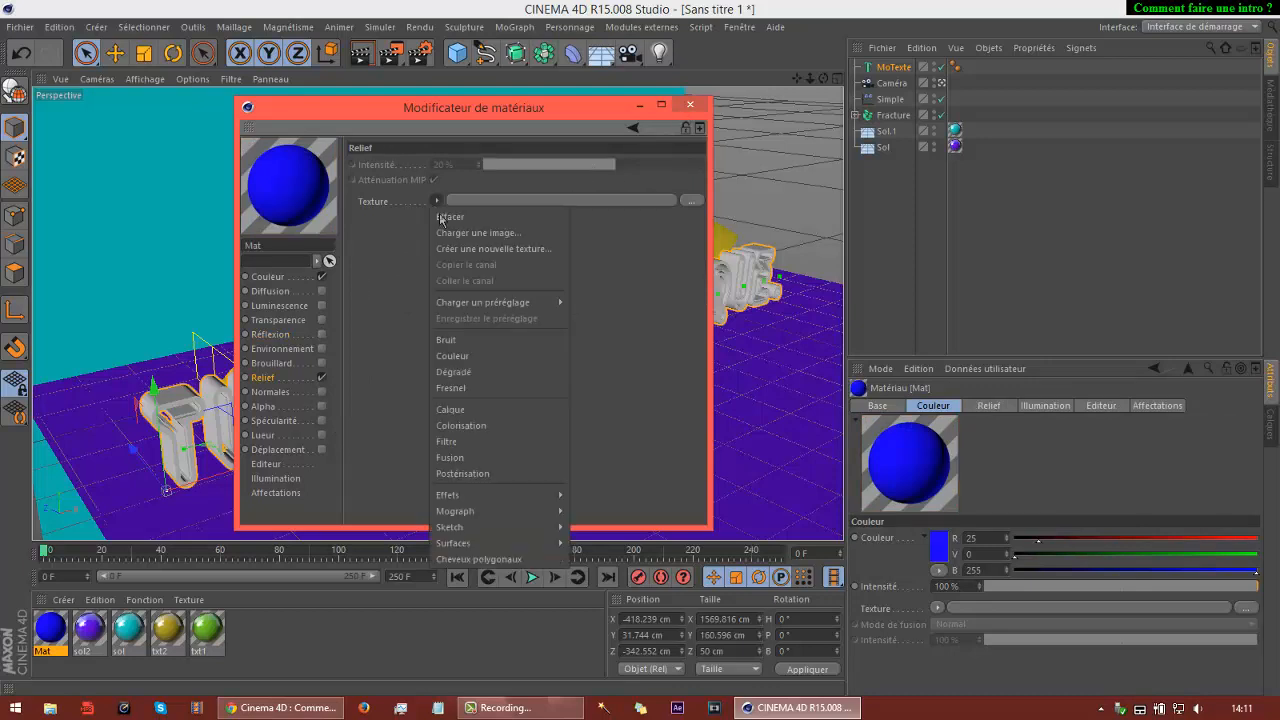
{"action": "left_click", "coordinate": [450, 384]}
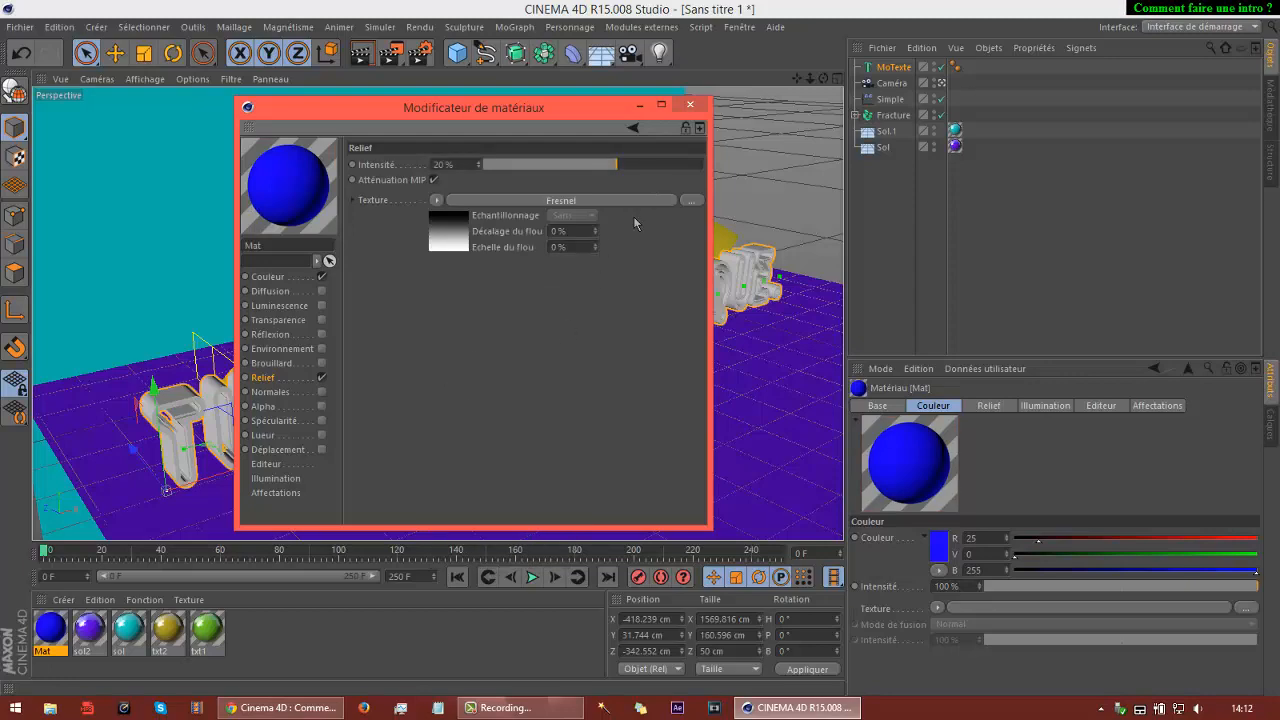
{"action": "left_click", "coordinate": [689, 105]}
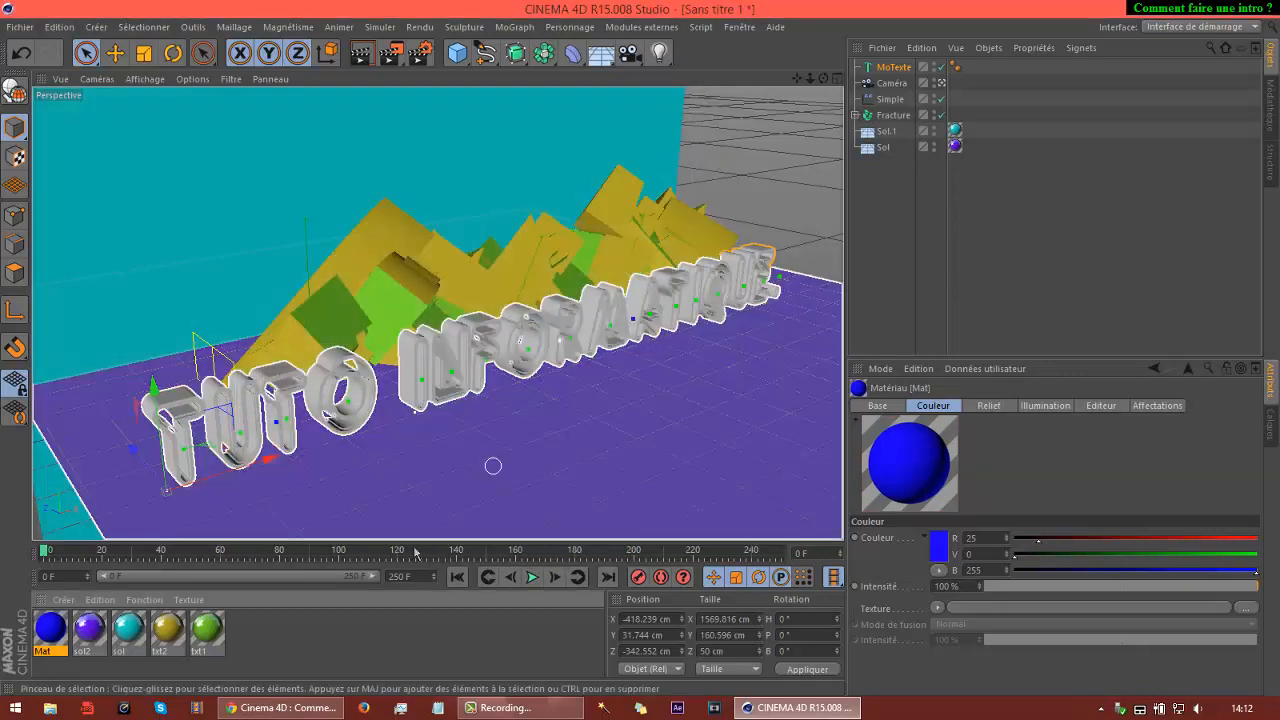
Reopen the blue material for editing and set its relief intensity to 100%.
{"action": "double_click", "coordinate": [48, 627]}
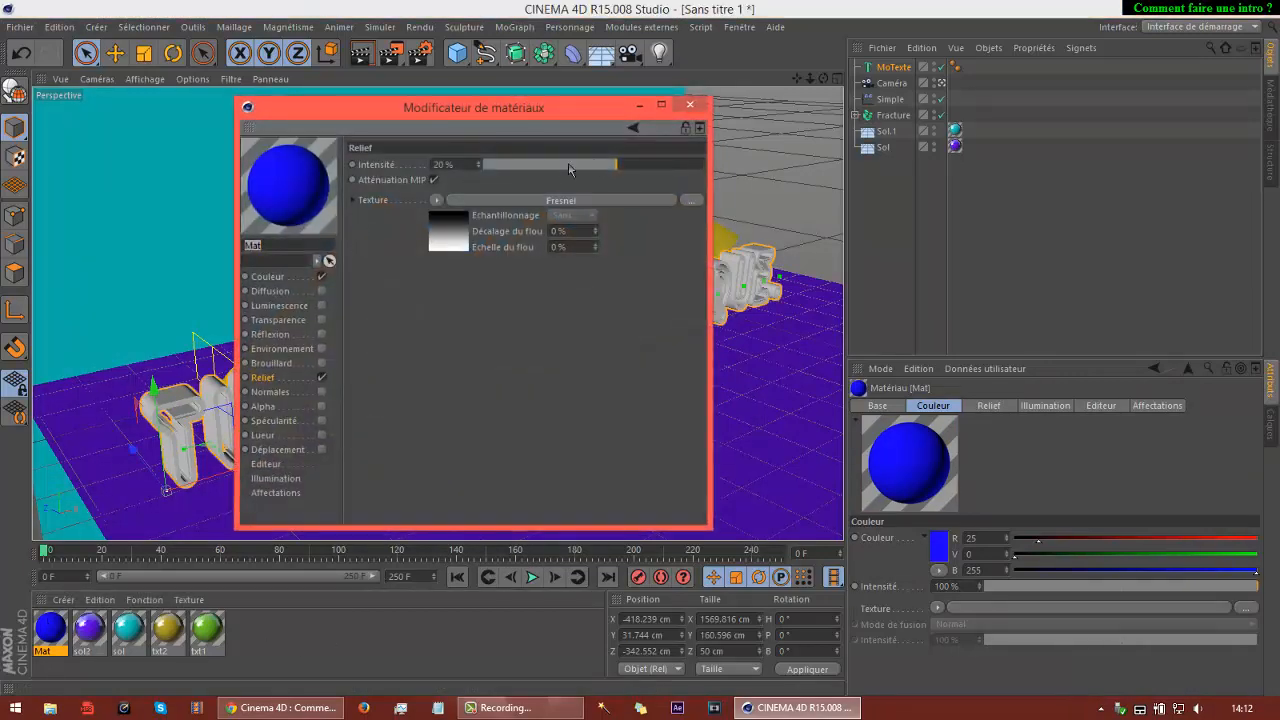
{"action": "left_click_drag", "start_coordinate": [613, 167], "coordinate": [704, 165]}
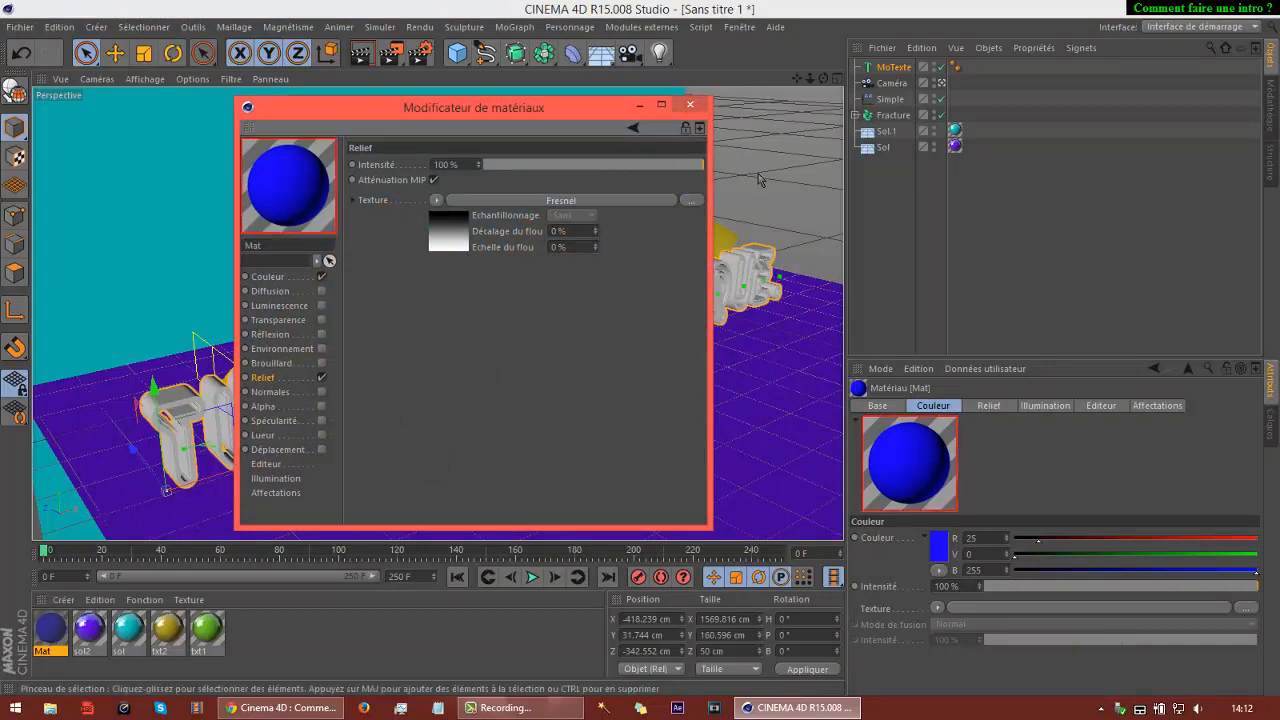
{"action": "left_click", "coordinate": [689, 105]}
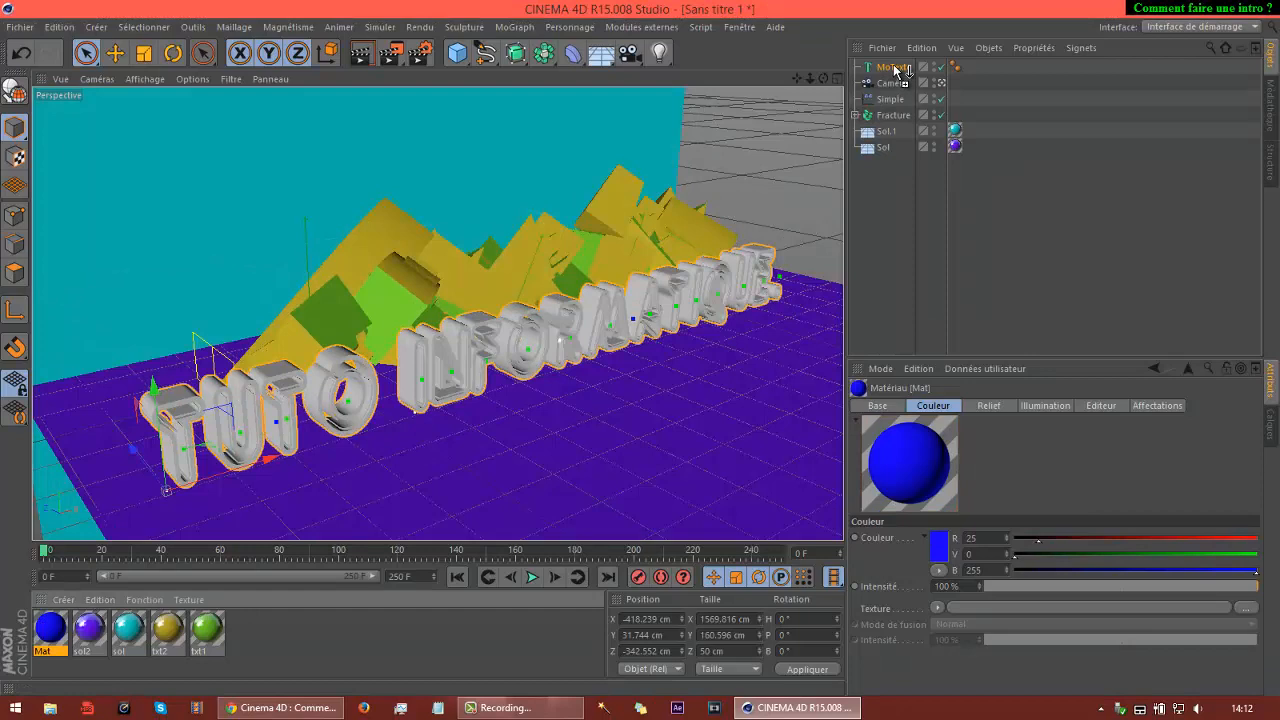
Apply the blue material to the "TUTO informatique." text object.
{"action": "left_click_drag", "start_coordinate": [895, 70], "coordinate": [895, 70]}
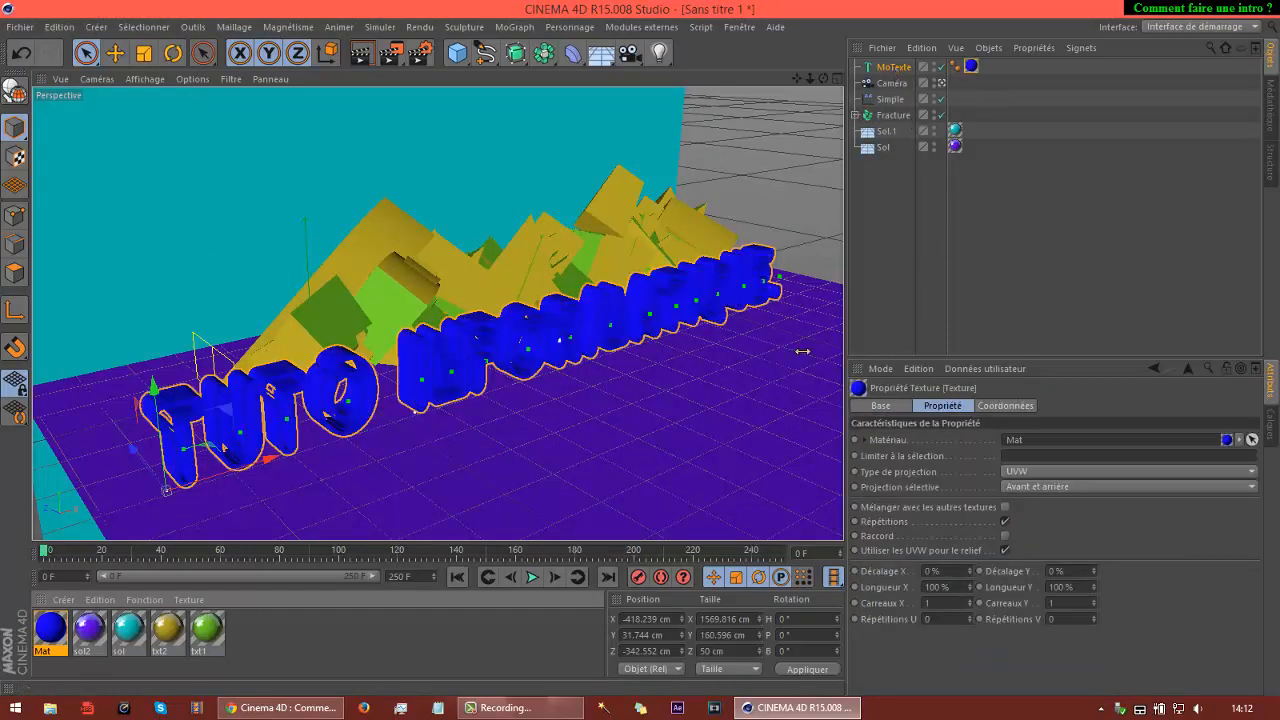
{"action": "right_click", "coordinate": [971, 67]}
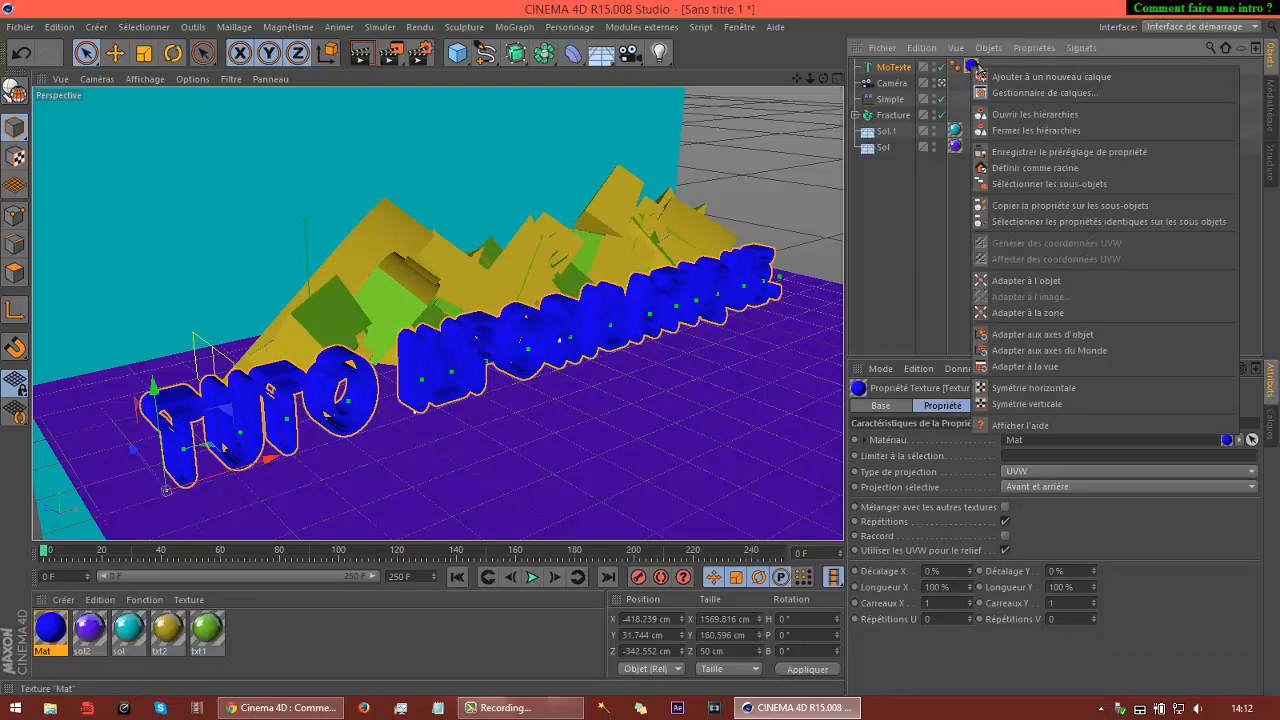
{"action": "left_click", "coordinate": [1052, 404]}
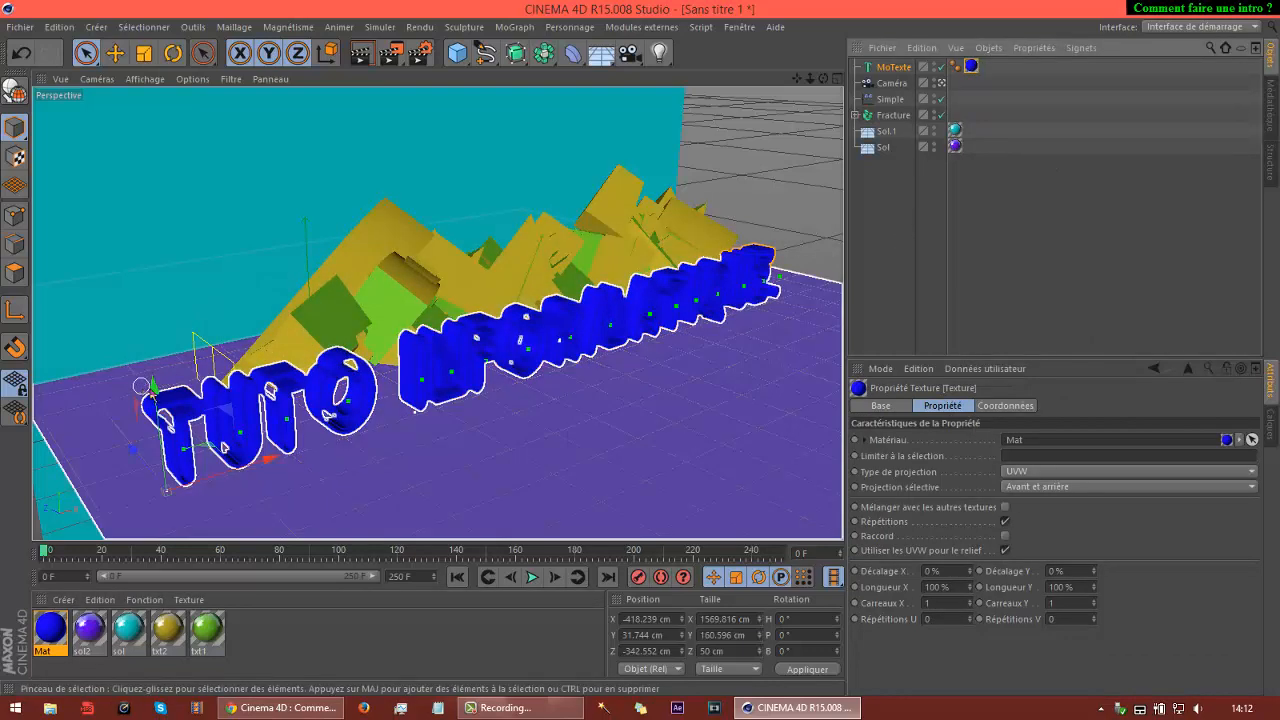
Keyframe the text below the floor at about Y -158 cm on frame 0, and at Y 253, Z -285 cm on frame 200.
{"action": "left_click_drag", "start_coordinate": [141, 385], "coordinate": [193, 510]}
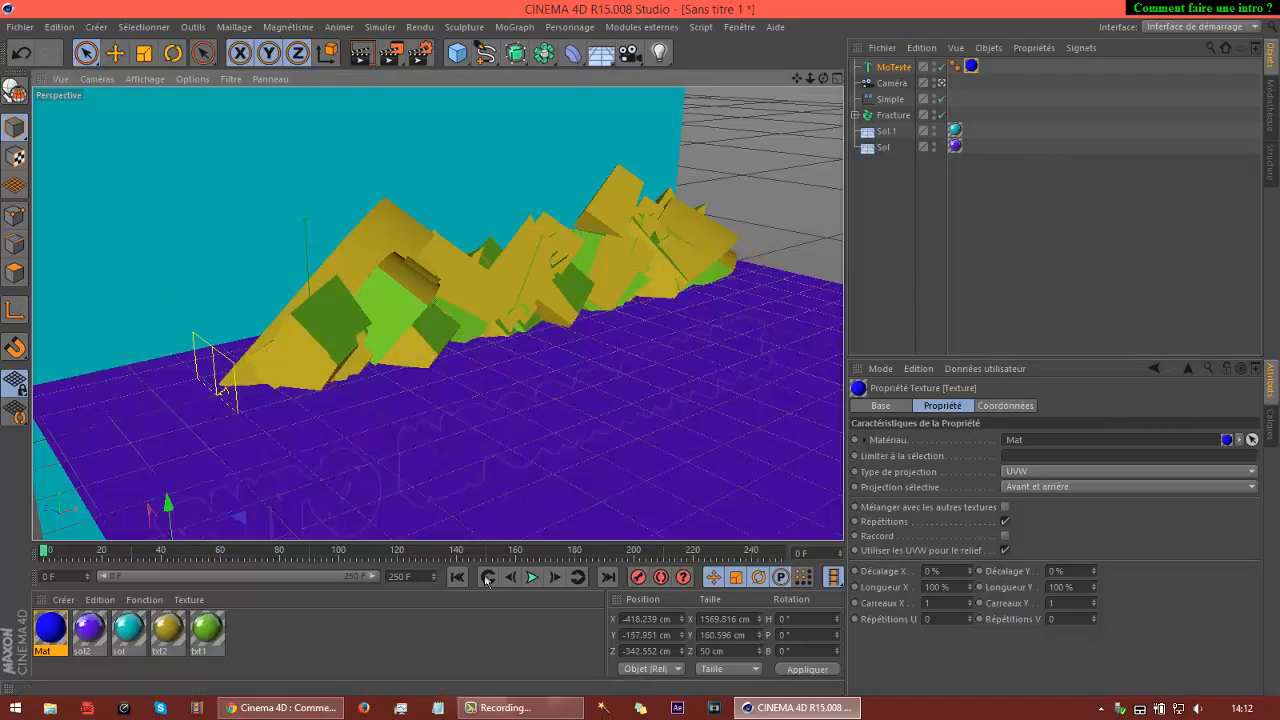
{"action": "left_click", "coordinate": [633, 553]}
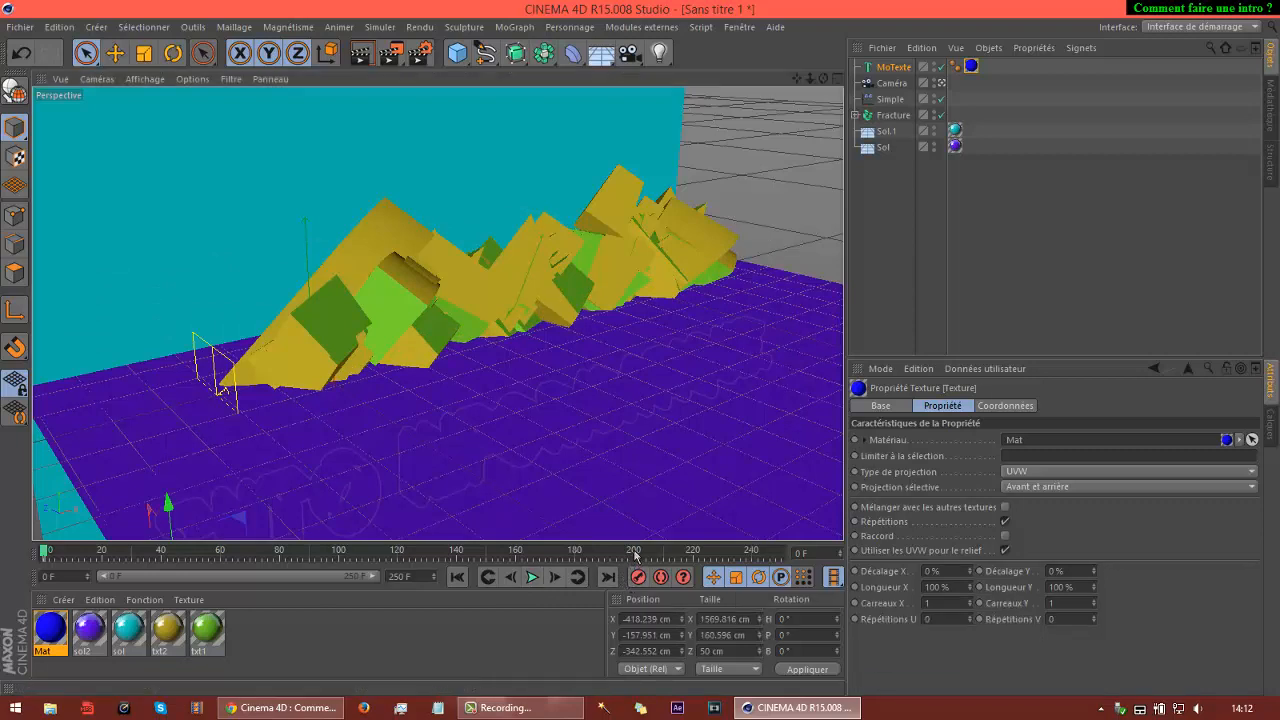
{"action": "mouse_move", "coordinate": [46, 216]}
{"action": "left_mouse_down"}
{"action": "mouse_move", "coordinate": [47, 164]}
{"action": "mouse_move", "coordinate": [52, 195]}
{"action": "mouse_move", "coordinate": [130, 175]}
{"action": "left_mouse_up"}
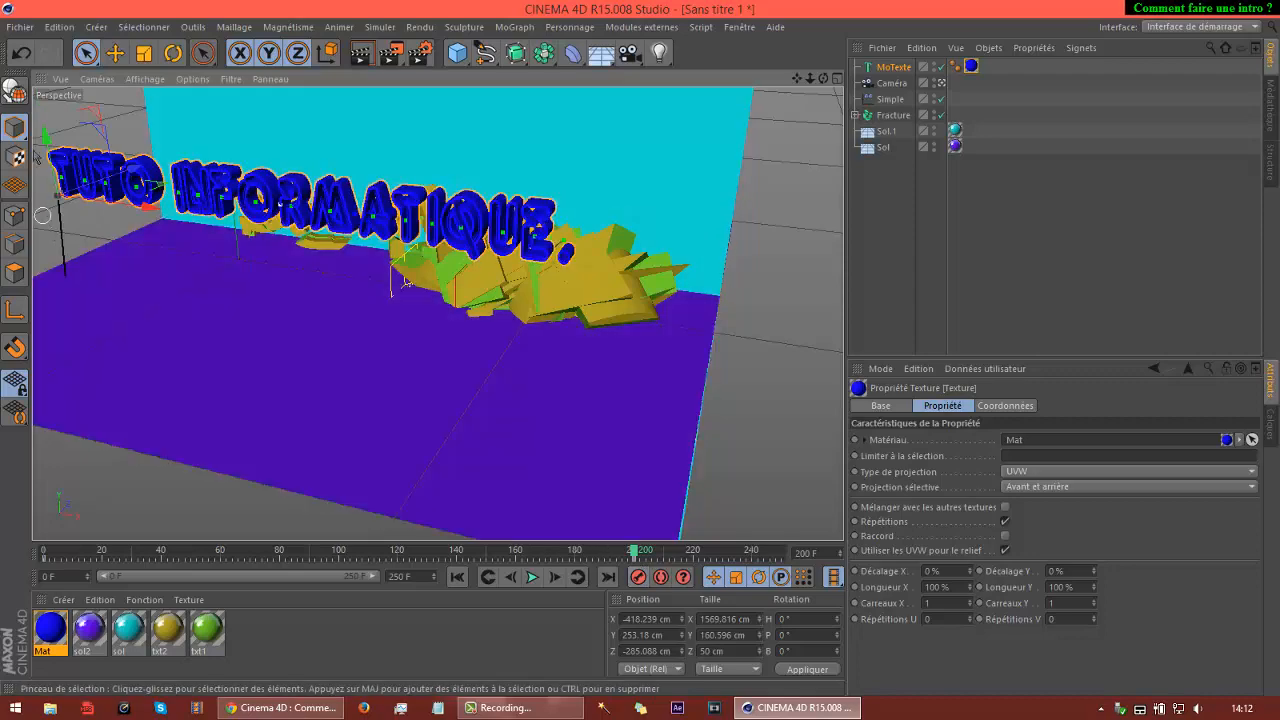
Try moving the text back to about Z 206 cm just after frame 200, and go to frame 250.
{"action": "left_click_drag", "start_coordinate": [135, 167], "coordinate": [221, 135]}
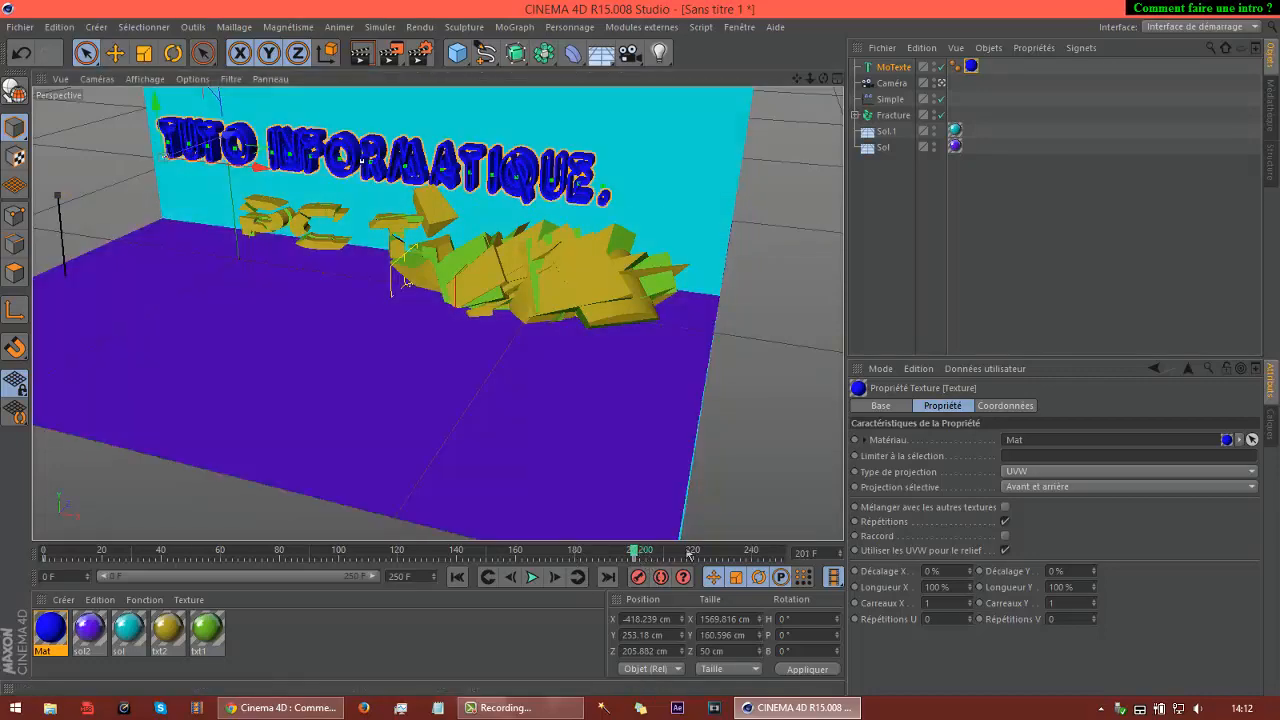
{"action": "left_click_drag", "start_coordinate": [641, 558], "coordinate": [781, 556]}
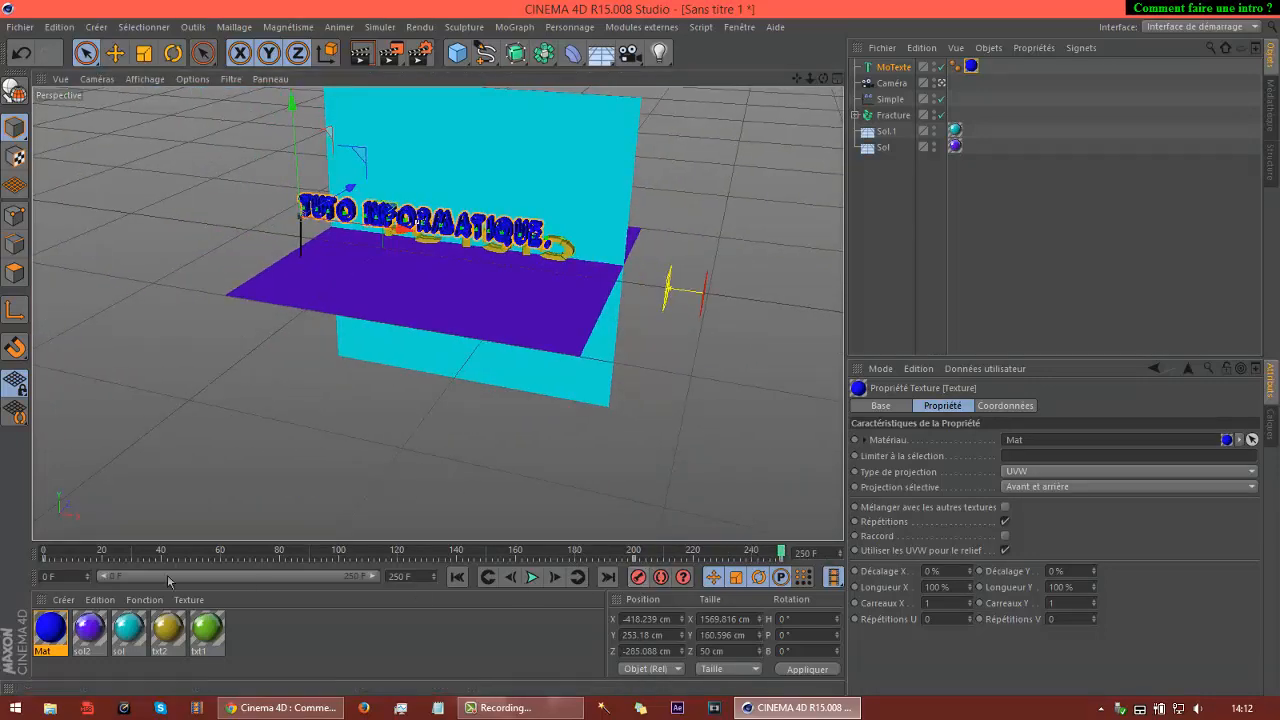
Return to frame 0, deselect the text and play the animation to check its rise.
{"action": "left_click", "coordinate": [42, 552]}
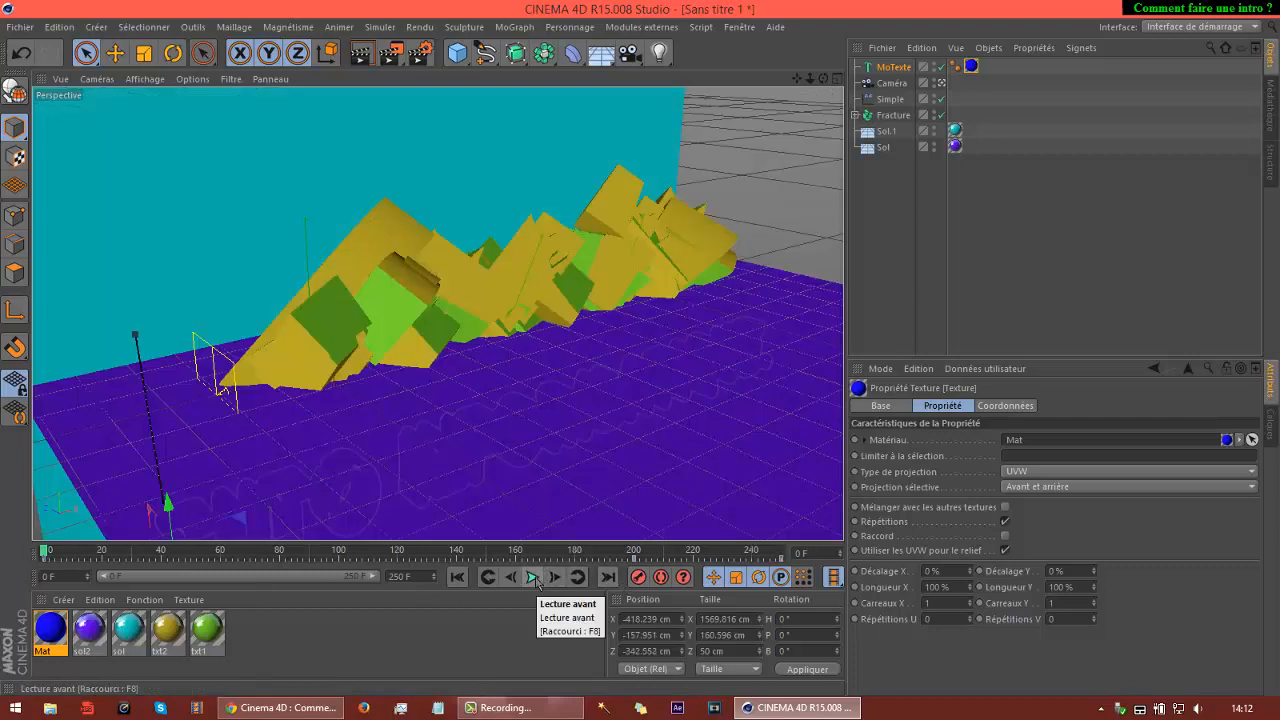
{"action": "left_click", "coordinate": [888, 252]}
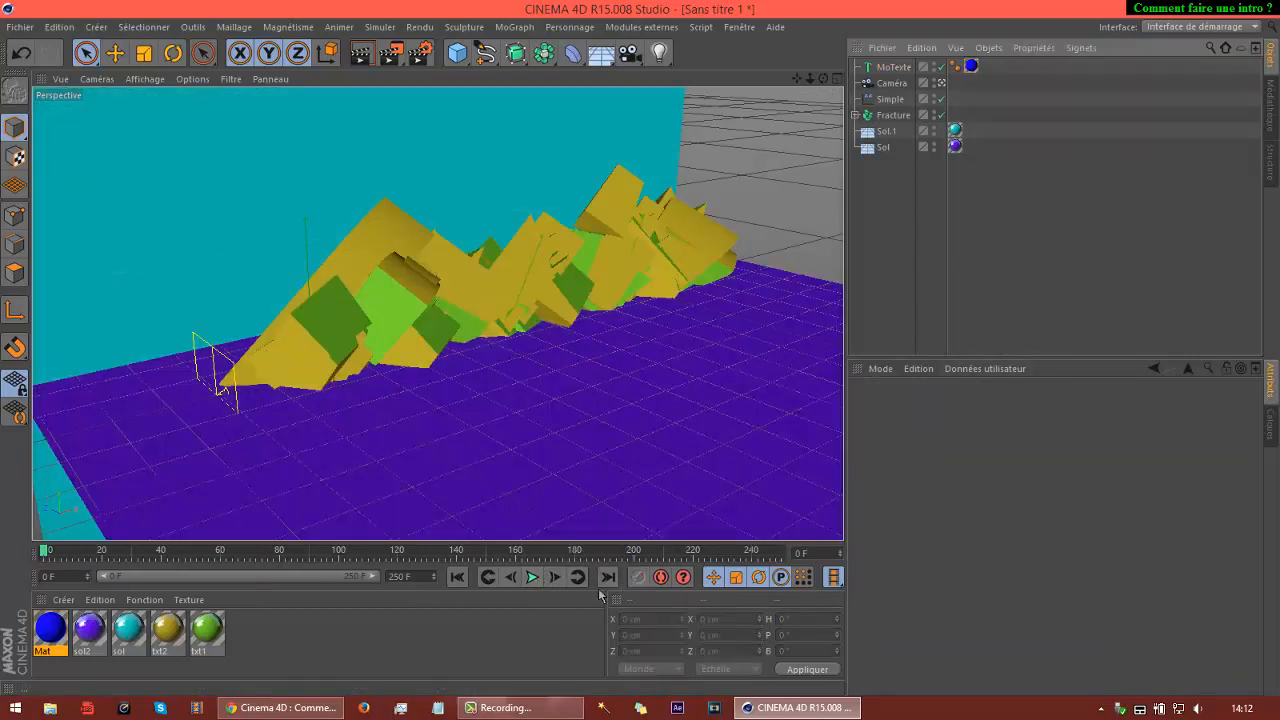
{"action": "left_click", "coordinate": [531, 580]}
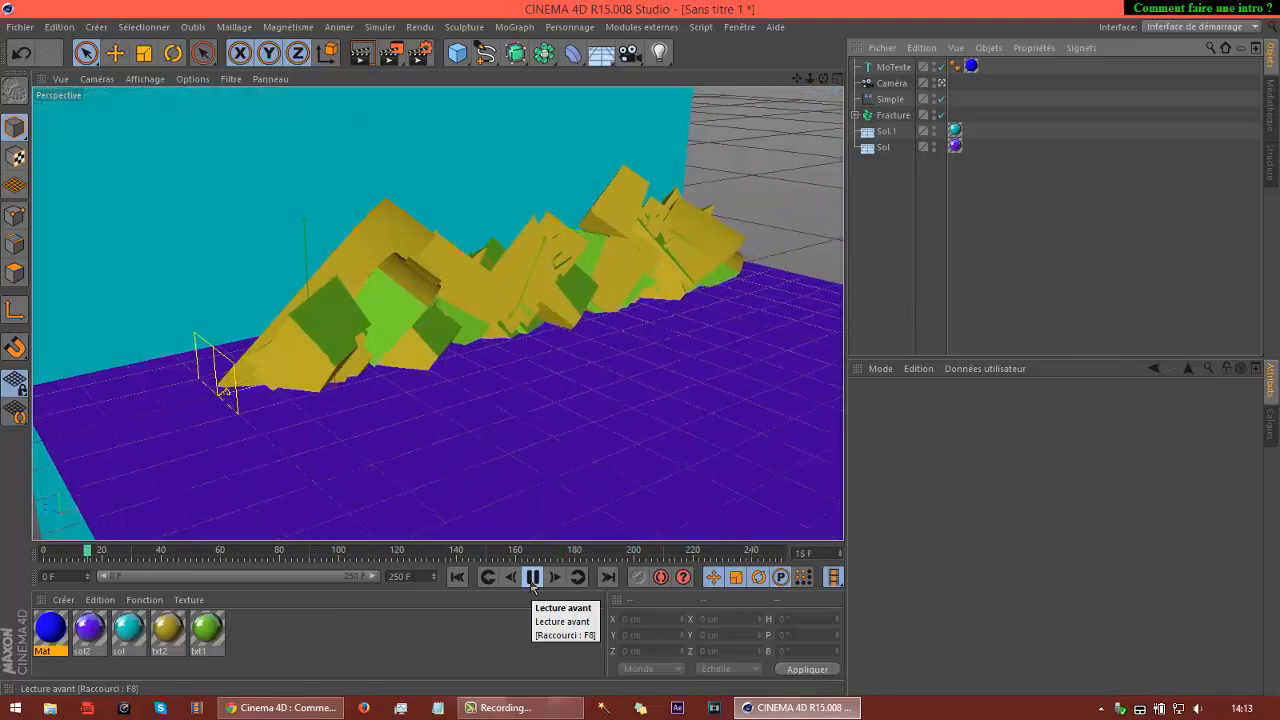
{"action": "left_click", "coordinate": [532, 578]}
At frame 250, move the text back to about Z 203 cm and record a keyframe.
{"action": "left_click_drag", "start_coordinate": [749, 554], "coordinate": [797, 565]}
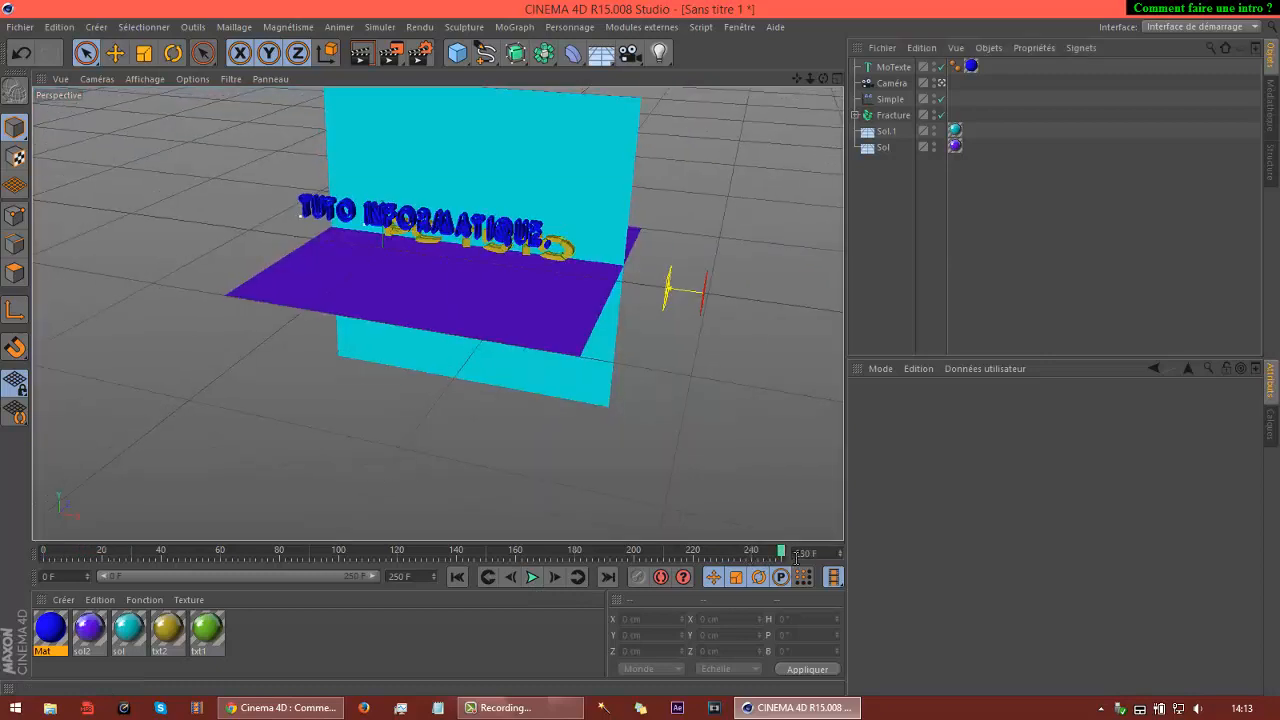
{"action": "left_click", "coordinate": [393, 200]}
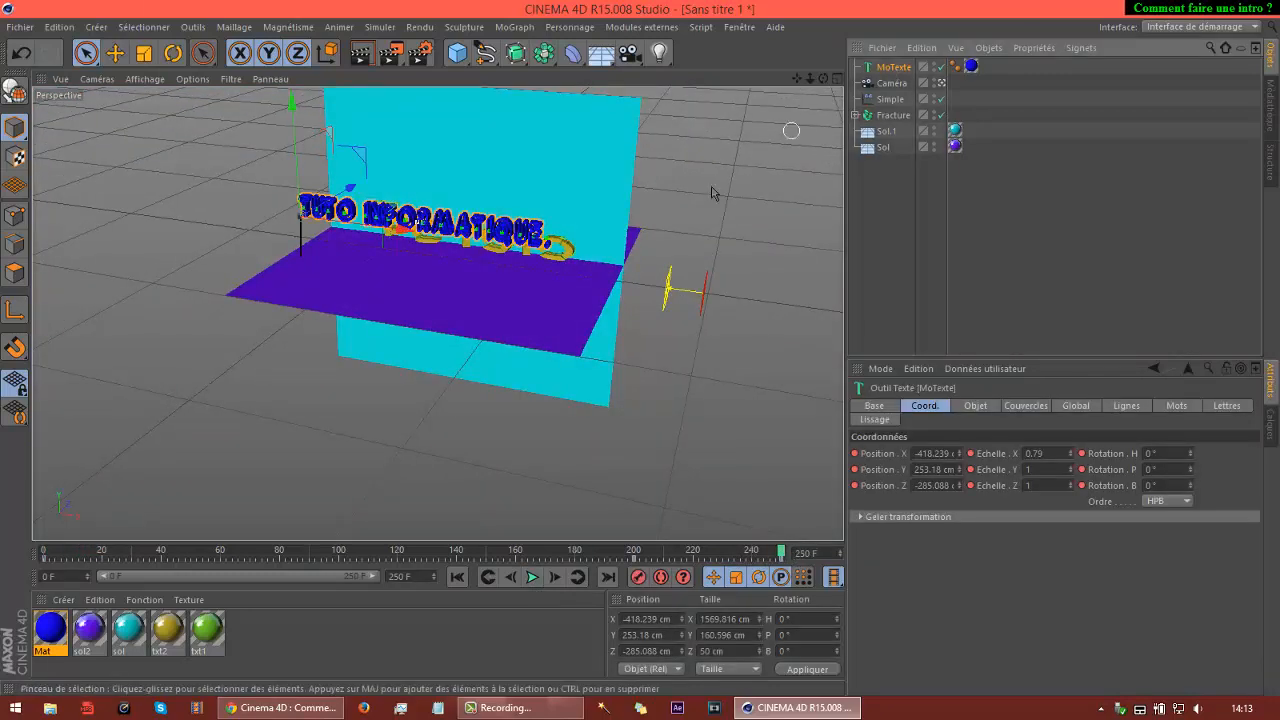
{"action": "left_click_drag", "start_coordinate": [393, 200], "coordinate": [385, 175]}
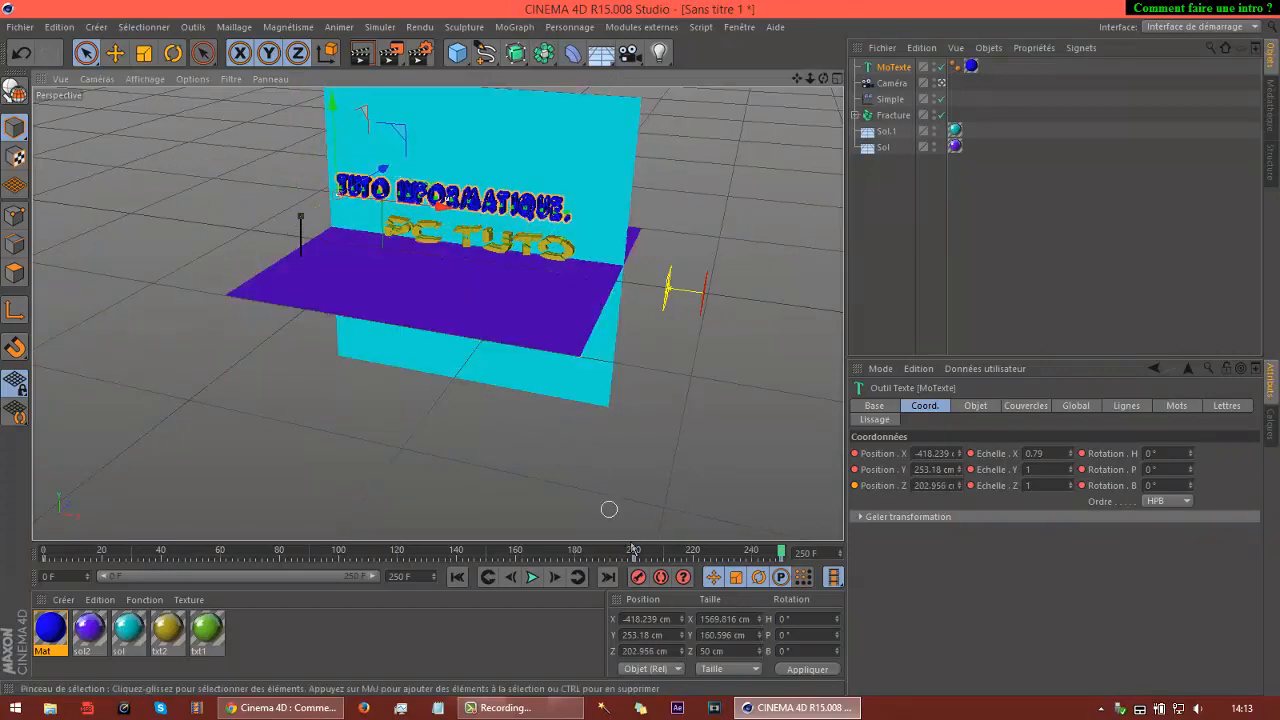
{"action": "left_click", "coordinate": [645, 581]}
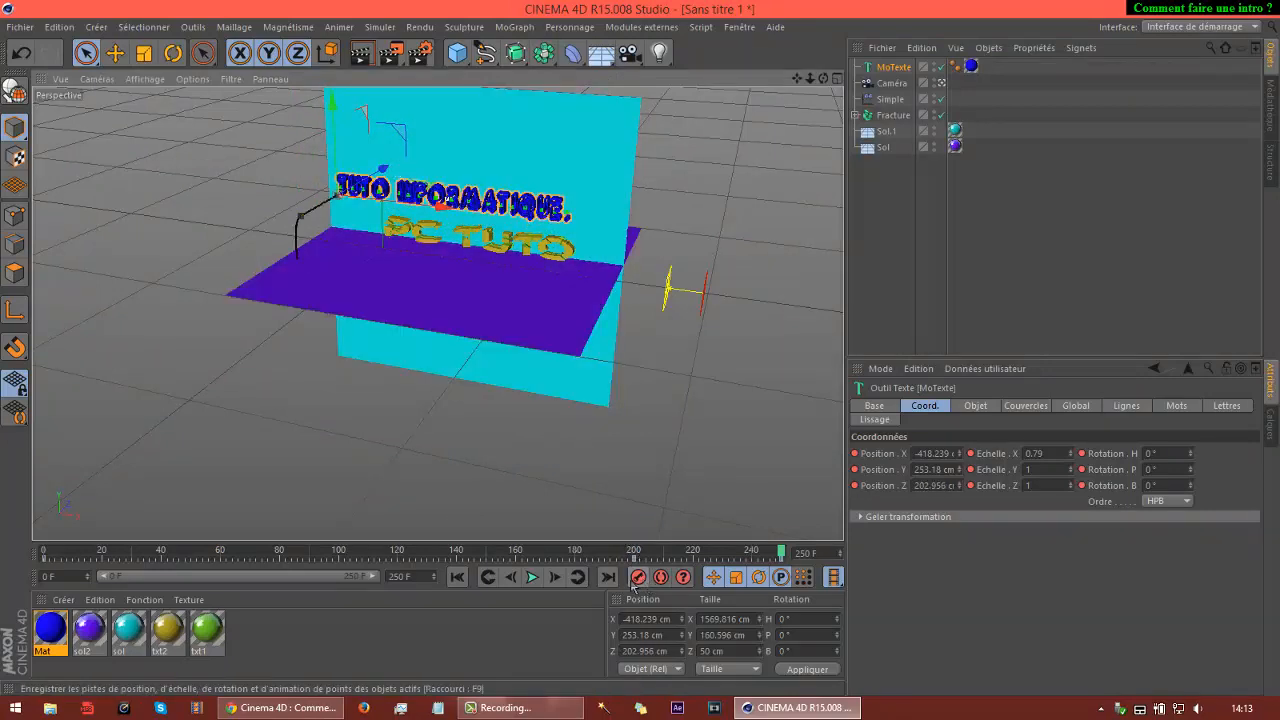
Play the whole animation from frame 0 with nothing selected, stop it and rewind to the start.
{"action": "left_click", "coordinate": [43, 555]}
{"action": "left_click", "coordinate": [891, 271]}
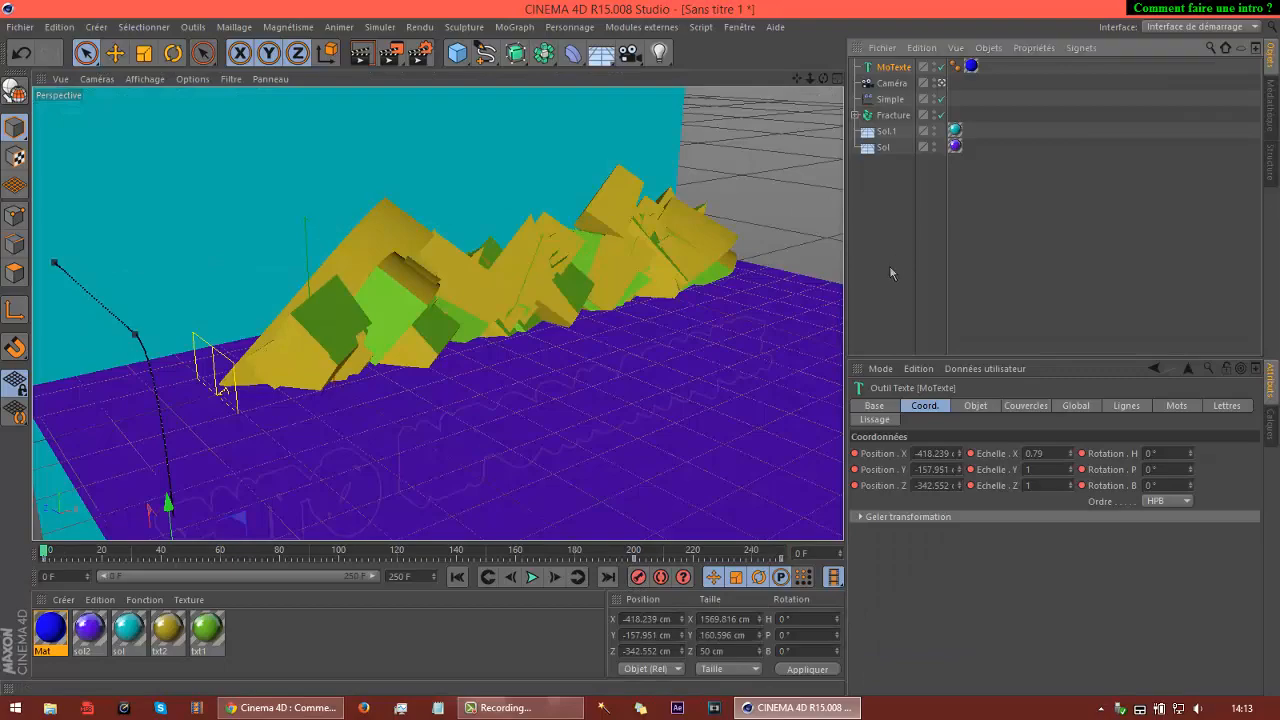
{"action": "left_click", "coordinate": [532, 578]}
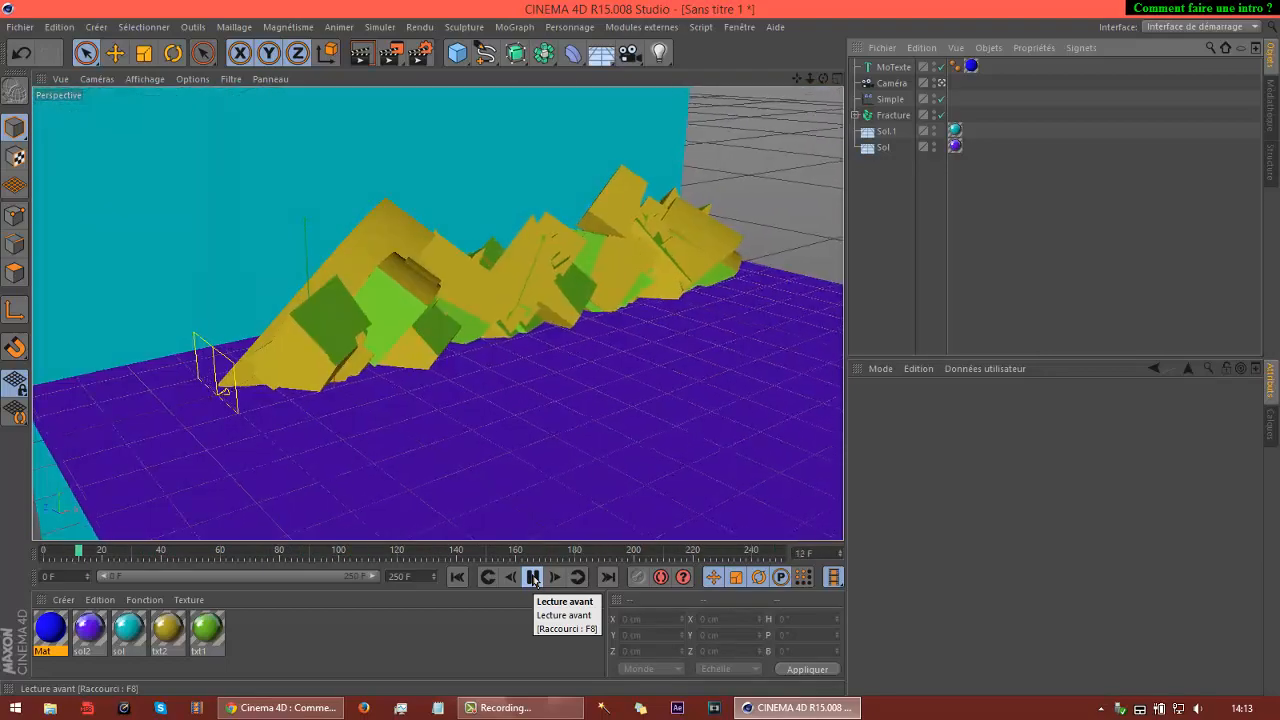
{"action": "left_click", "coordinate": [533, 577]}
{"action": "left_click_drag", "start_coordinate": [84, 556], "coordinate": [43, 556]}
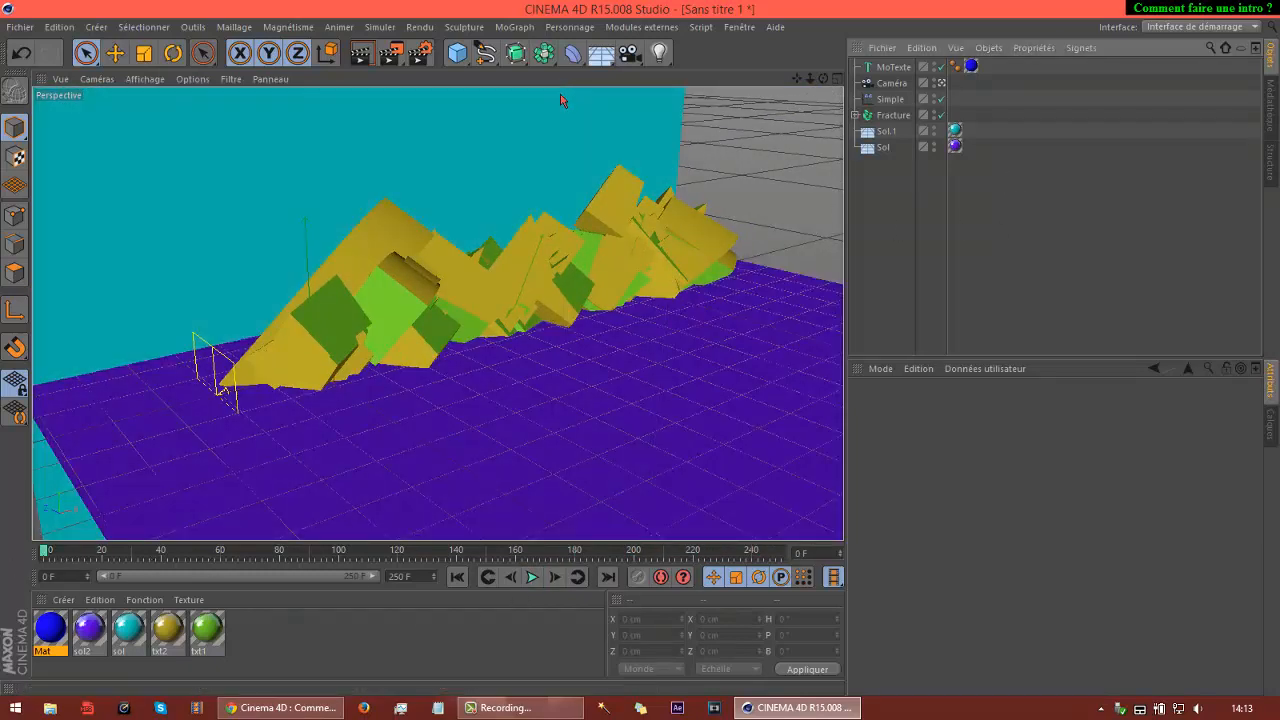
Render the first frame in the viewport, and play the animation again briefly.
{"action": "left_click", "coordinate": [361, 53]}
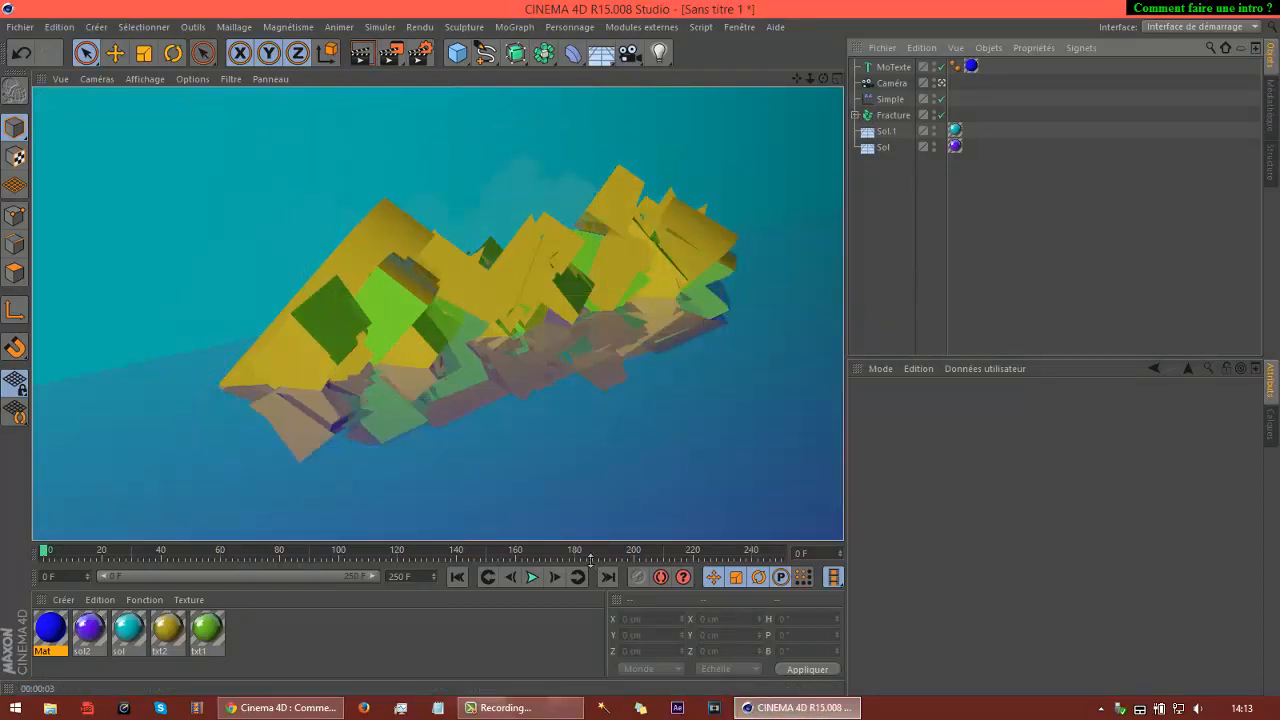
{"action": "left_click", "coordinate": [532, 583]}
{"action": "left_click", "coordinate": [532, 583]}
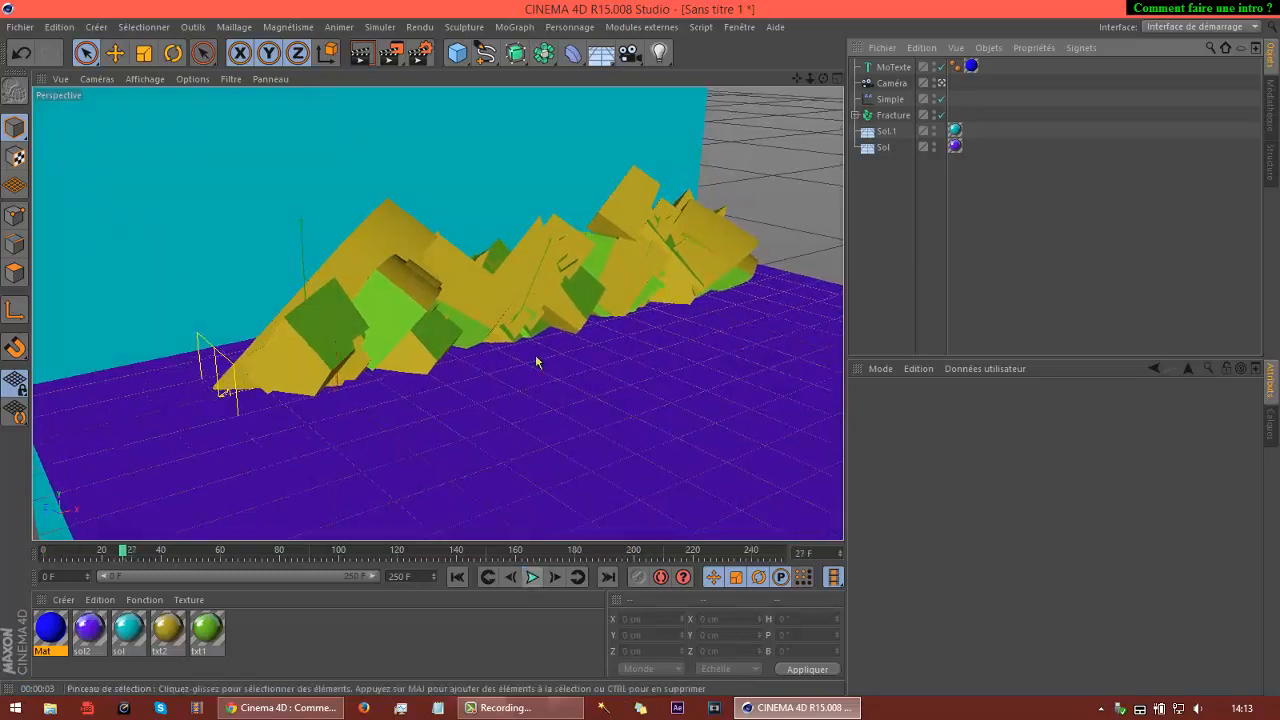
Render the complete animation, Intro test 3, to the picture viewer, with the timeline returned to frame 0.
{"action": "left_click", "coordinate": [40, 557]}
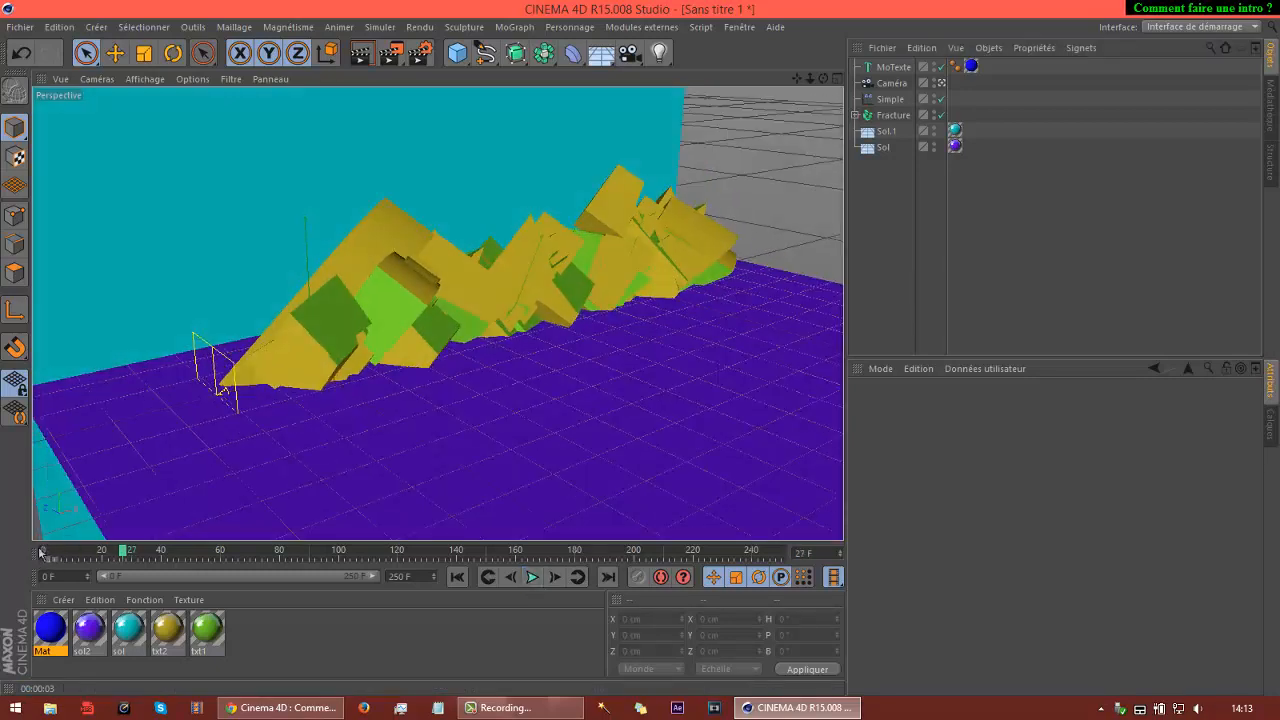
{"action": "left_click", "coordinate": [418, 54]}
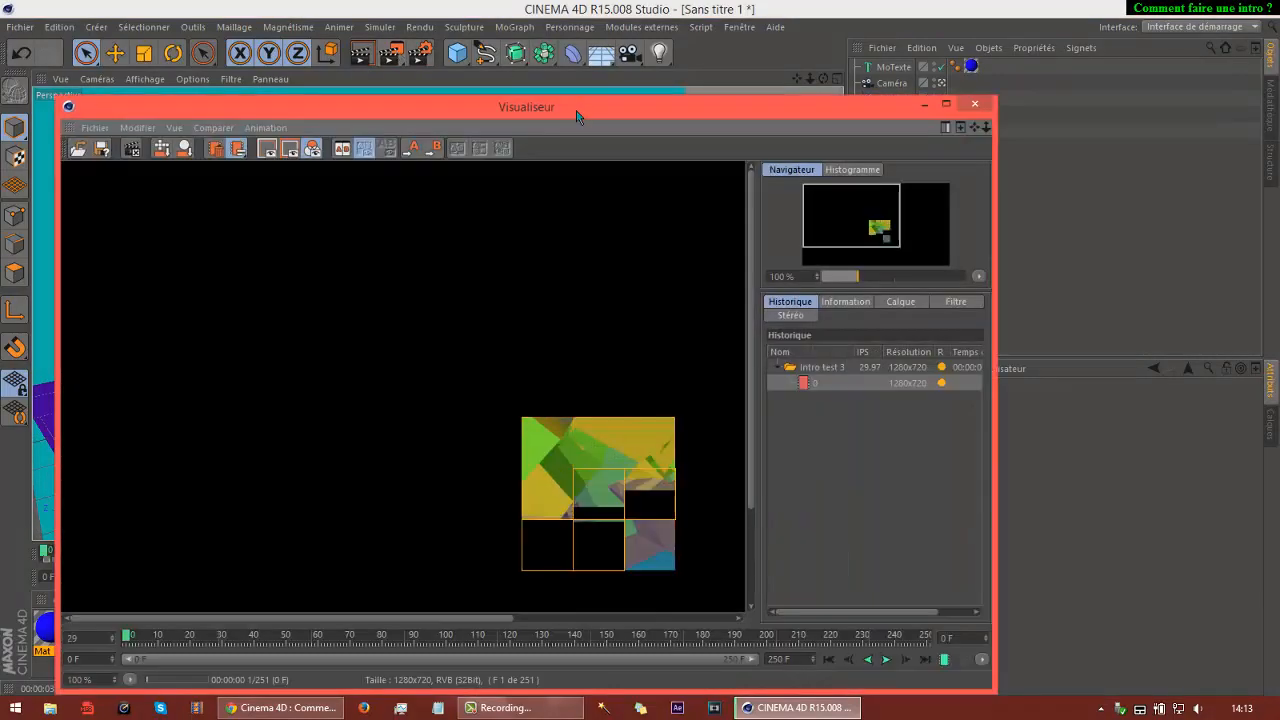
{"action": "left_click_drag", "start_coordinate": [576, 117], "coordinate": [590, 64]}
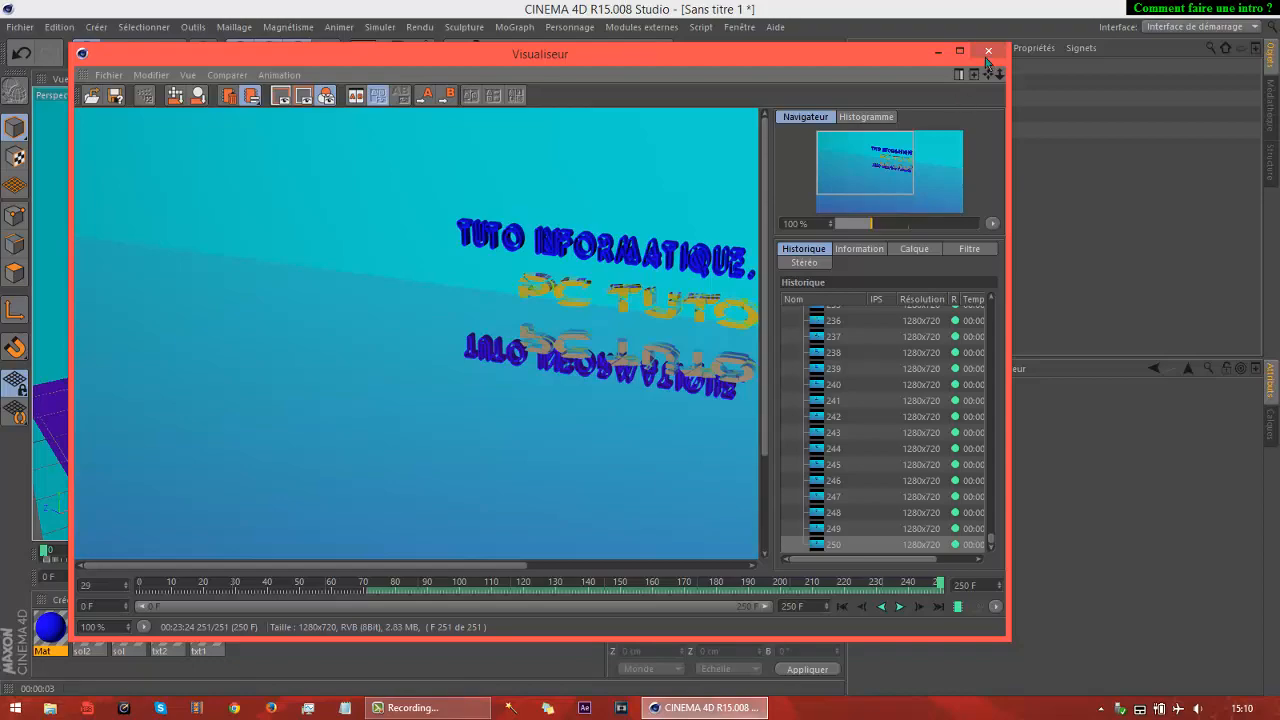
Close the render viewer and CINEMA 4D, and watch the rendered Intro test 3.avi from the desktop in VLC.
{"action": "left_click", "coordinate": [988, 50]}
{"action": "key", "text": "alt+F4"}
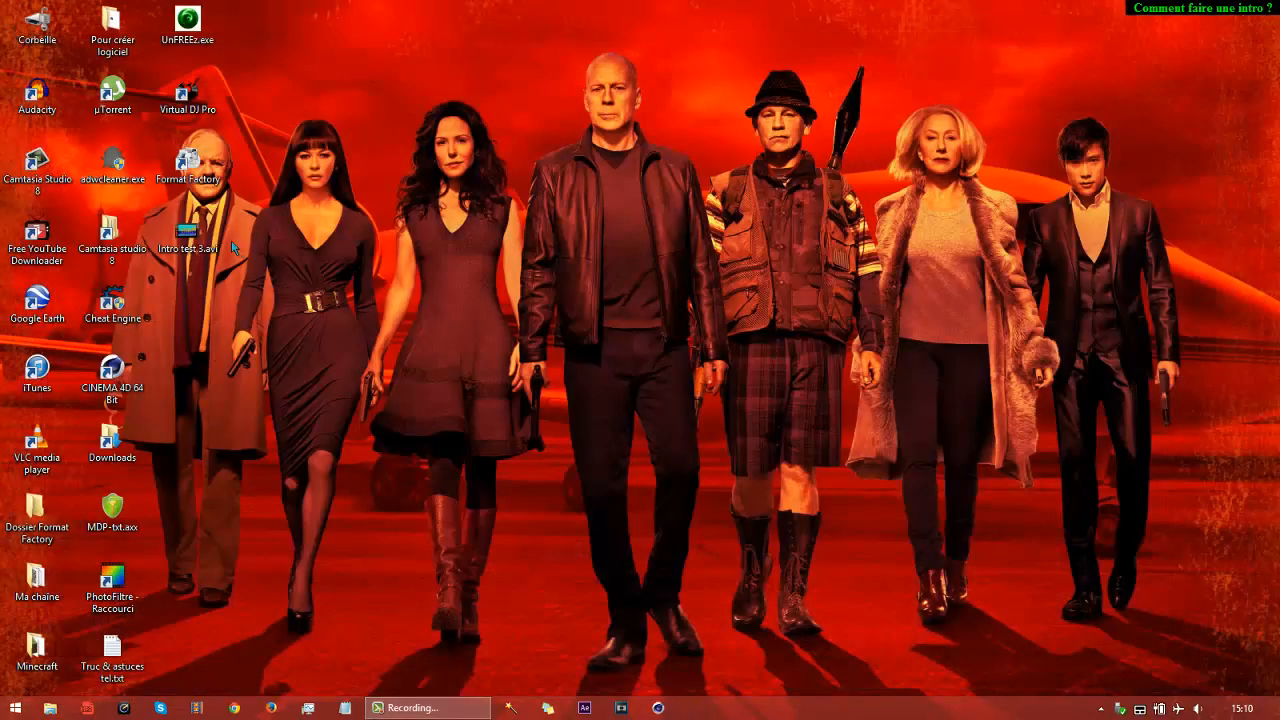
{"action": "double_click", "coordinate": [190, 238]}
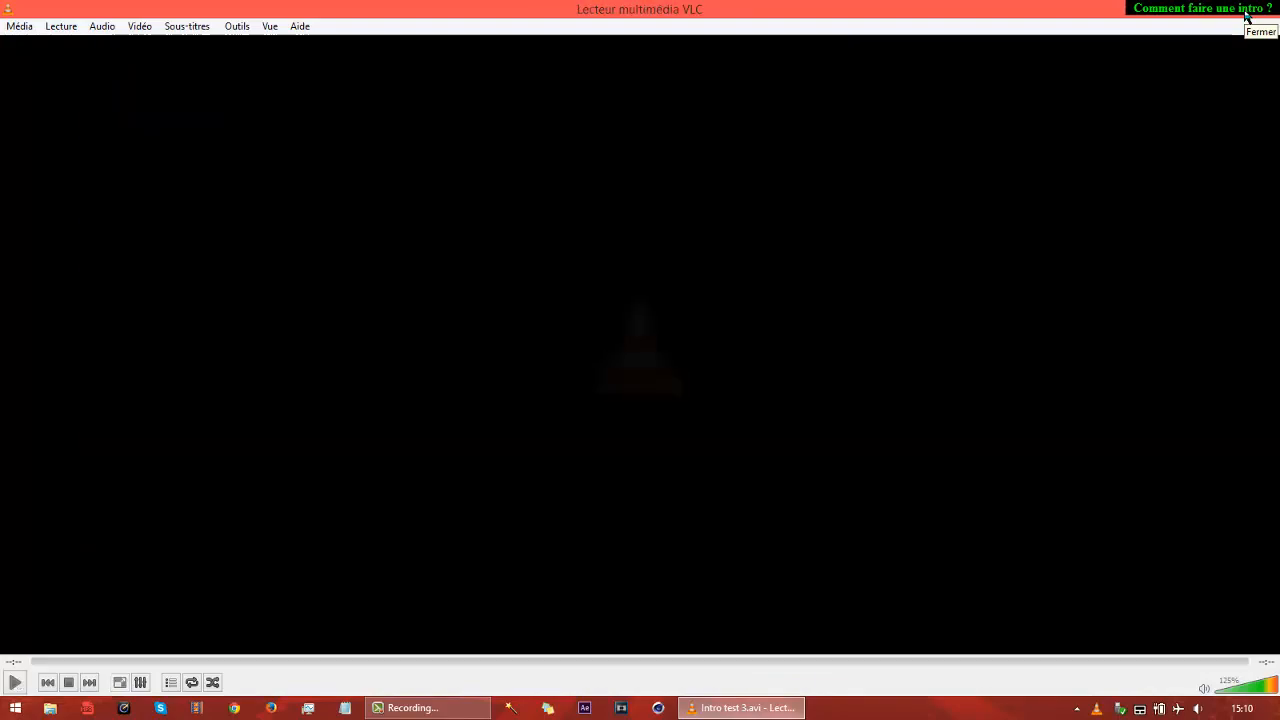
{"action": "left_click", "coordinate": [1247, 14]}
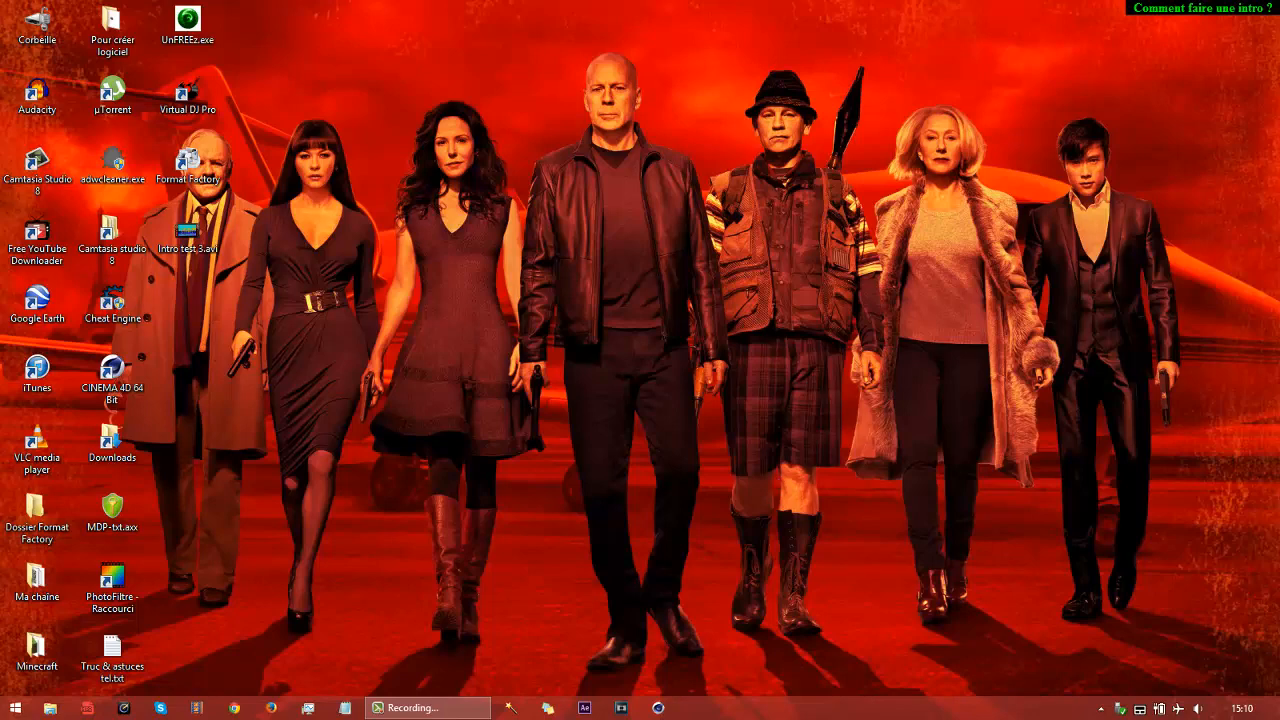
Uninstall FormatFactory 3.3.4.0 through the Windows list of installed programs.
{"action": "key", "text": "super+x"}
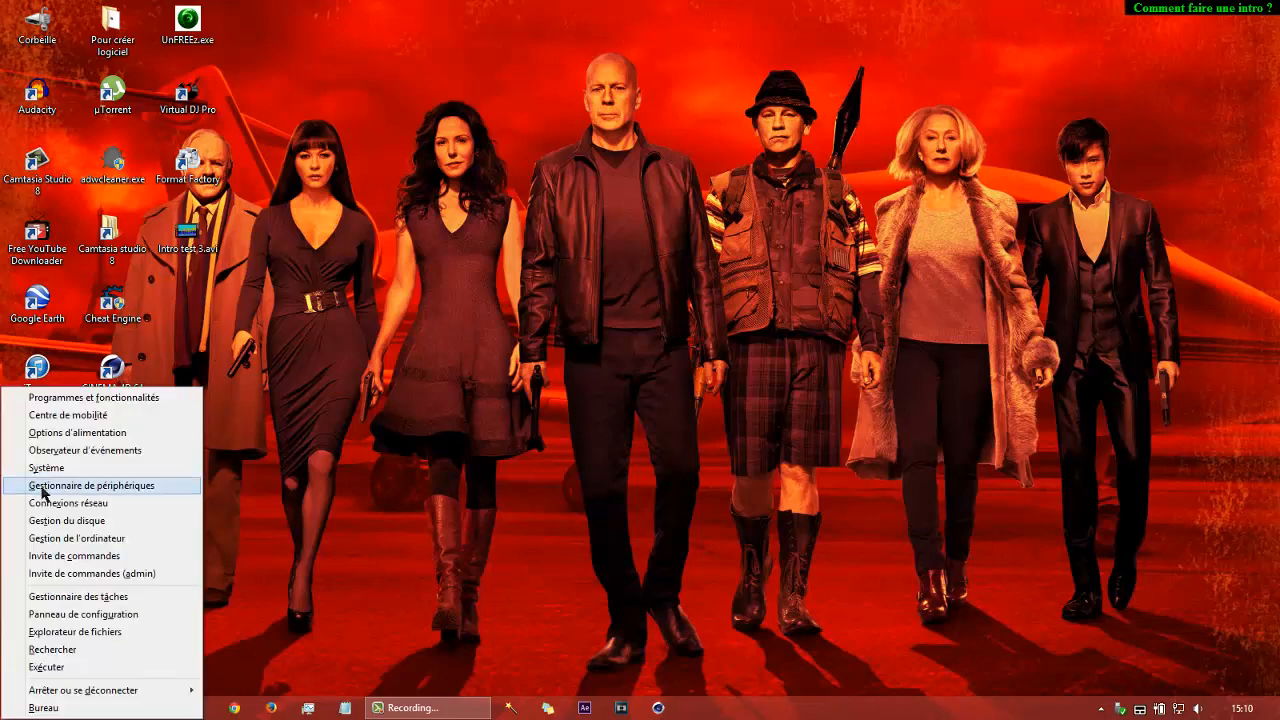
{"action": "left_click", "coordinate": [104, 397]}
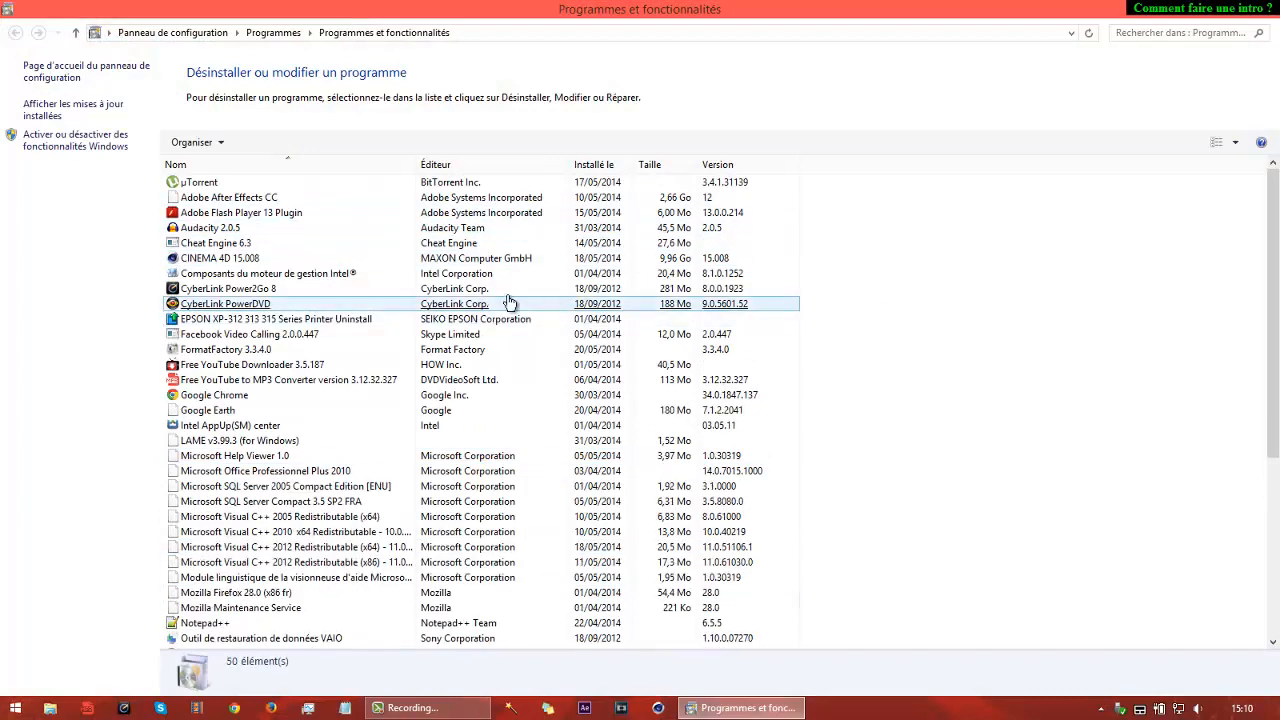
{"action": "scroll", "coordinate": [894, 397], "scroll_direction": "down", "scroll_amount": 5}
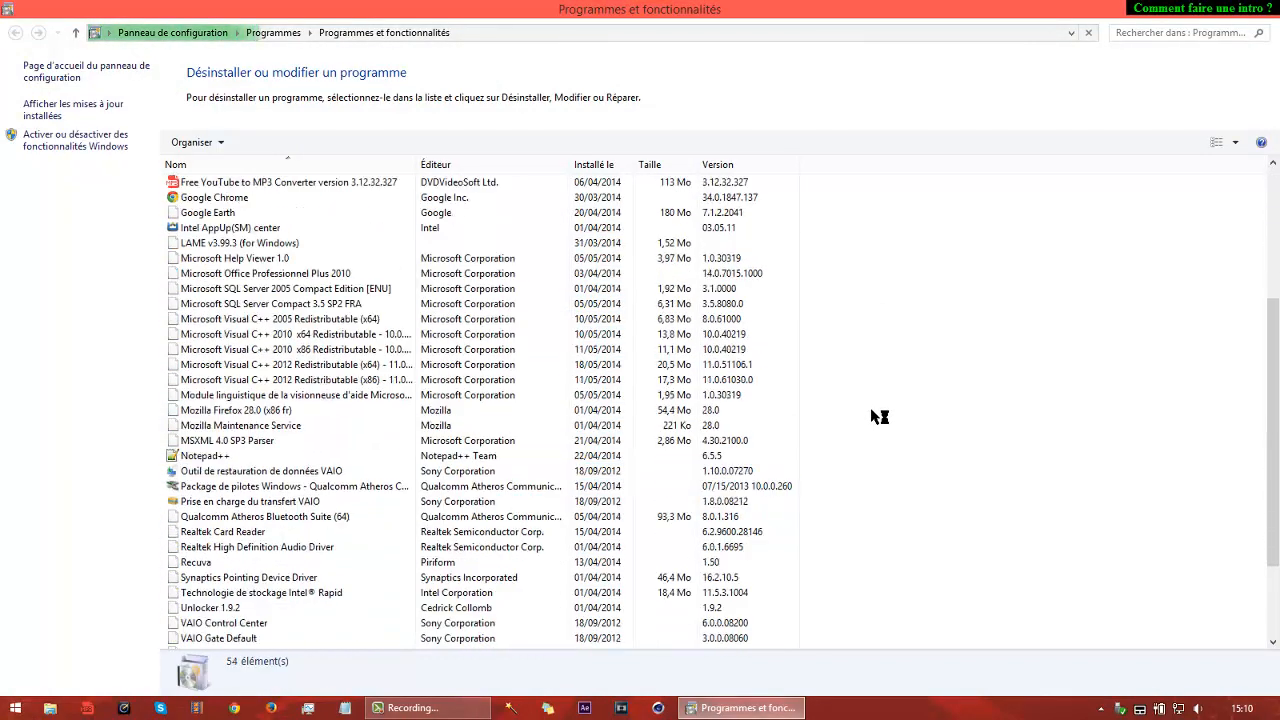
{"action": "scroll", "coordinate": [905, 418], "scroll_direction": "up", "scroll_amount": 5}
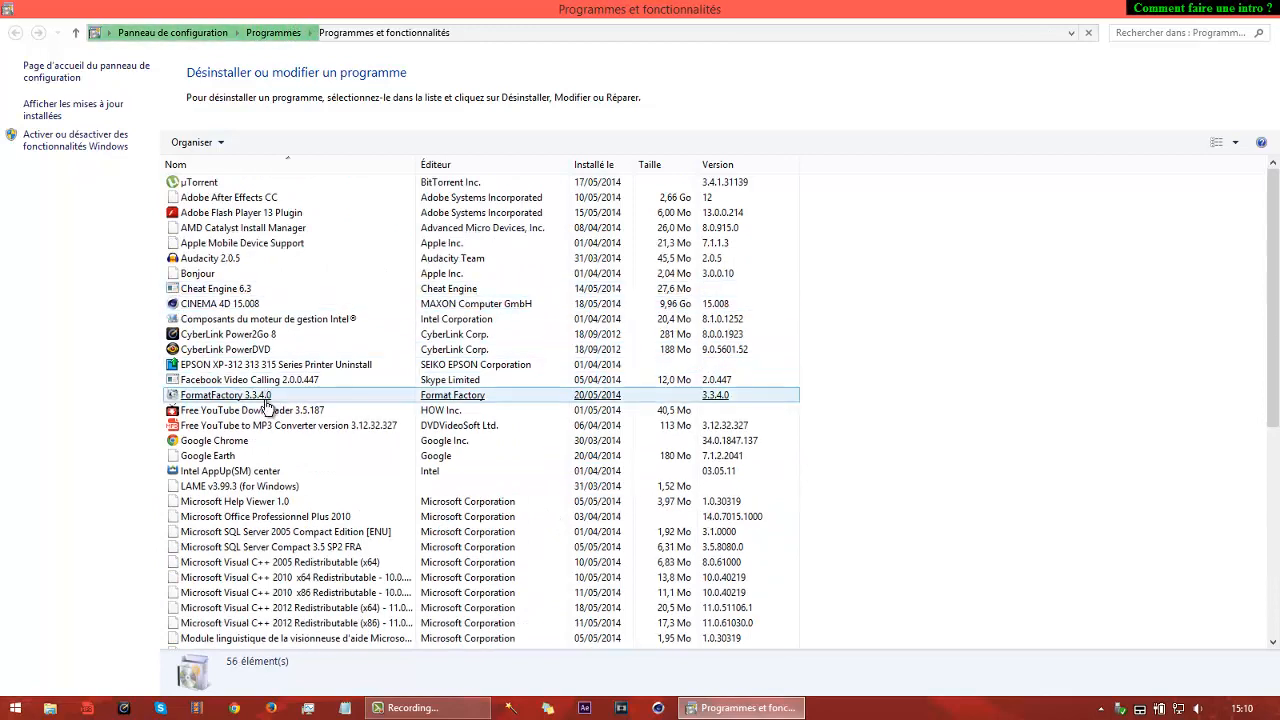
{"action": "left_click", "coordinate": [338, 411]}
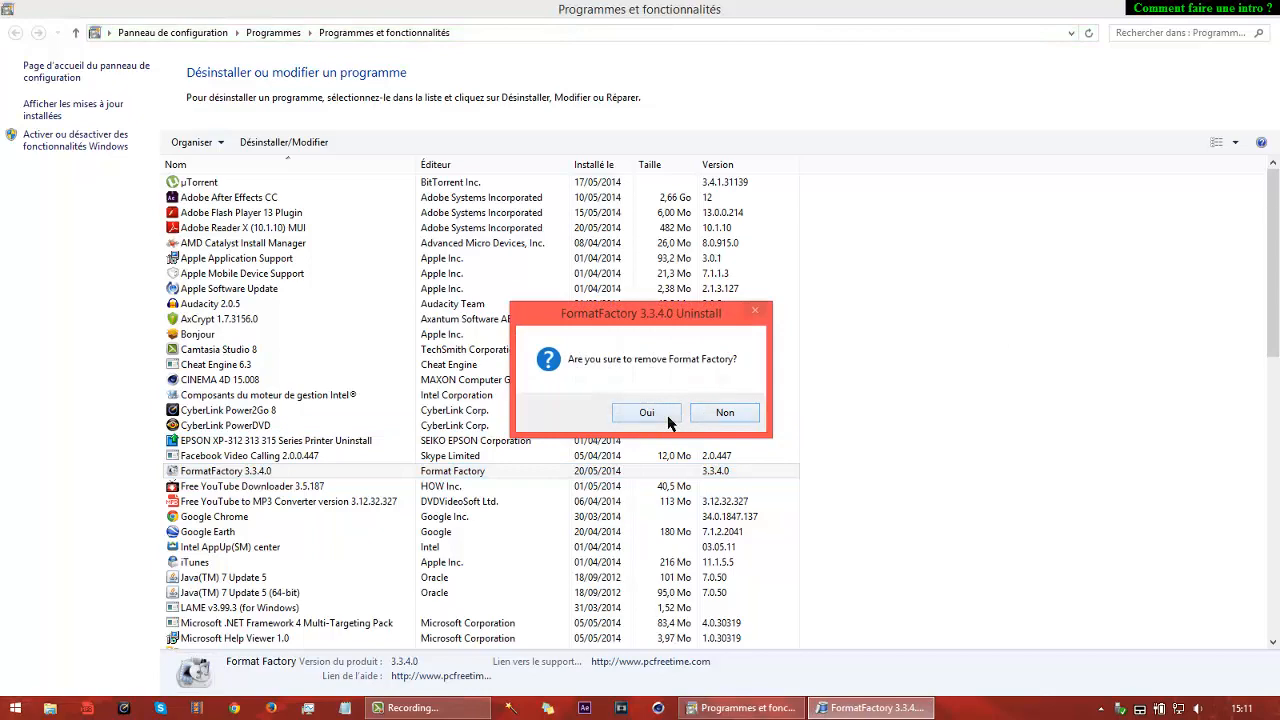
{"action": "left_click", "coordinate": [665, 415]}
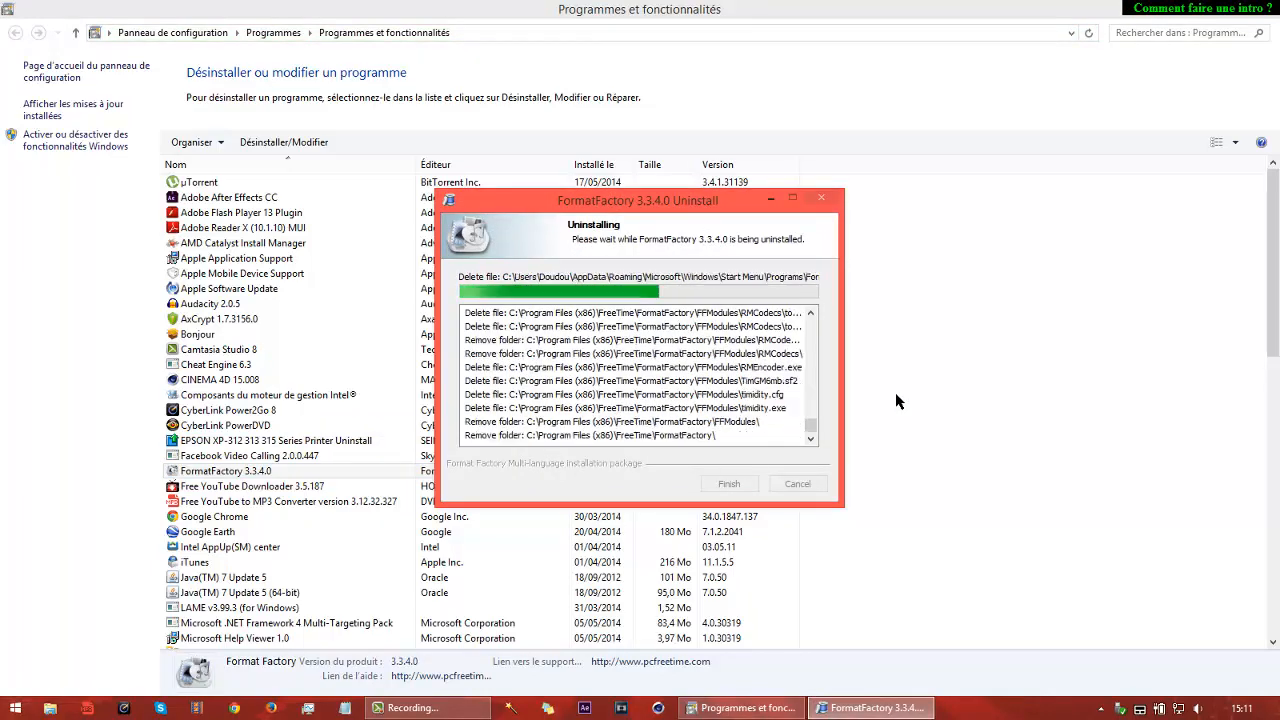
{"action": "left_click", "coordinate": [1262, 8]}
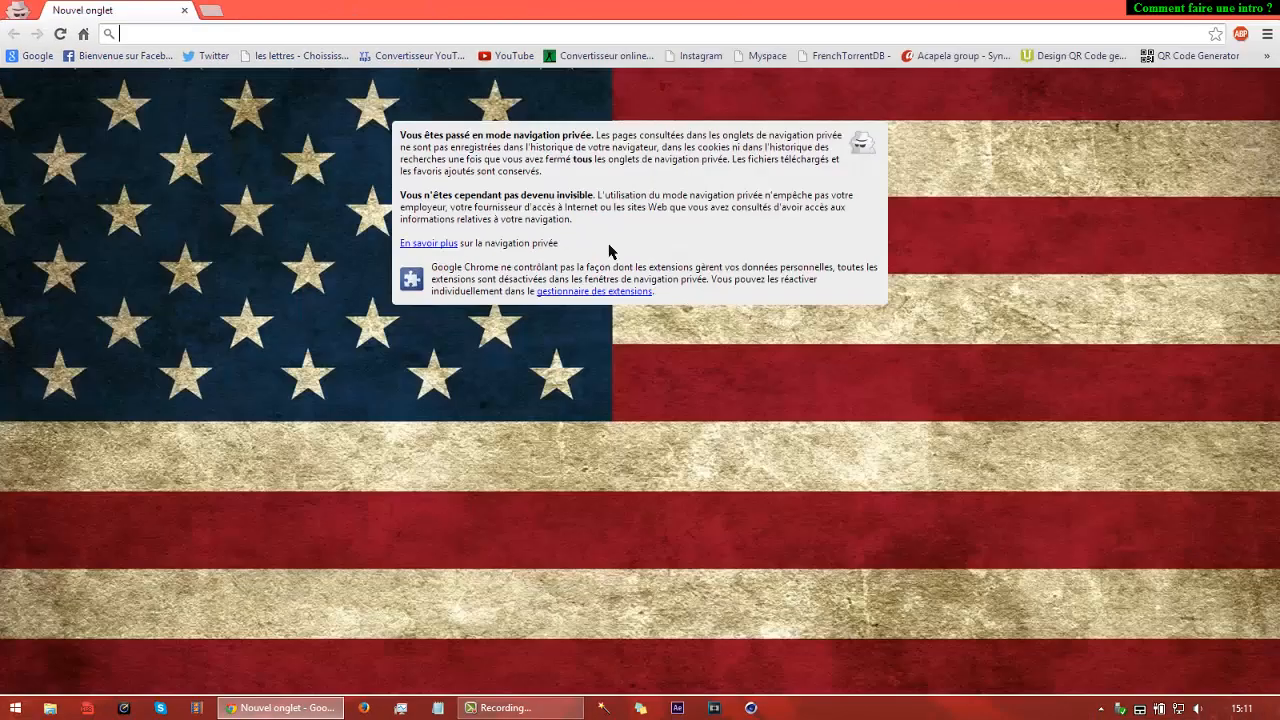
Switch to Chrome, open the online-convert.com site and choose MP4 as the video conversion format.
{"action": "left_click", "coordinate": [578, 58]}
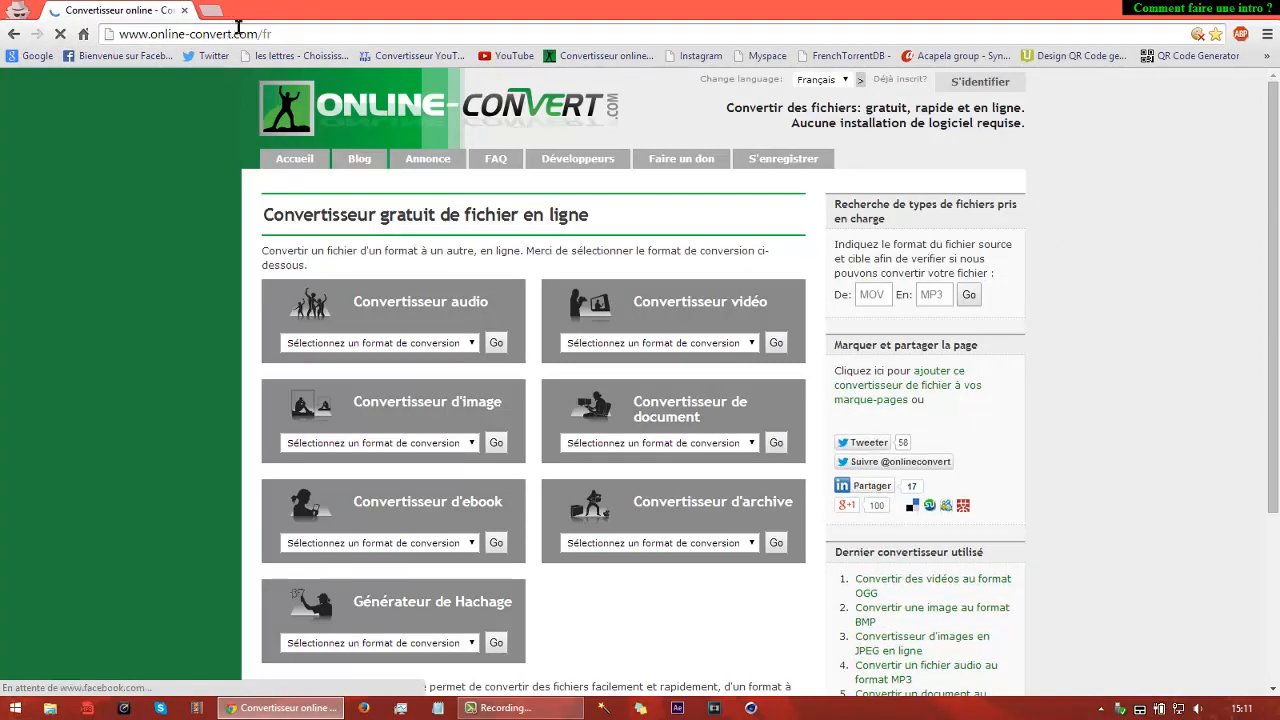
{"action": "scroll", "coordinate": [648, 458], "scroll_direction": "down", "scroll_amount": 2}
{"action": "scroll", "coordinate": [648, 458], "scroll_direction": "up", "scroll_amount": 2}
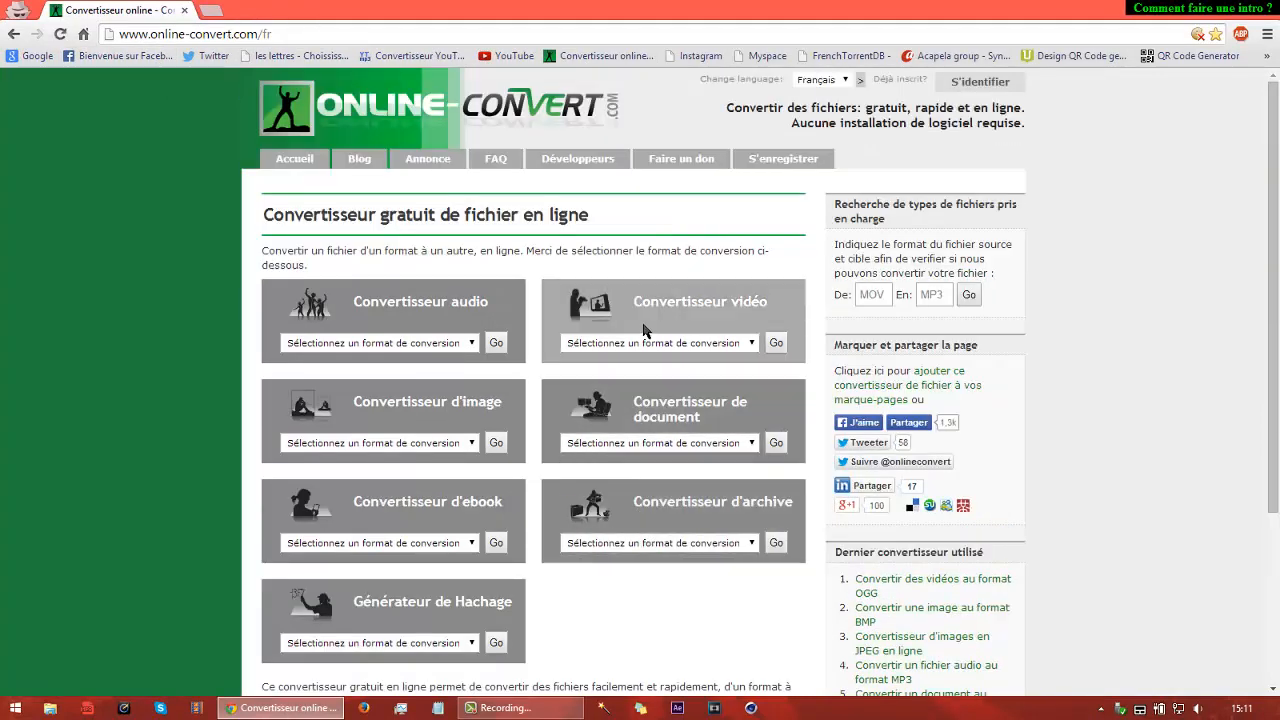
{"action": "left_click", "coordinate": [704, 345]}
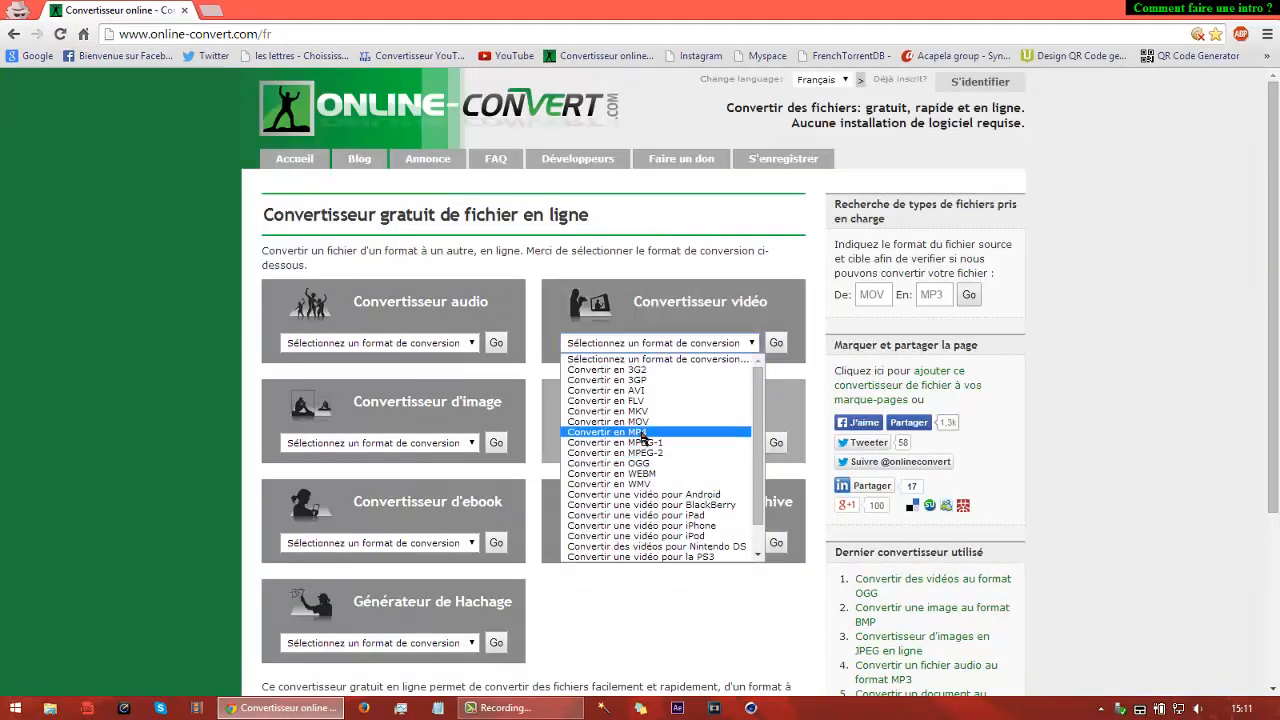
{"action": "left_click", "coordinate": [650, 437]}
{"action": "scroll", "coordinate": [571, 245], "scroll_direction": "down", "scroll_amount": 3}
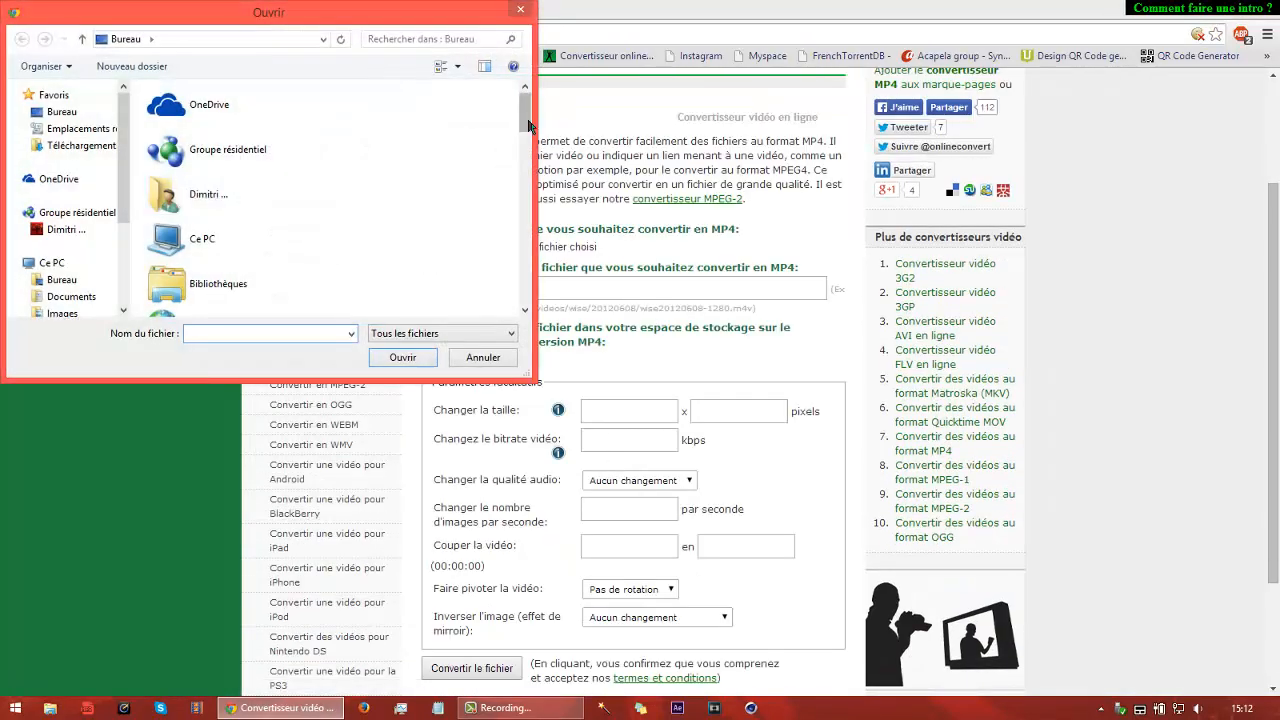
Try to convert Intro test 3.avi from the desktop to MP4 without optional settings, and close the browser.
{"action": "left_click_drag", "start_coordinate": [526, 121], "coordinate": [533, 230]}
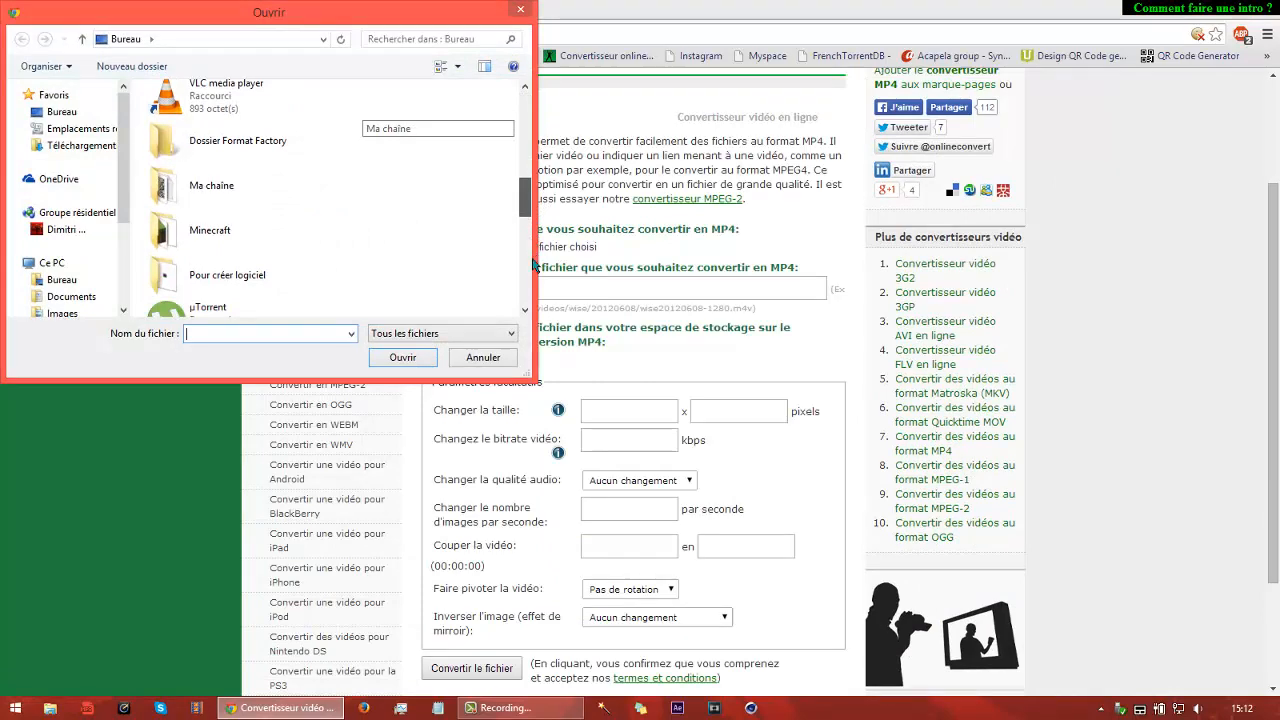
{"action": "scroll", "coordinate": [480, 266], "scroll_direction": "down", "scroll_amount": 3}
{"action": "double_click", "coordinate": [386, 266]}
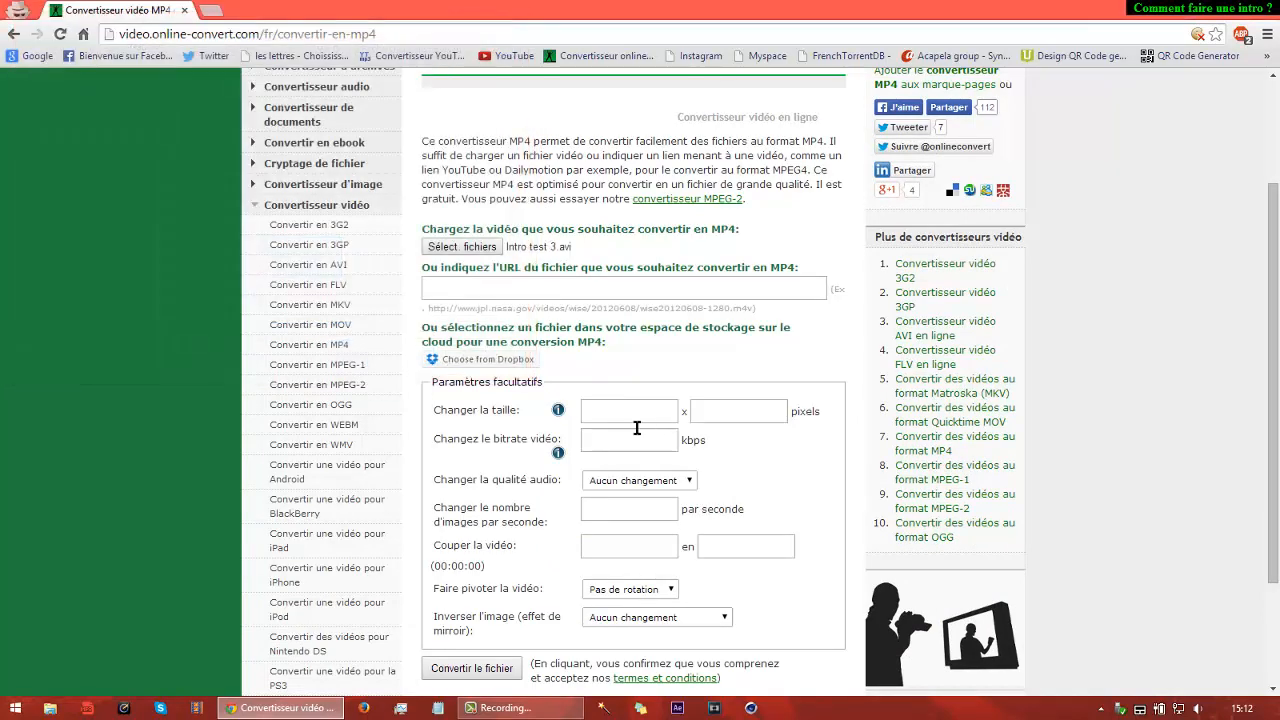
{"action": "scroll", "coordinate": [636, 428], "scroll_direction": "down", "scroll_amount": 3}
{"action": "left_click", "coordinate": [490, 515]}
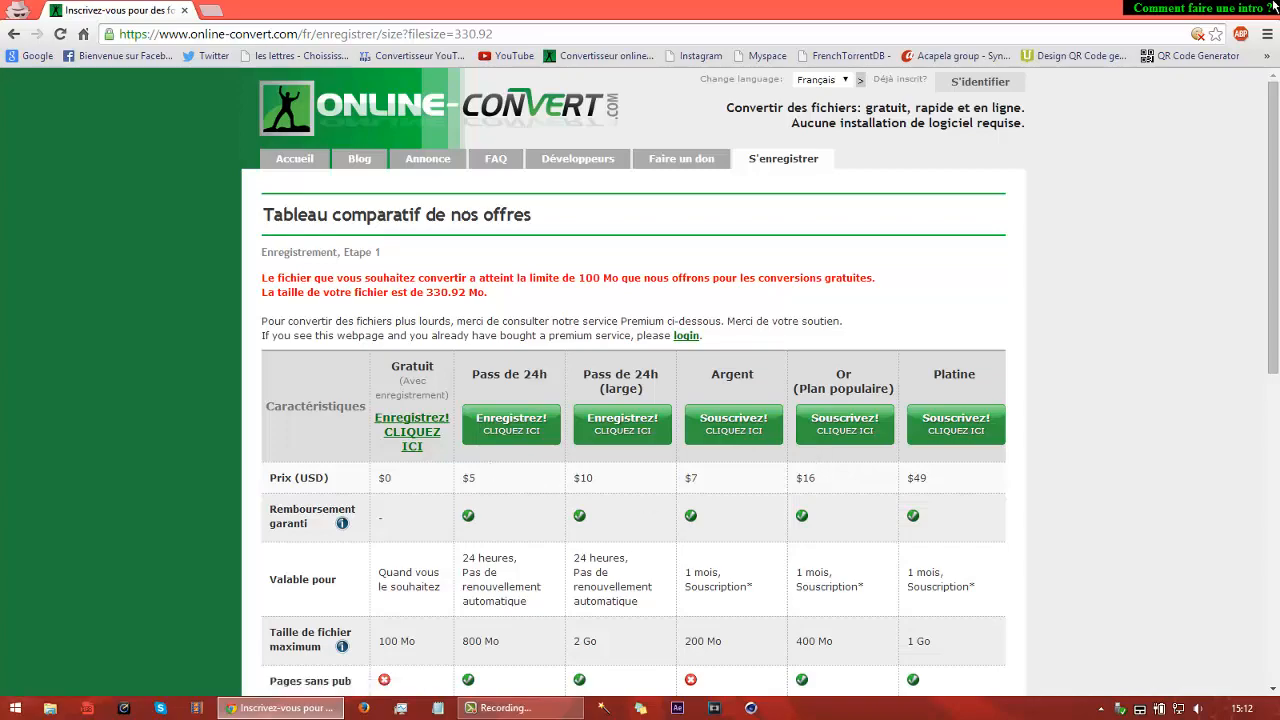
{"action": "left_click", "coordinate": [1274, 7]}
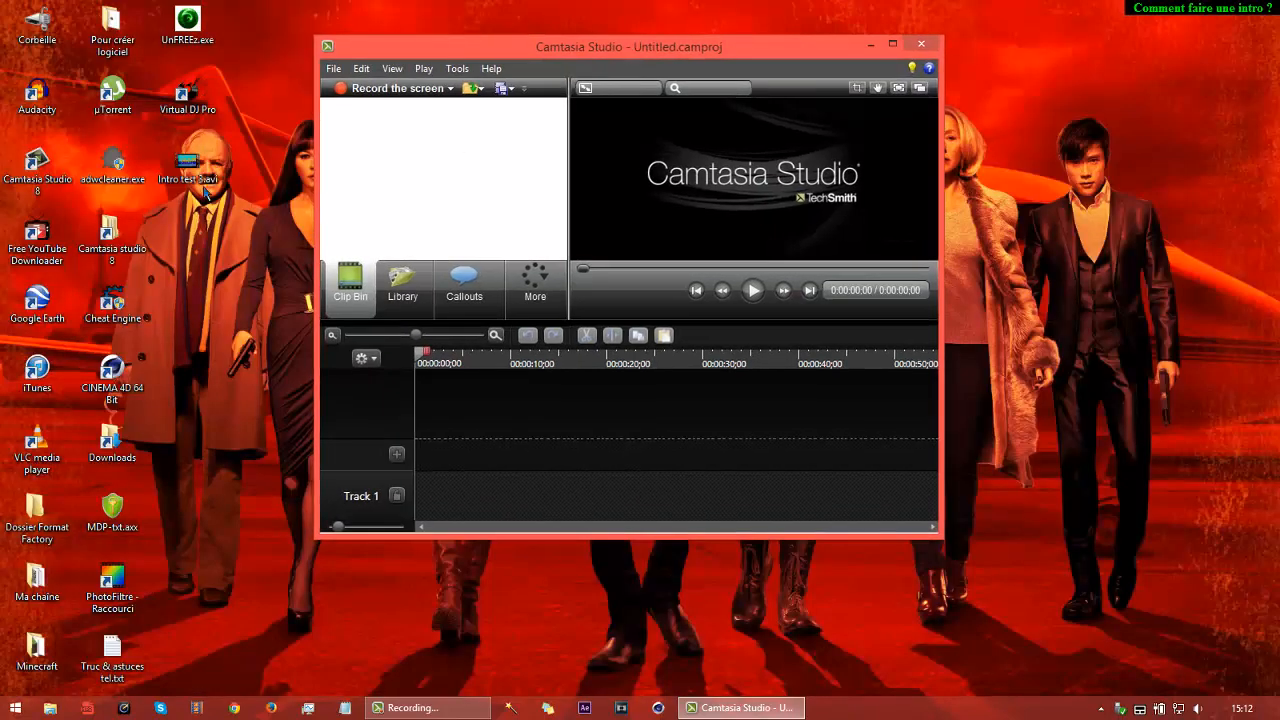
Bring Intro test 3.avi from the desktop into Camtasia Studio, place it on Track 1 and set the editing dimensions to 1280 x 720.
{"action": "left_click_drag", "start_coordinate": [205, 193], "coordinate": [412, 180]}
{"action": "double_click", "coordinate": [591, 47]}
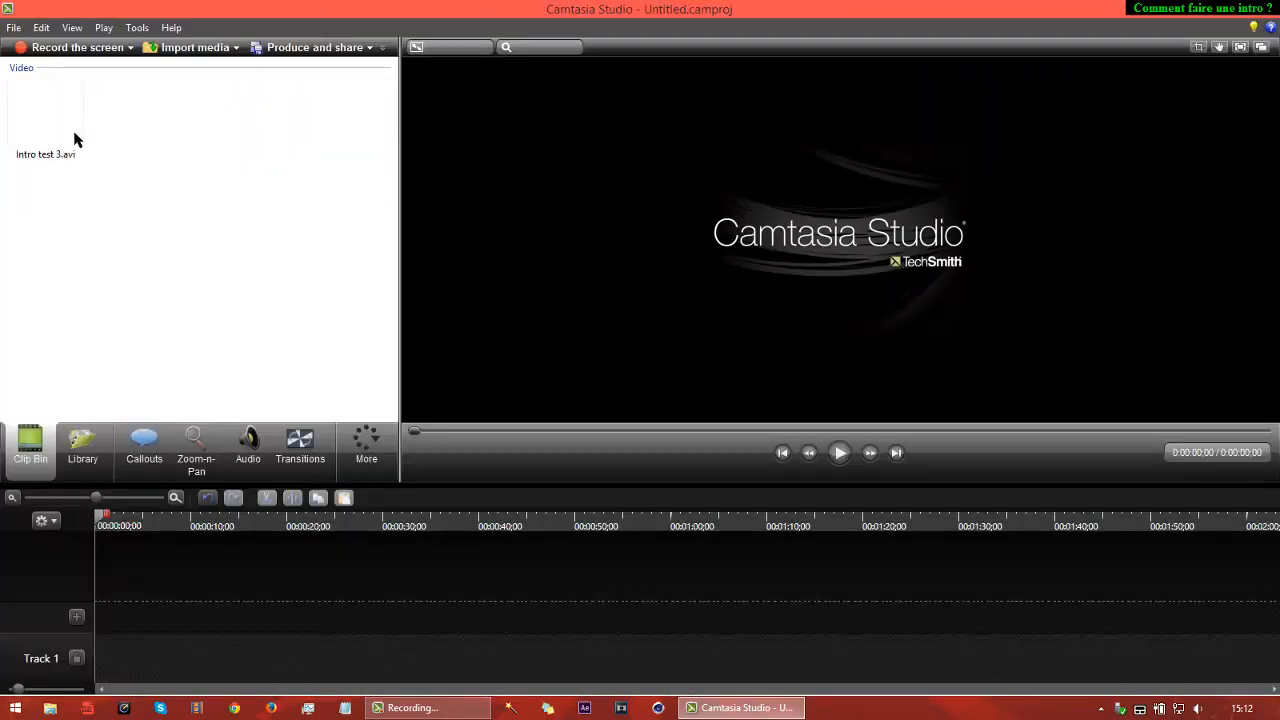
{"action": "left_click_drag", "start_coordinate": [75, 140], "coordinate": [134, 657]}
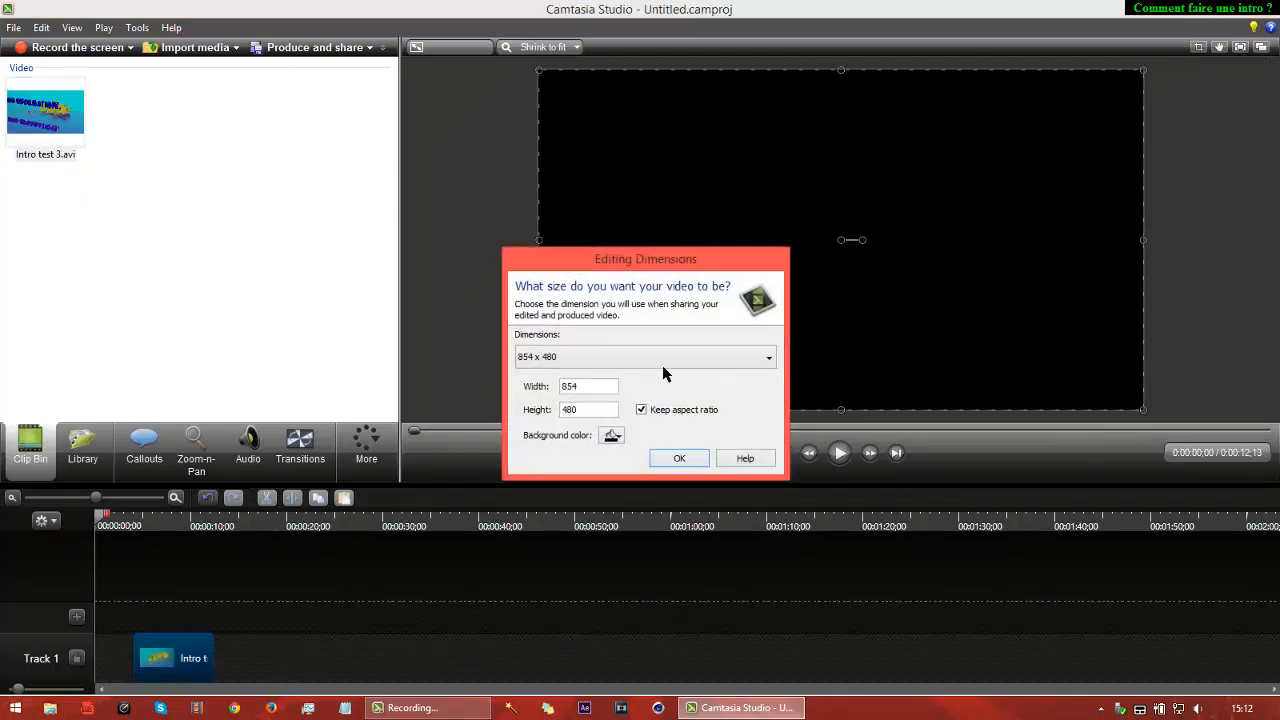
{"action": "left_click", "coordinate": [636, 357]}
{"action": "left_click", "coordinate": [564, 416]}
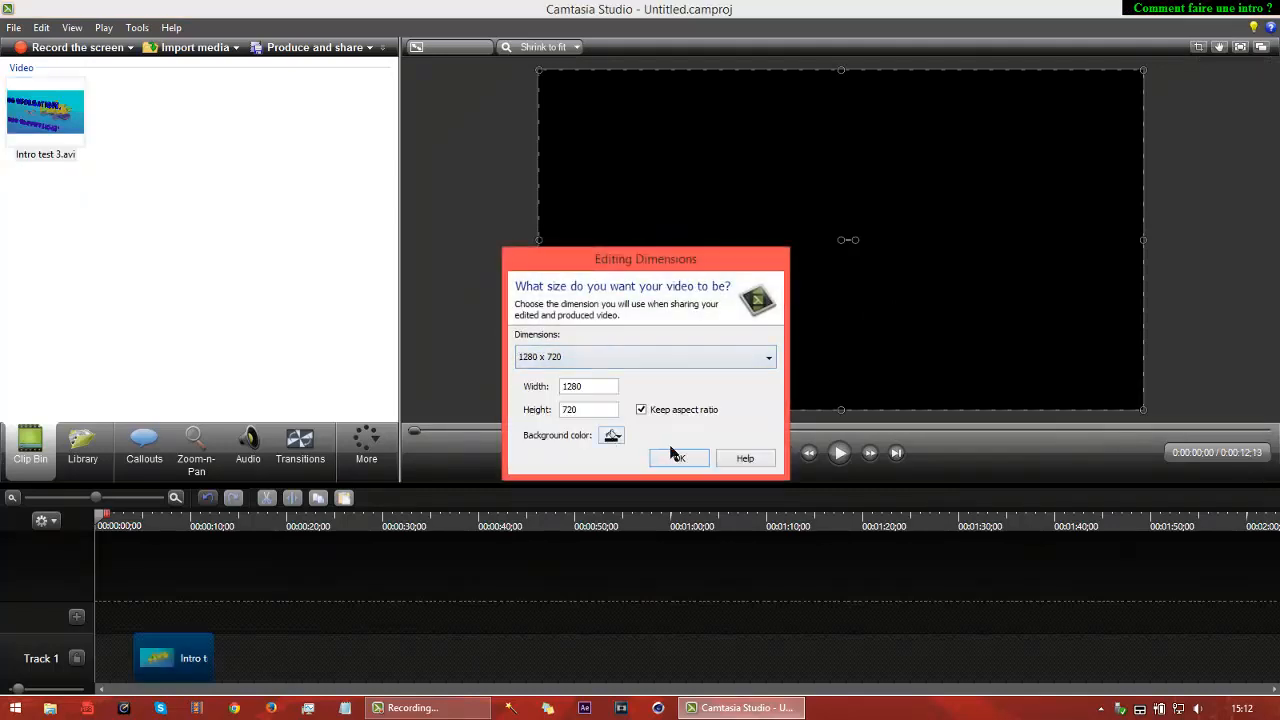
{"action": "left_click", "coordinate": [670, 458]}
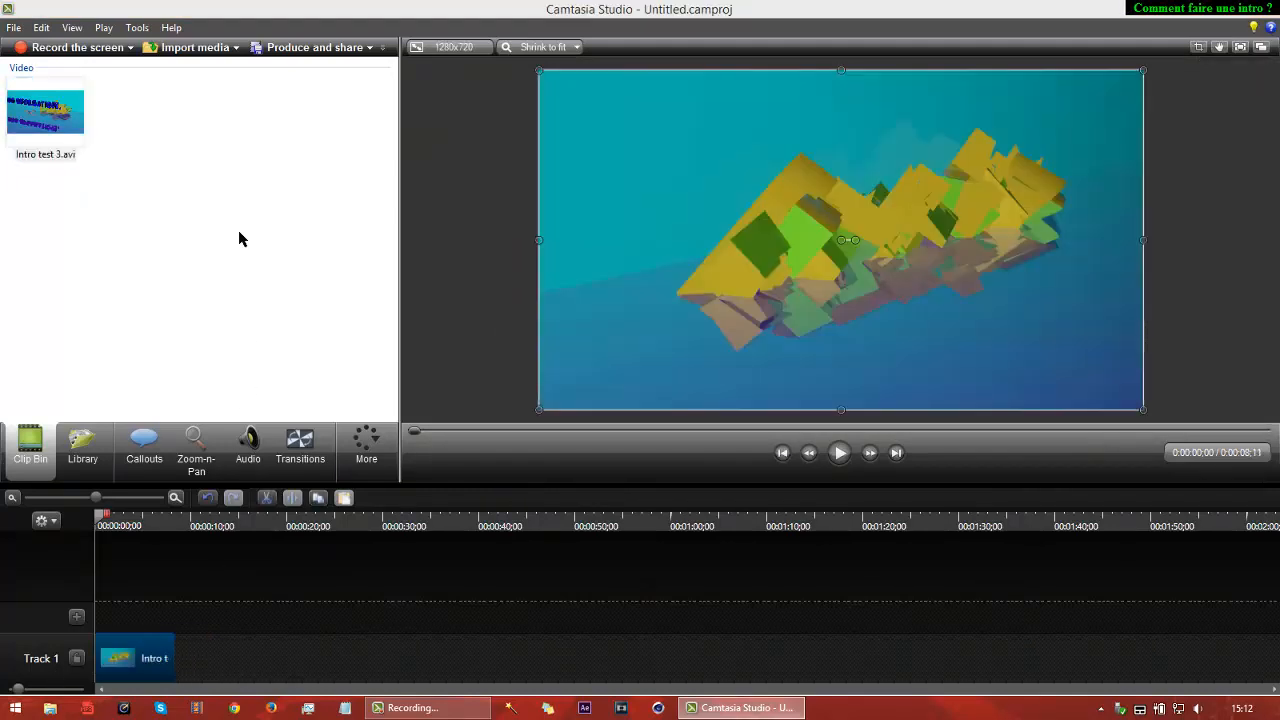
Import One Republic-Secrets (Karaoke).mp3 from the Musique quequonque folder on drive F: and place it at the start of Track 2.
{"action": "left_click", "coordinate": [171, 52]}
{"action": "left_click_drag", "start_coordinate": [434, 342], "coordinate": [418, 430]}
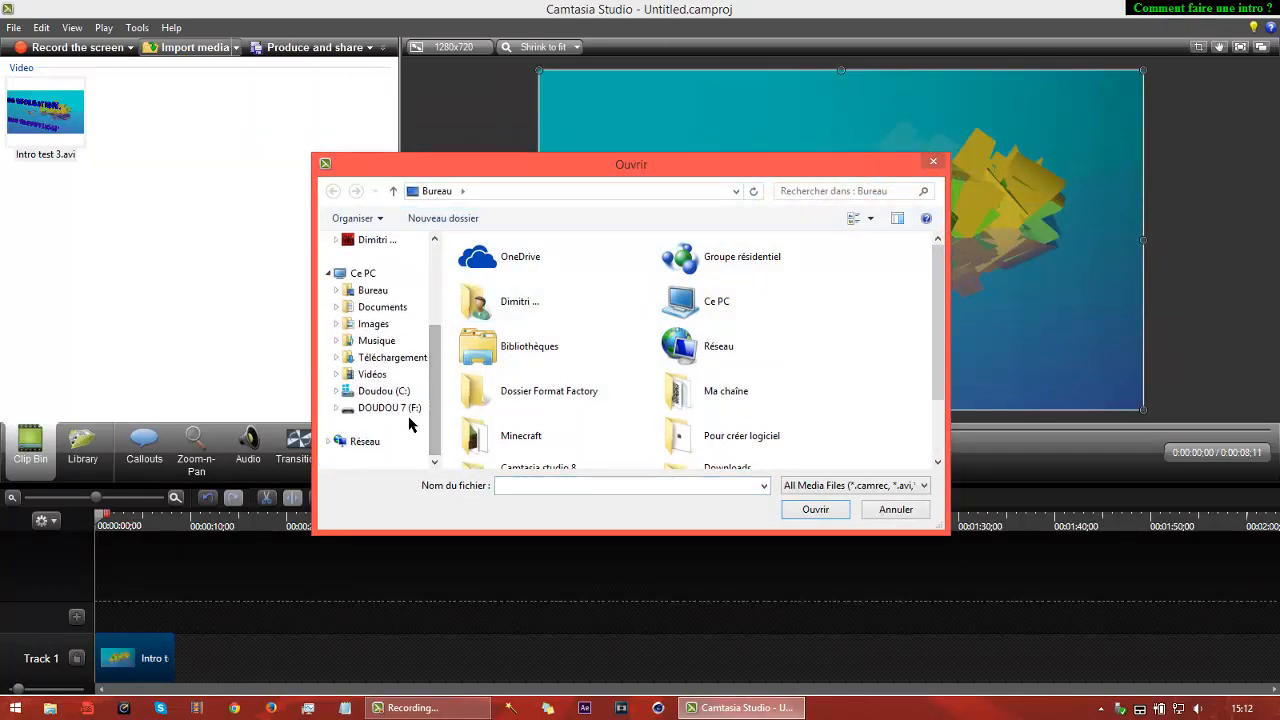
{"action": "left_click", "coordinate": [395, 408]}
{"action": "double_click", "coordinate": [580, 266]}
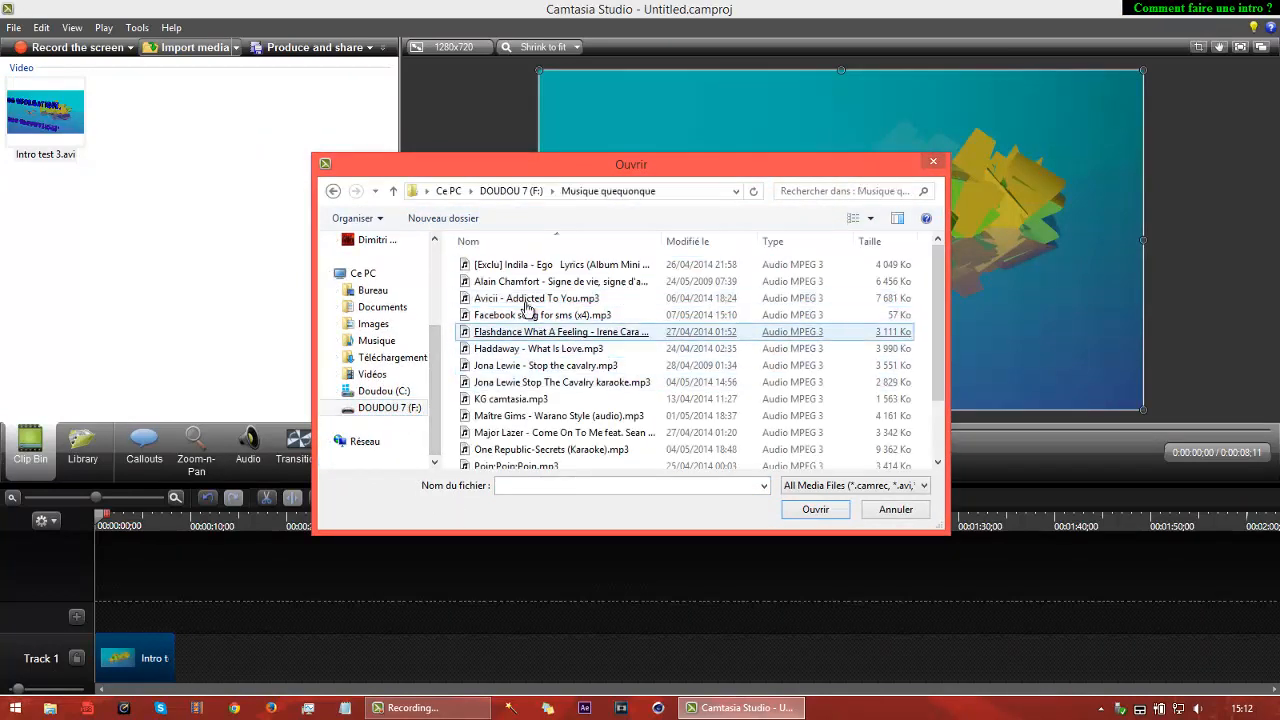
{"action": "scroll", "coordinate": [449, 285], "scroll_direction": "down", "scroll_amount": 2}
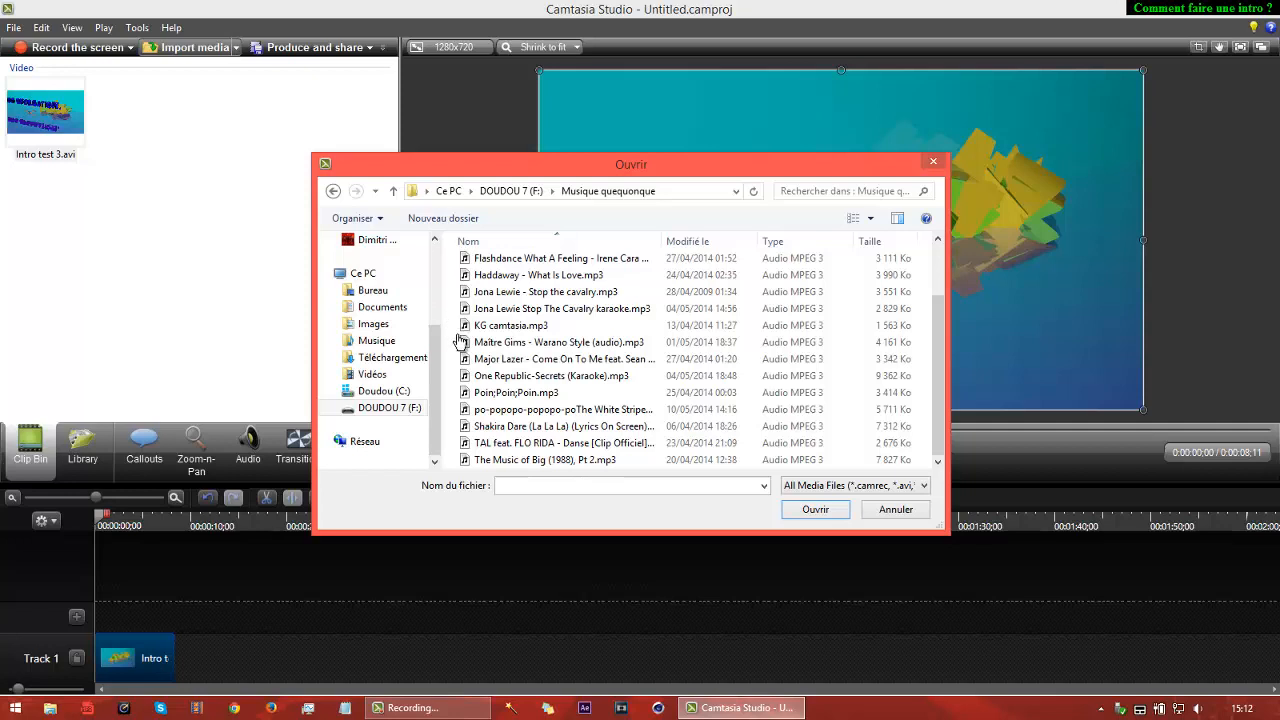
{"action": "double_click", "coordinate": [490, 376]}
{"action": "left_click_drag", "start_coordinate": [35, 118], "coordinate": [178, 614]}
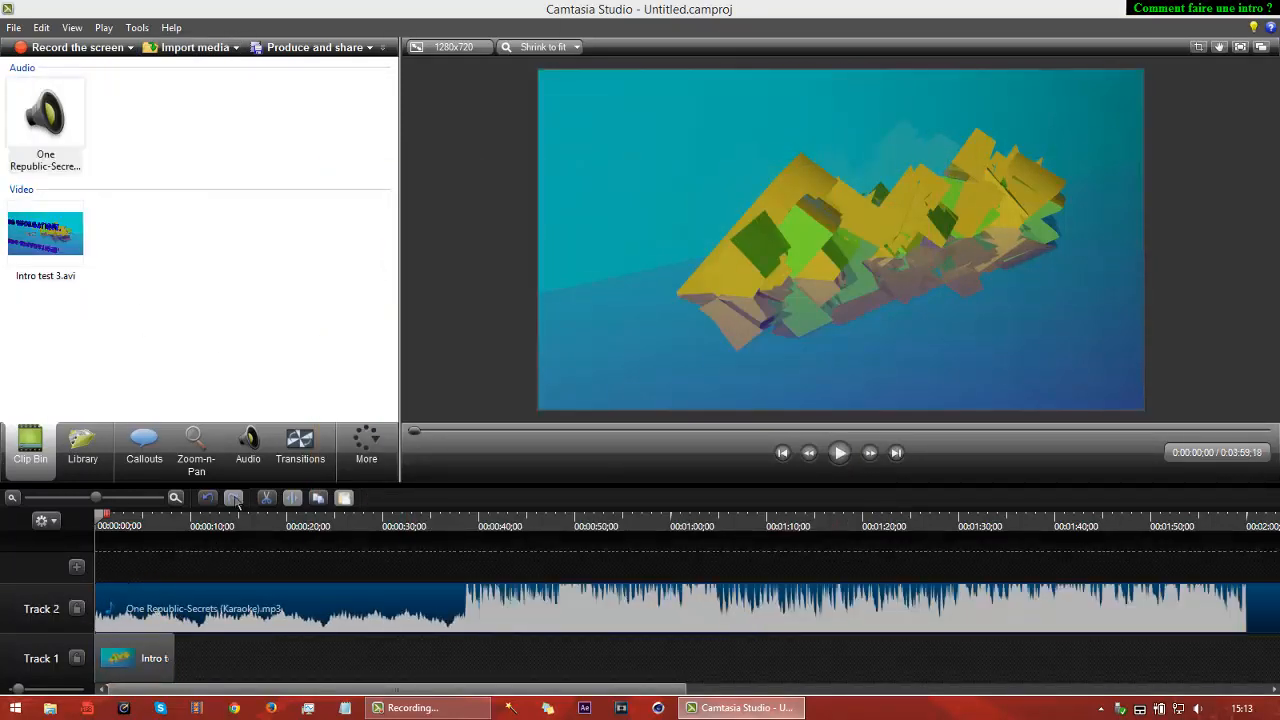
Raise the song's volume on Track 2 to about 187 % and preview the intro with its music.
{"action": "left_click", "coordinate": [248, 445]}
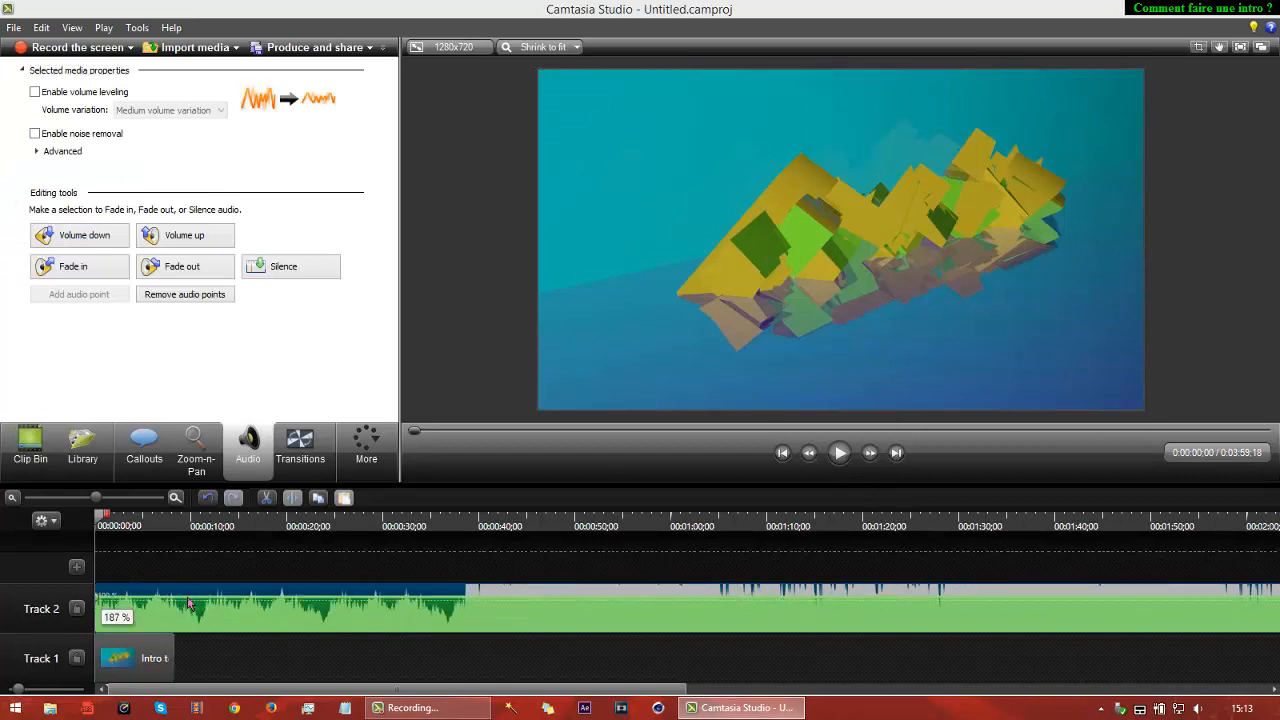
{"action": "left_click", "coordinate": [30, 445]}
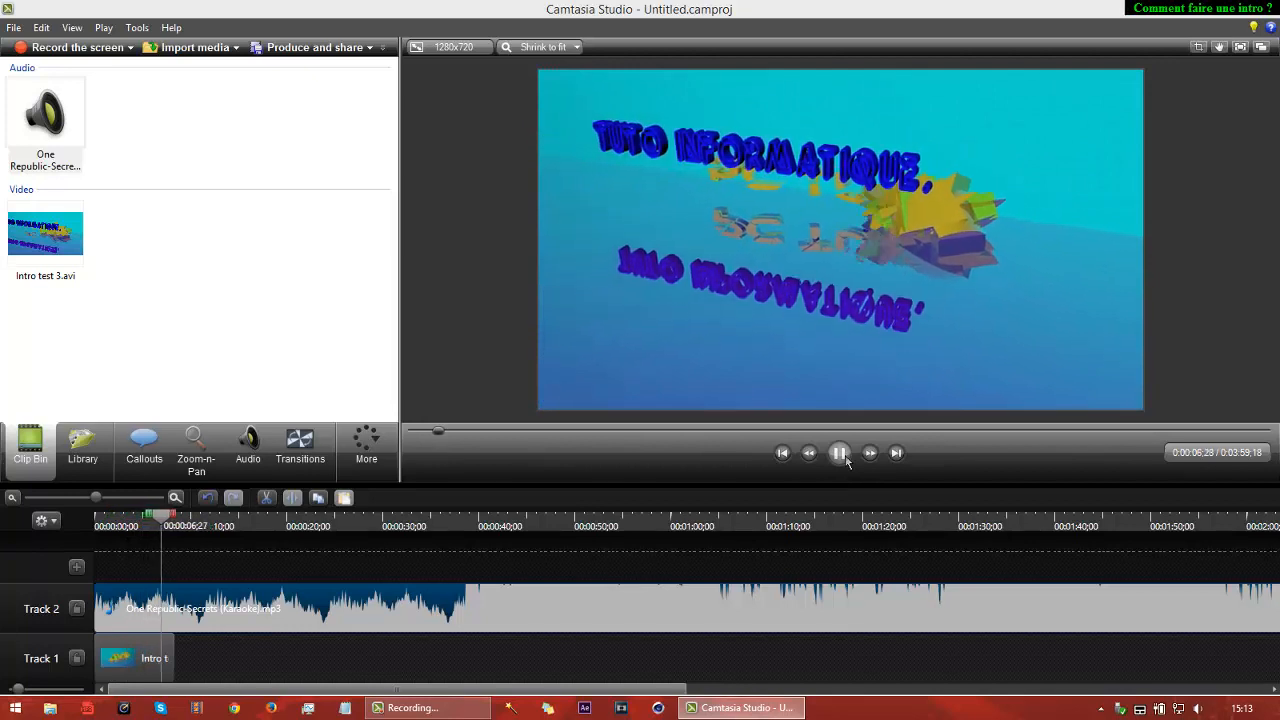
{"action": "left_click", "coordinate": [839, 453]}
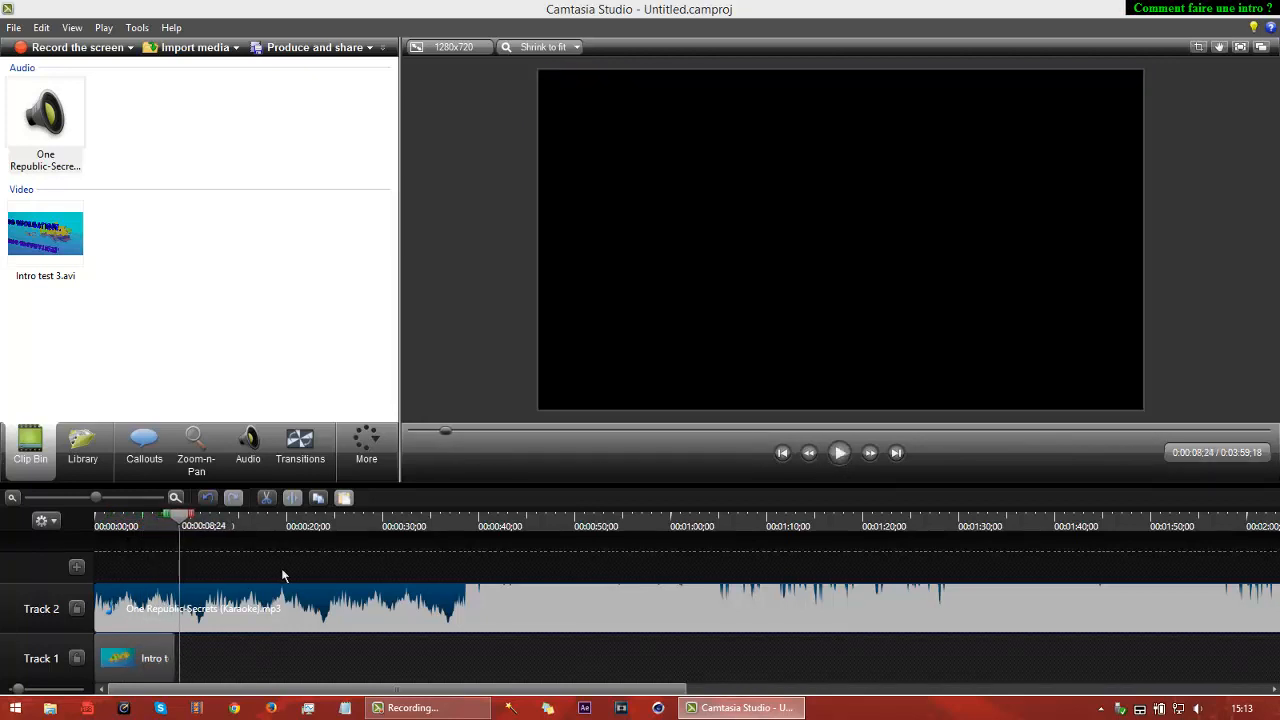
Split the song at 0:00:08;11 where the intro clip ends, delete the remainder, and select the timeline back to the start.
{"action": "left_click_drag", "start_coordinate": [184, 527], "coordinate": [179, 527]}
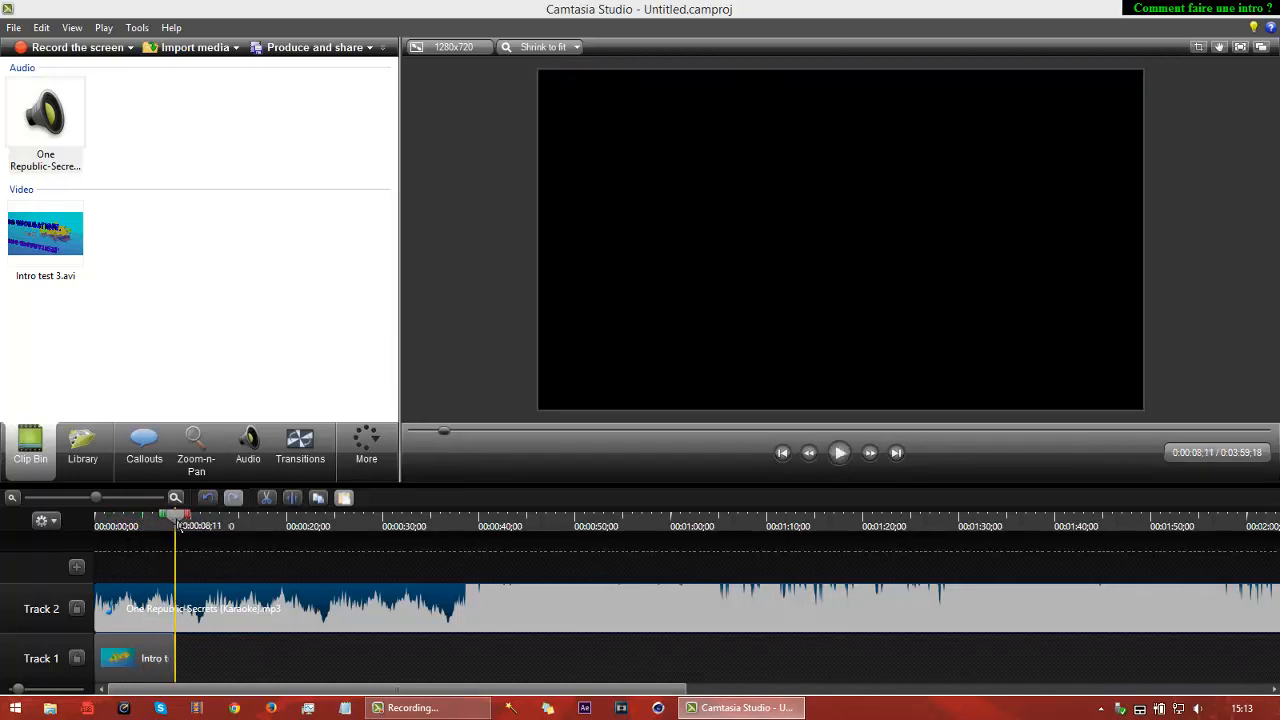
{"action": "left_click", "coordinate": [292, 497]}
{"action": "left_click", "coordinate": [290, 600]}
{"action": "key", "text": "Delete"}
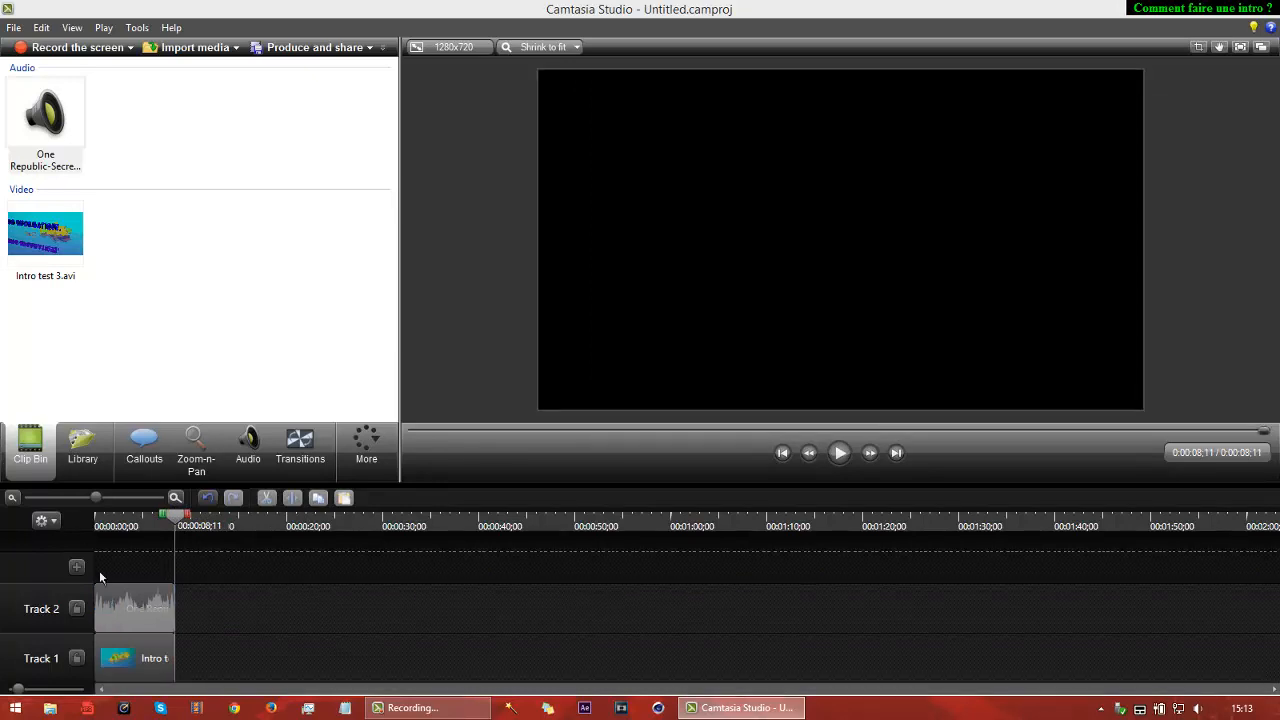
{"action": "left_click_drag", "start_coordinate": [165, 520], "coordinate": [49, 543]}
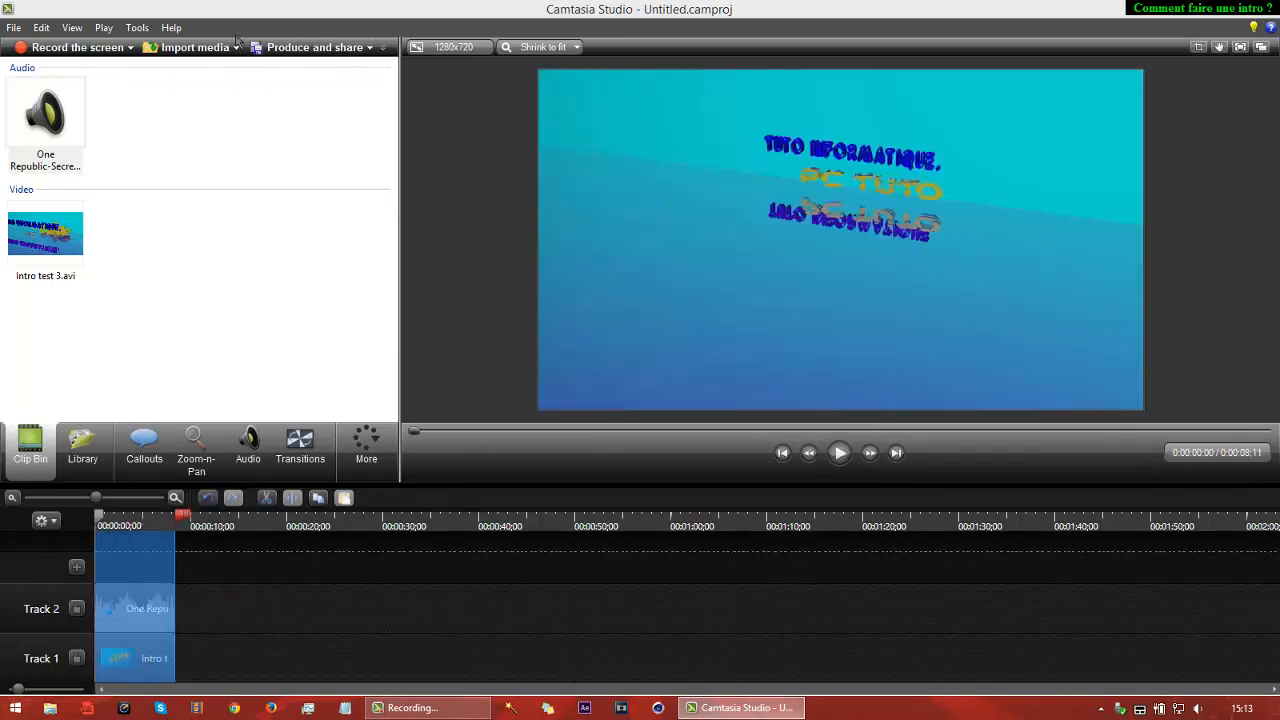
Produce the project as MP4 with video player (up to 720p), entering a new production name and disabling the sub-folder organization of produced files.
{"action": "left_click", "coordinate": [305, 47]}
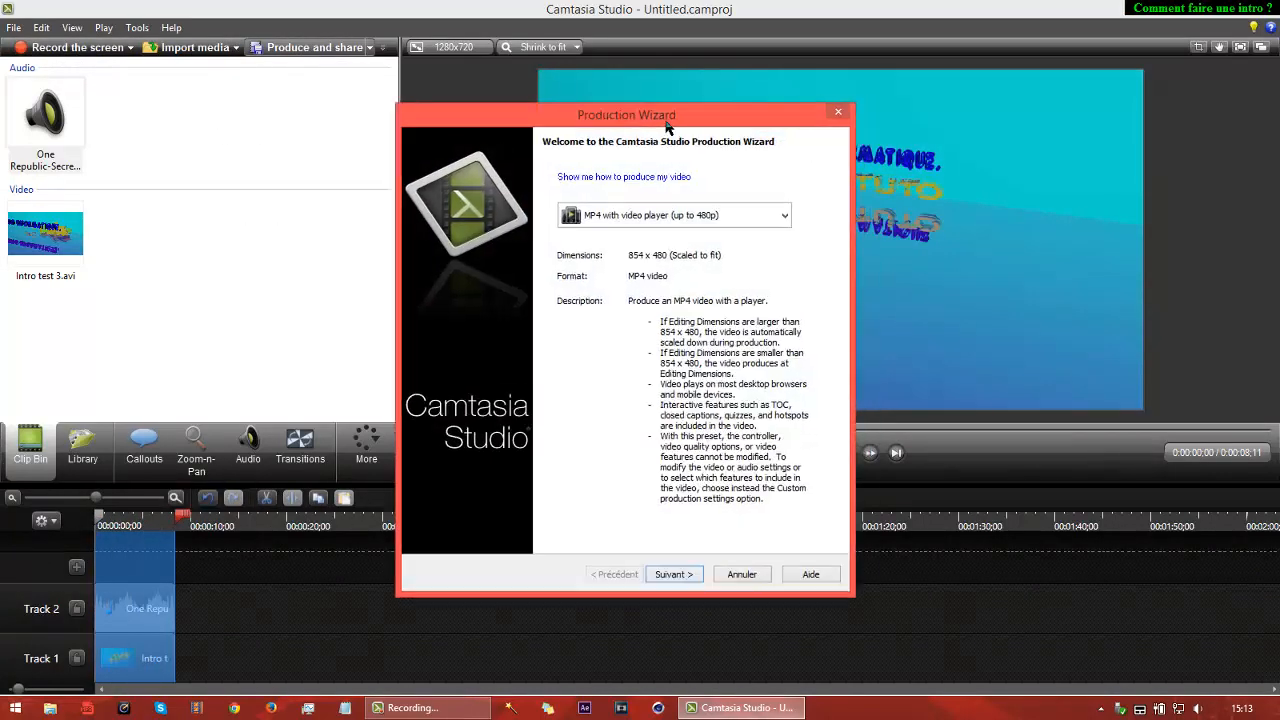
{"action": "left_click_drag", "start_coordinate": [667, 124], "coordinate": [625, 122]}
{"action": "left_click", "coordinate": [743, 213]}
{"action": "left_click", "coordinate": [745, 393]}
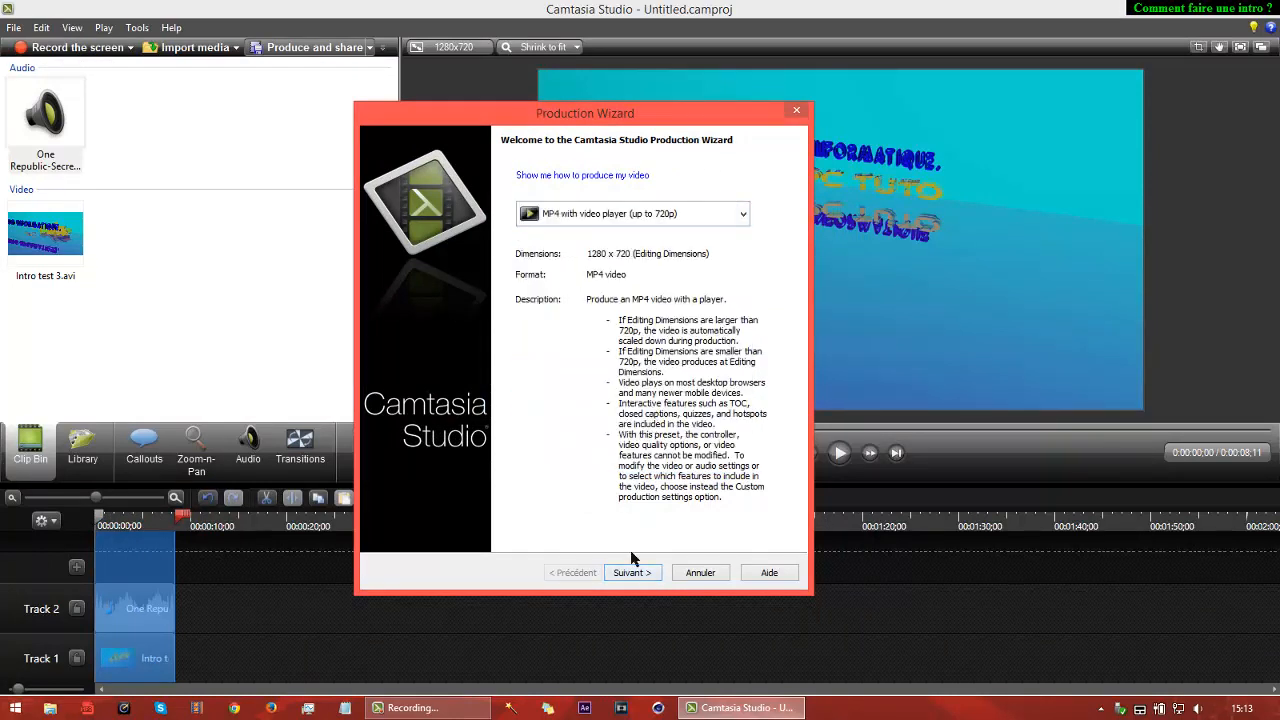
{"action": "left_click", "coordinate": [631, 572]}
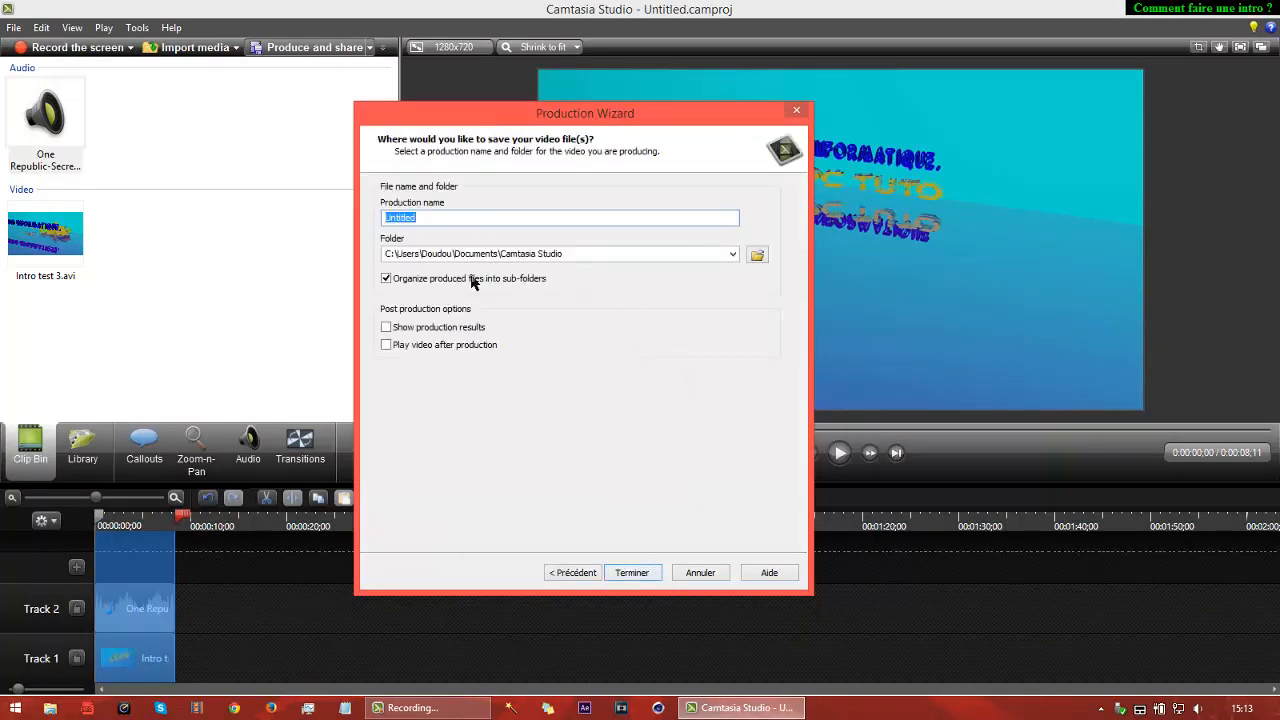
{"action": "double_click", "coordinate": [436, 213]}
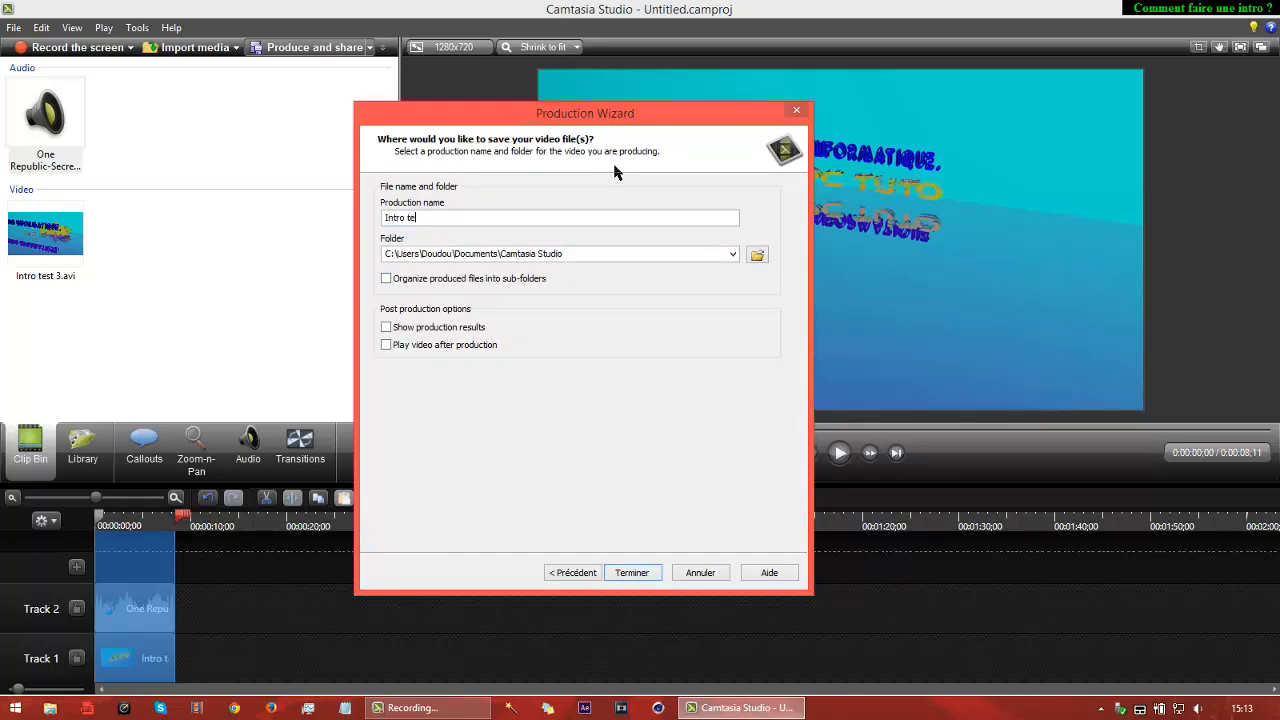
{"action": "key", "text": "Return"}
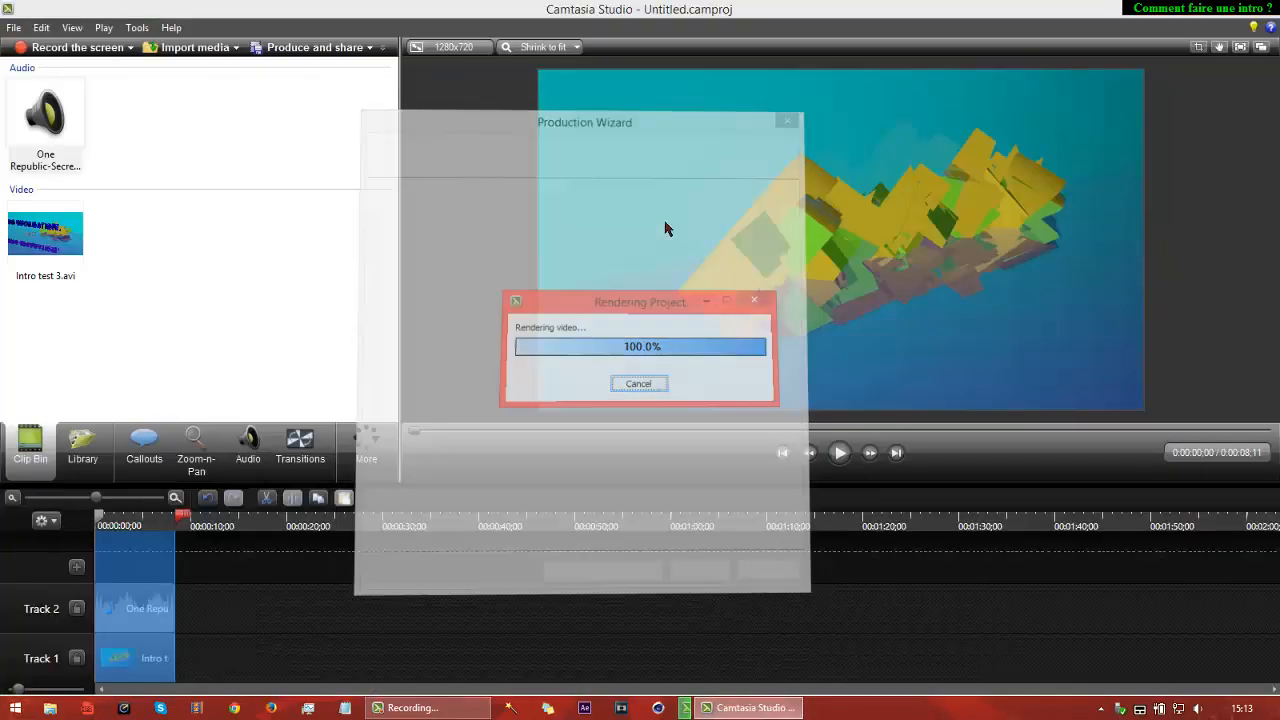
Close Camtasia Studio, then play the example intros Intro test 1.mp4 and Intro test 2.mp4 from the Pour montage folder in VLC.
{"action": "left_click", "coordinate": [1260, 7]}
{"action": "left_click", "coordinate": [658, 394]}
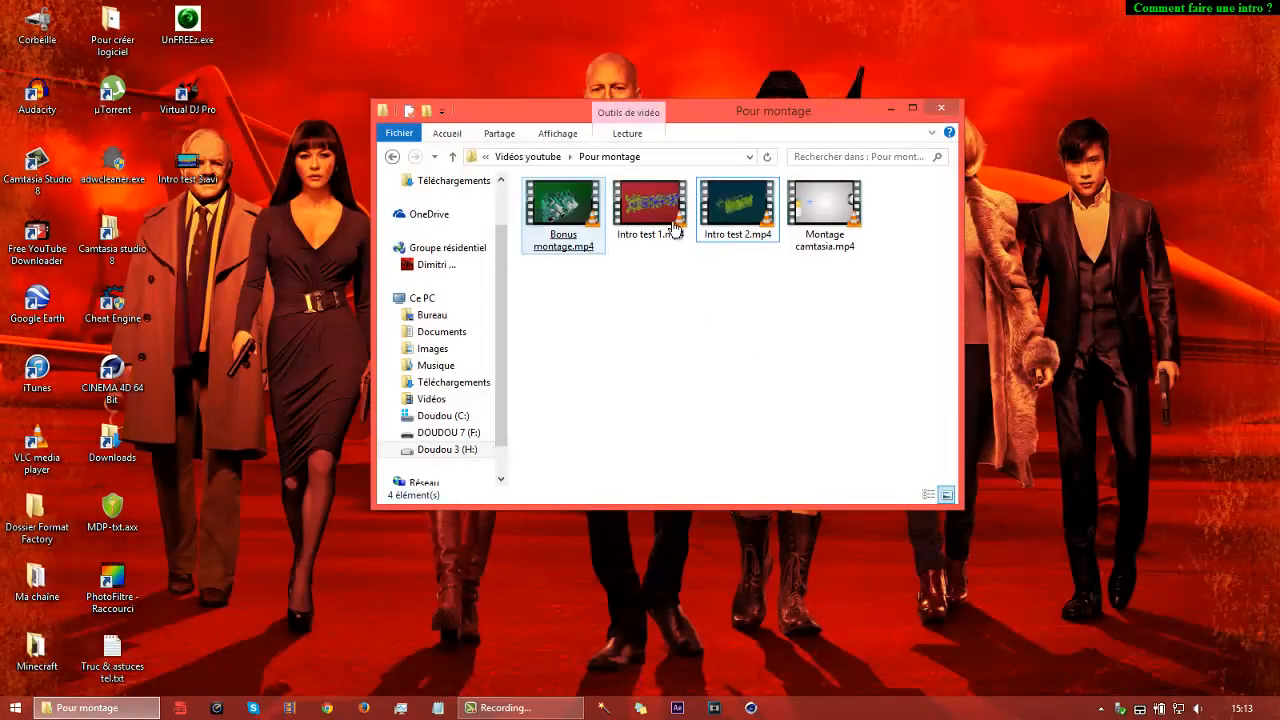
{"action": "double_click", "coordinate": [675, 228]}
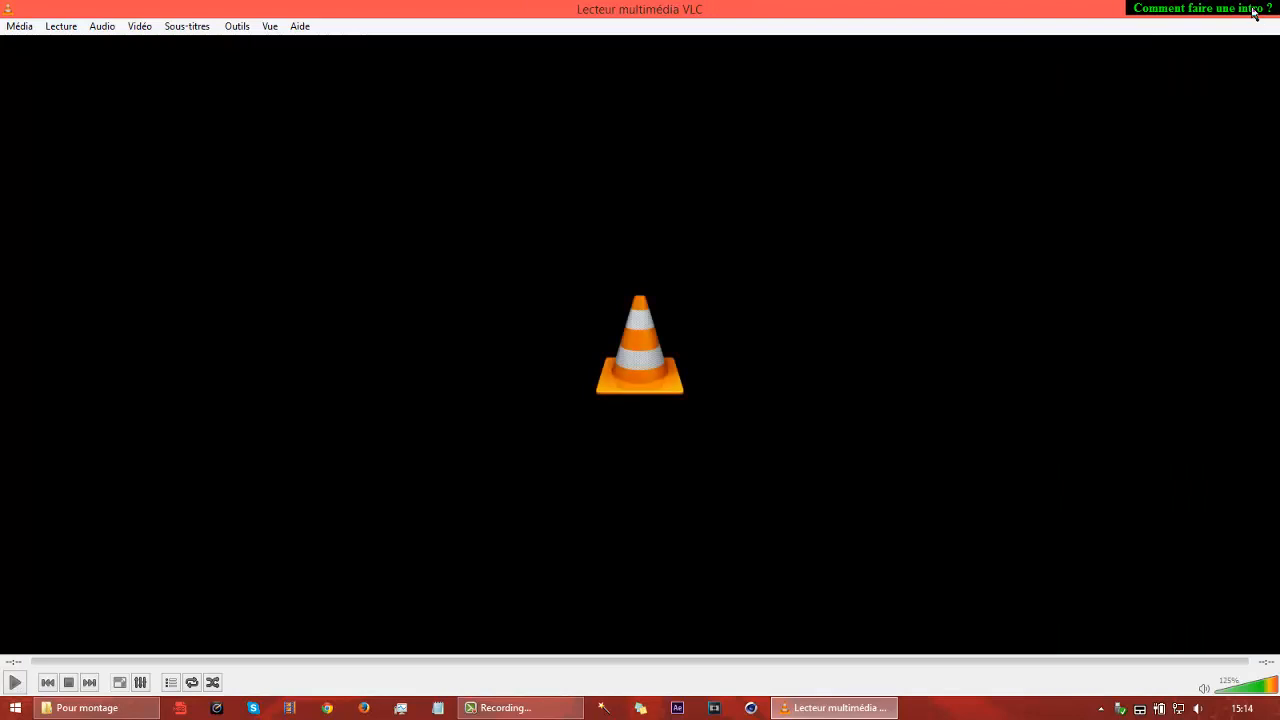
{"action": "left_click", "coordinate": [1253, 12]}
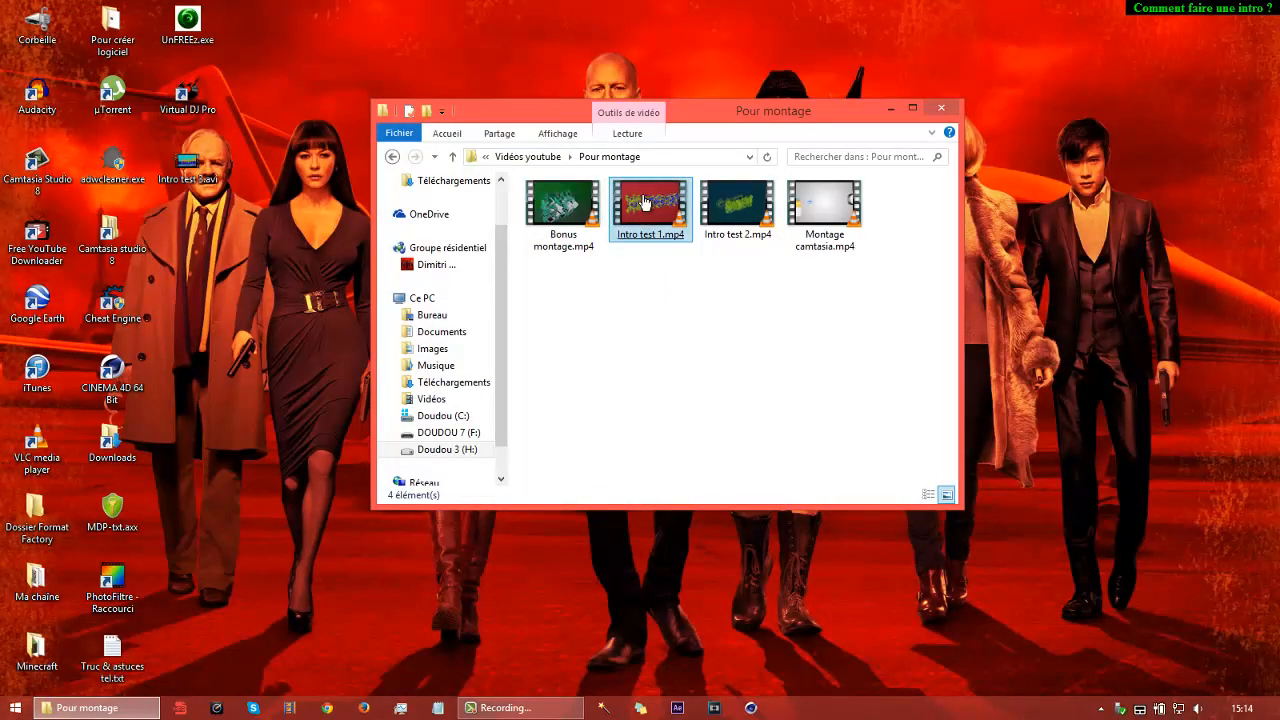
{"action": "double_click", "coordinate": [719, 220]}
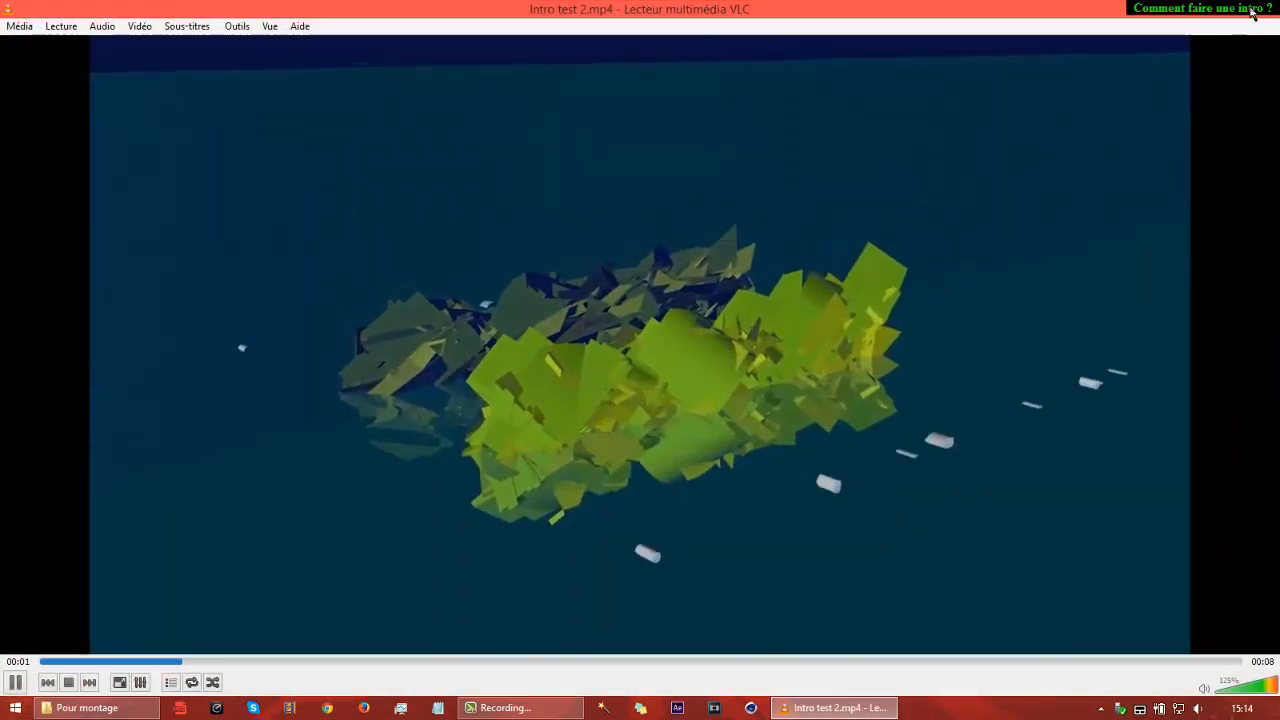